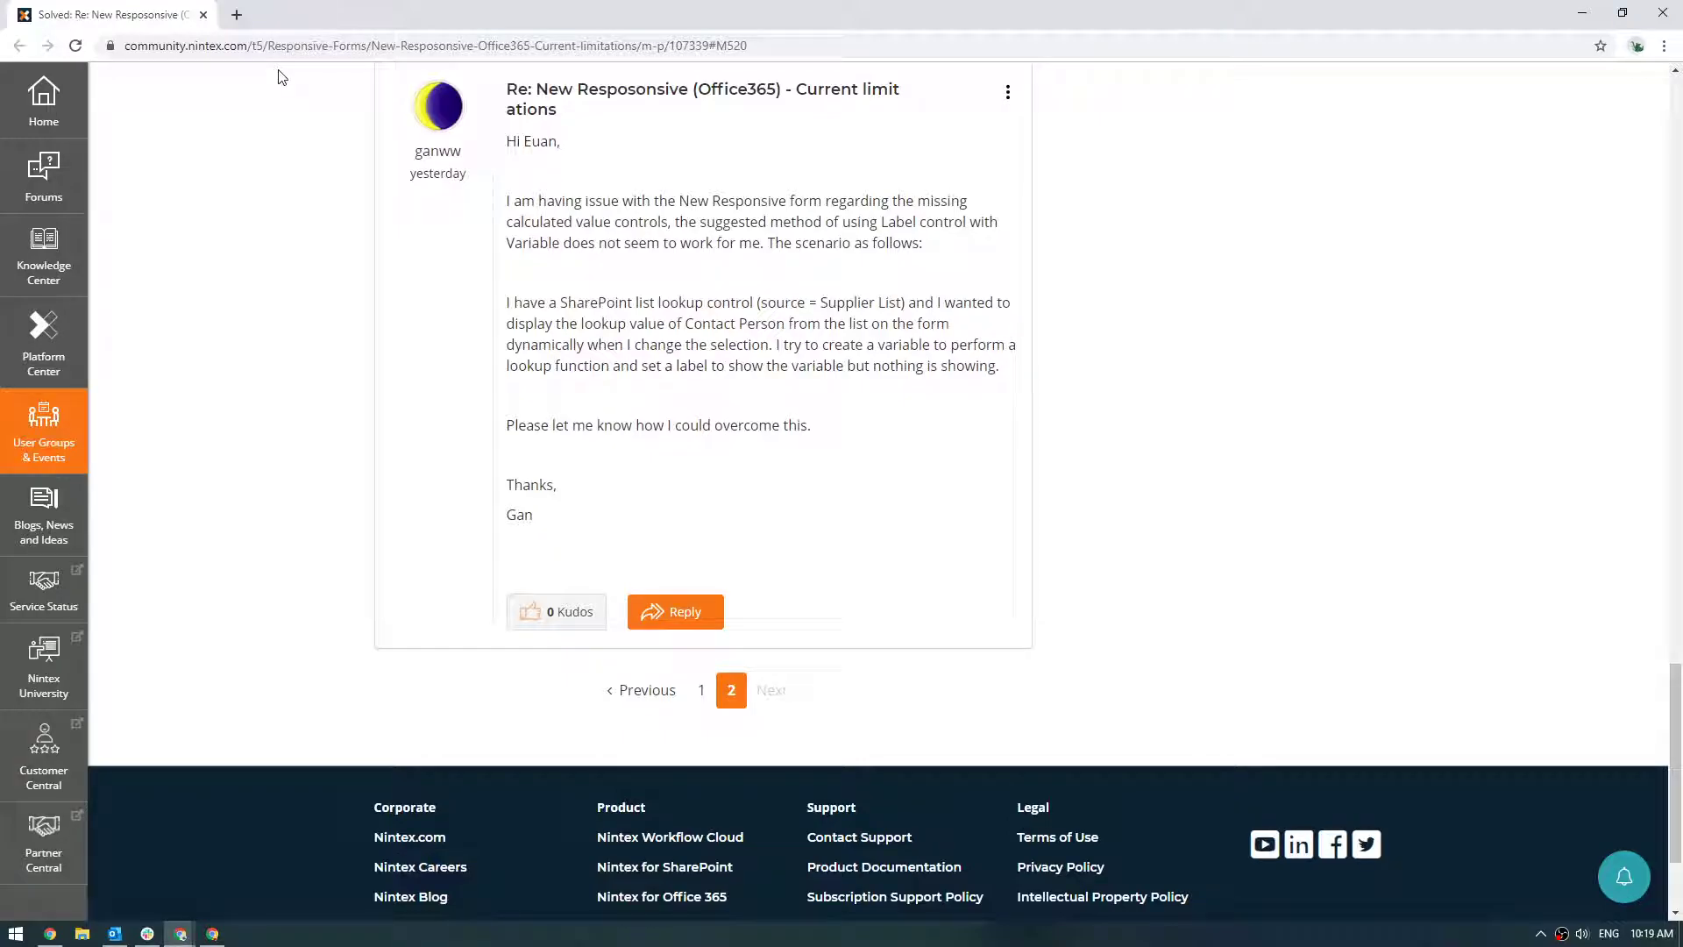
Switch to the Chrome window showing the ProcessFest Project sites list.
key(alt+Tab)
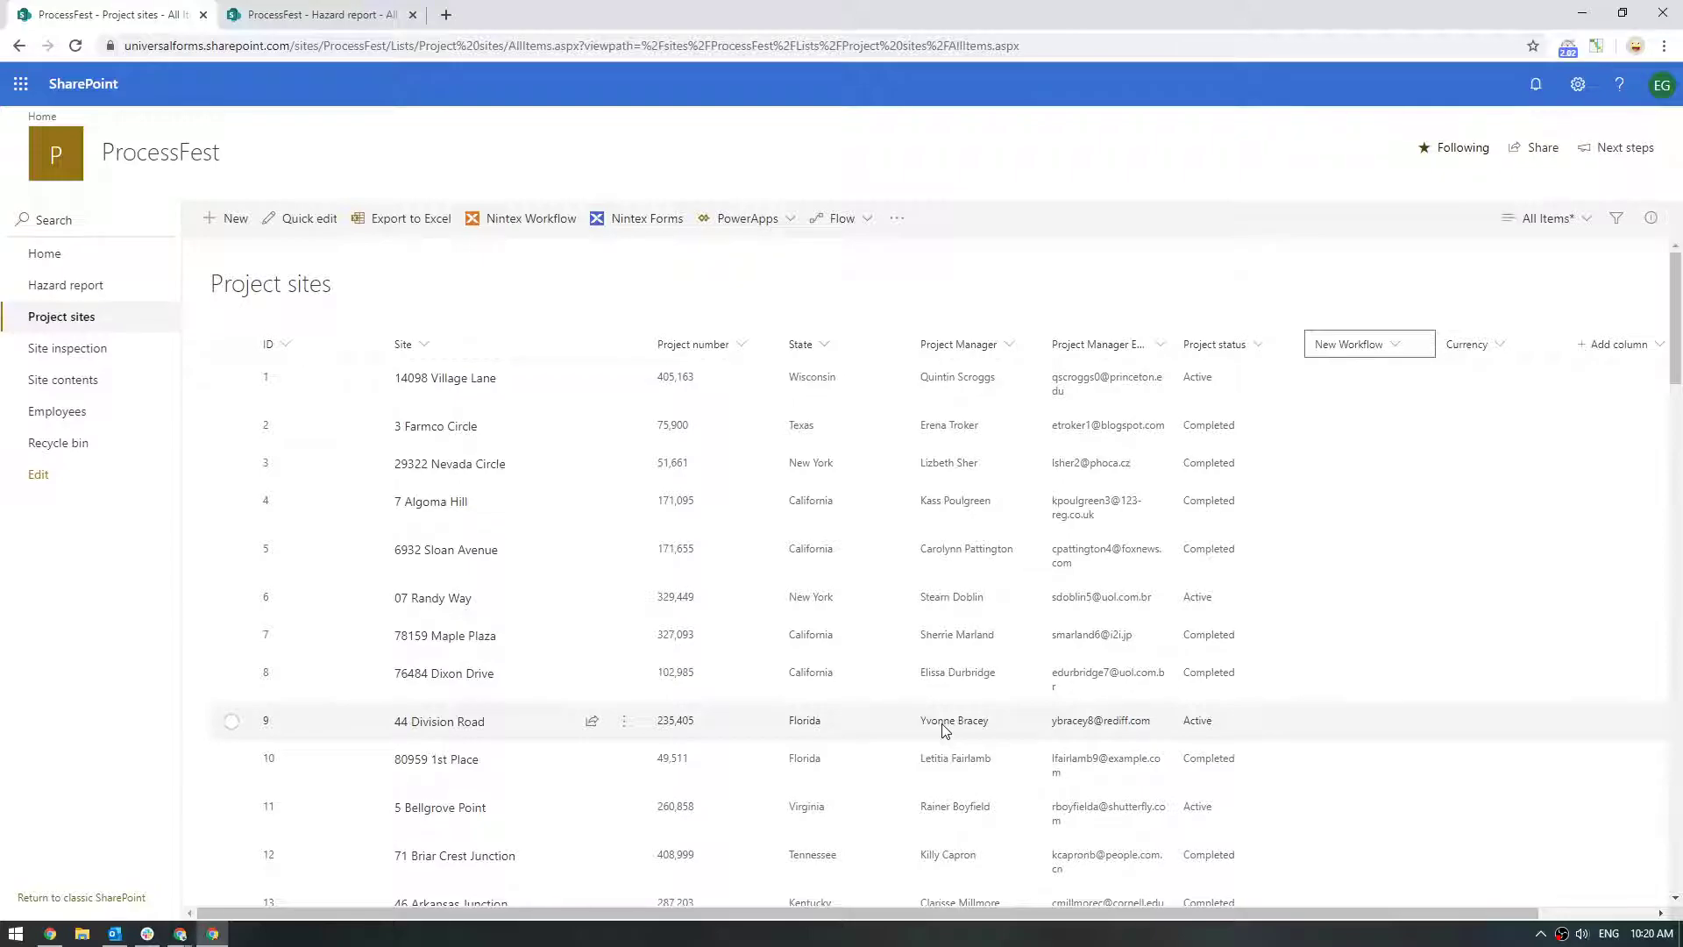
From the Hazard report list, launch Nintex Forms and go to its designer tab.
key(ctrl+Tab)
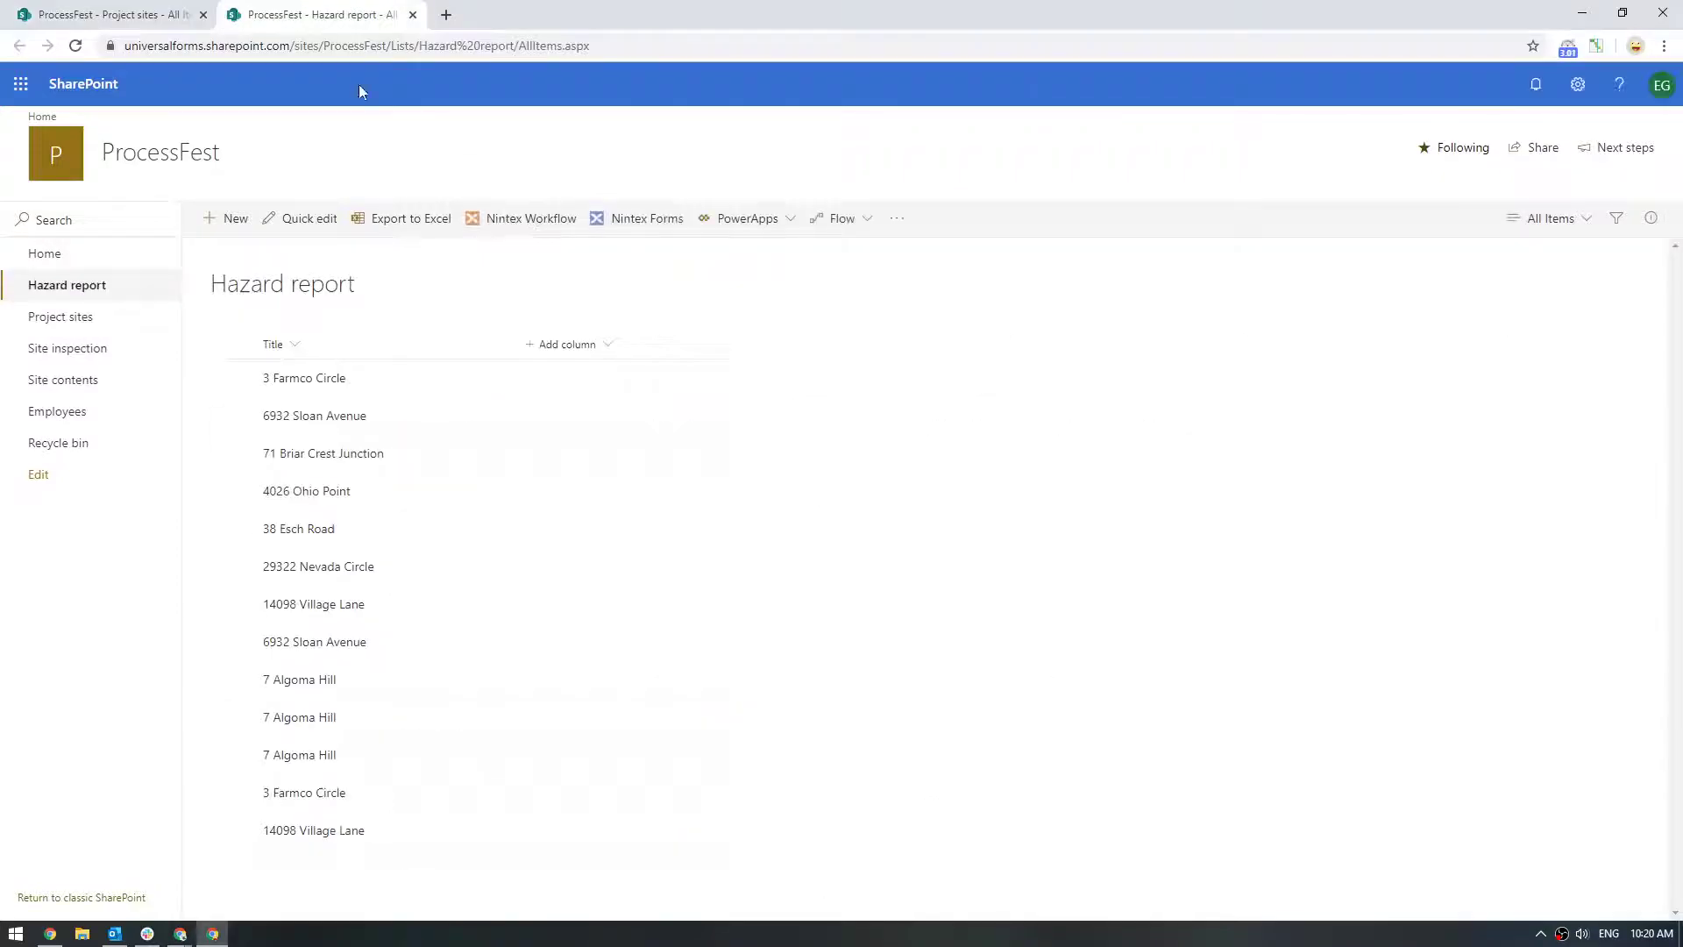
click(663, 236)
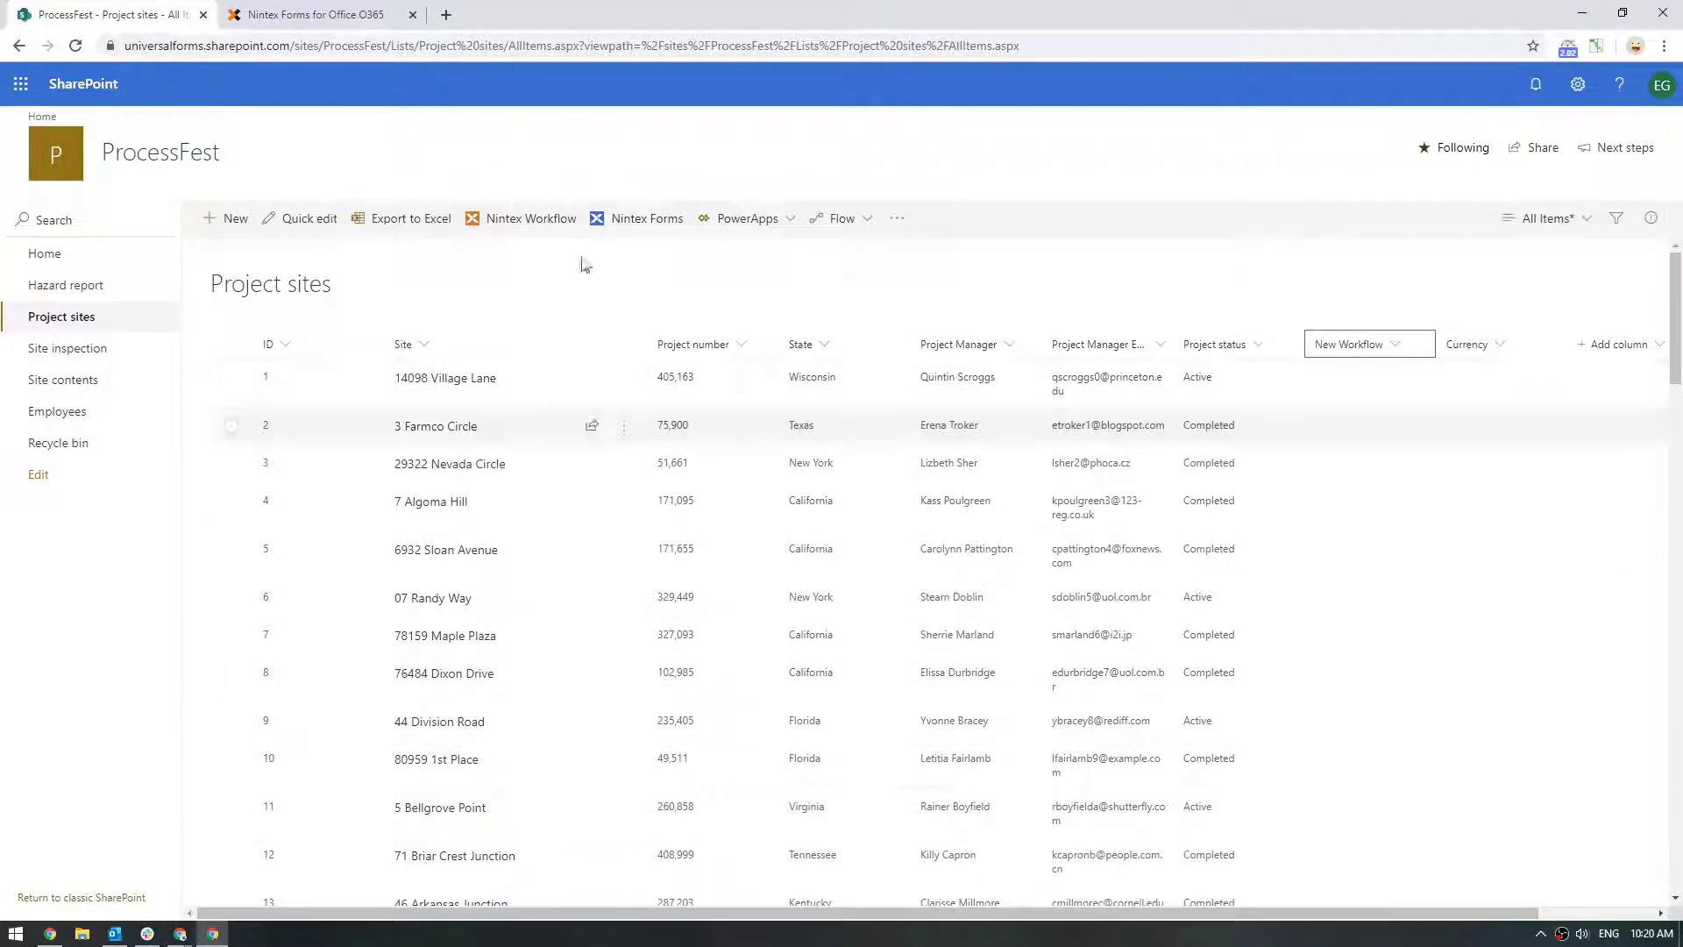
click(307, 15)
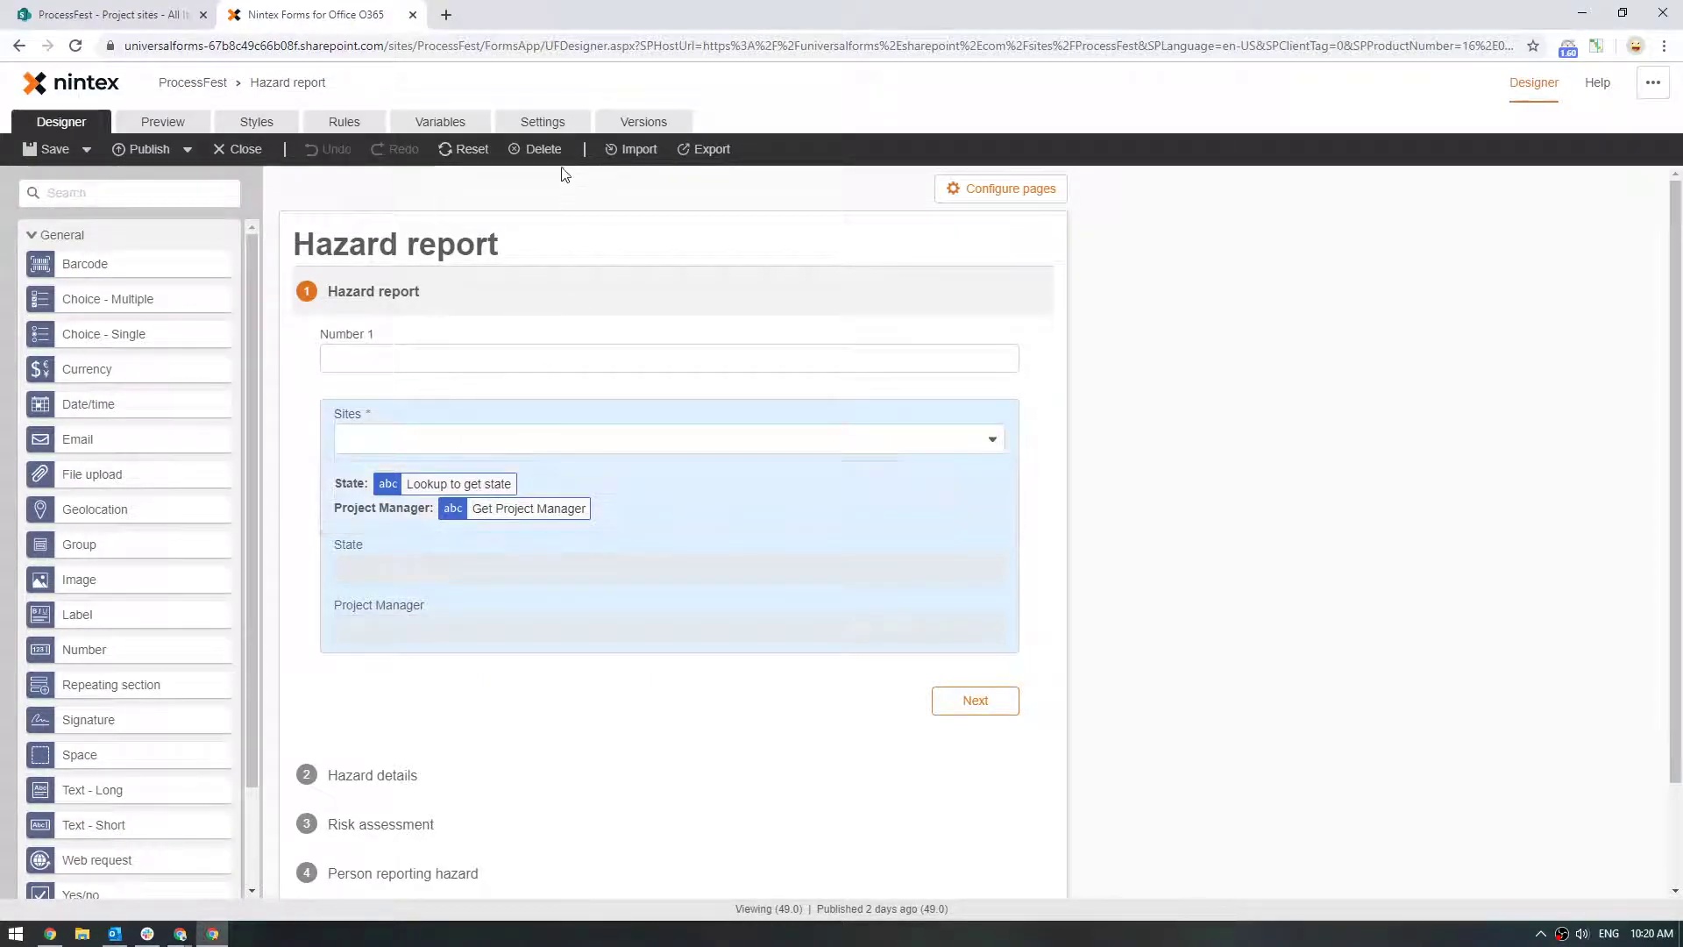
Delete Number 1, the variables label, State and Project Manager, keeping only the Sites lookup.
click(440, 122)
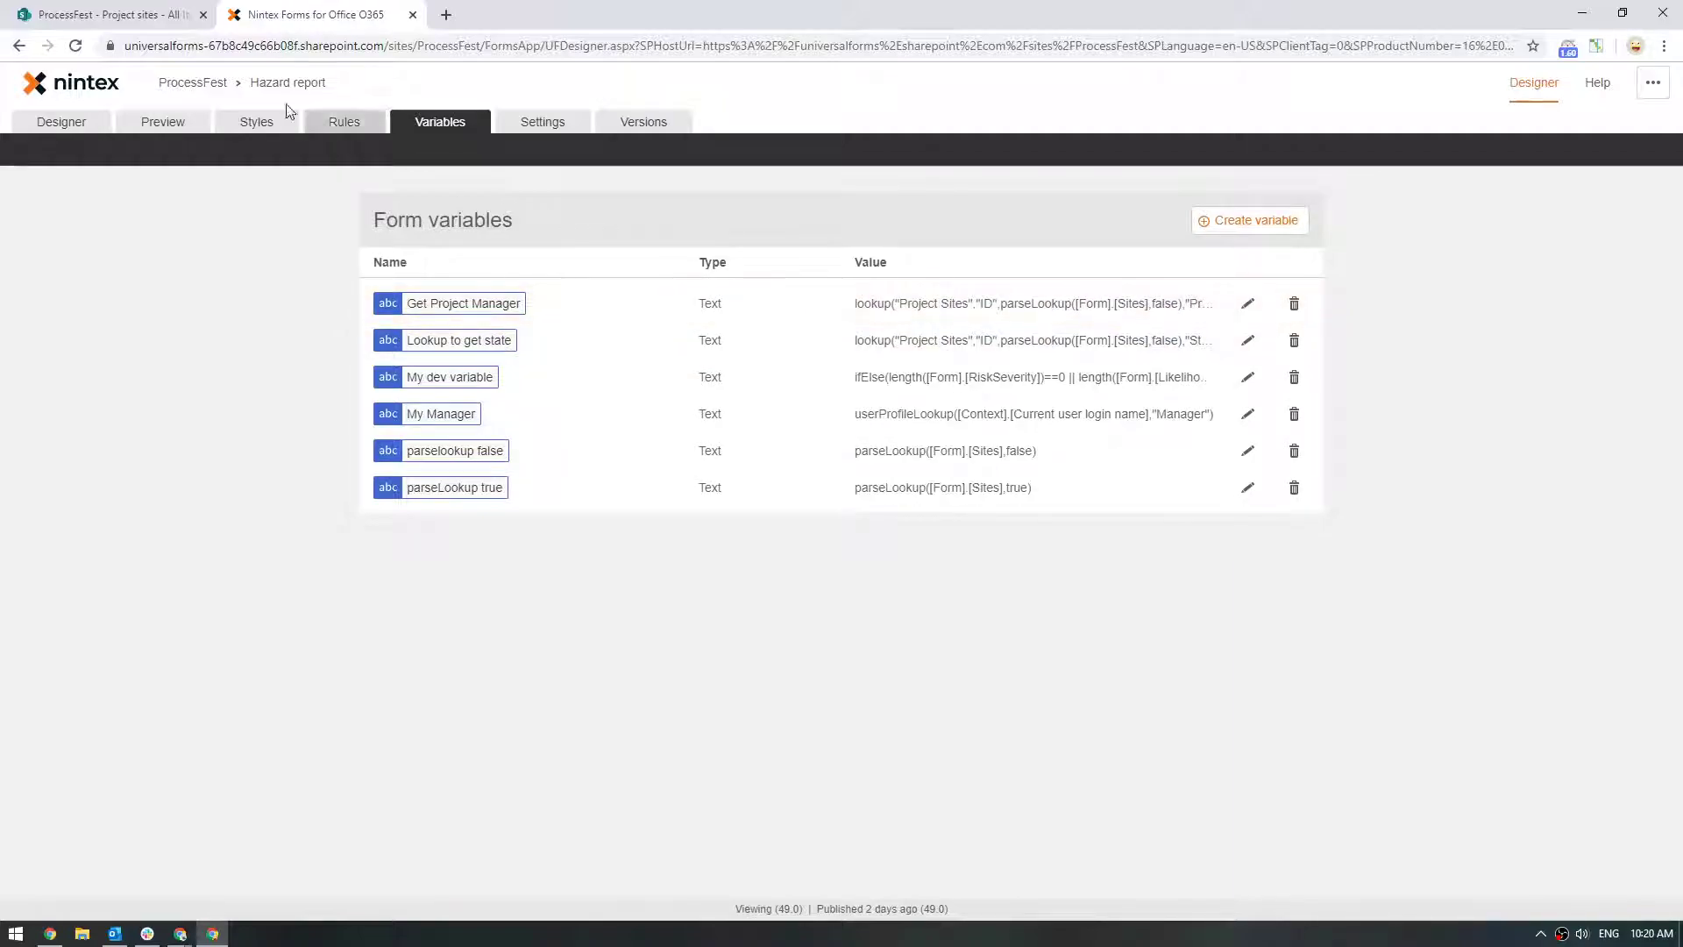
click(62, 122)
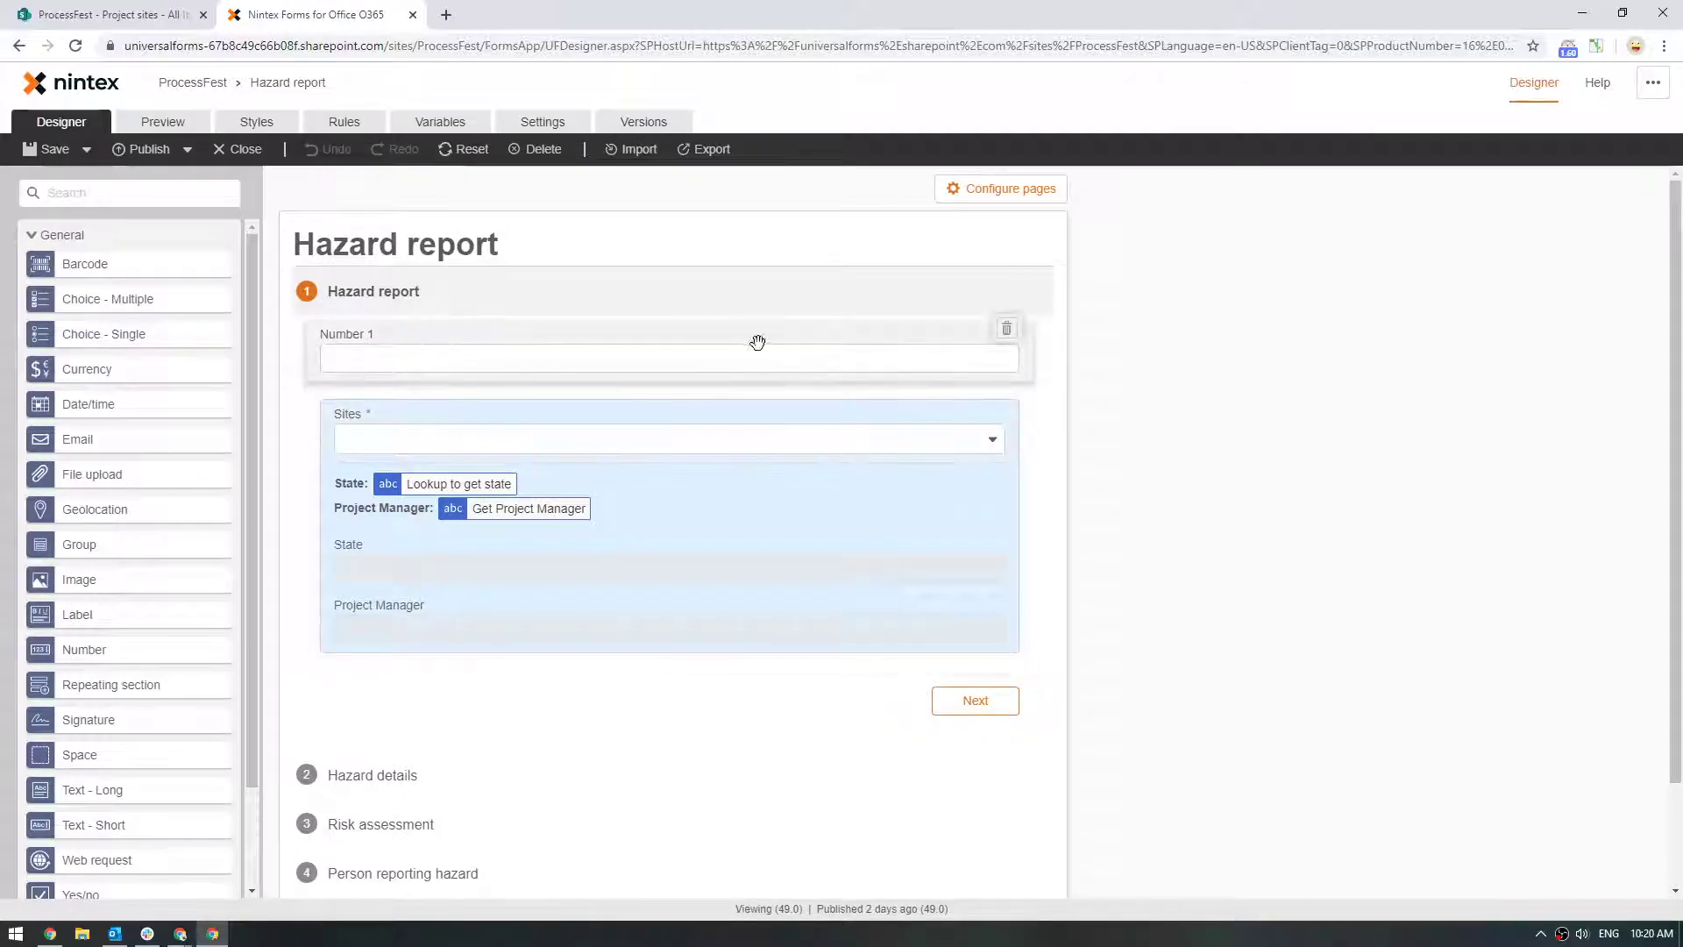
click(1006, 327)
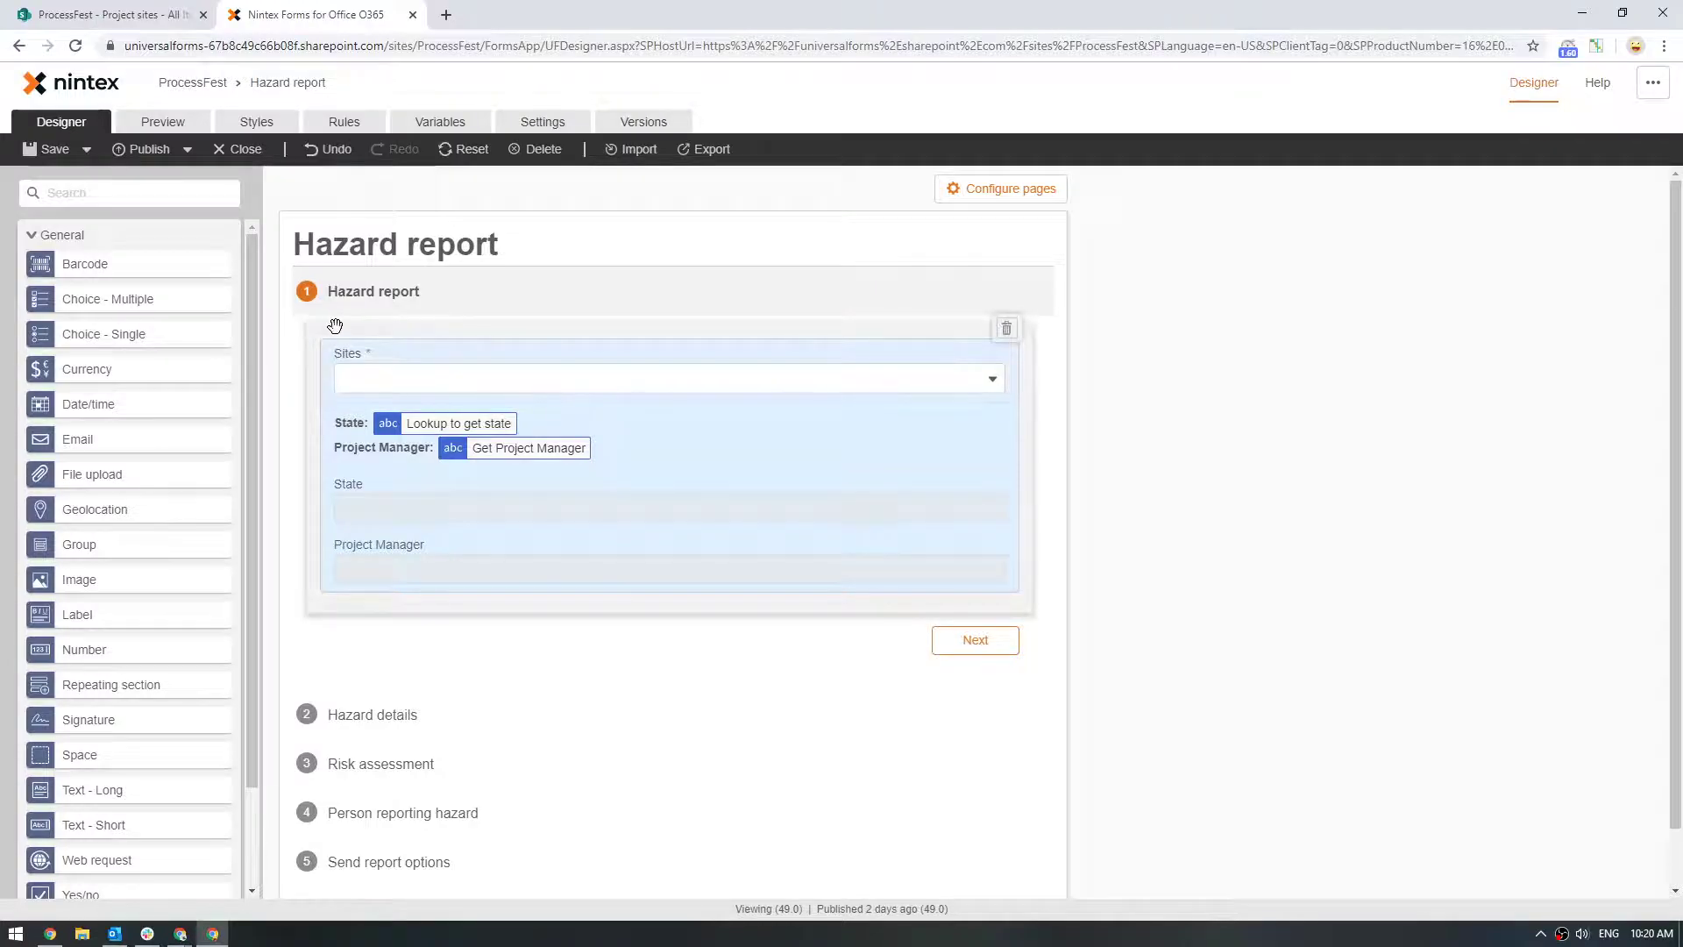
click(568, 375)
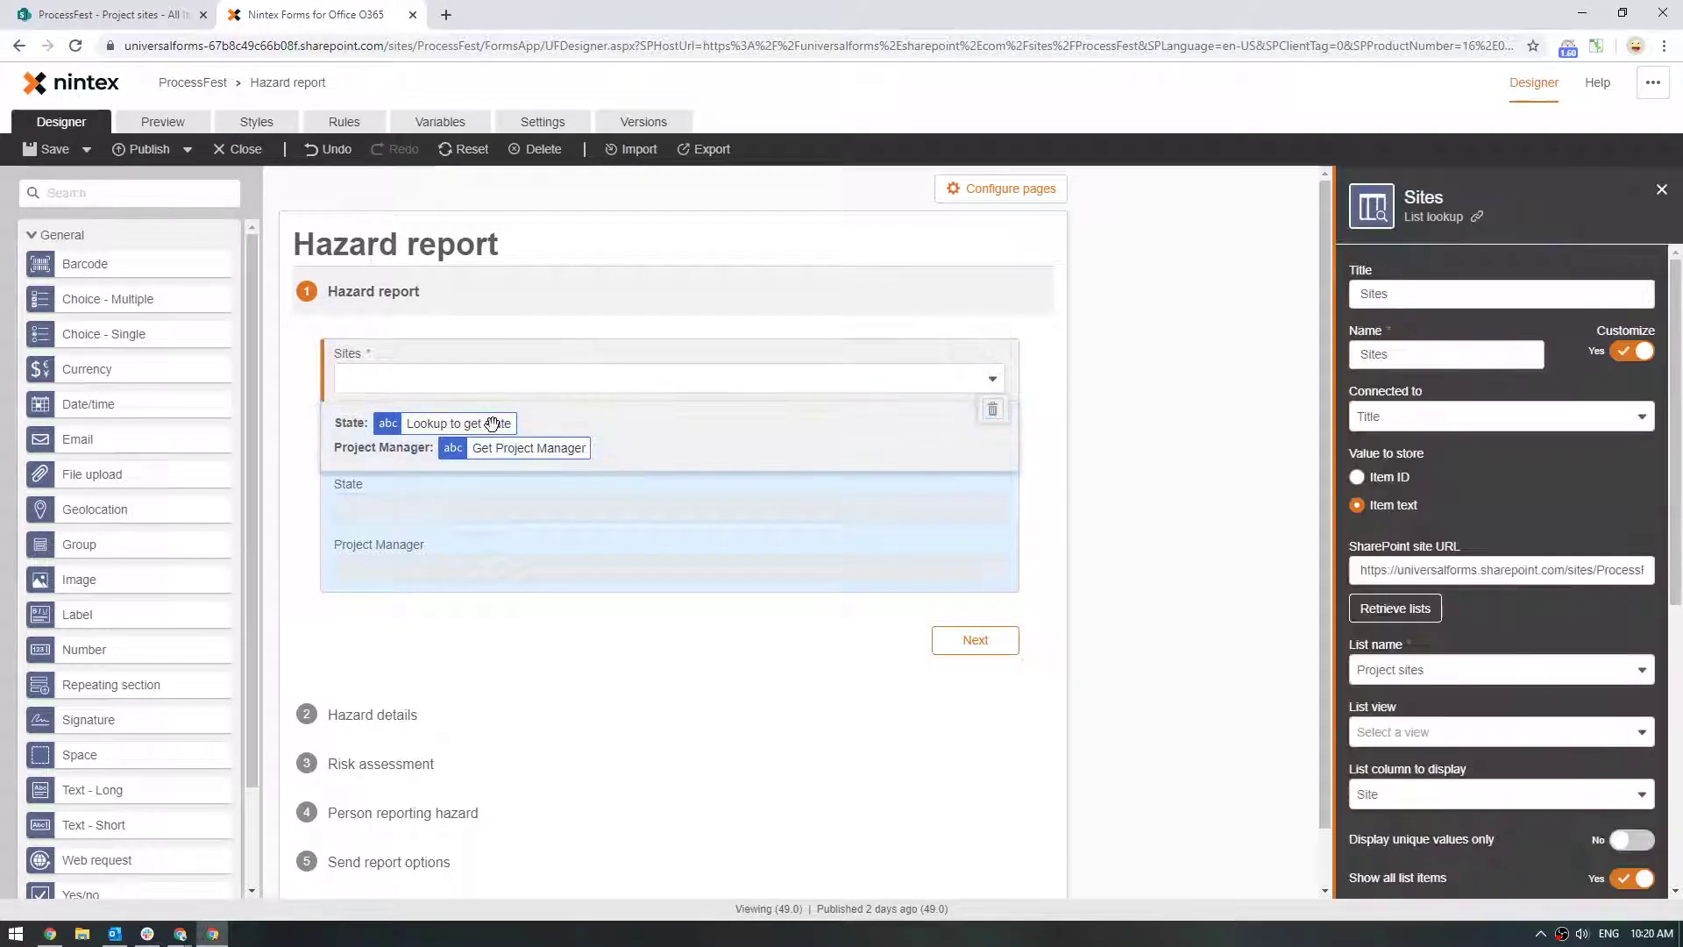
click(990, 411)
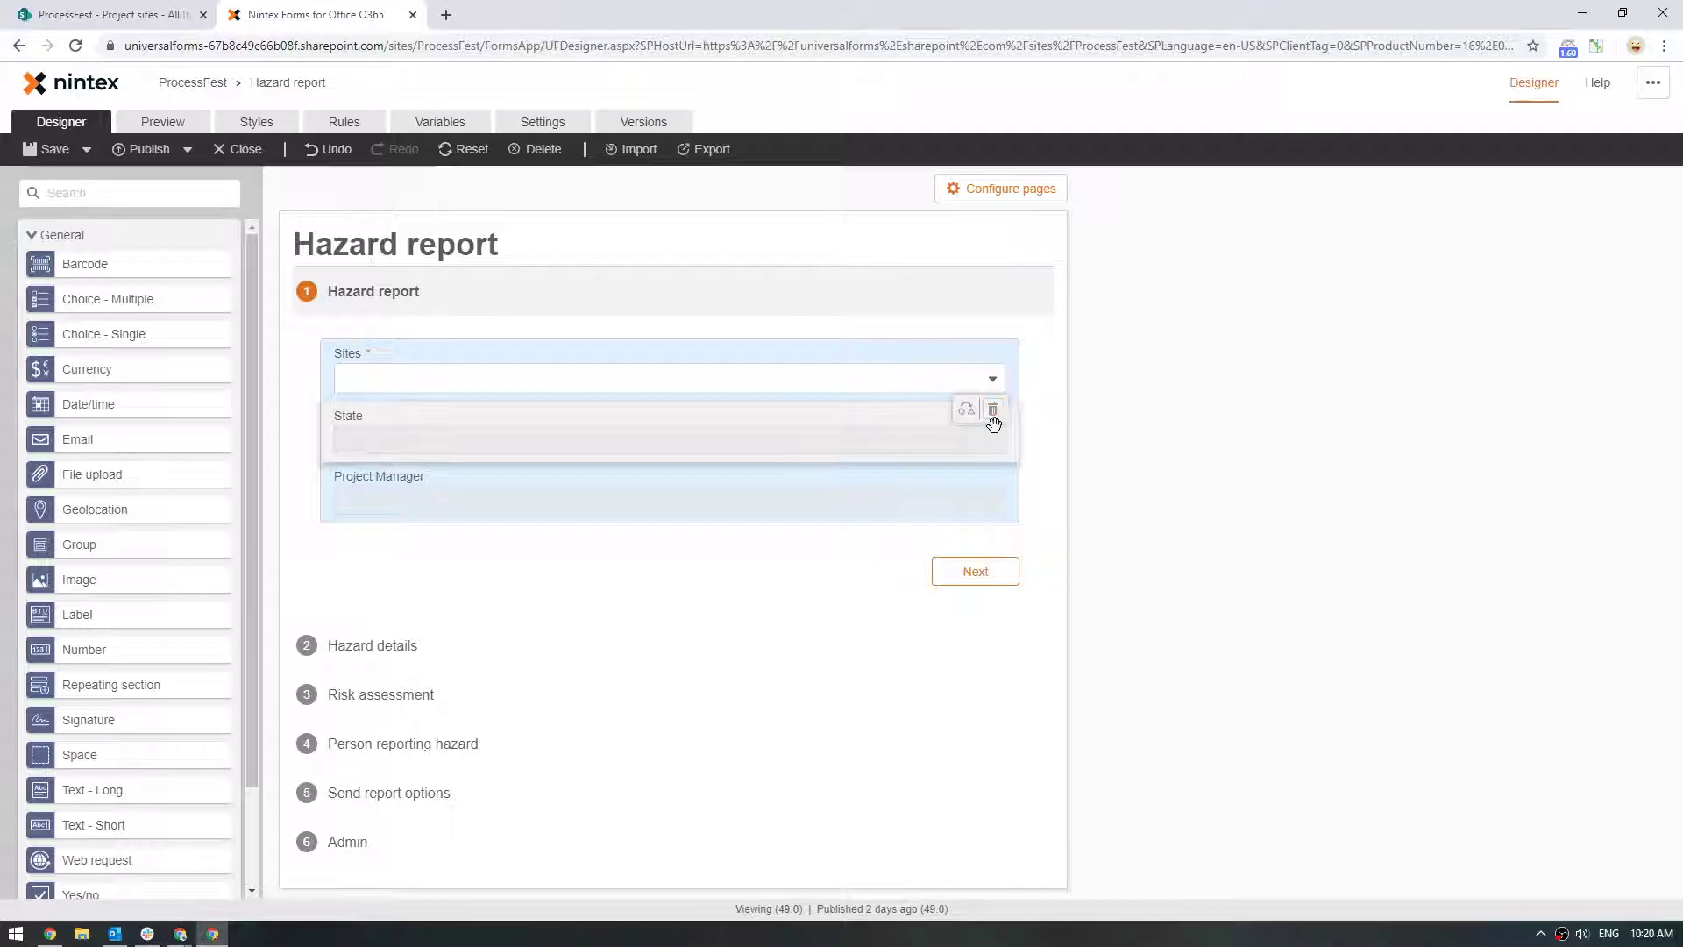
click(992, 412)
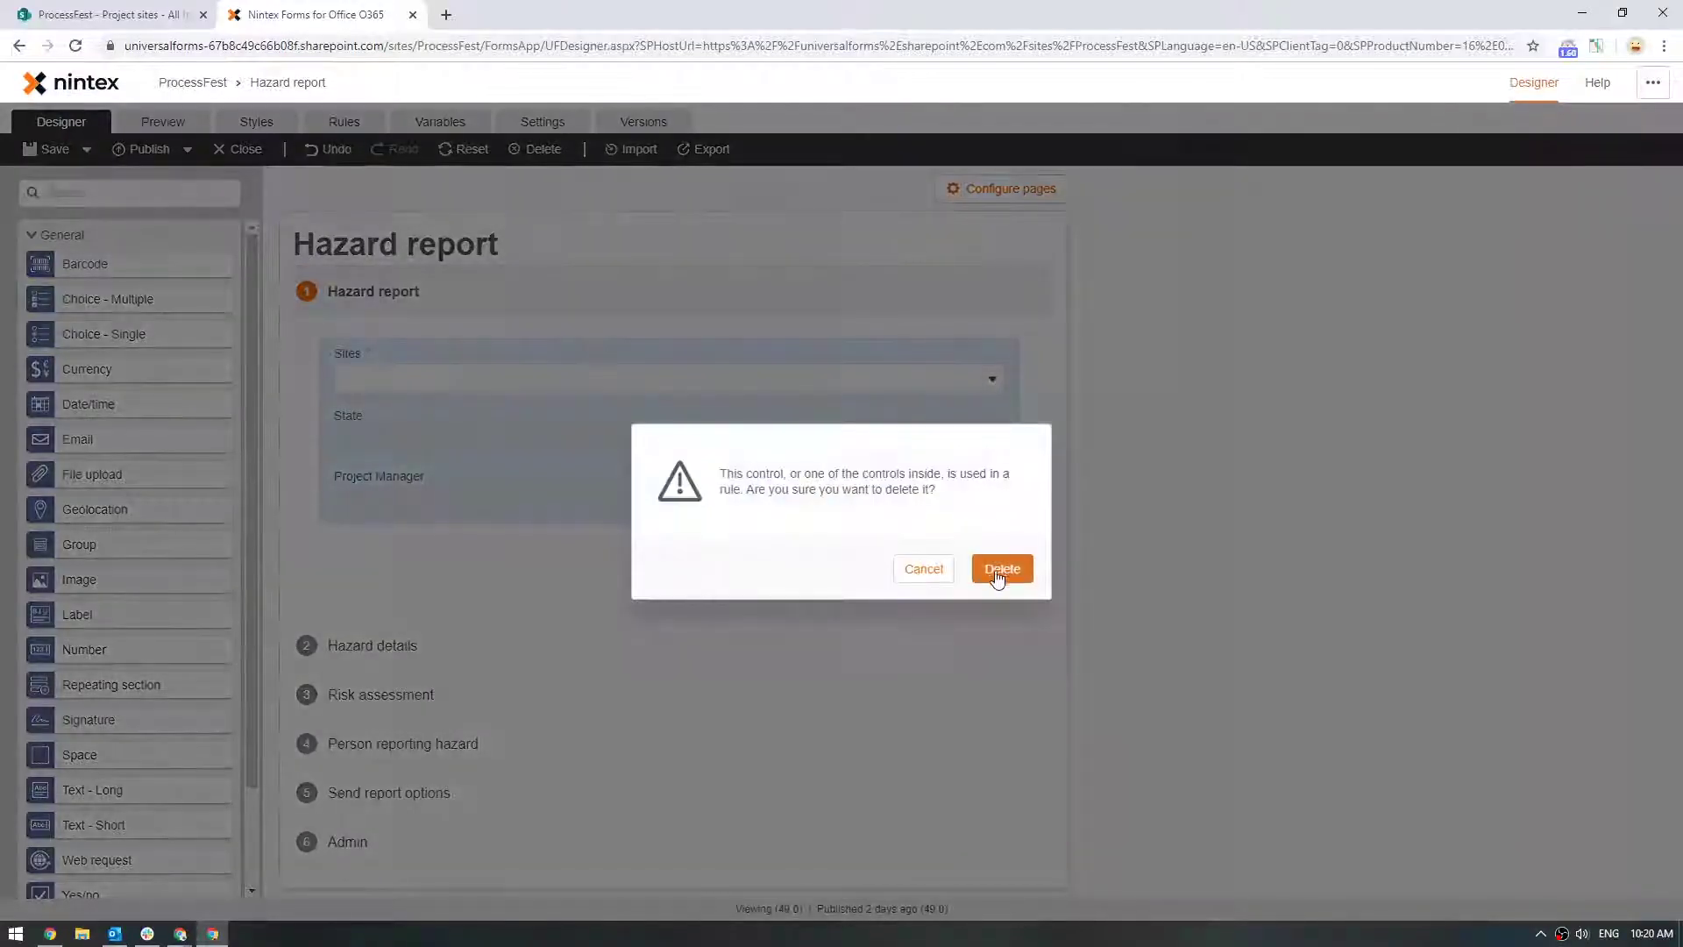
click(998, 572)
click(993, 408)
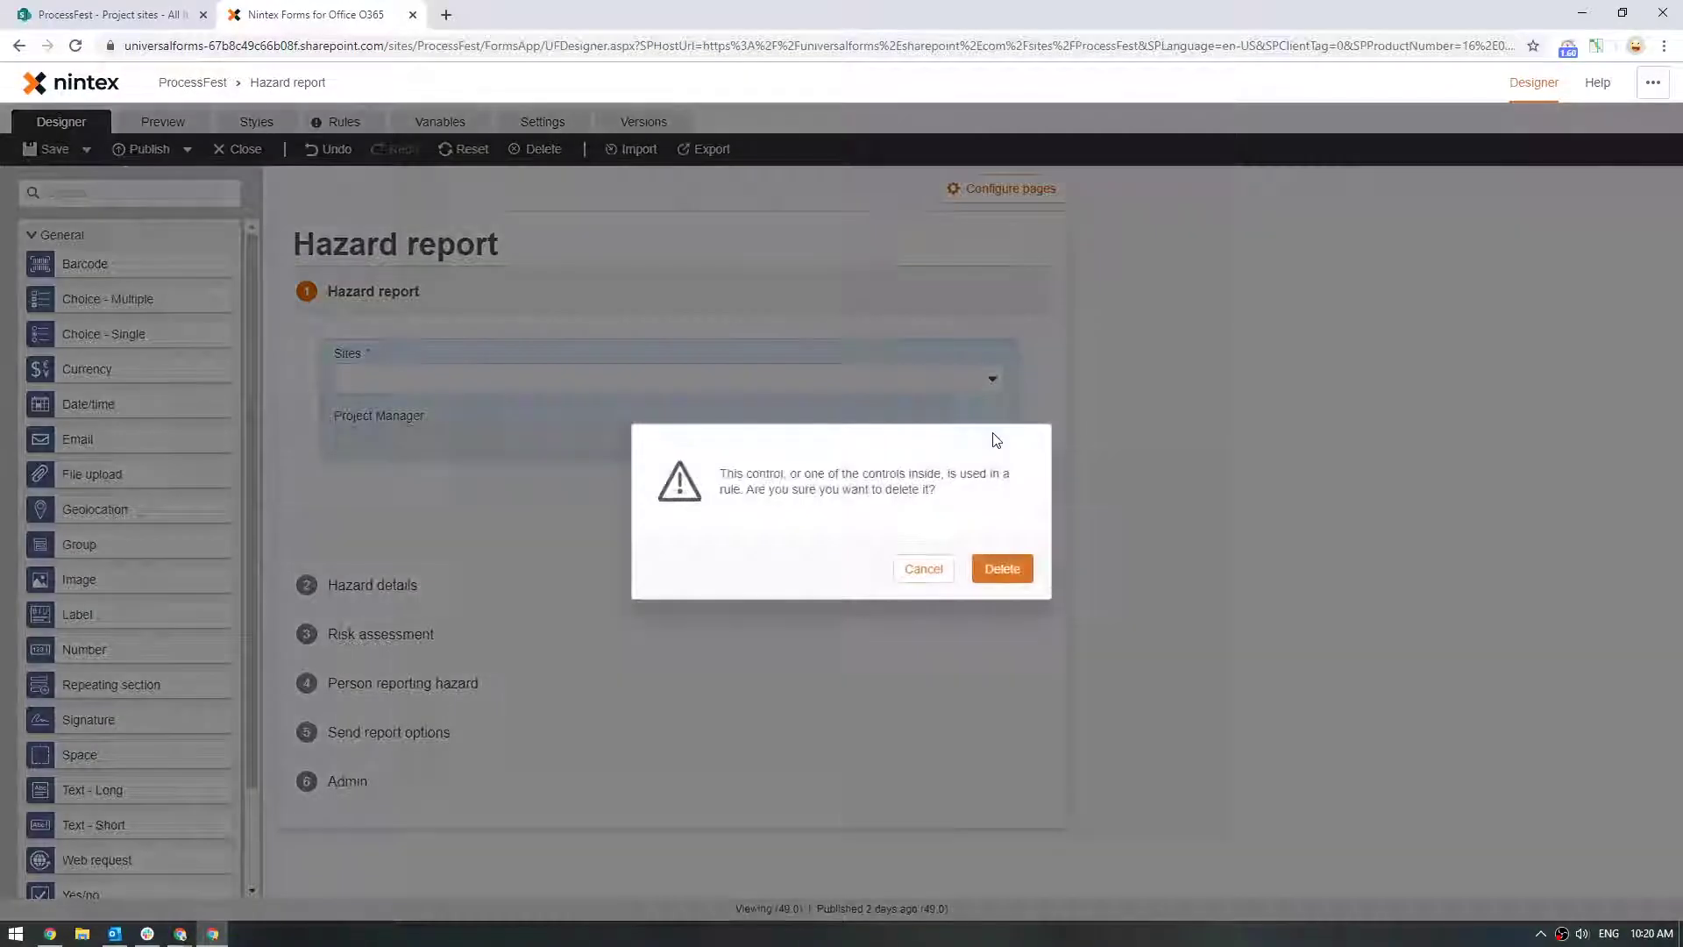
click(997, 570)
Delete the Set fields rule from the form rules.
click(348, 122)
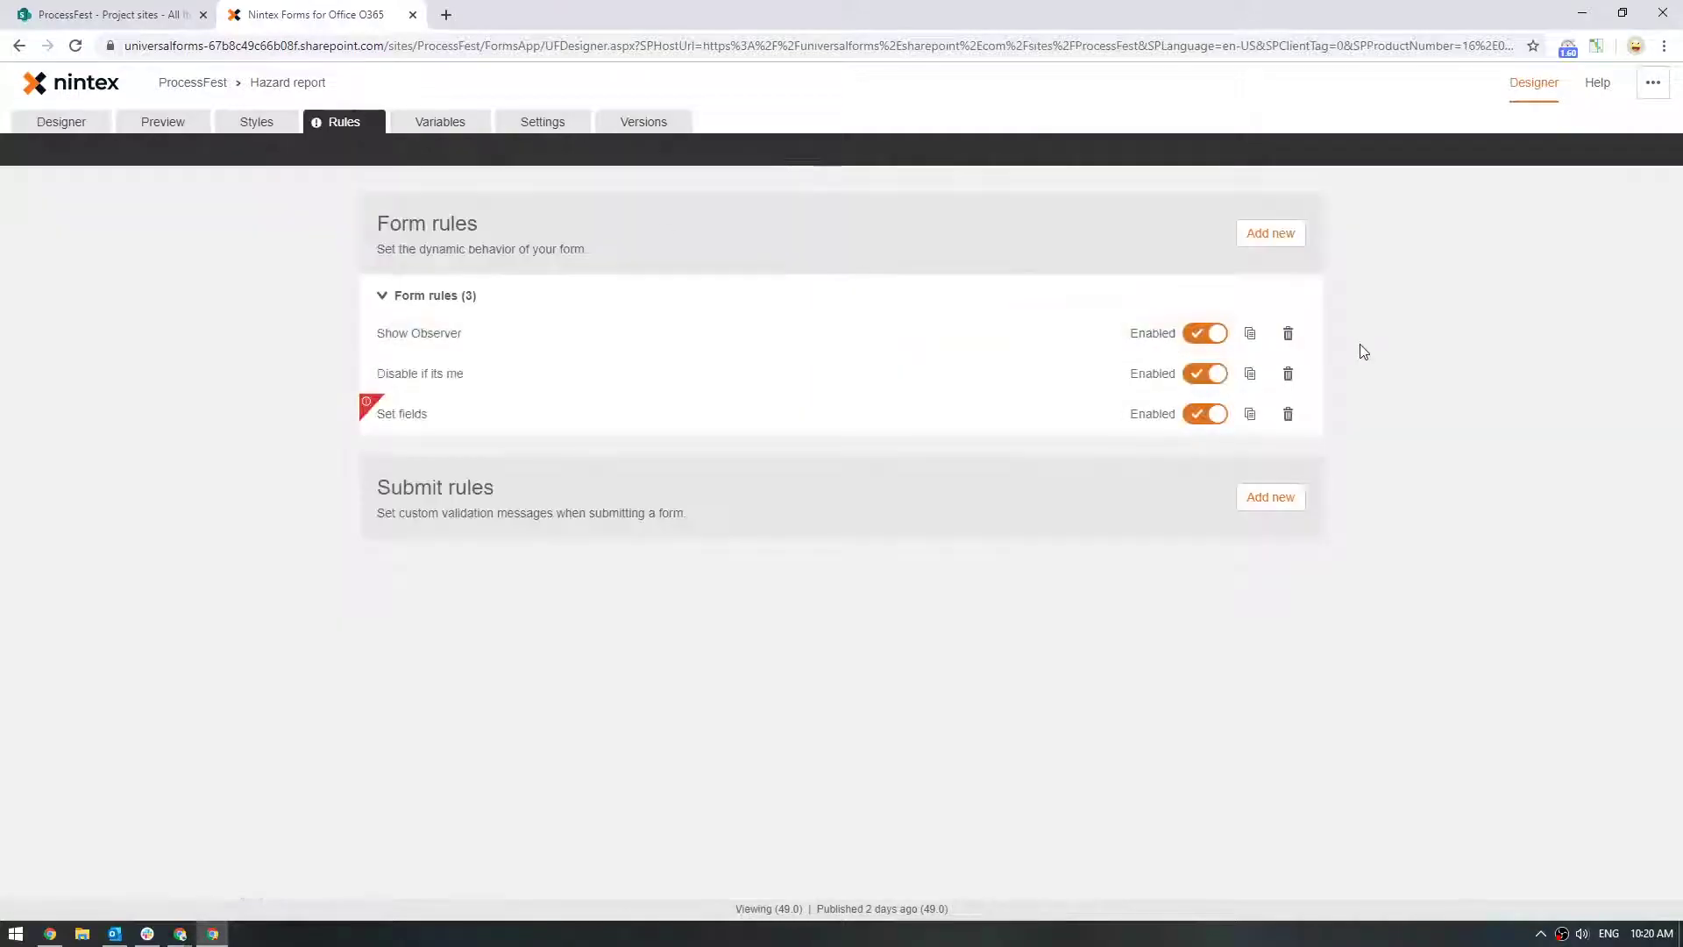
click(1288, 414)
click(1252, 413)
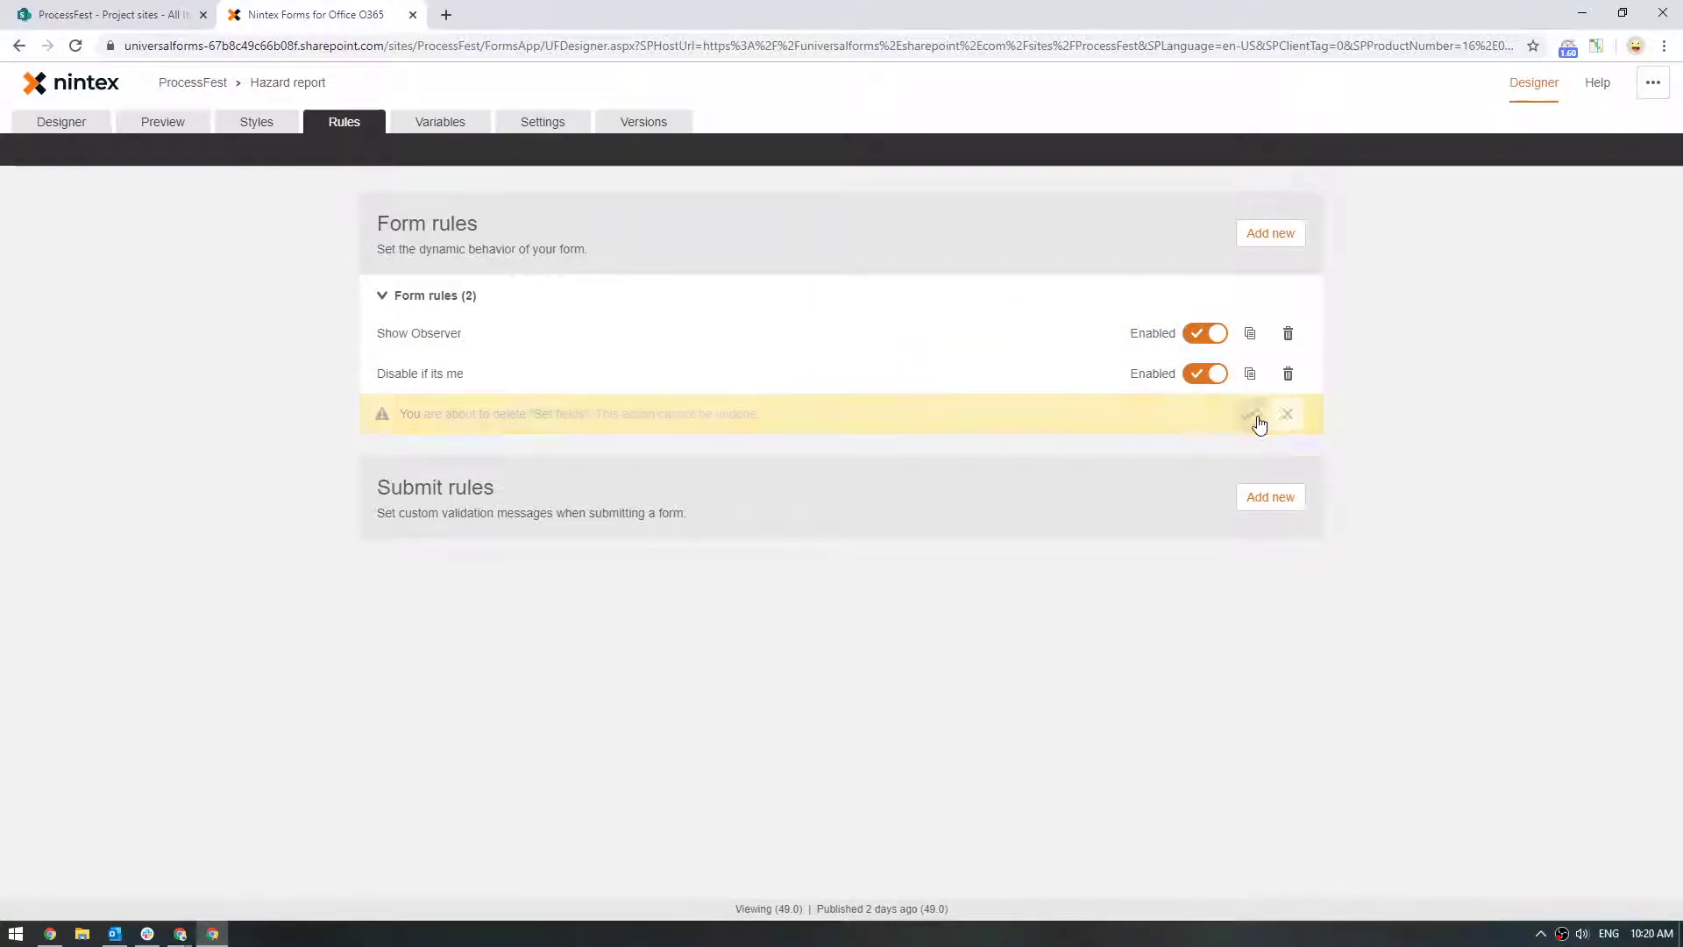
Delete the six variables Get Project Manager, Lookup to get state, My dev, My Manager, parselookup false, parseLookup true.
click(442, 124)
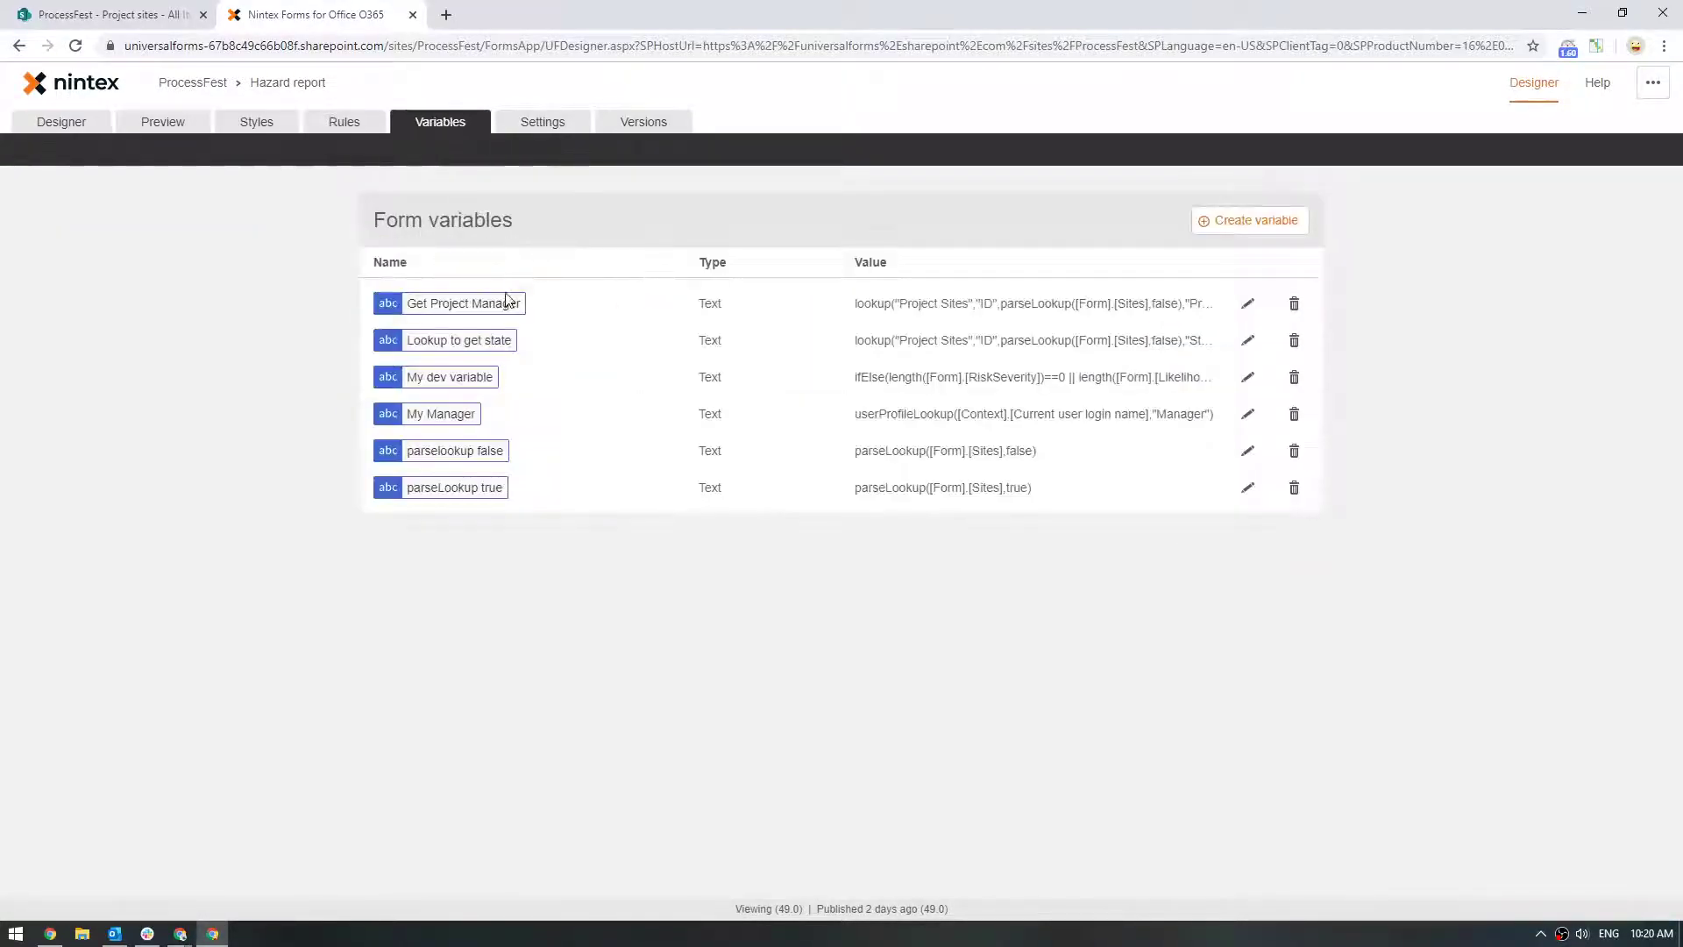
click(1294, 303)
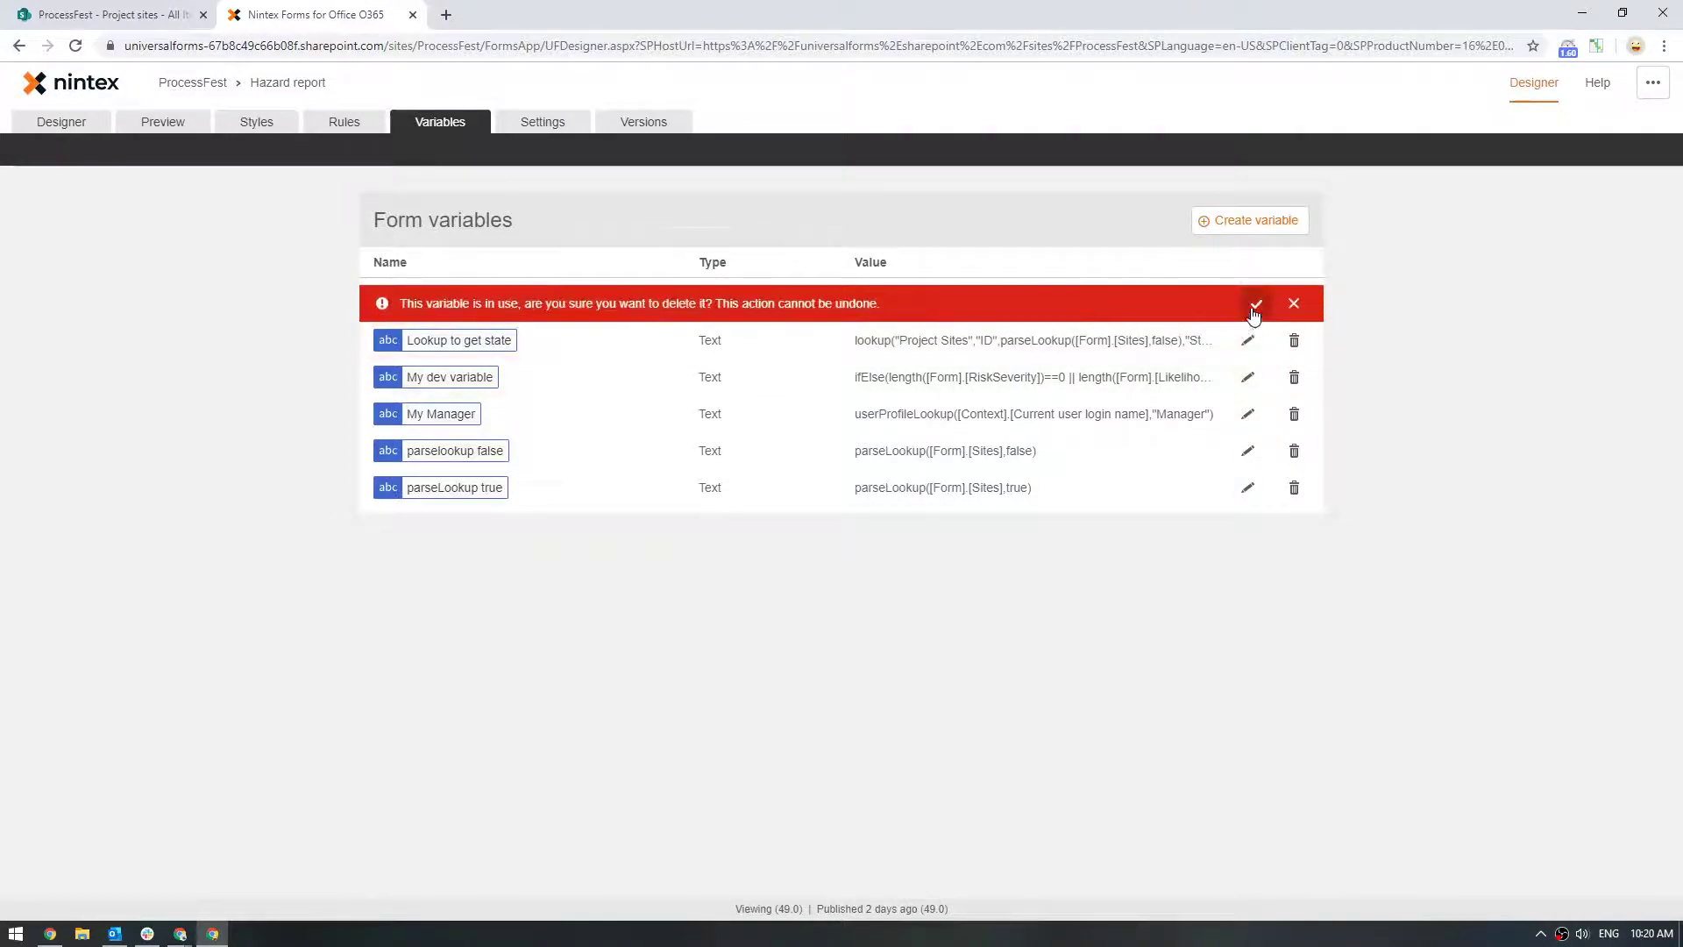
click(1253, 304)
click(1294, 303)
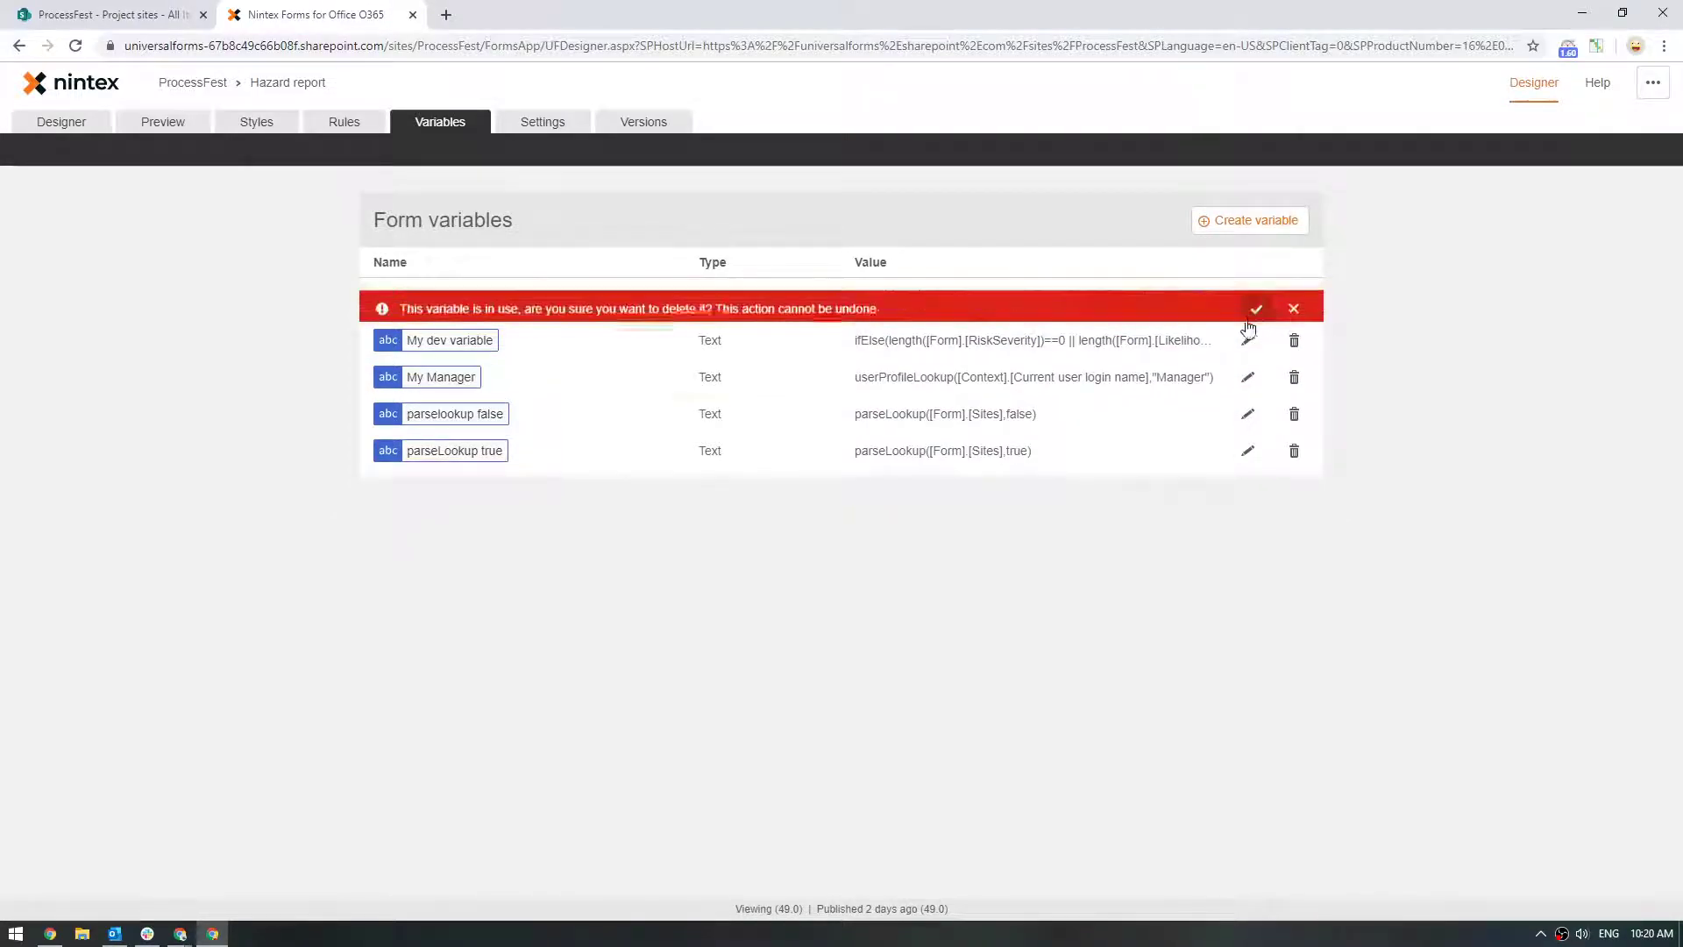
click(1253, 303)
click(1294, 304)
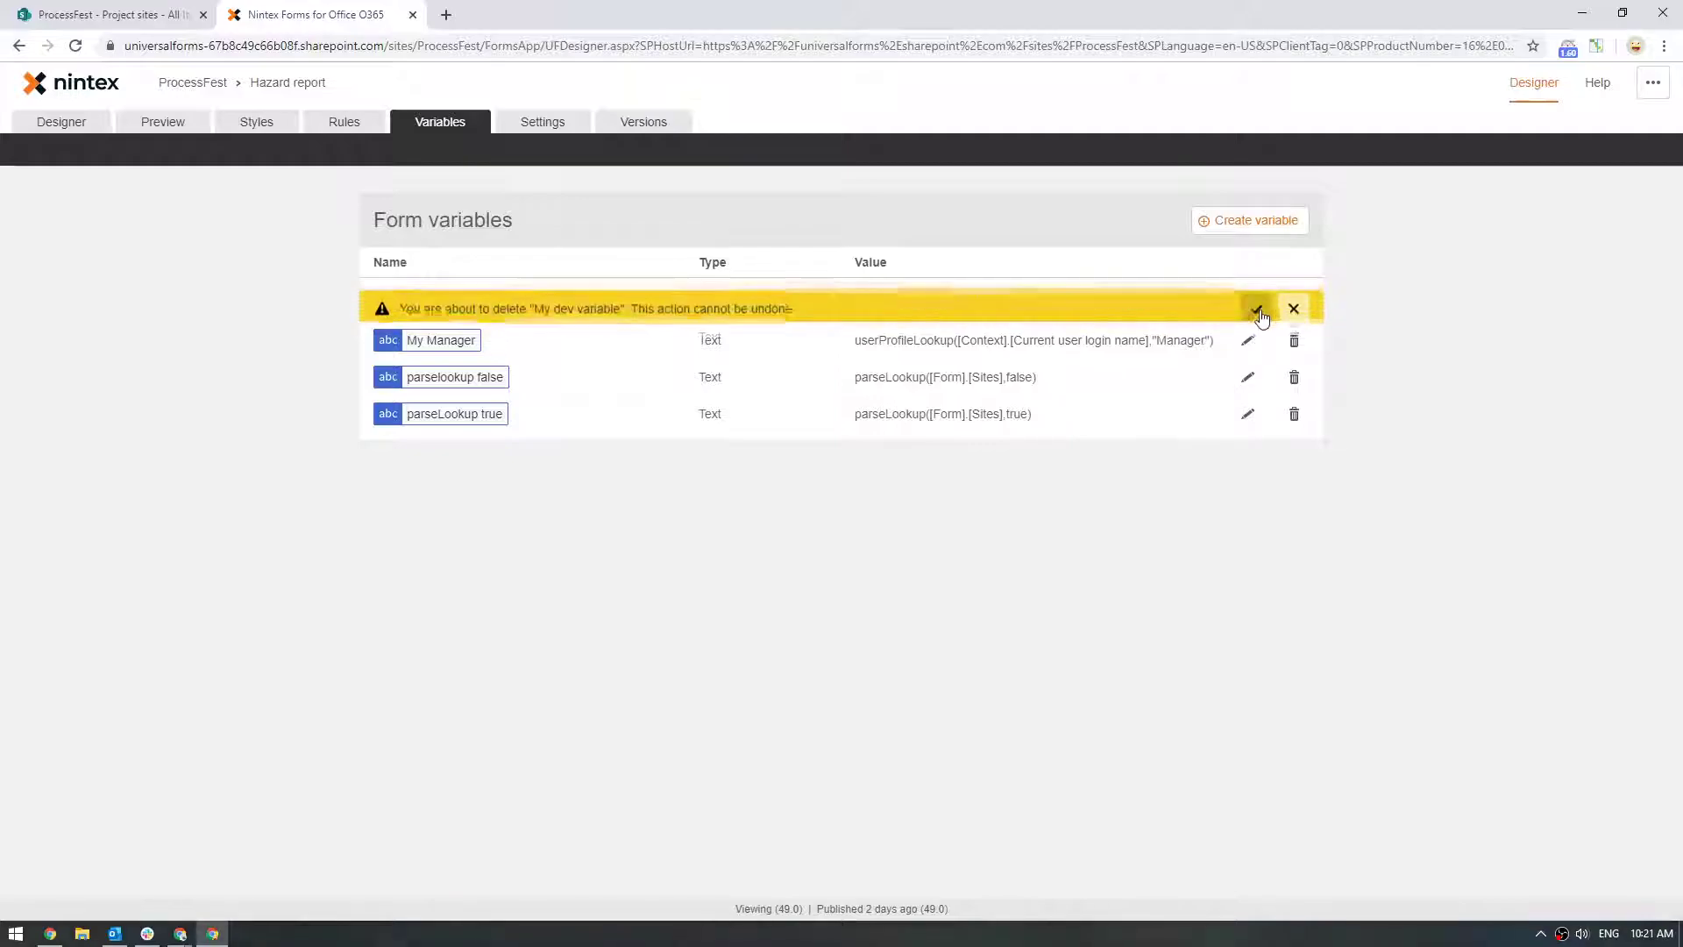
click(1253, 303)
click(1294, 304)
click(1254, 303)
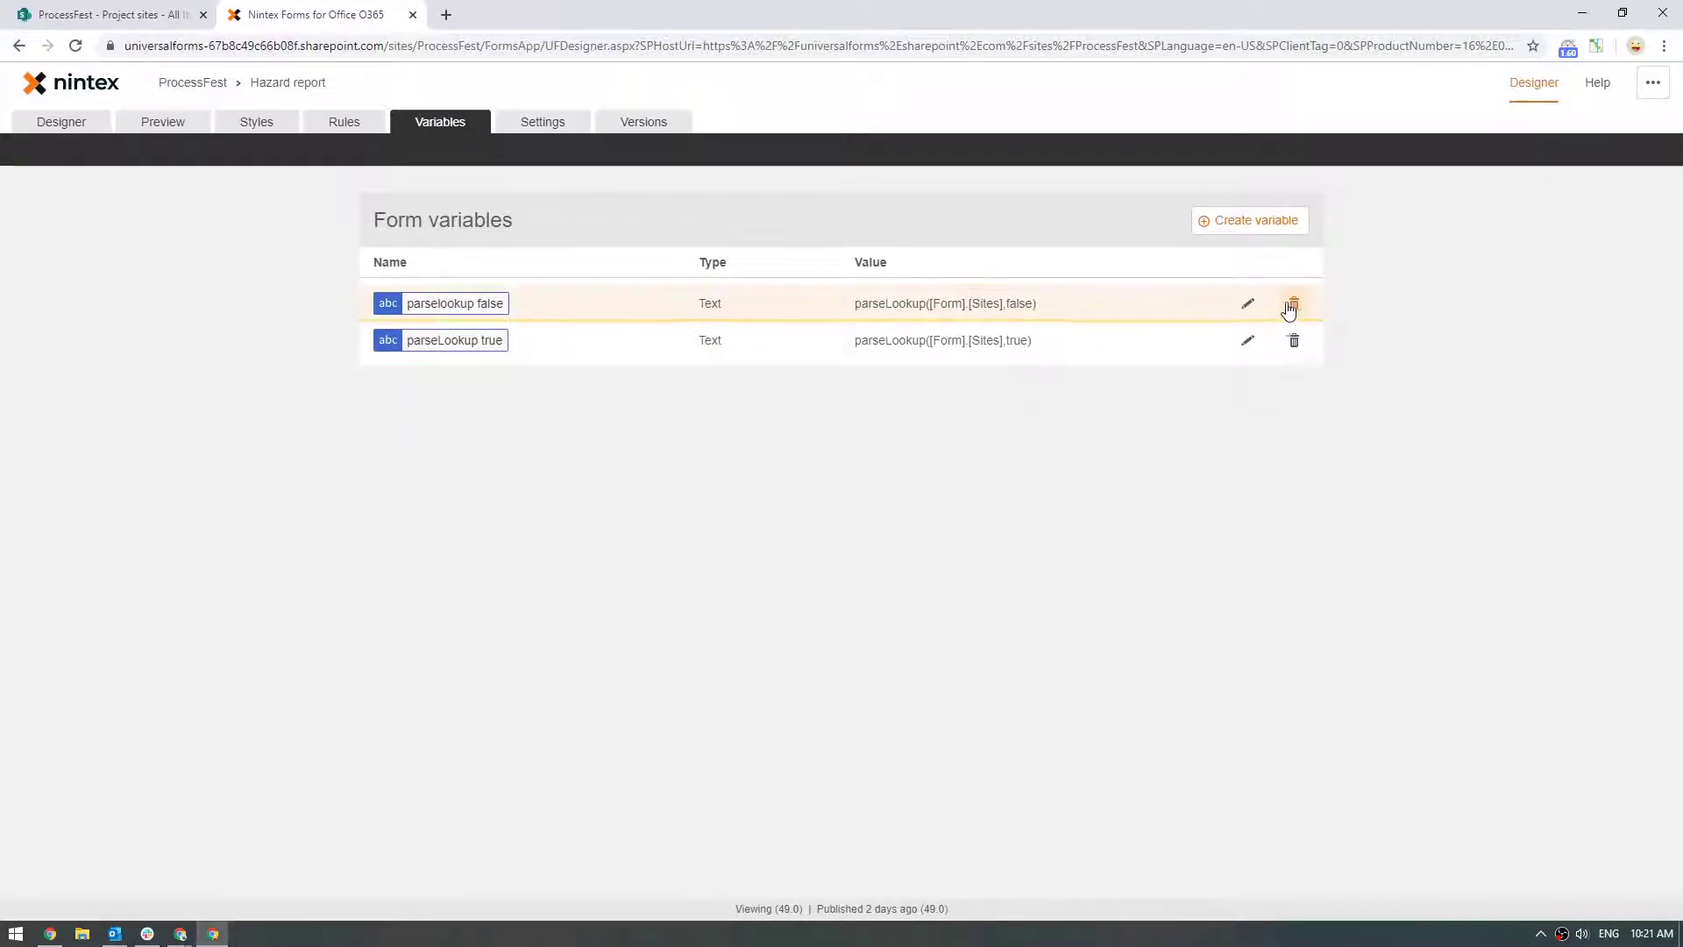
click(1294, 303)
click(1253, 303)
click(1294, 303)
click(1253, 303)
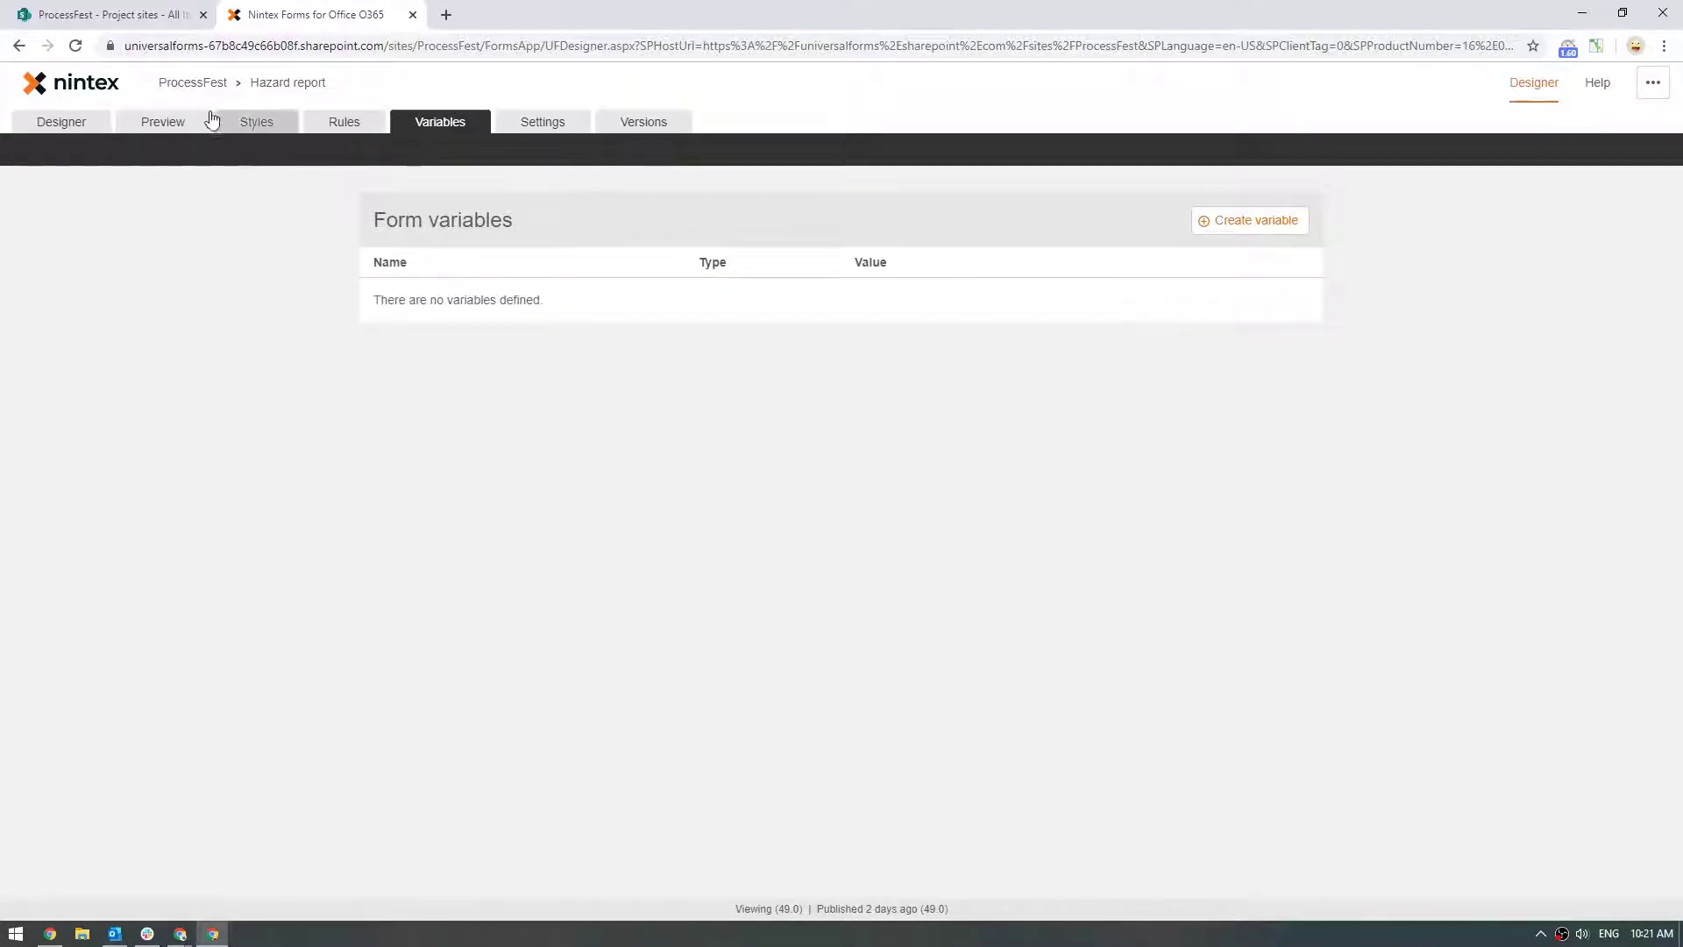
click(345, 128)
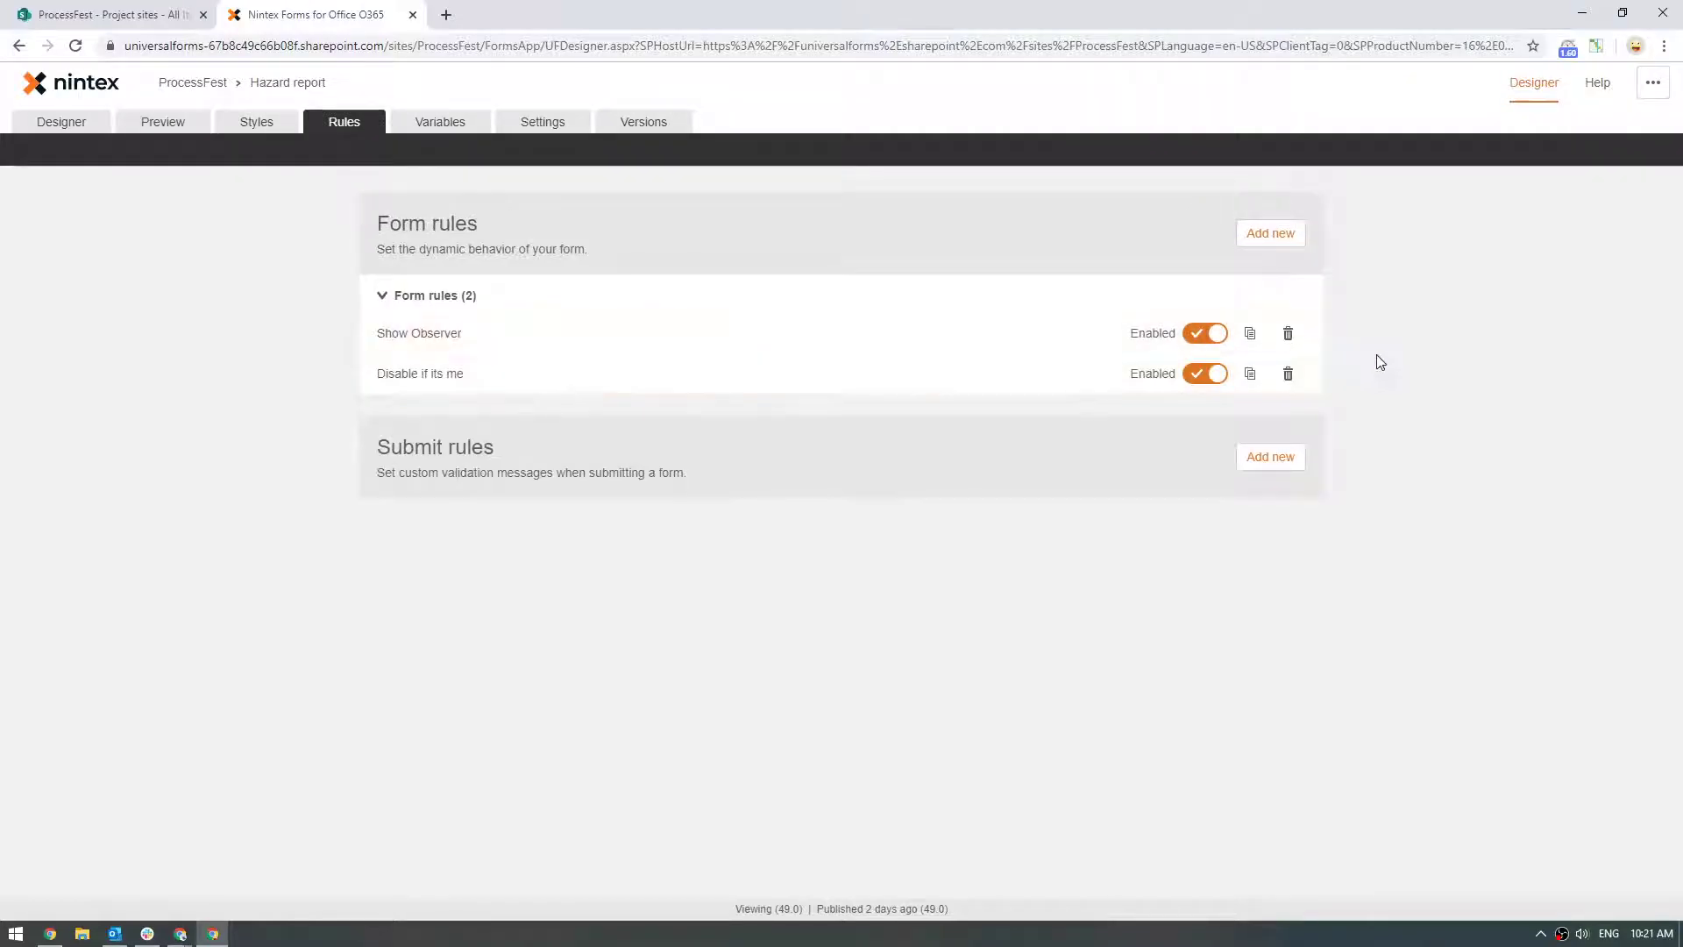
Preview the form and pick 14098 Village Lane in the Sites lookup.
click(82, 122)
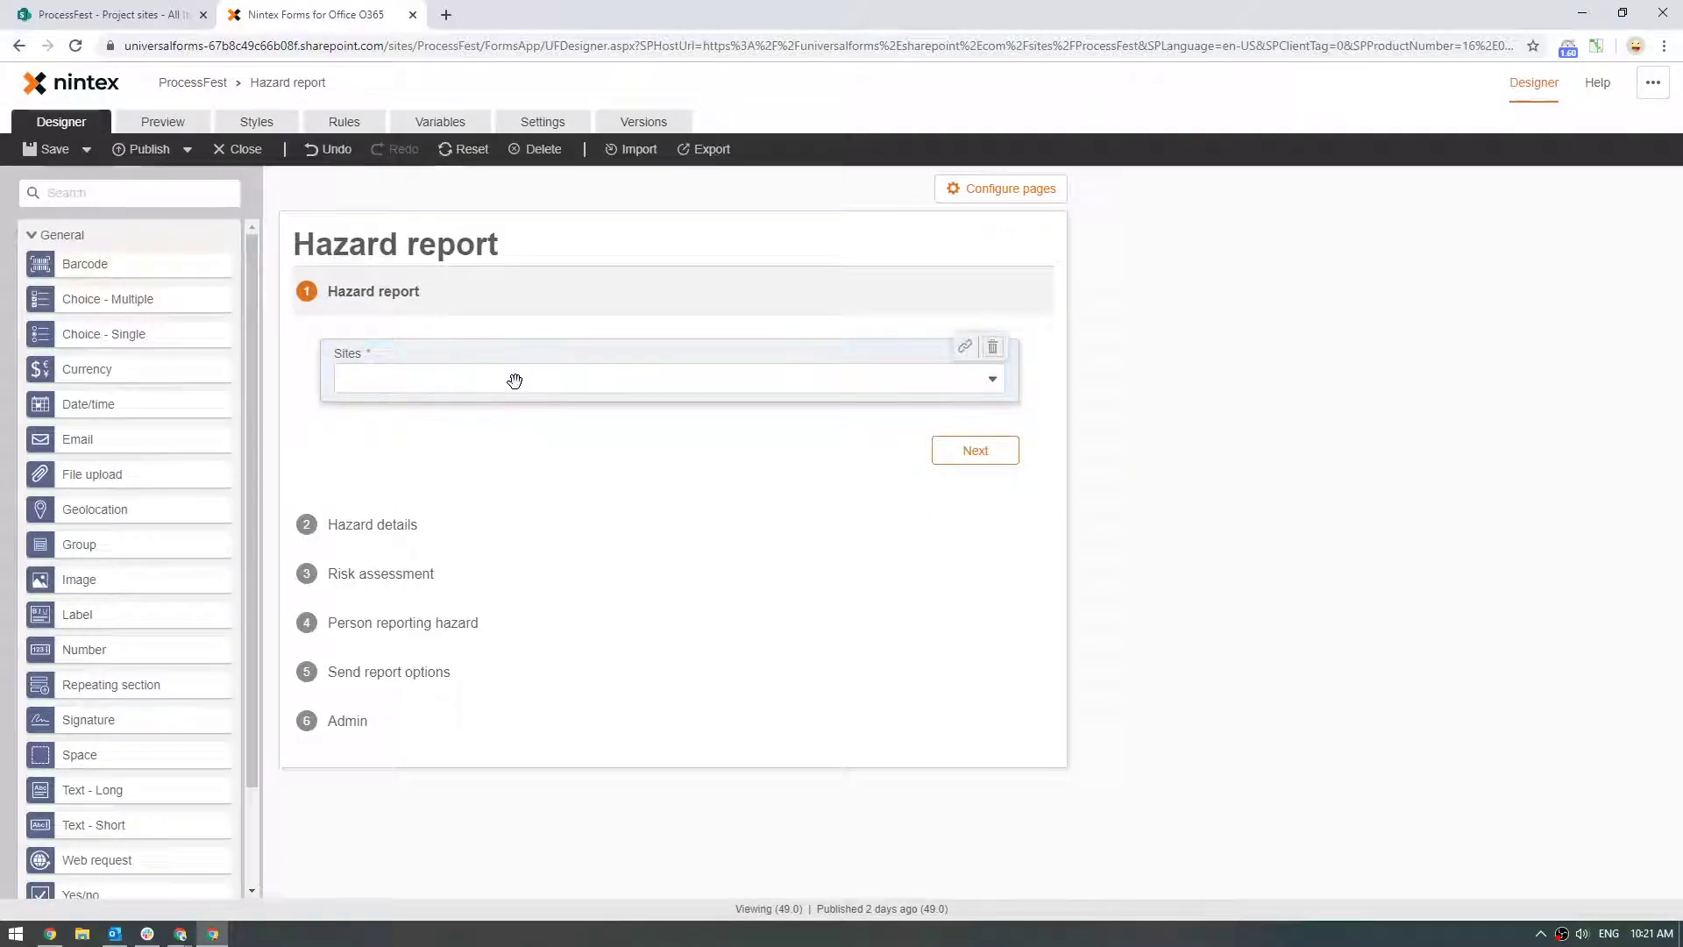
click(180, 121)
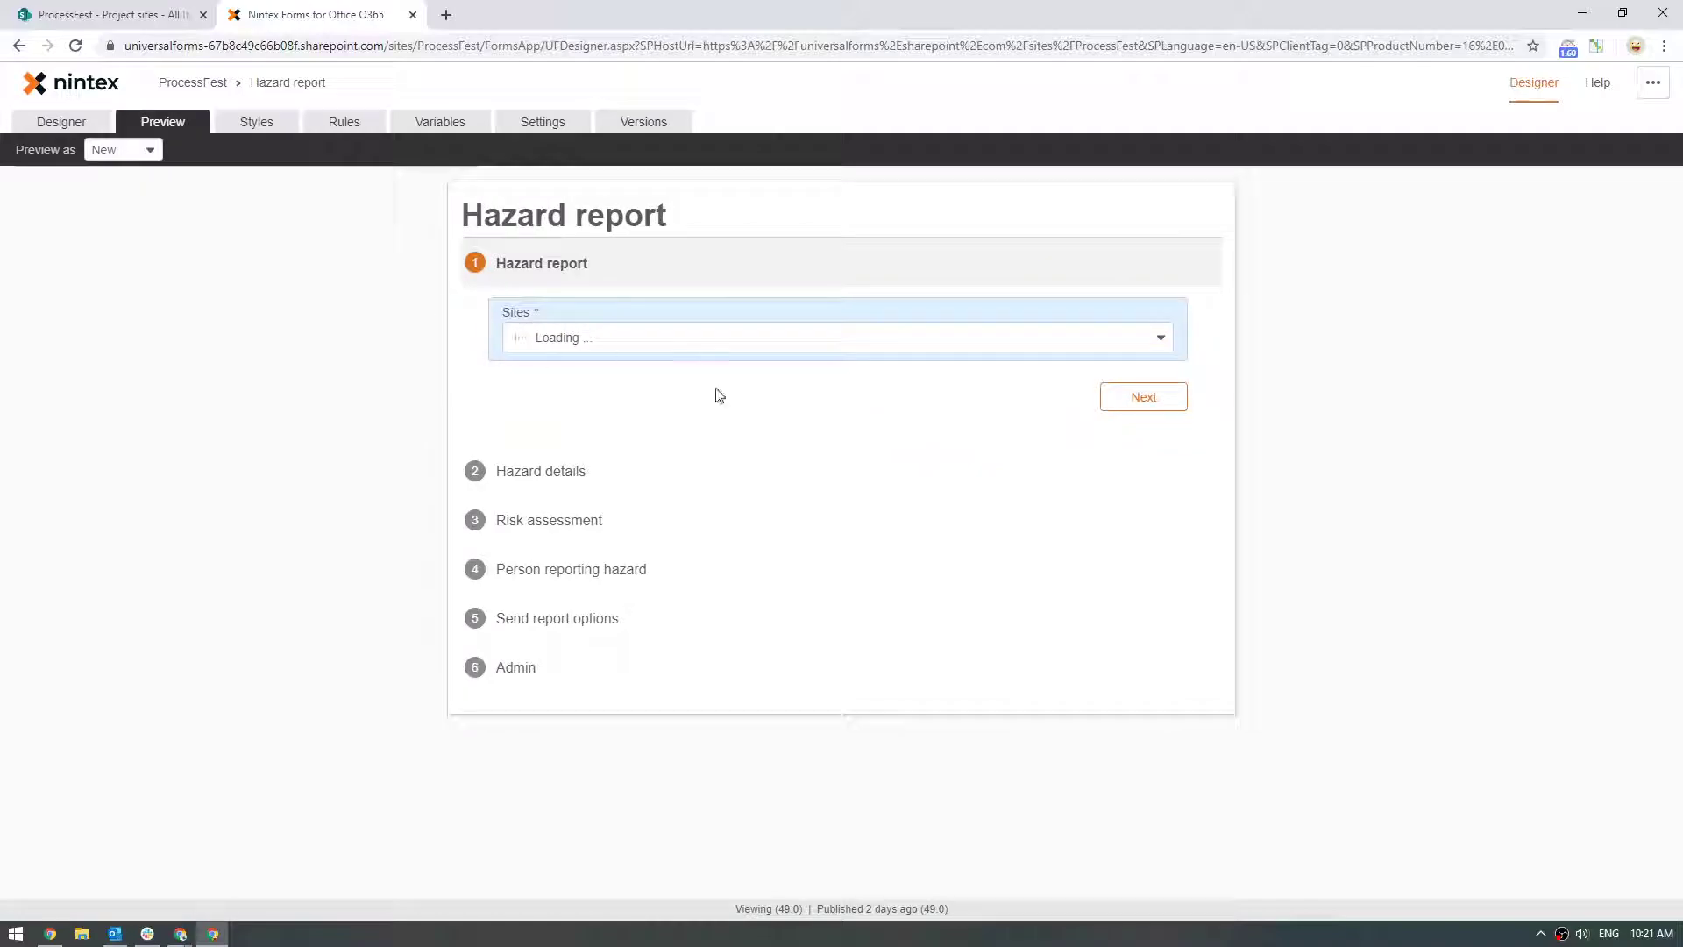
click(1087, 344)
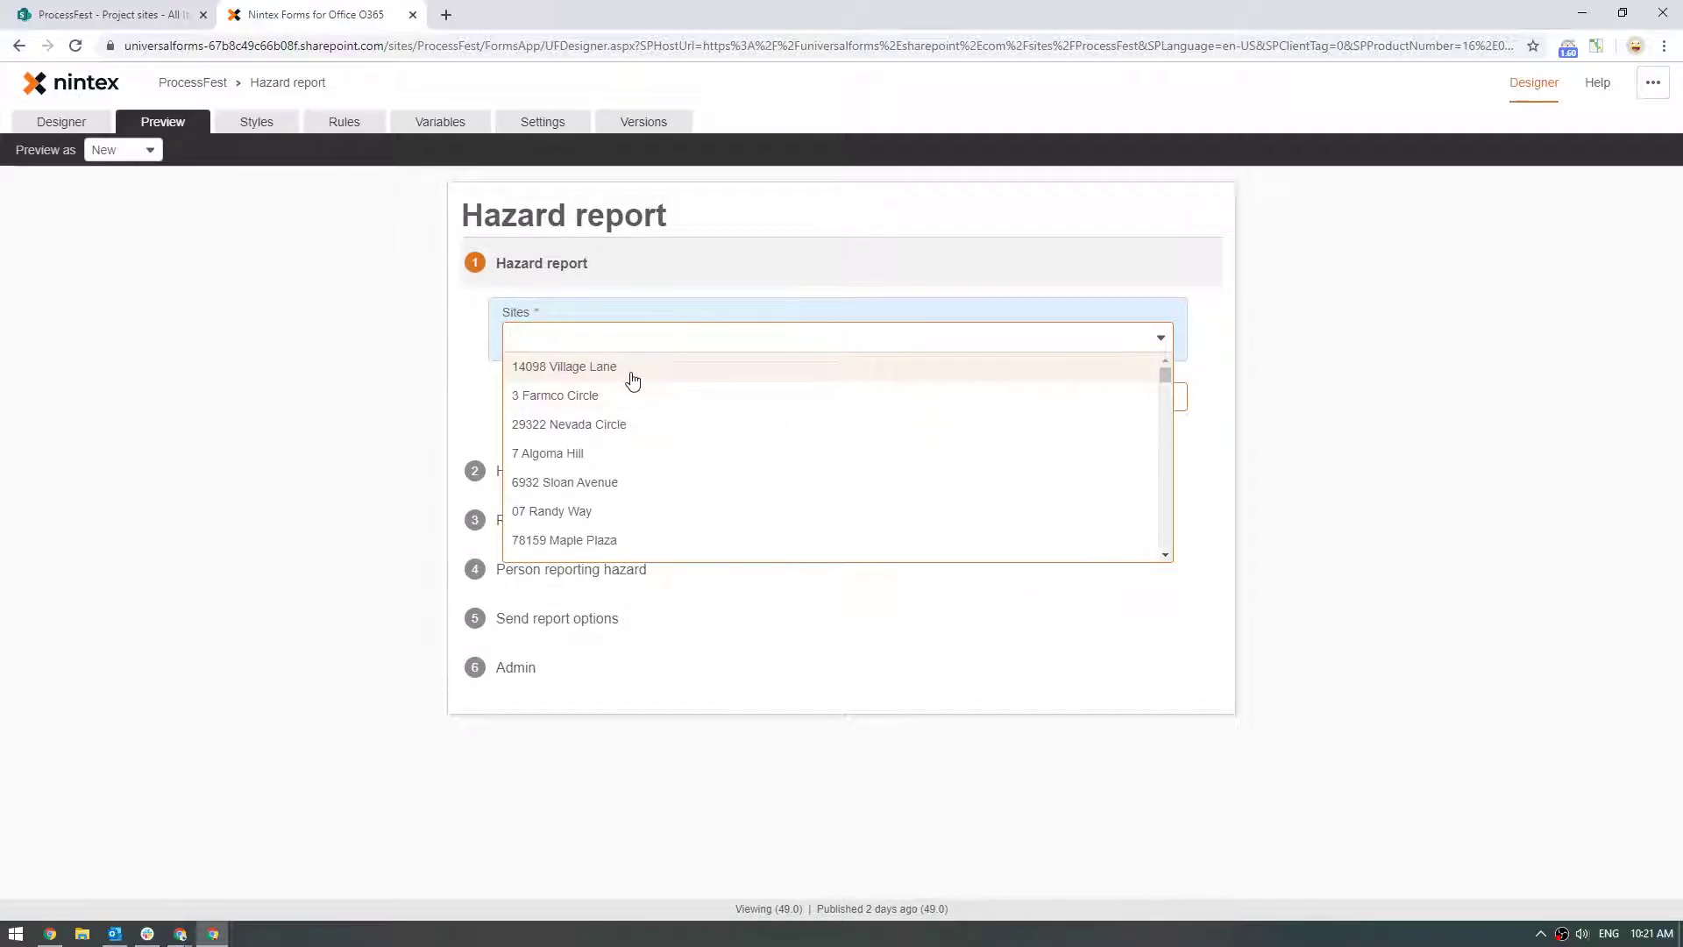
click(602, 369)
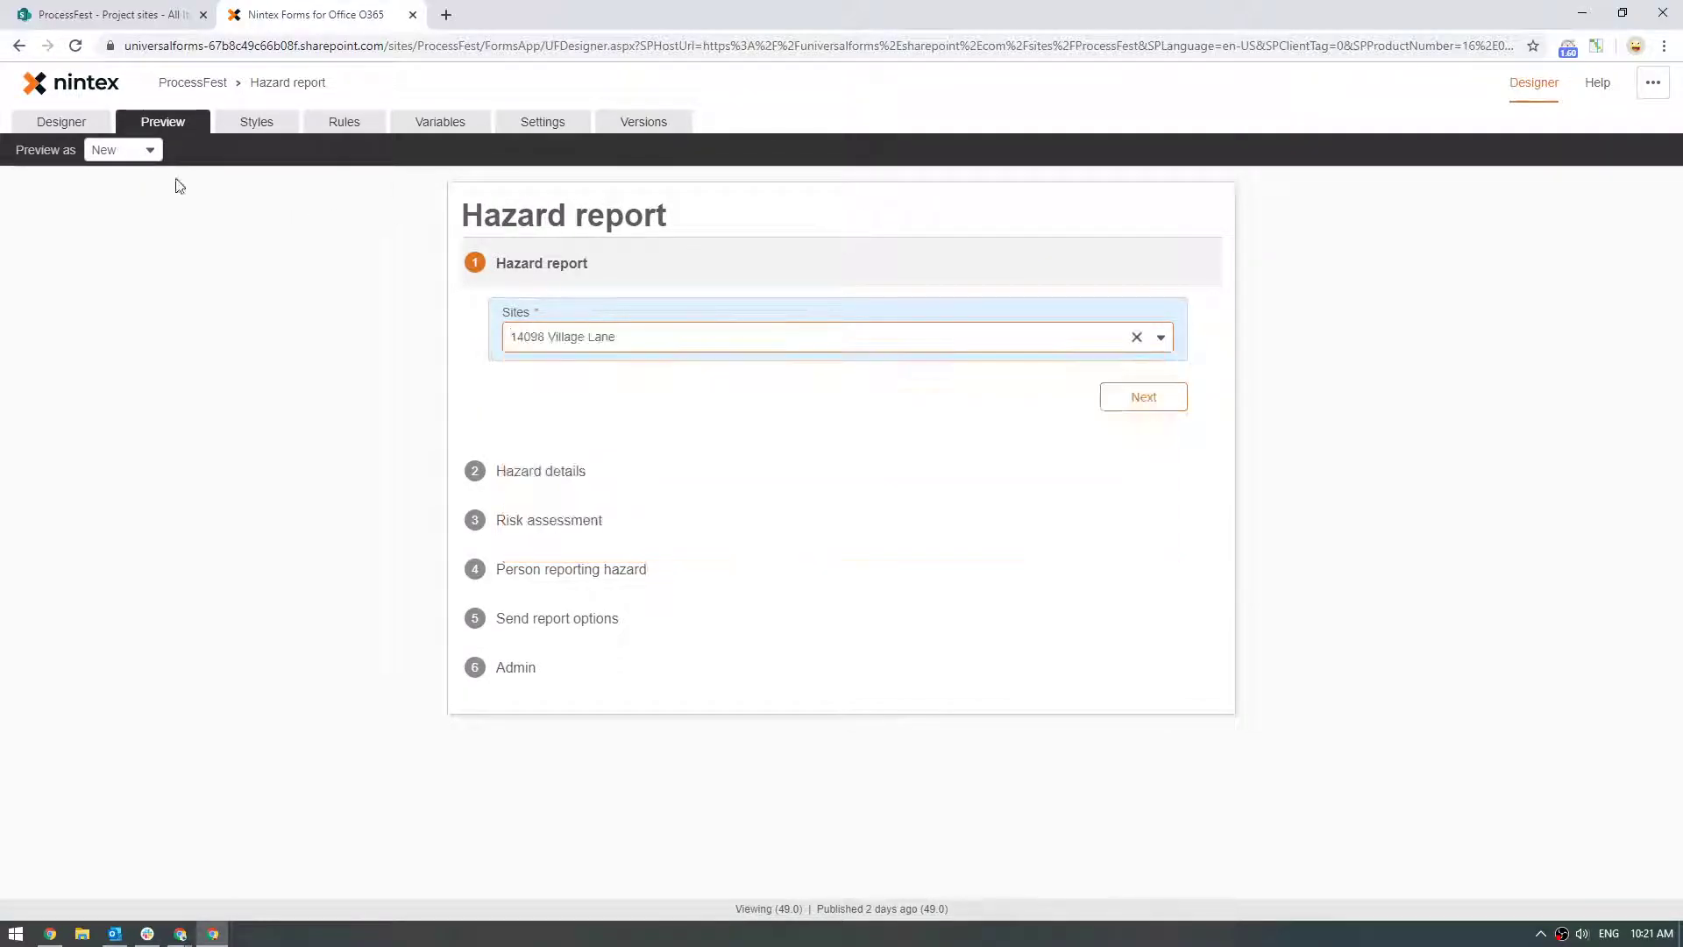
Inspect the Sites control's SharePoint site URL and compare it with the Project sites list.
click(62, 121)
click(699, 380)
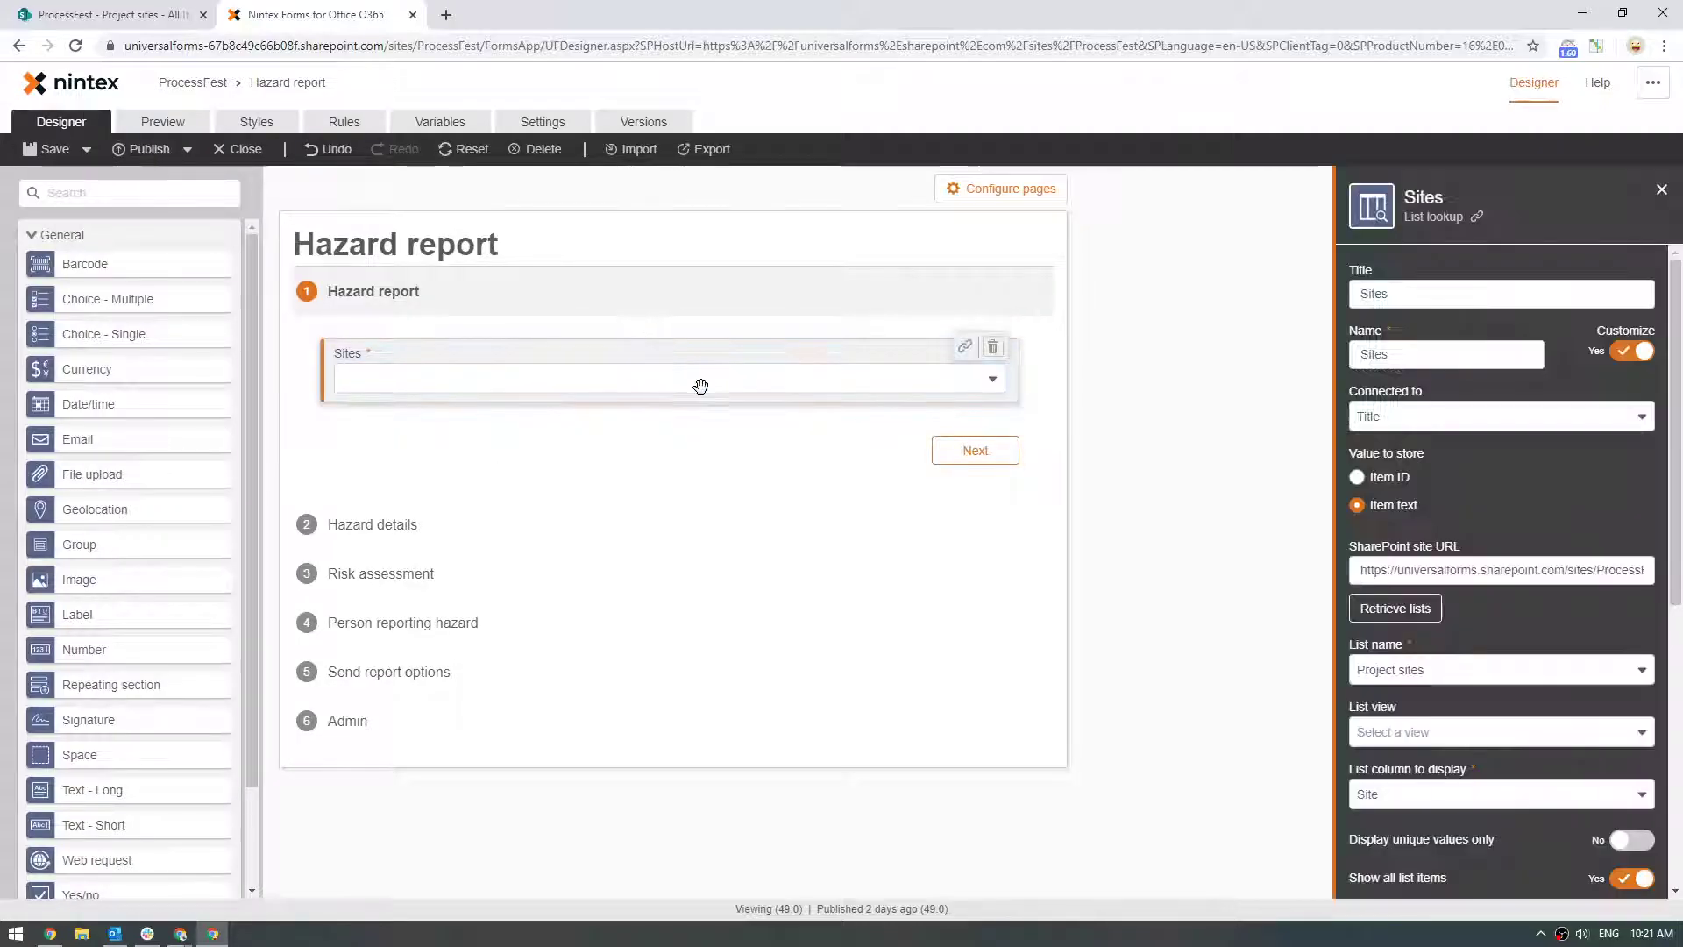
drag(1413, 570, 1595, 566)
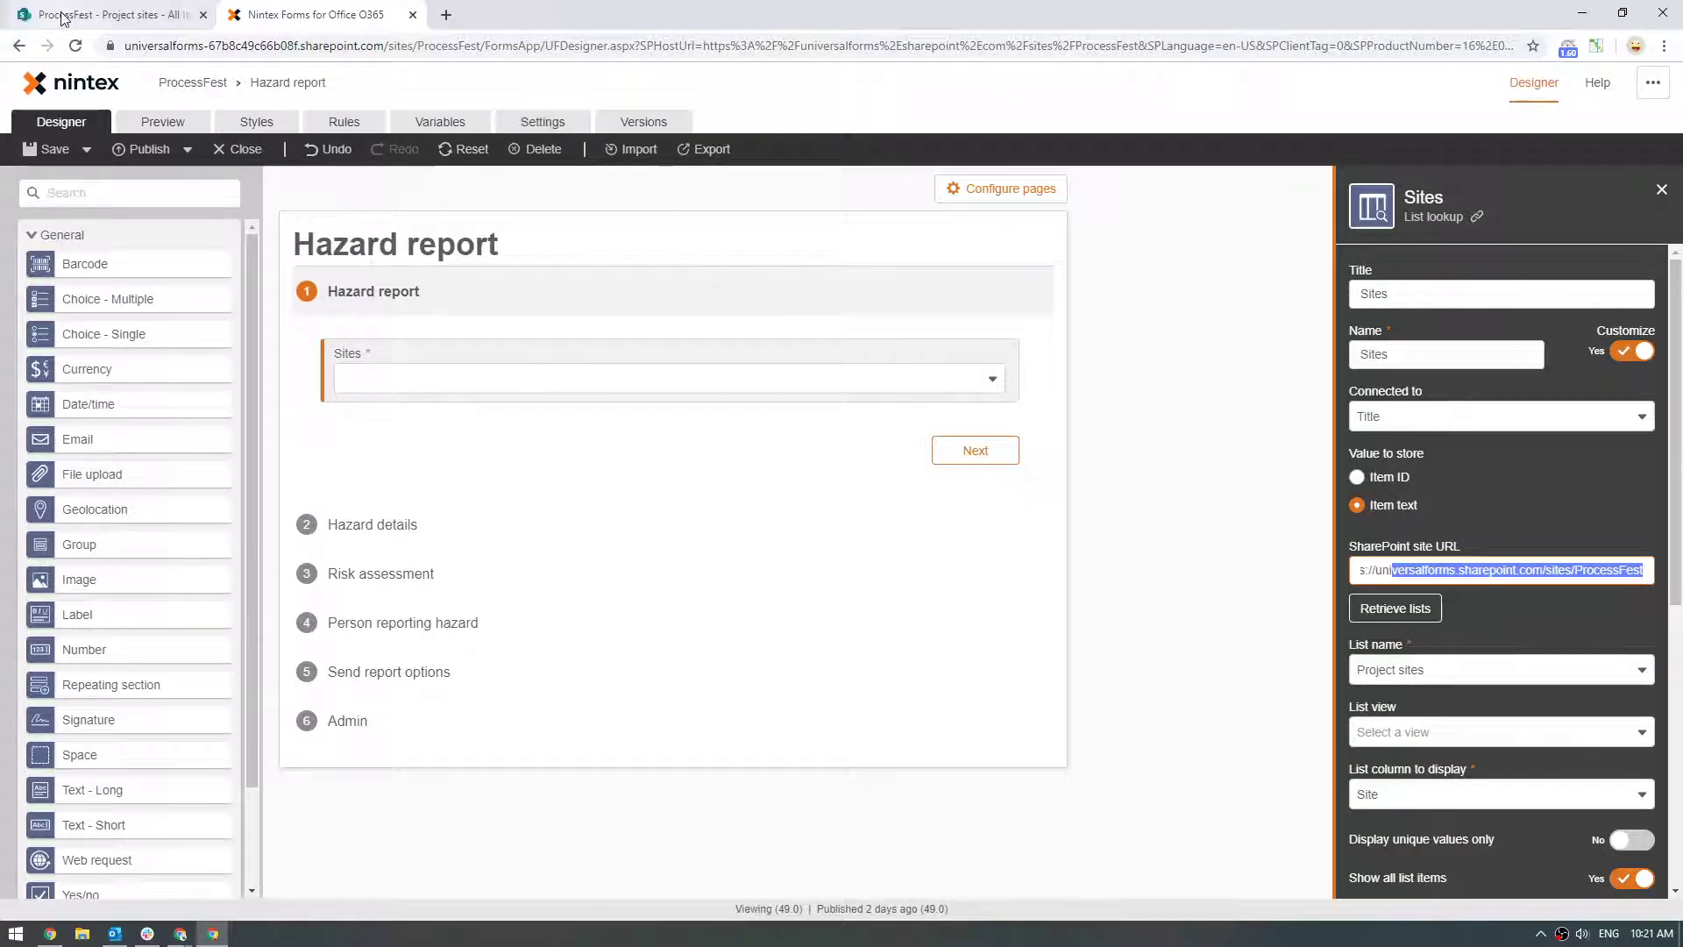
click(104, 15)
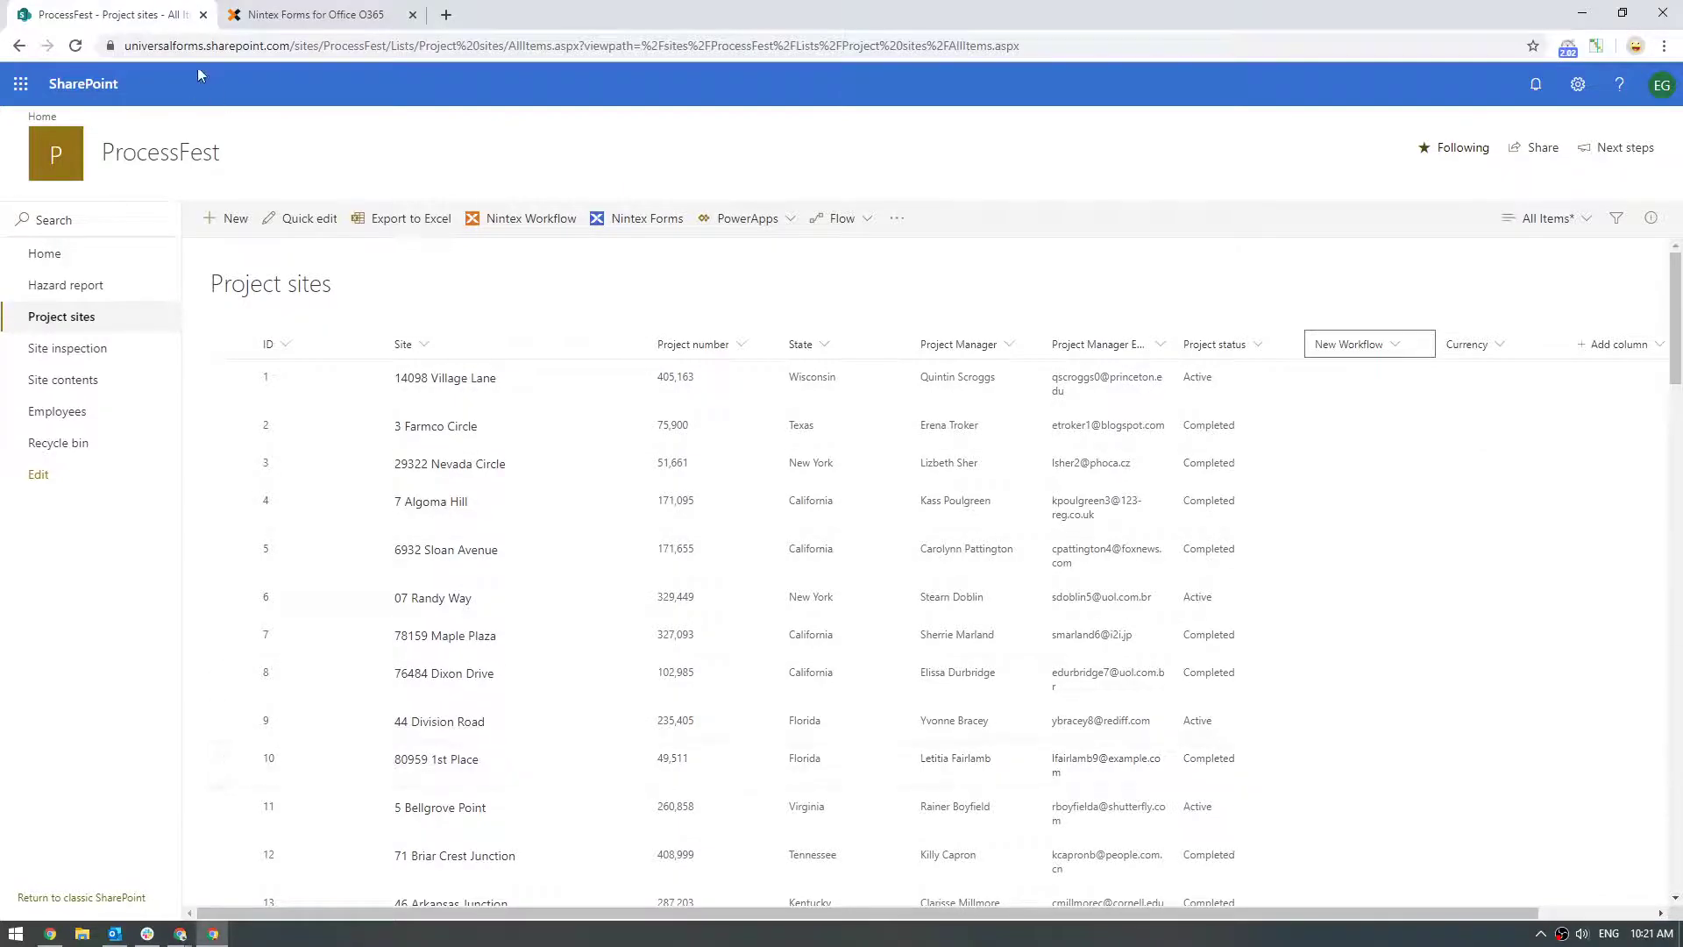
click(290, 26)
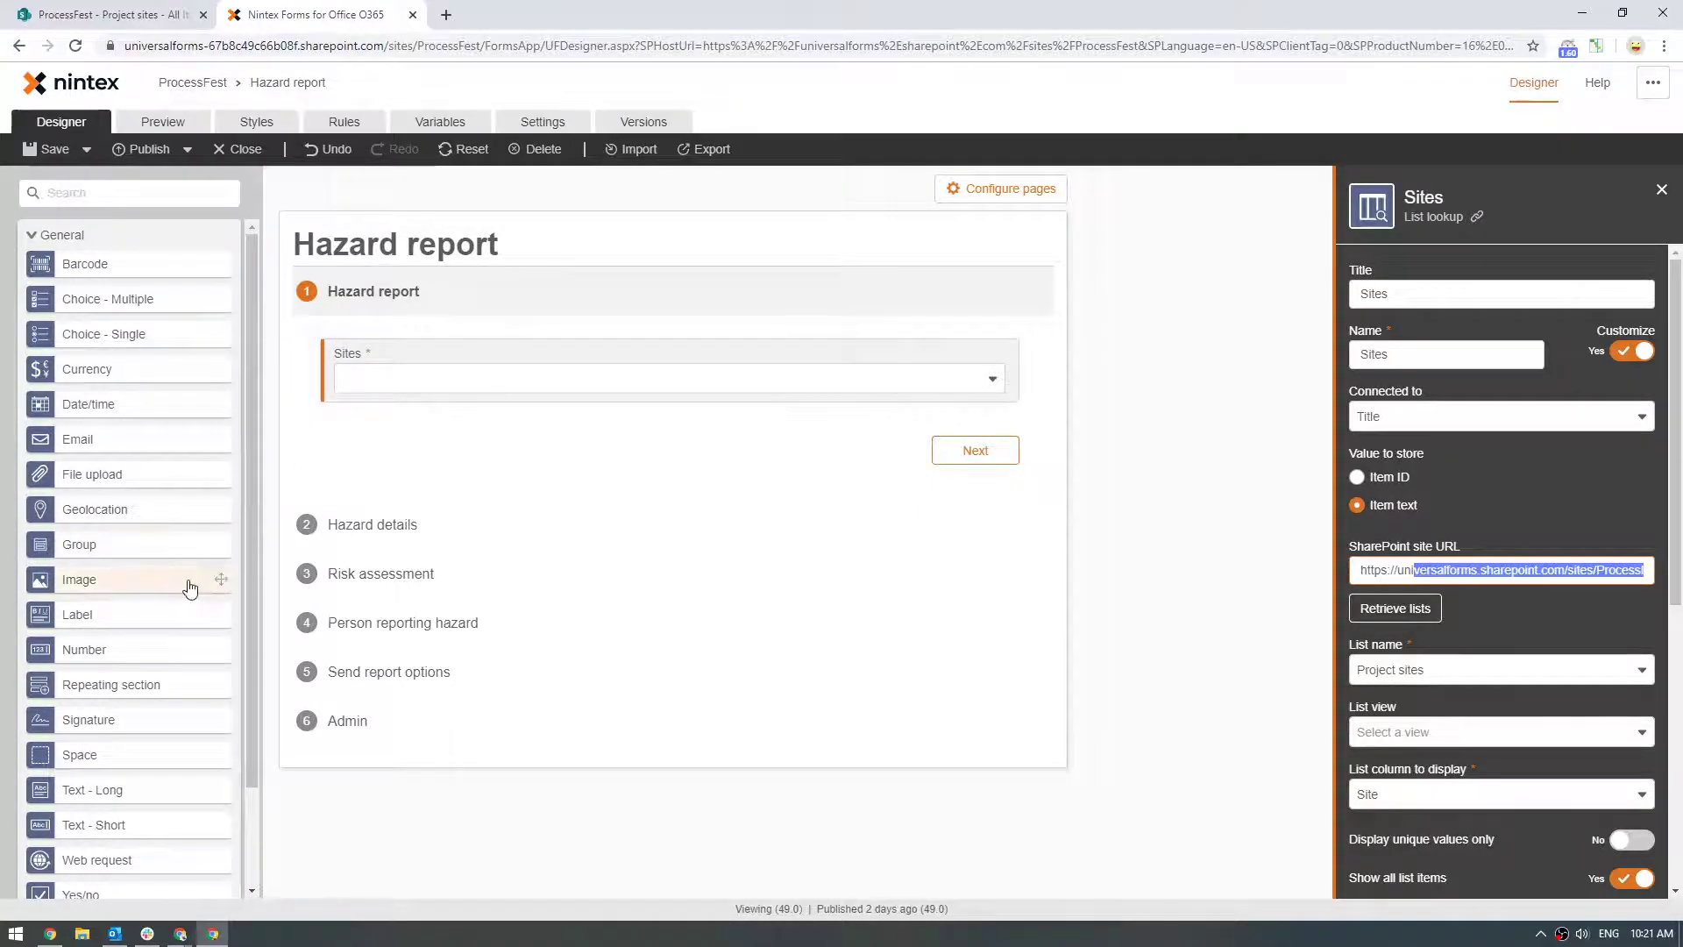
Add a Text - short field under Sites and a Label positioned above Text - short 1.
scroll(132, 699, down, 2)
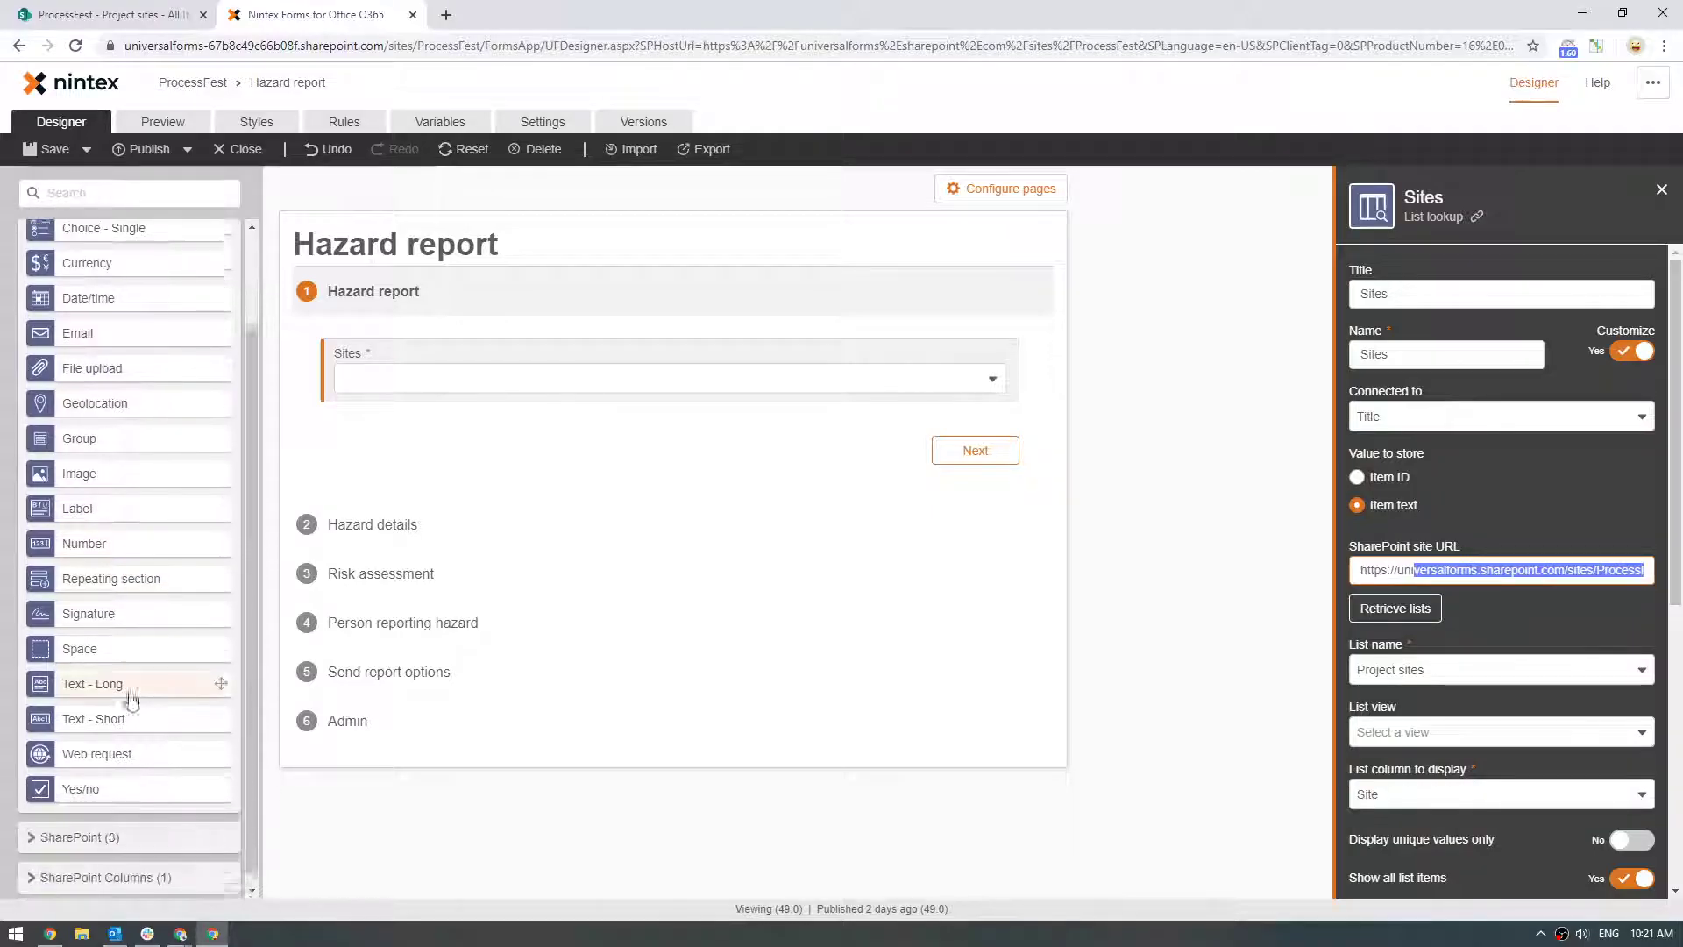
drag(133, 708, 688, 432)
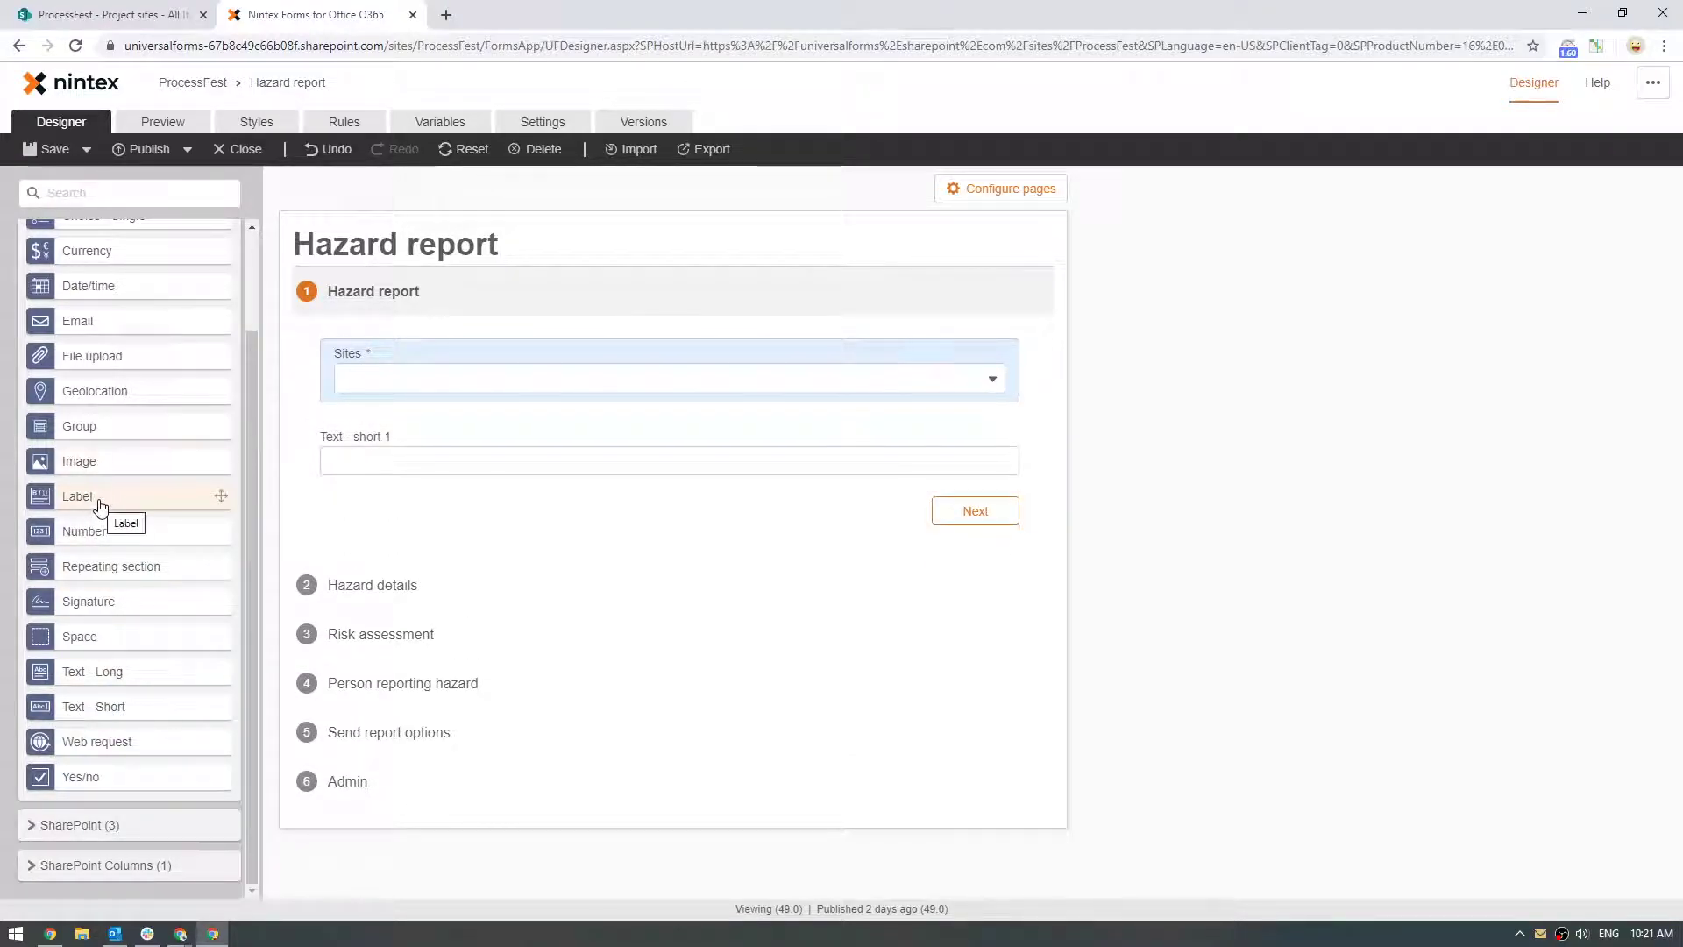
drag(100, 506, 631, 499)
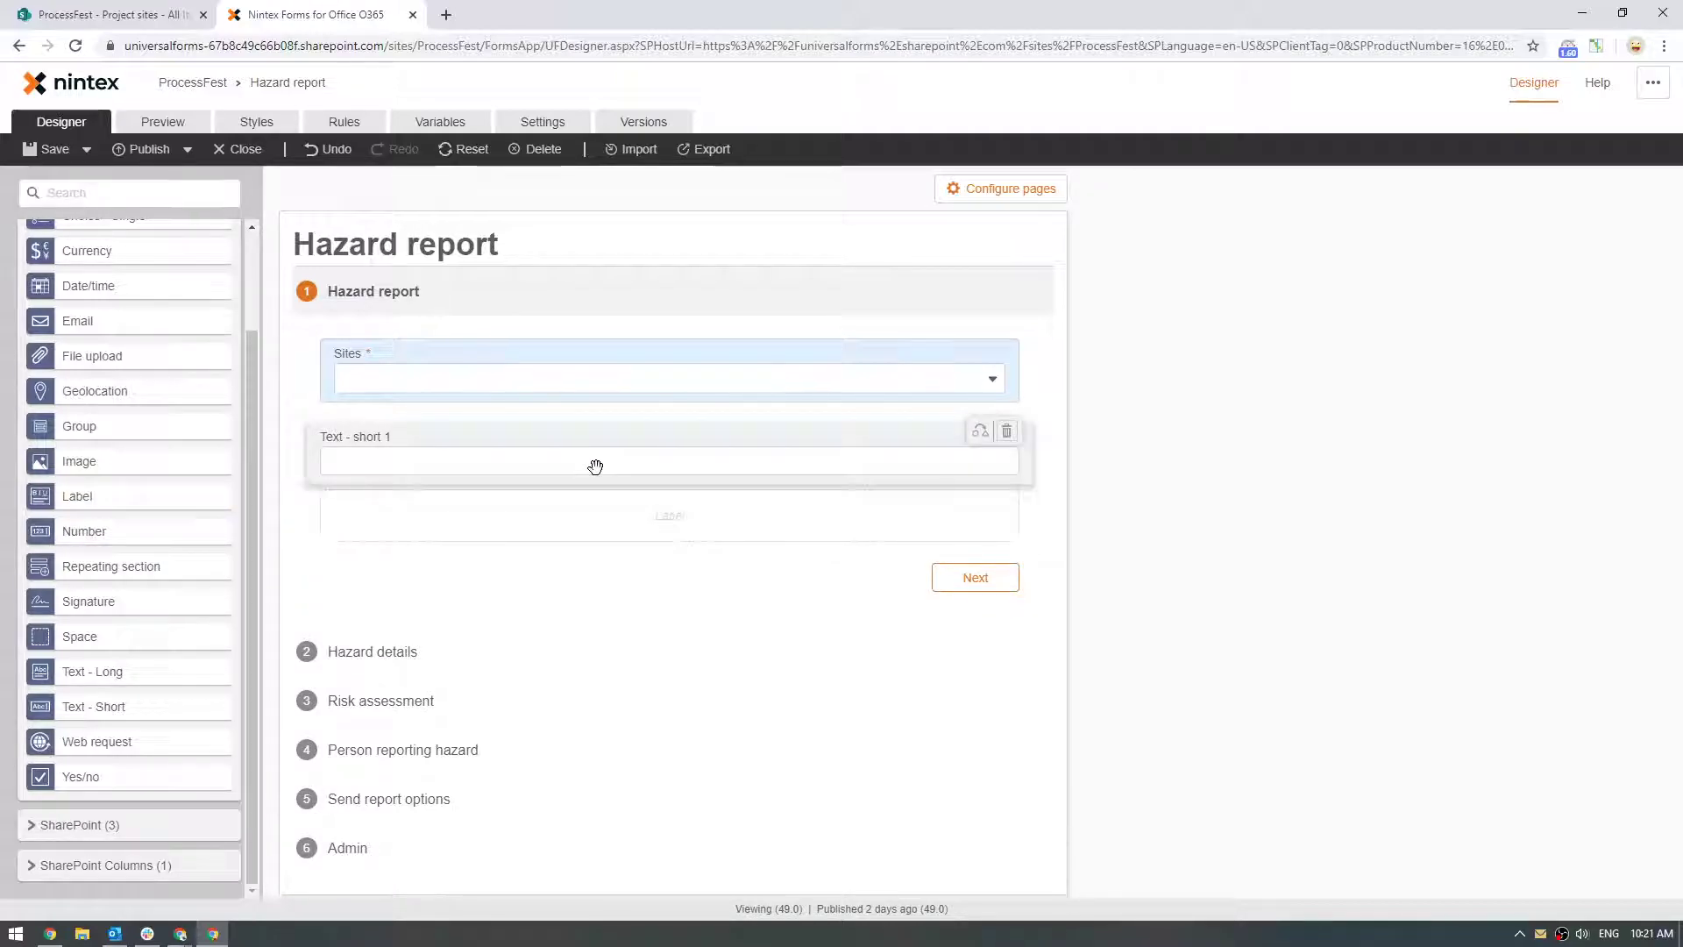
drag(601, 515, 633, 427)
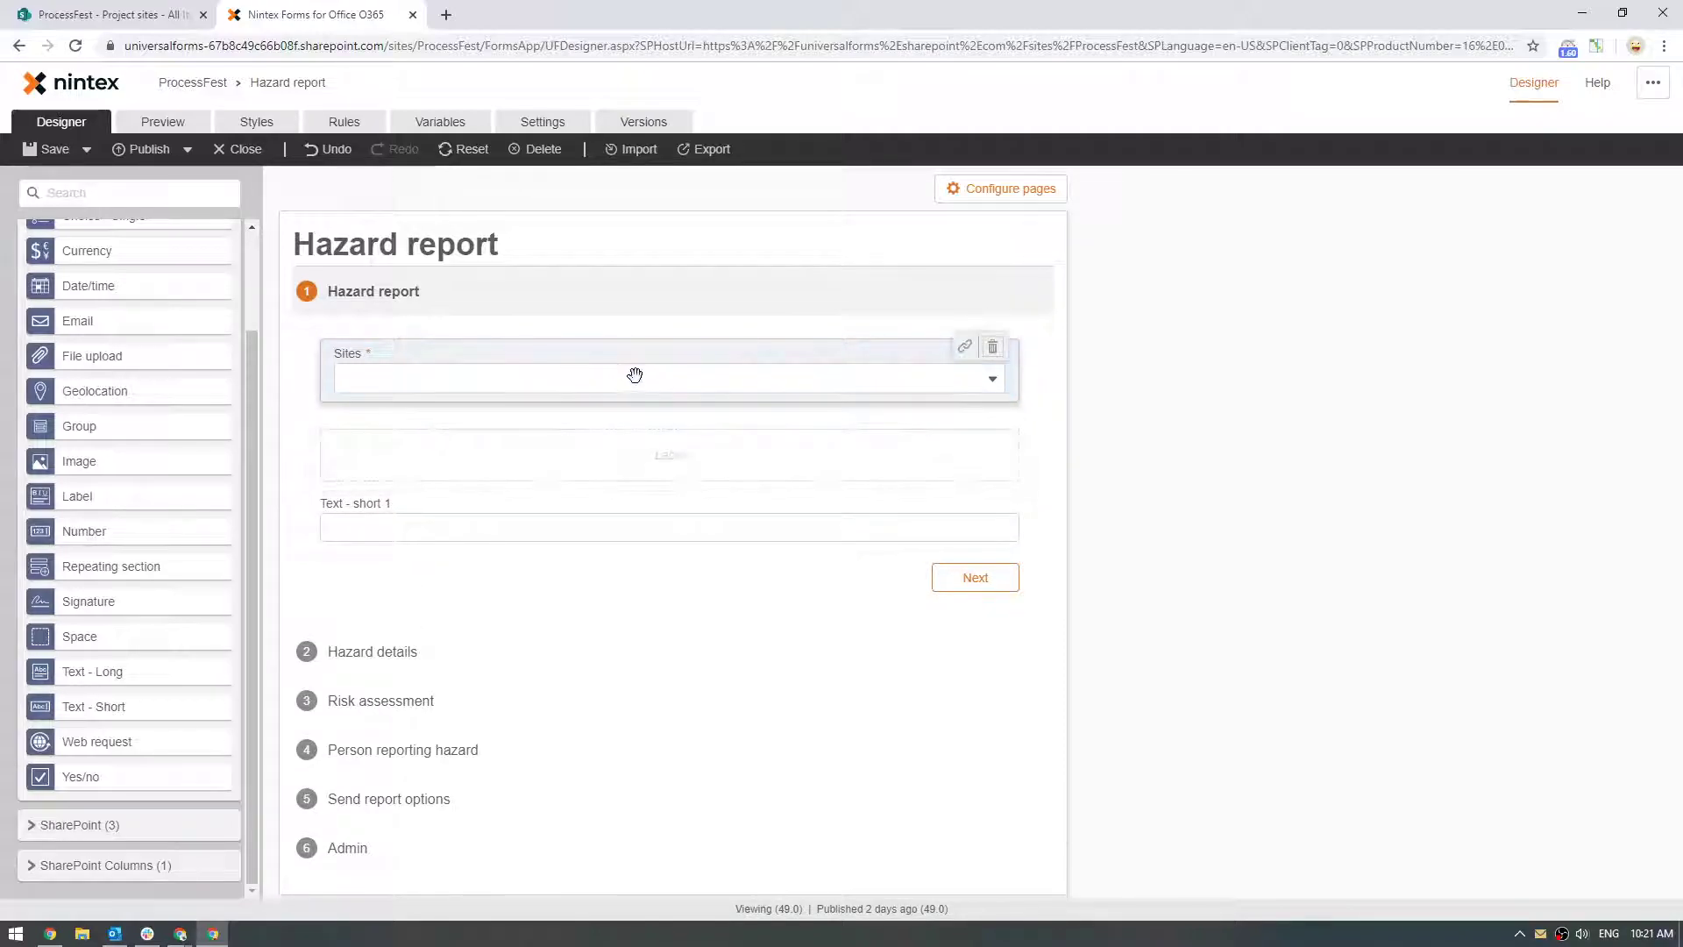
From Label 1, start a new form variable named 'Show me the Lookup control val'.
click(596, 454)
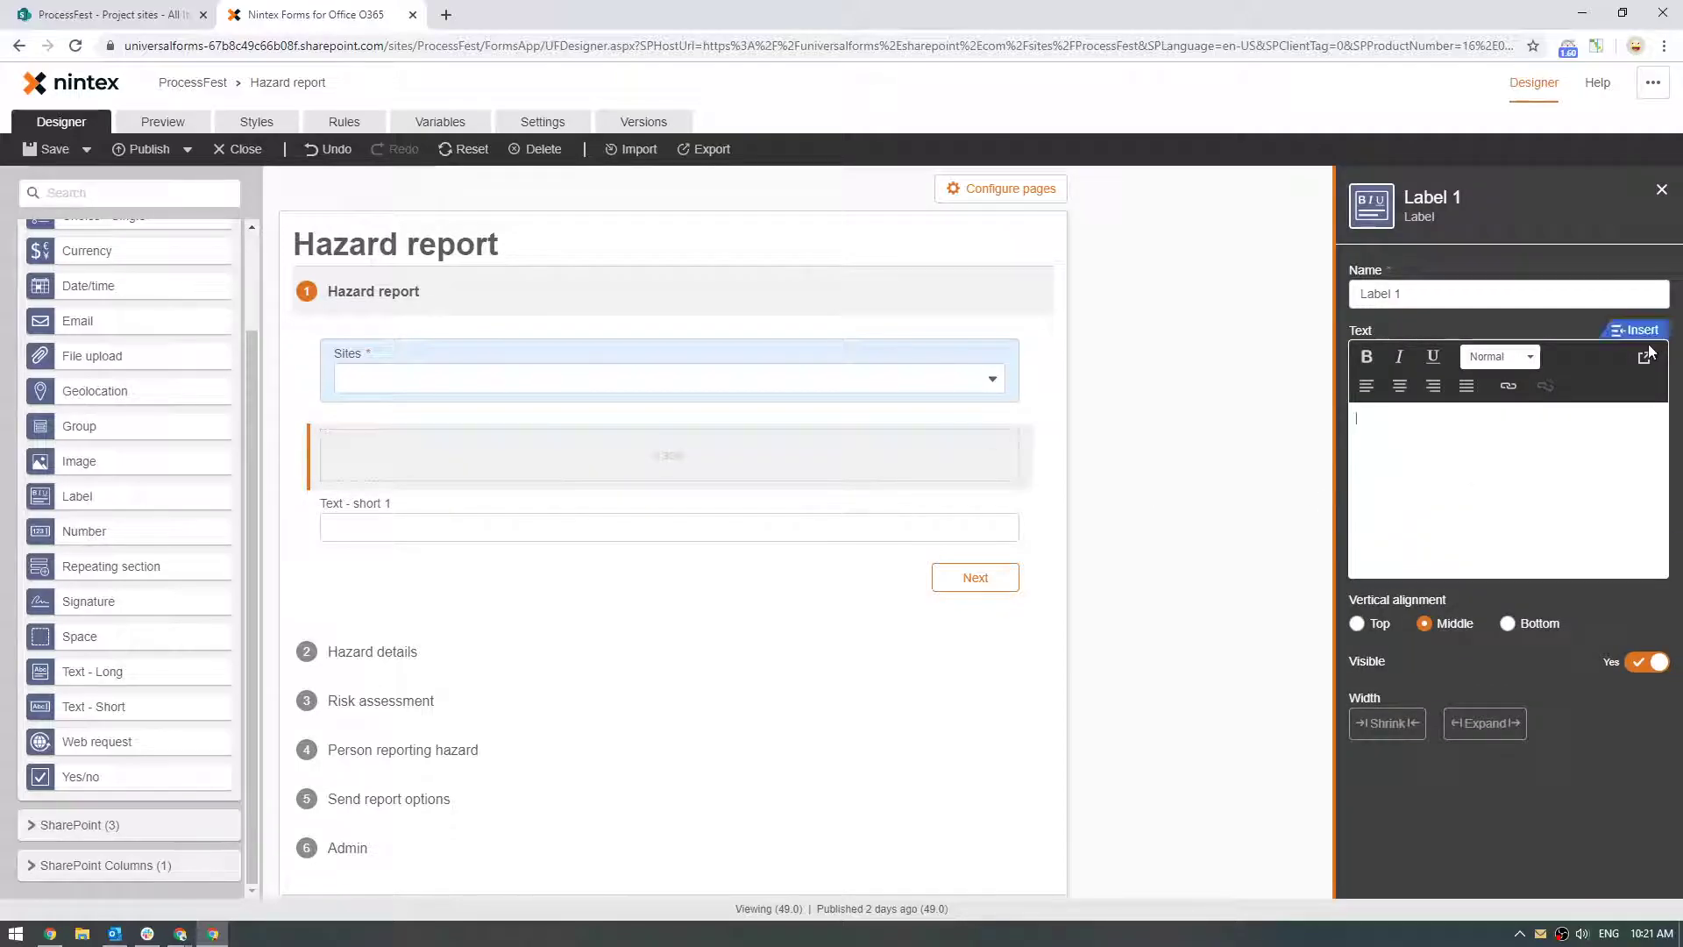
click(1636, 330)
click(486, 256)
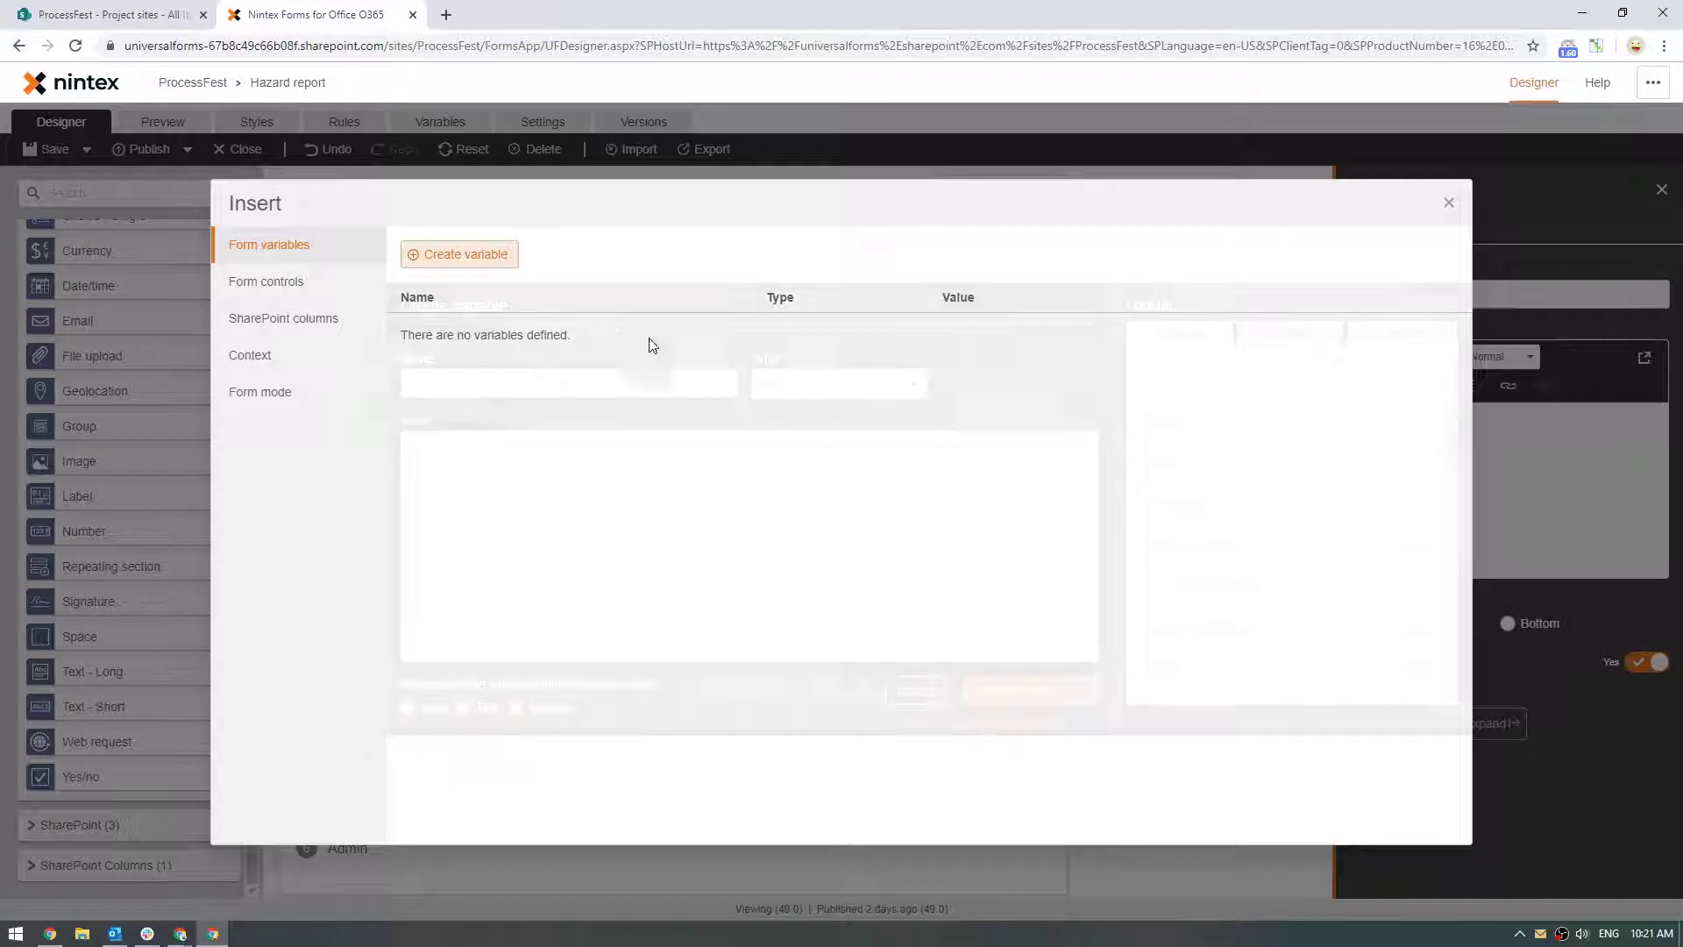
click(665, 379)
text(Ho)
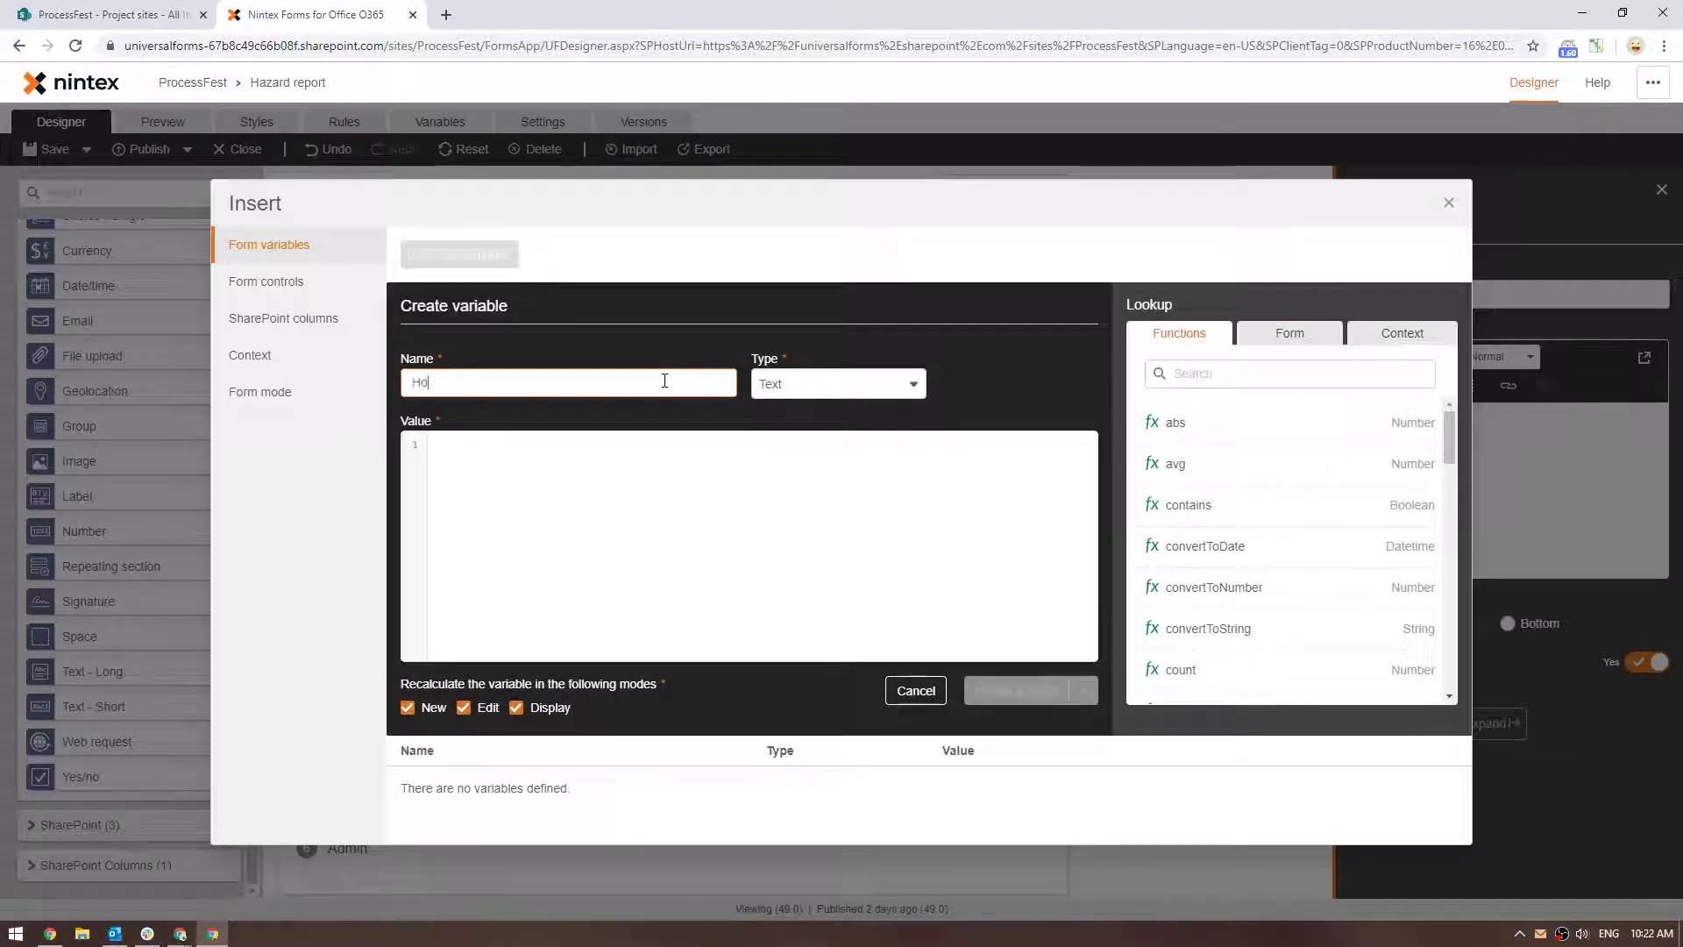
text(s)
key(BackSpace)
key(BackSpace)
key(BackSpace)
text(Show me the)
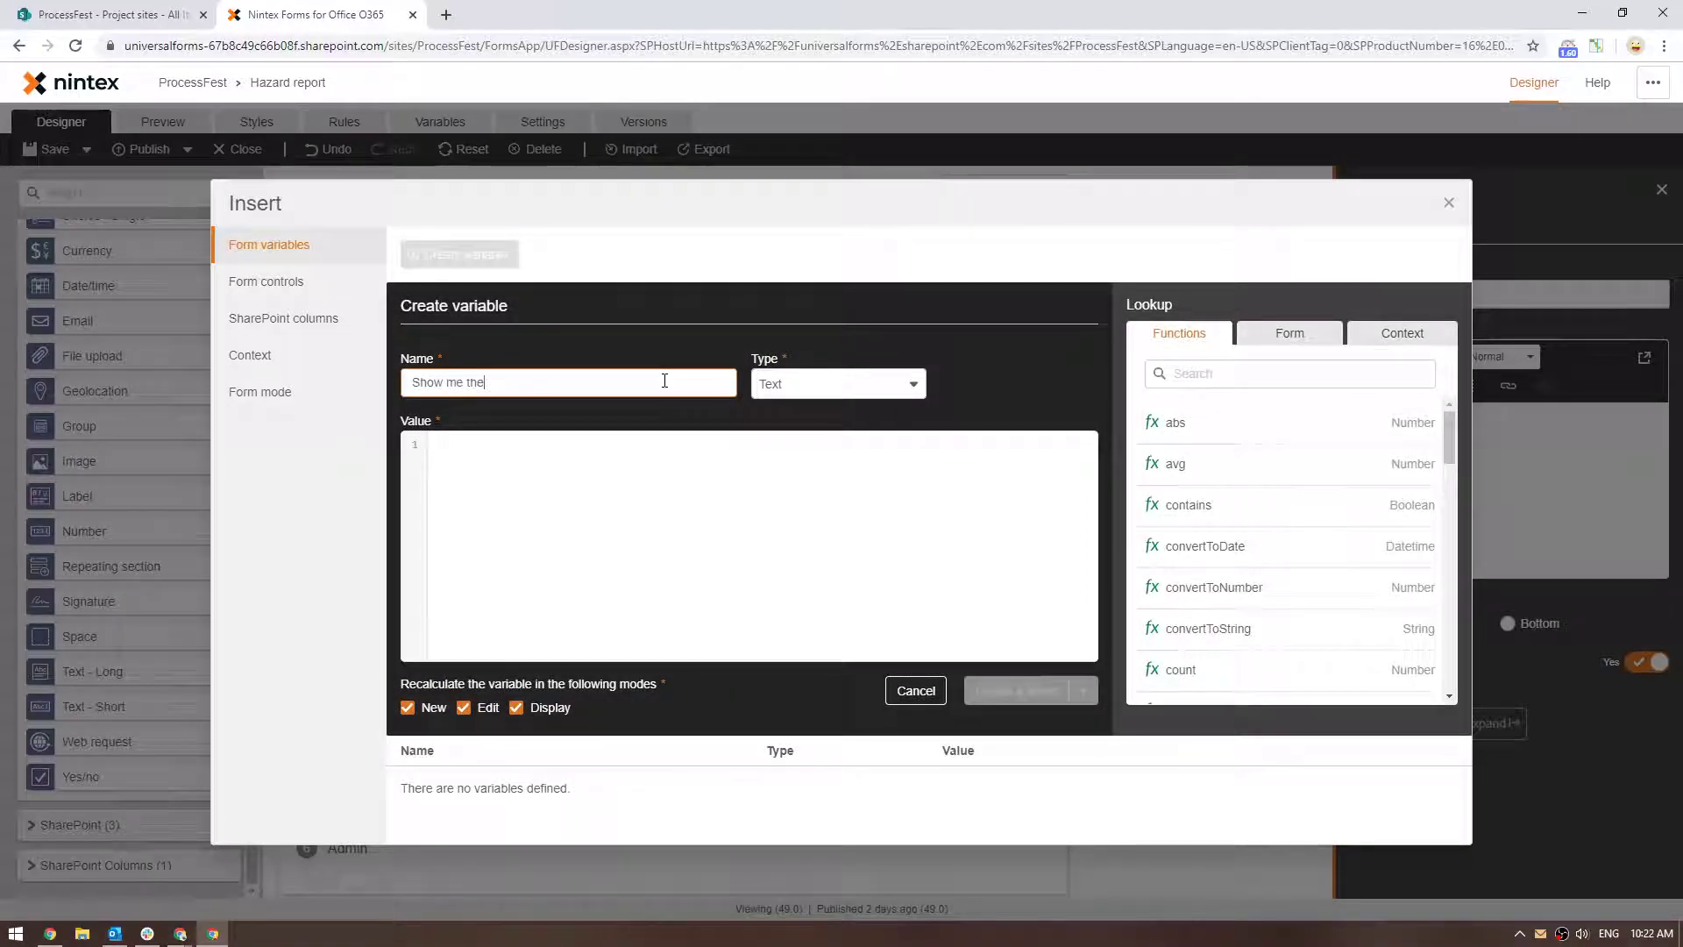
key(BackSpace)
key(BackSpace)
text(ookup control)
Set the variable's value to the form's Sites control.
click(720, 459)
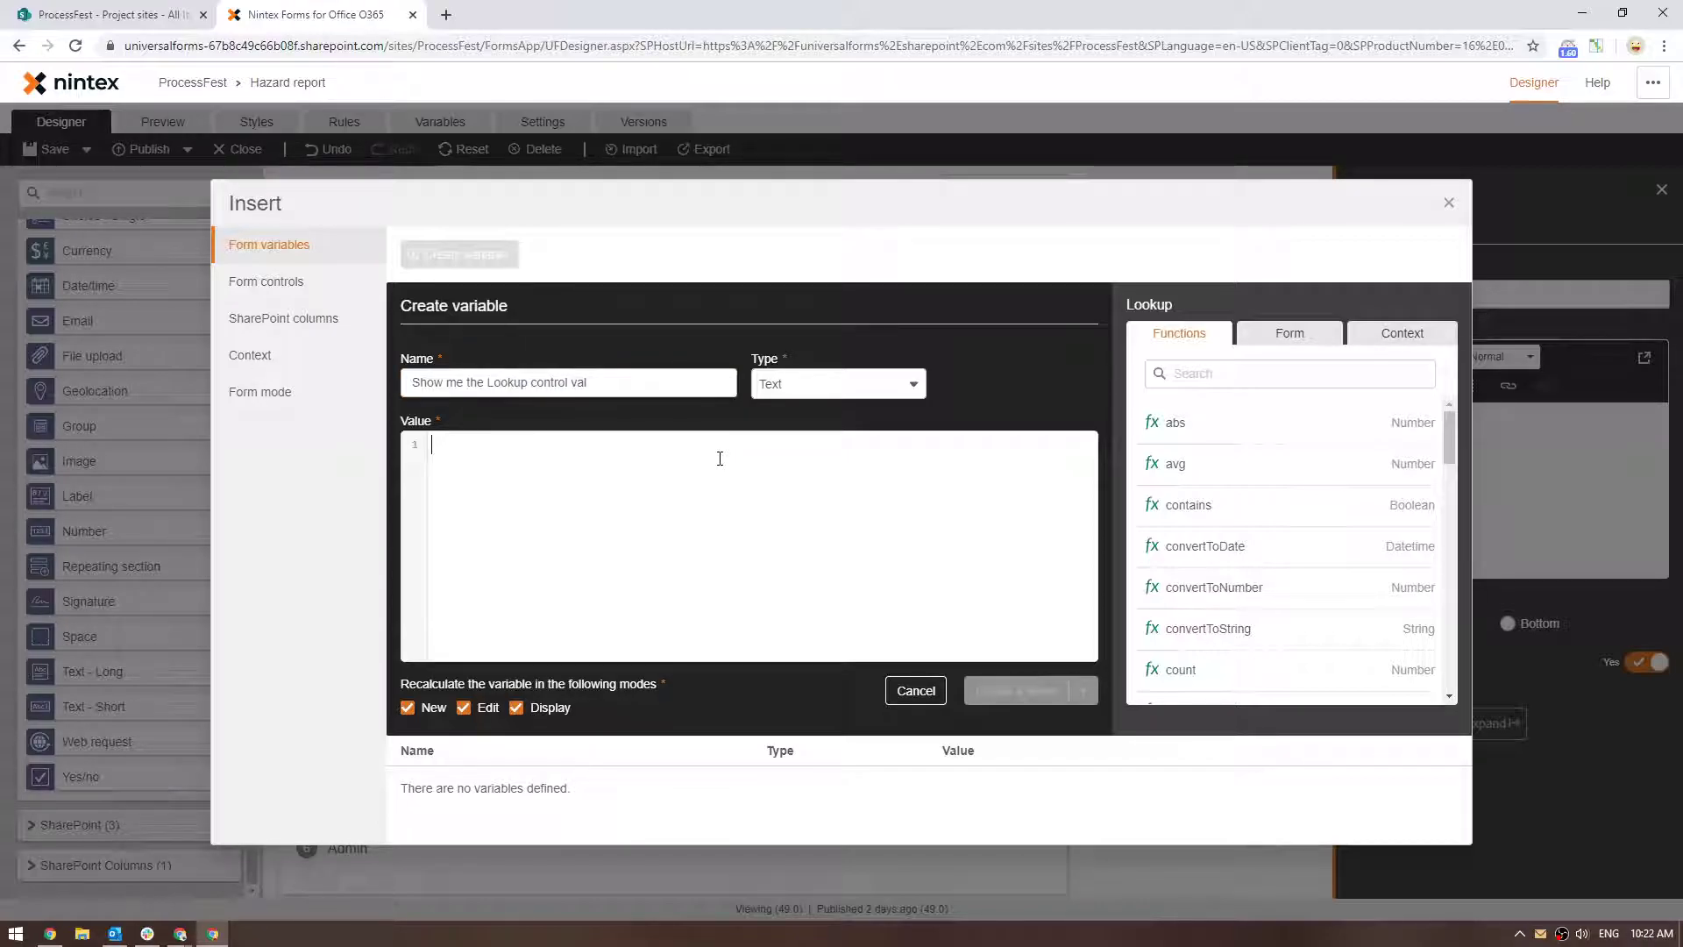
click(1290, 334)
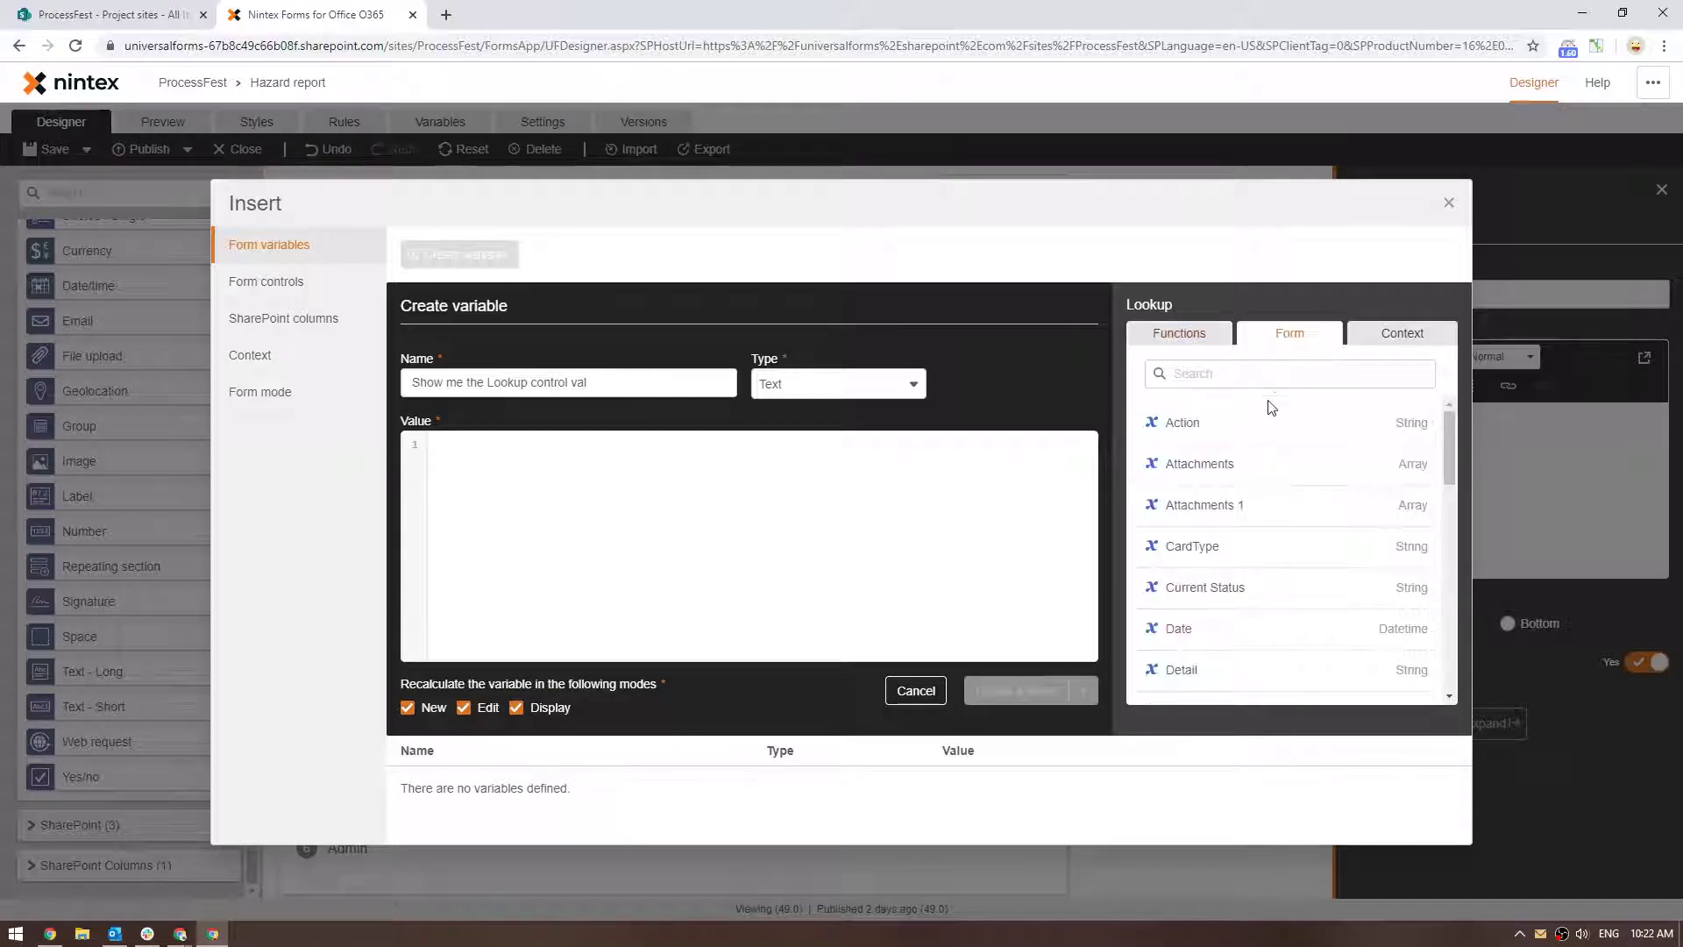
scroll(1254, 561, down, 5)
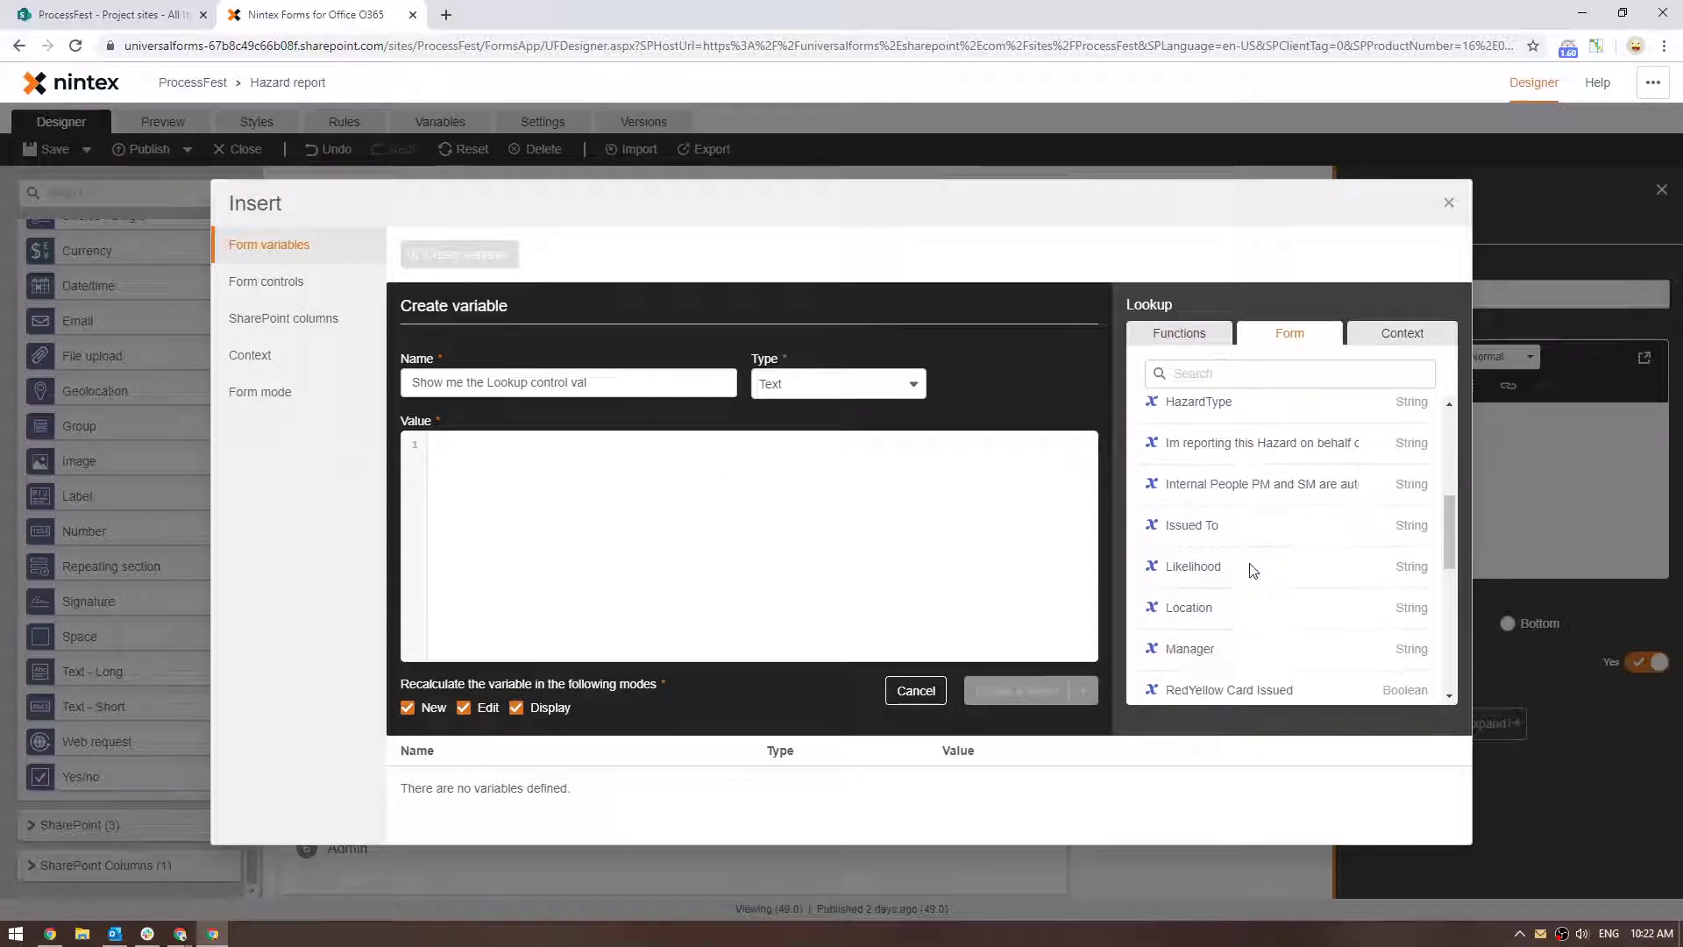
scroll(1253, 571, down, 6)
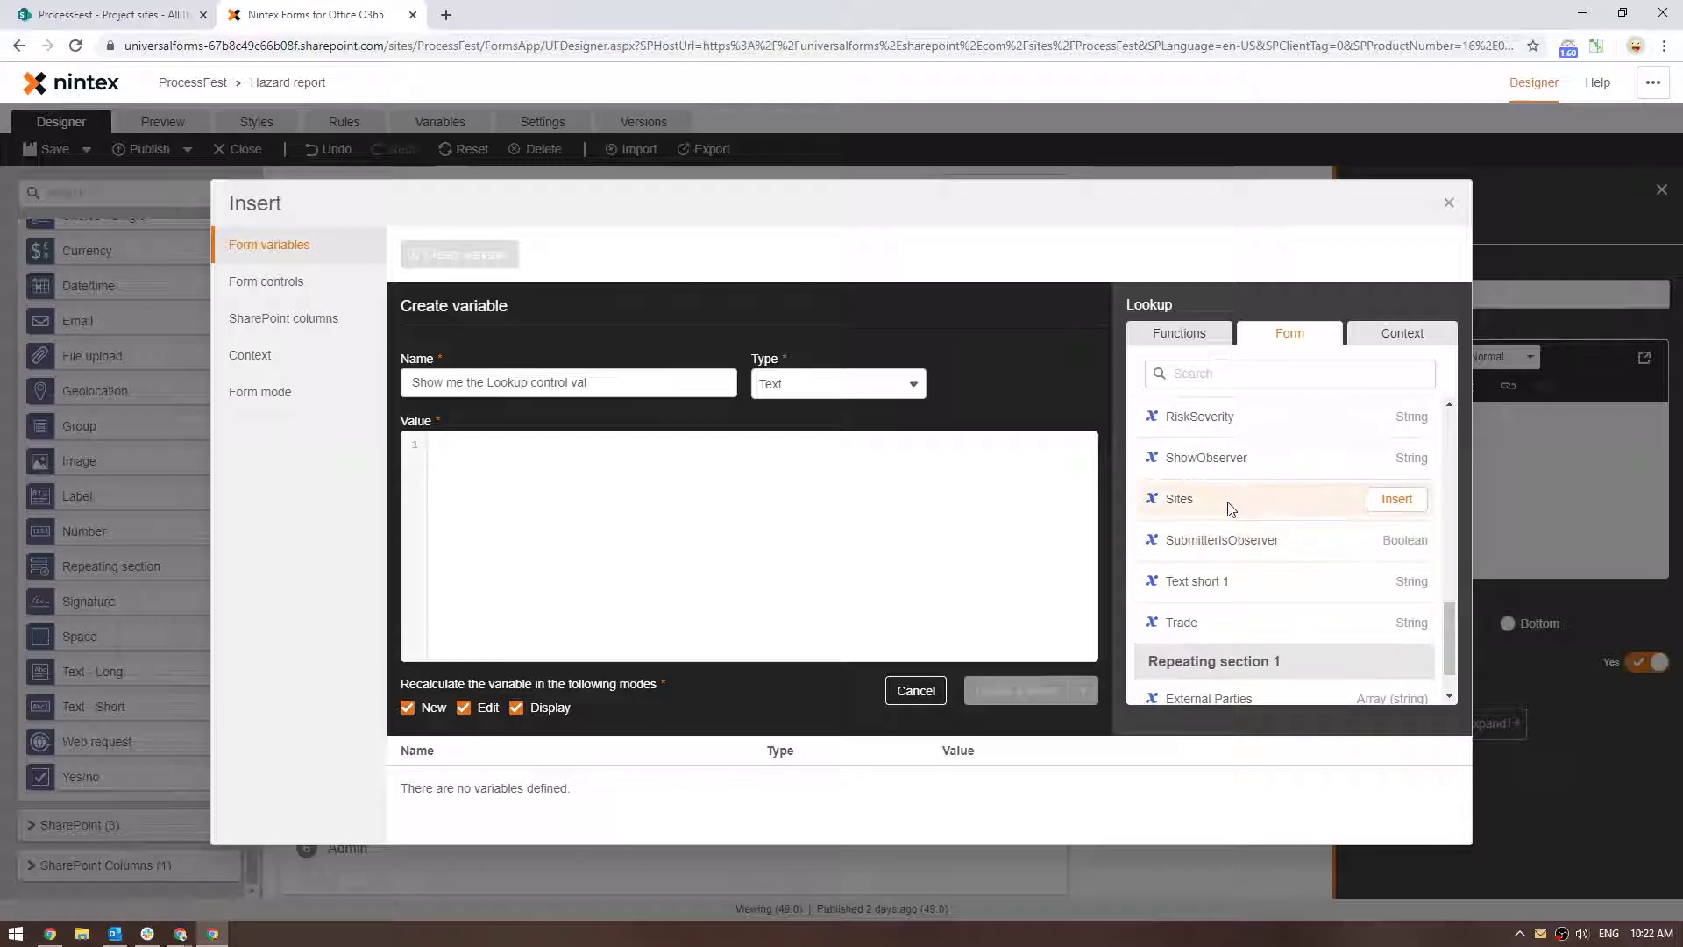
click(1394, 500)
Insert the variable into Label 1, then preview and choose the first site.
click(1017, 692)
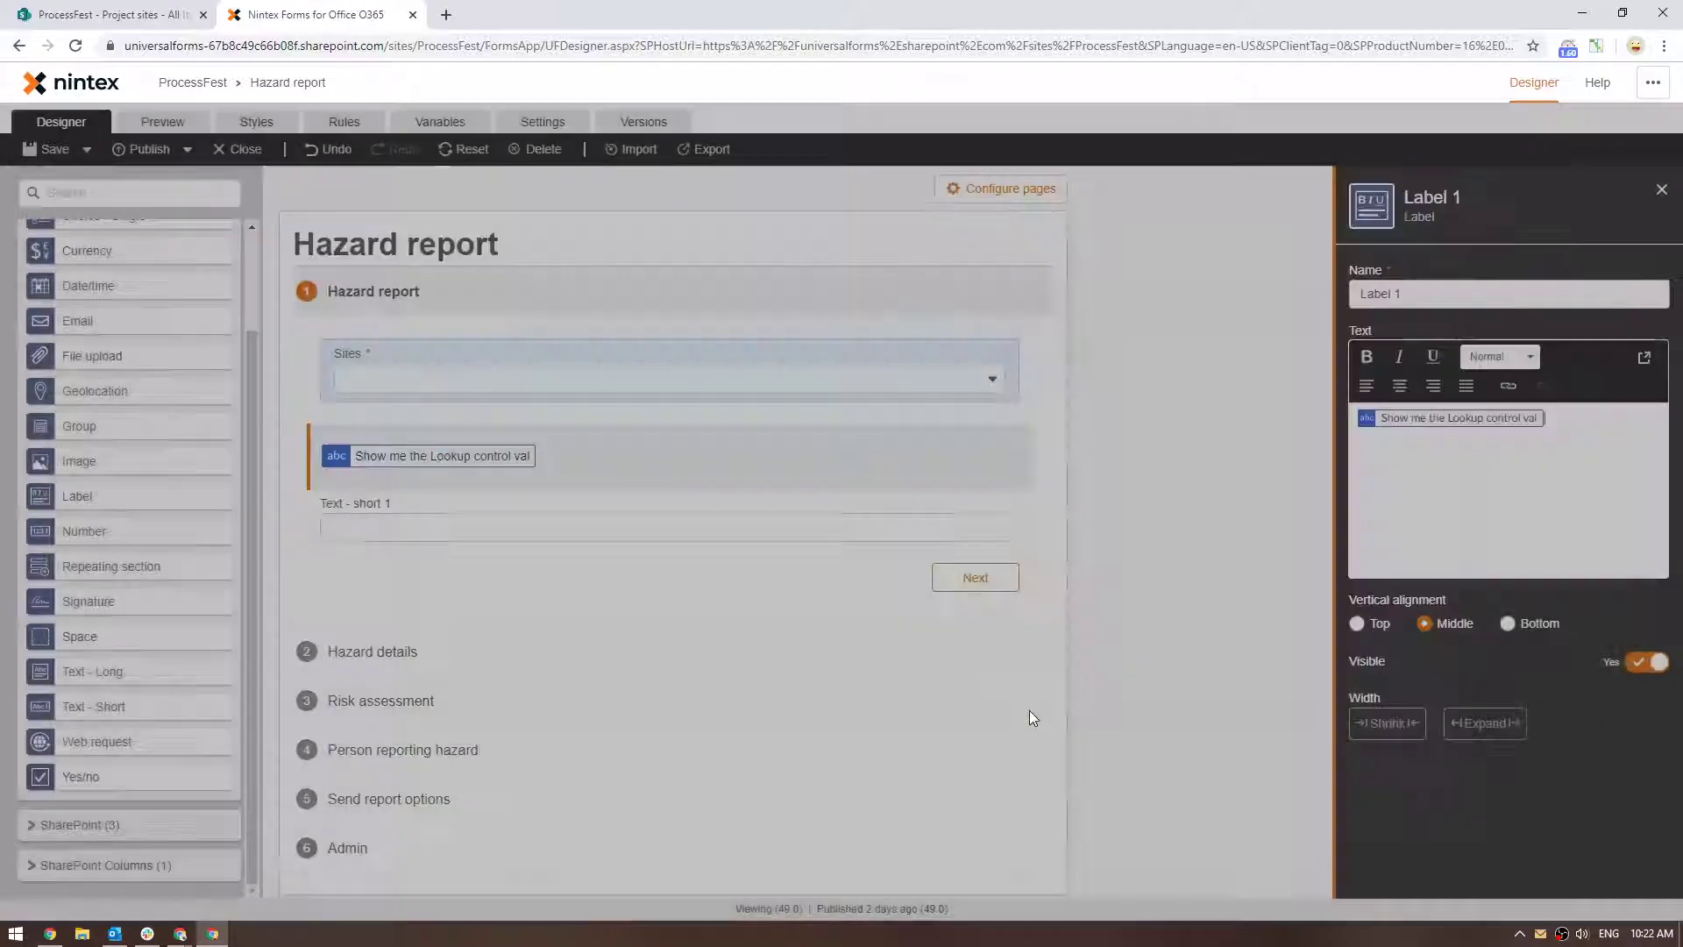
click(163, 124)
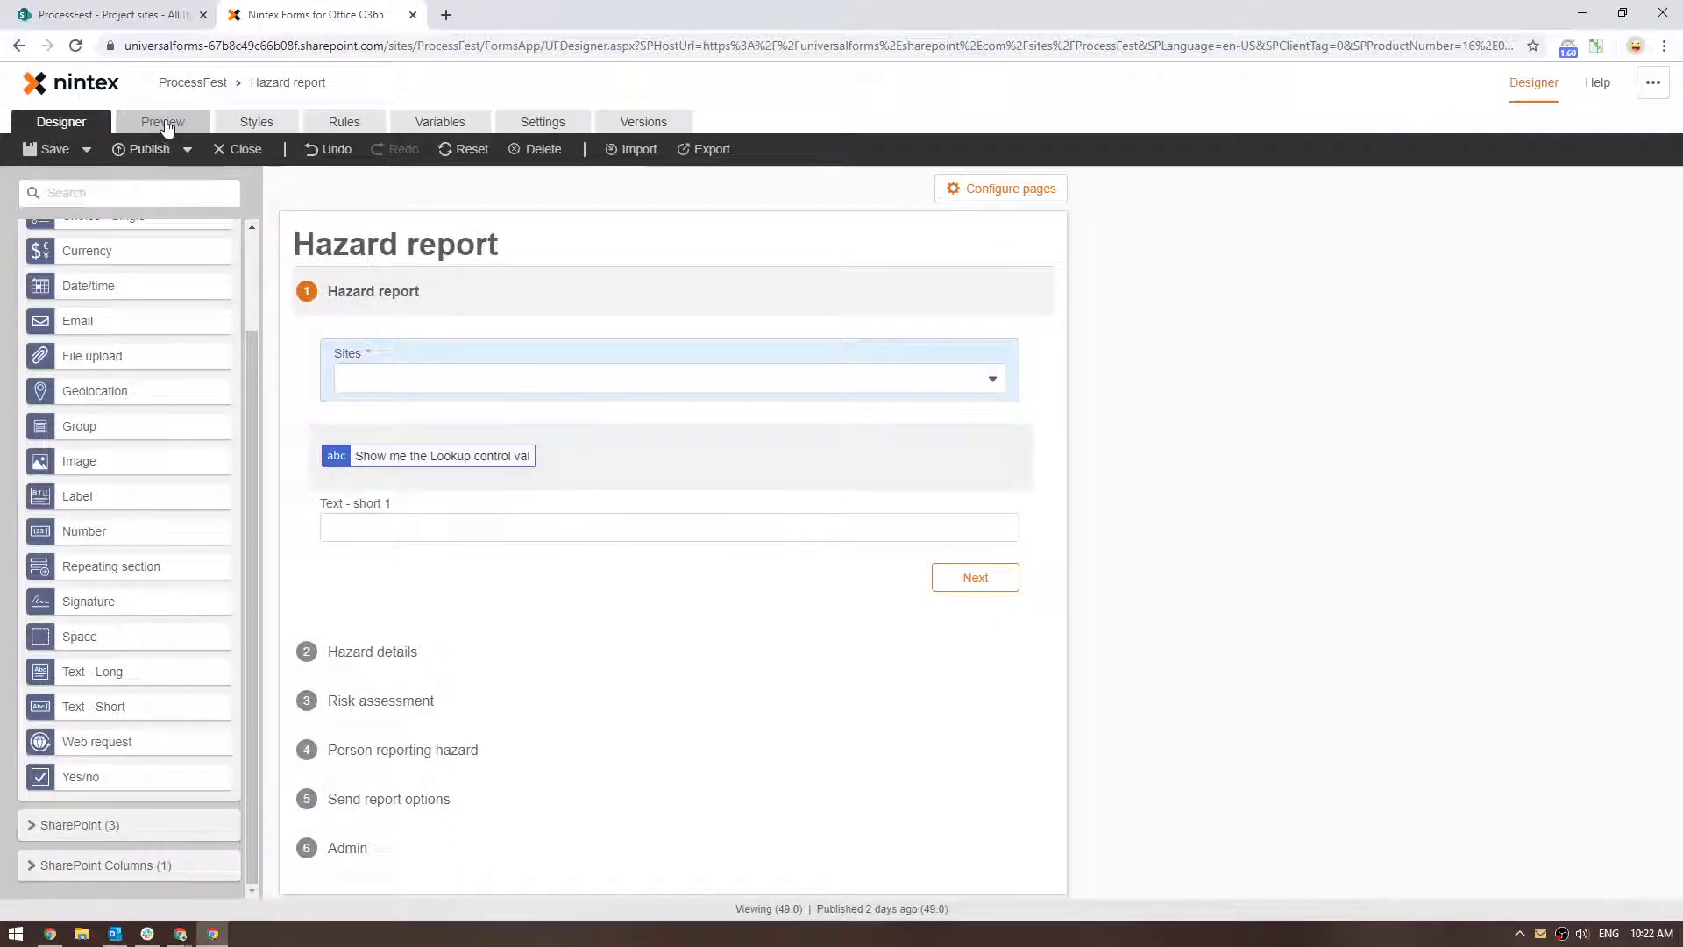
click(761, 342)
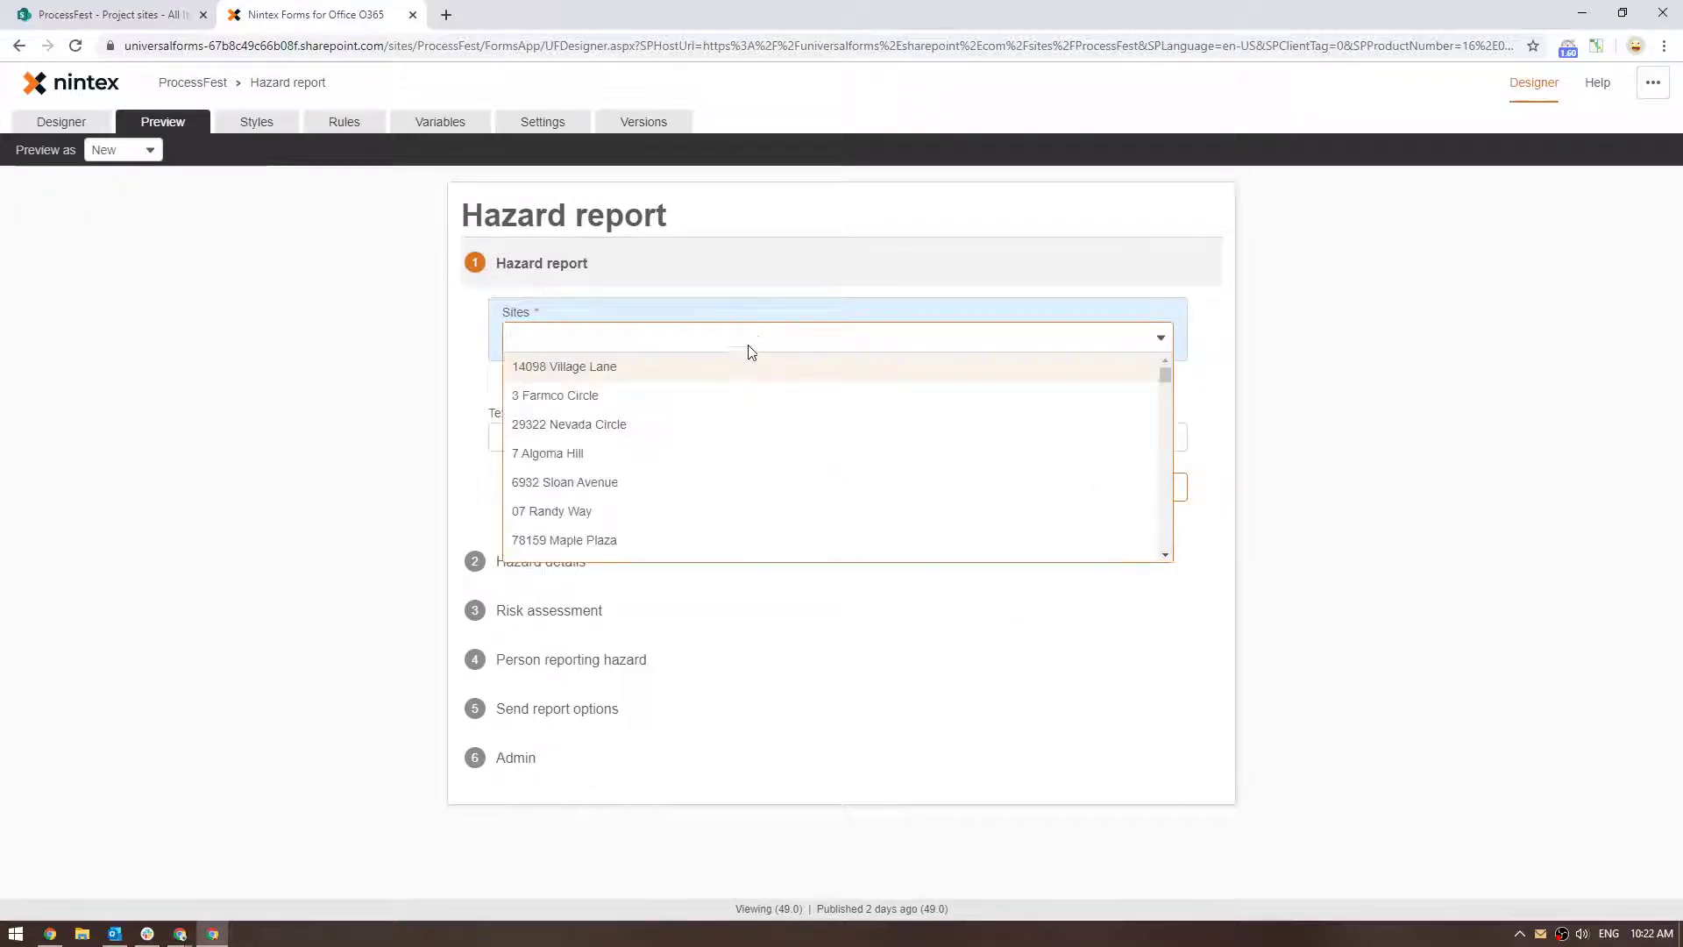
click(733, 370)
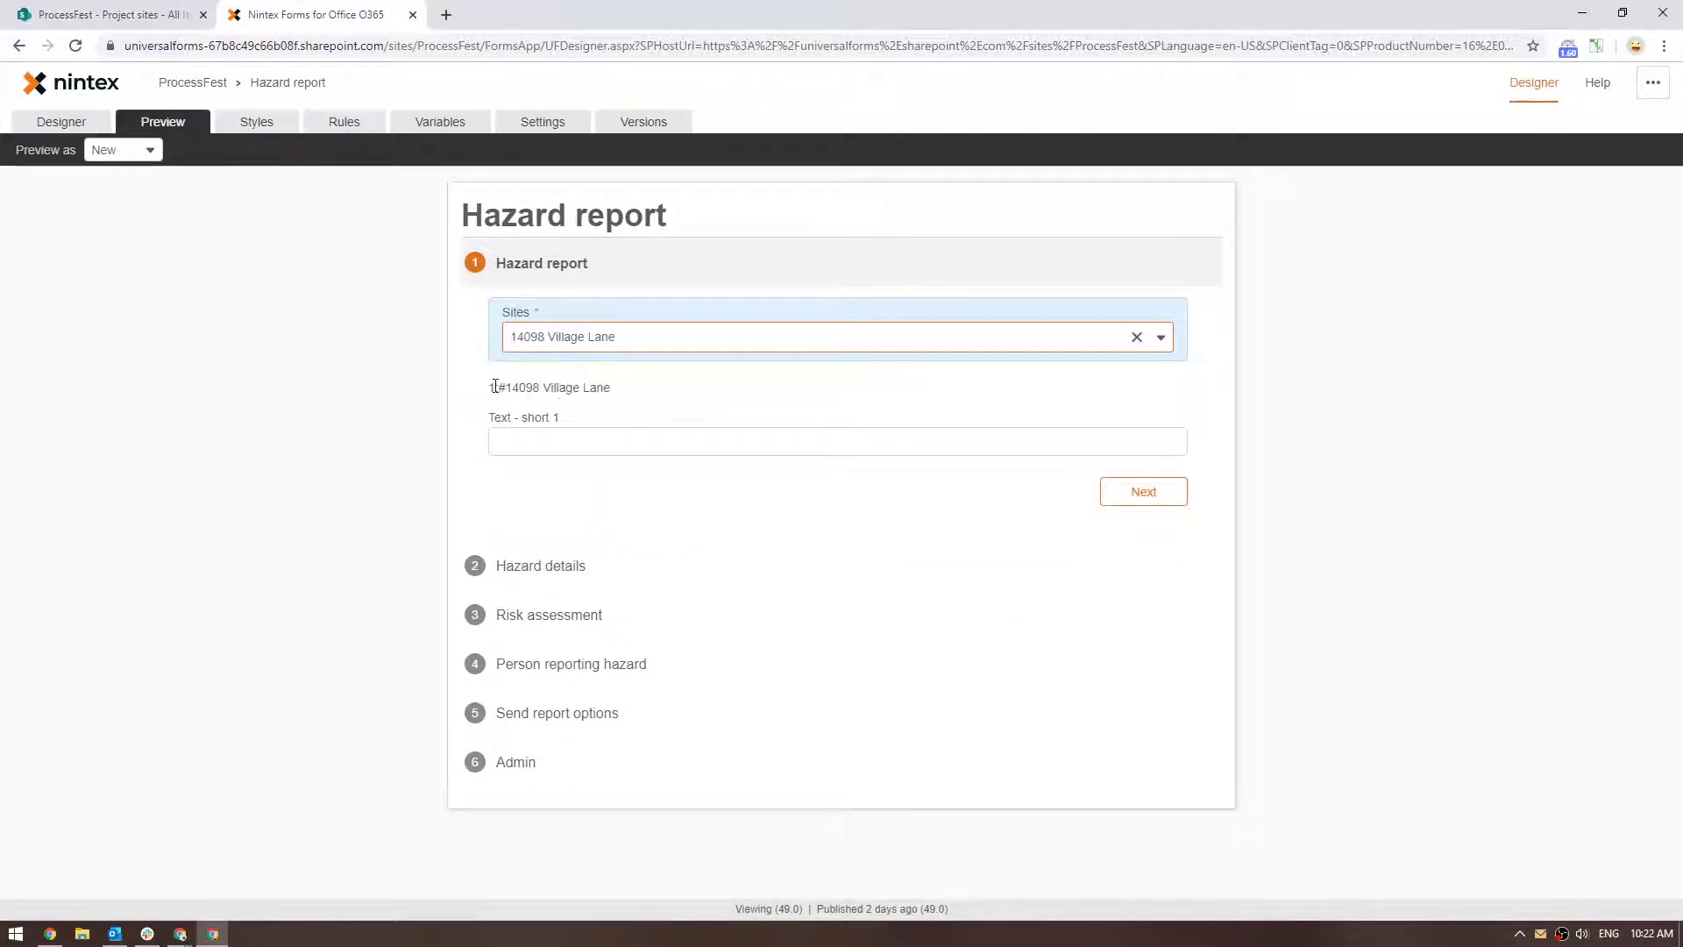
drag(492, 386, 614, 391)
click(630, 405)
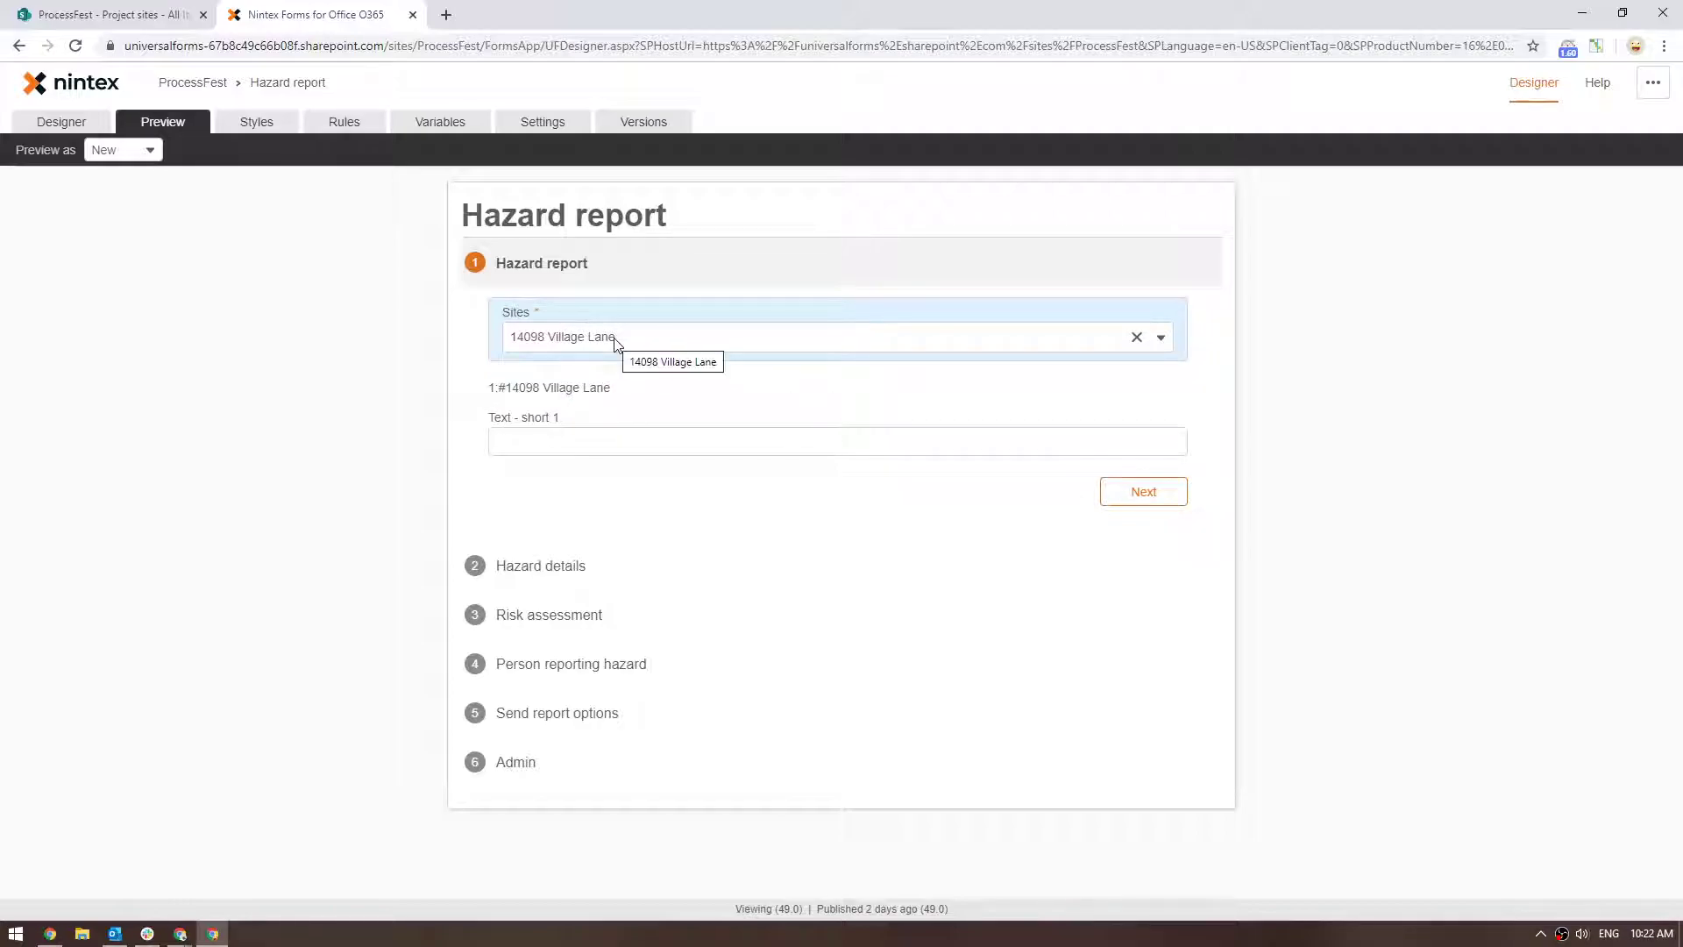
drag(611, 389, 511, 391)
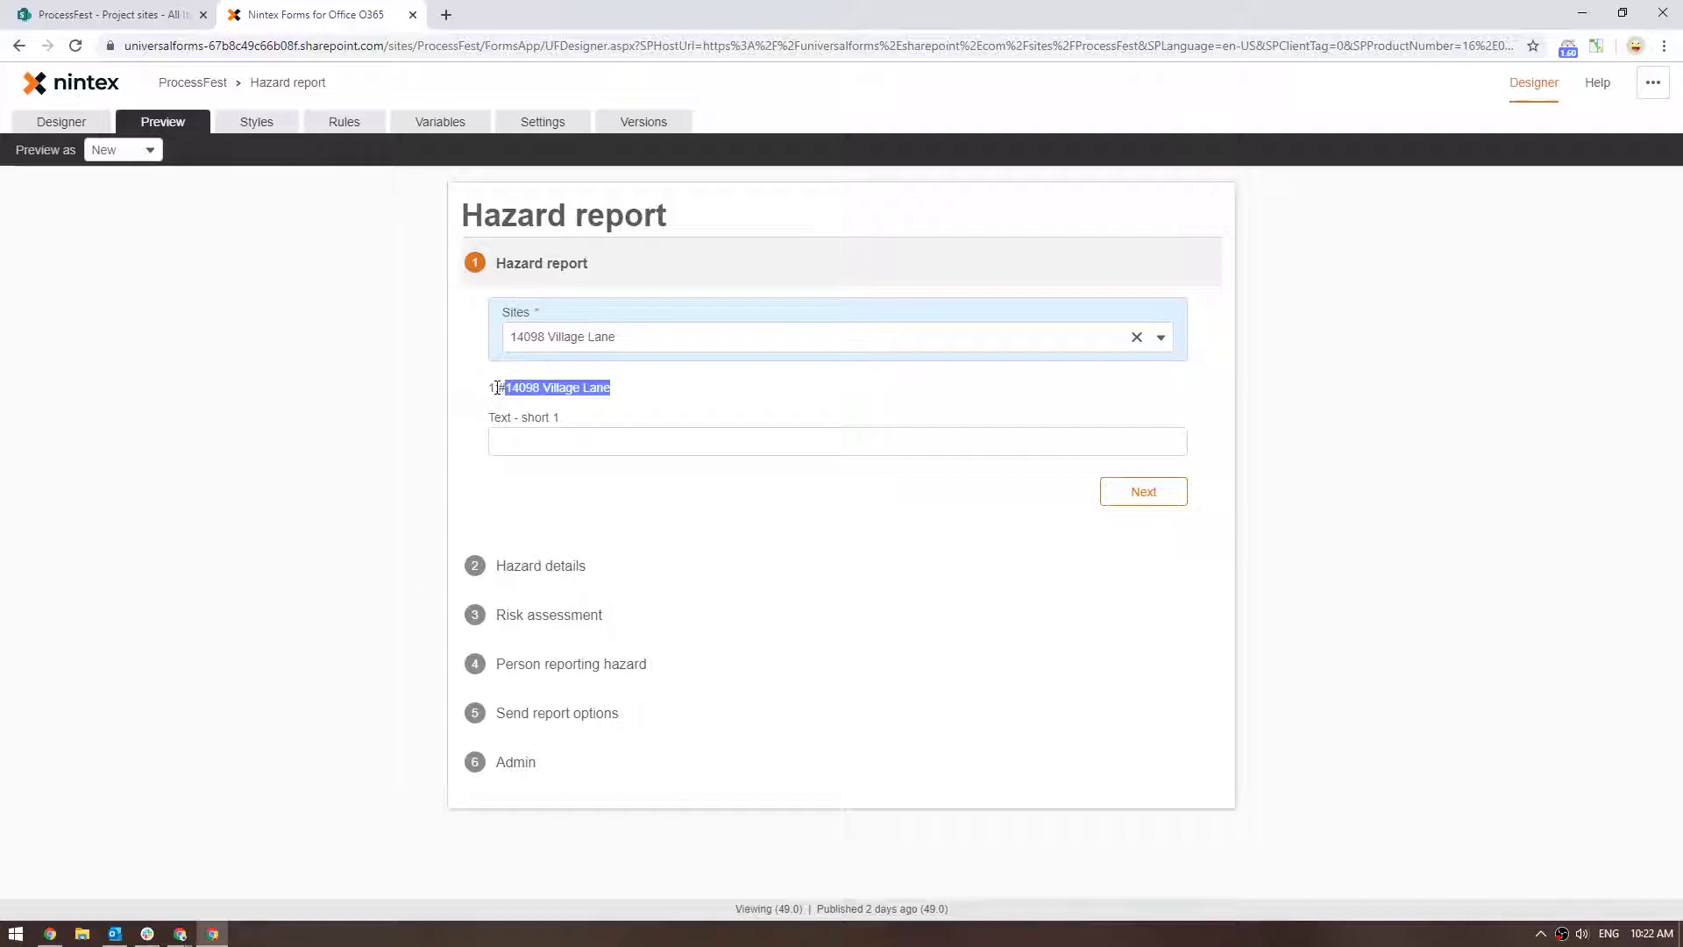
drag(495, 388, 494, 387)
click(665, 393)
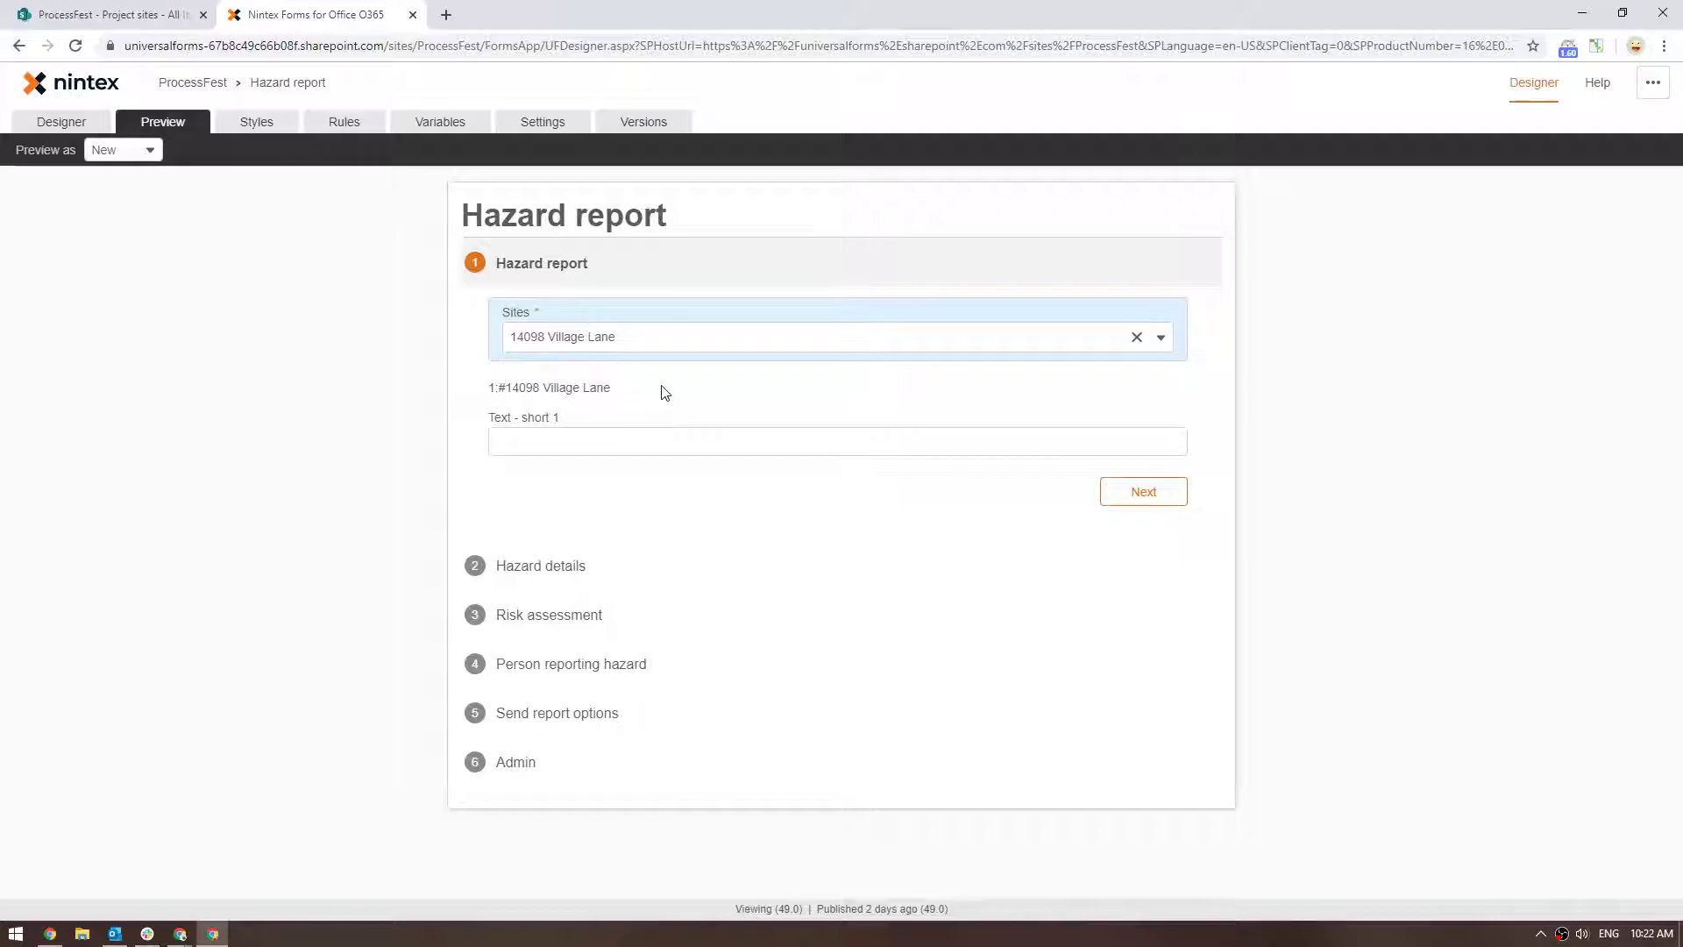
drag(607, 387, 506, 386)
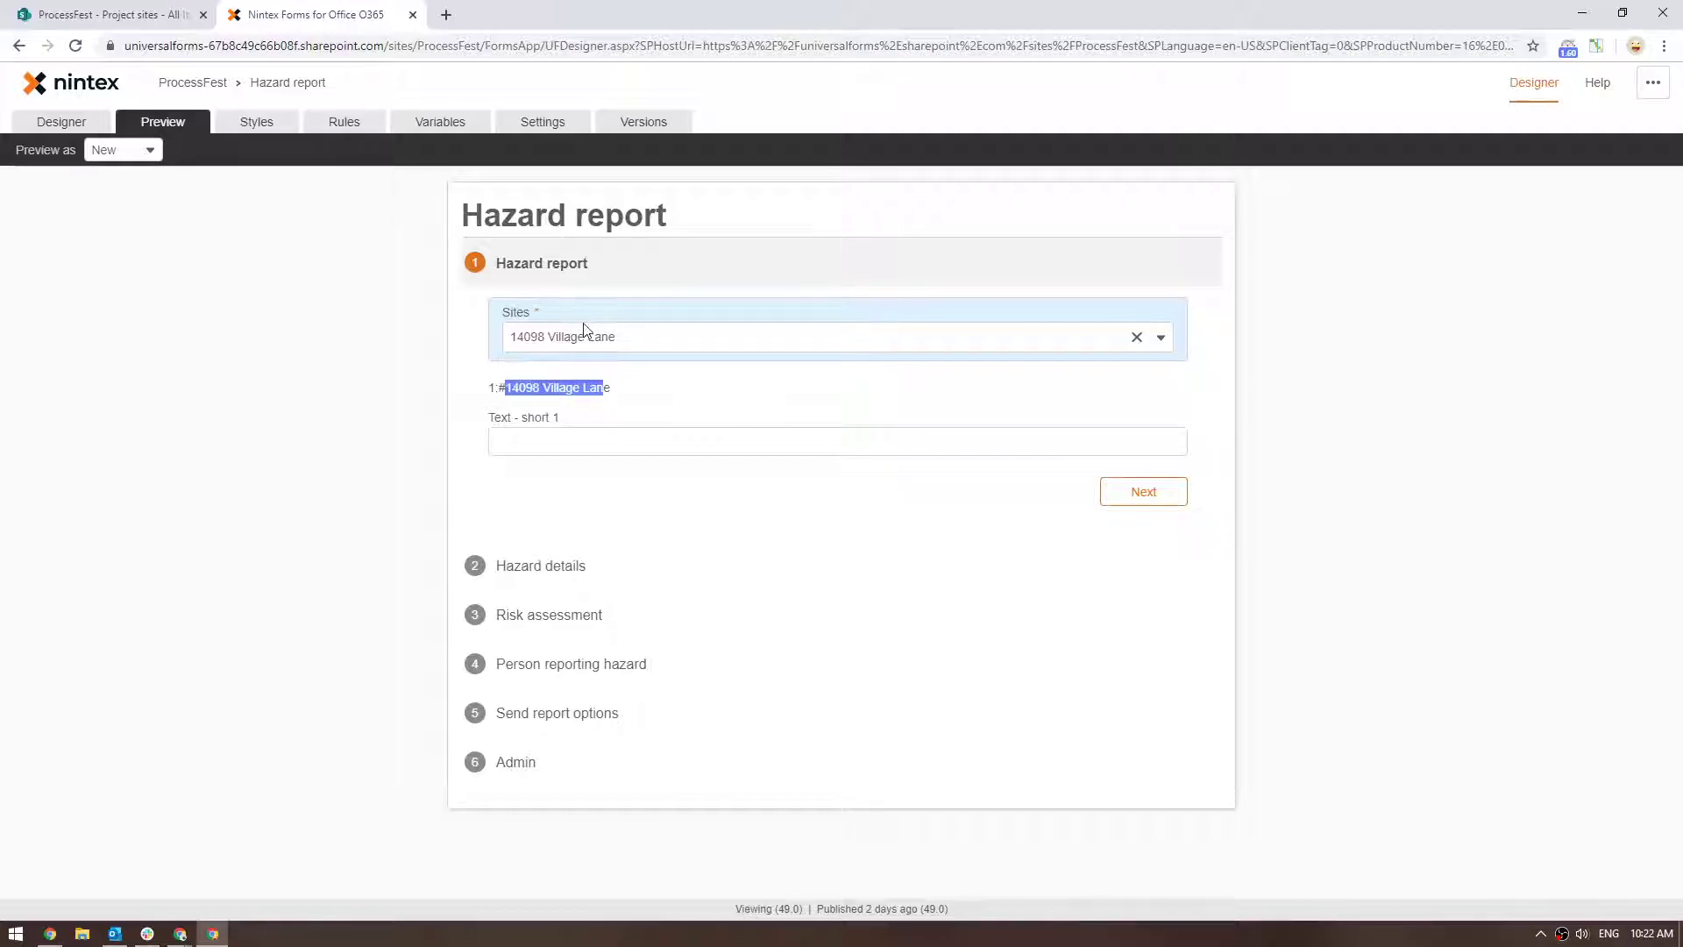
drag(620, 392, 489, 386)
click(171, 14)
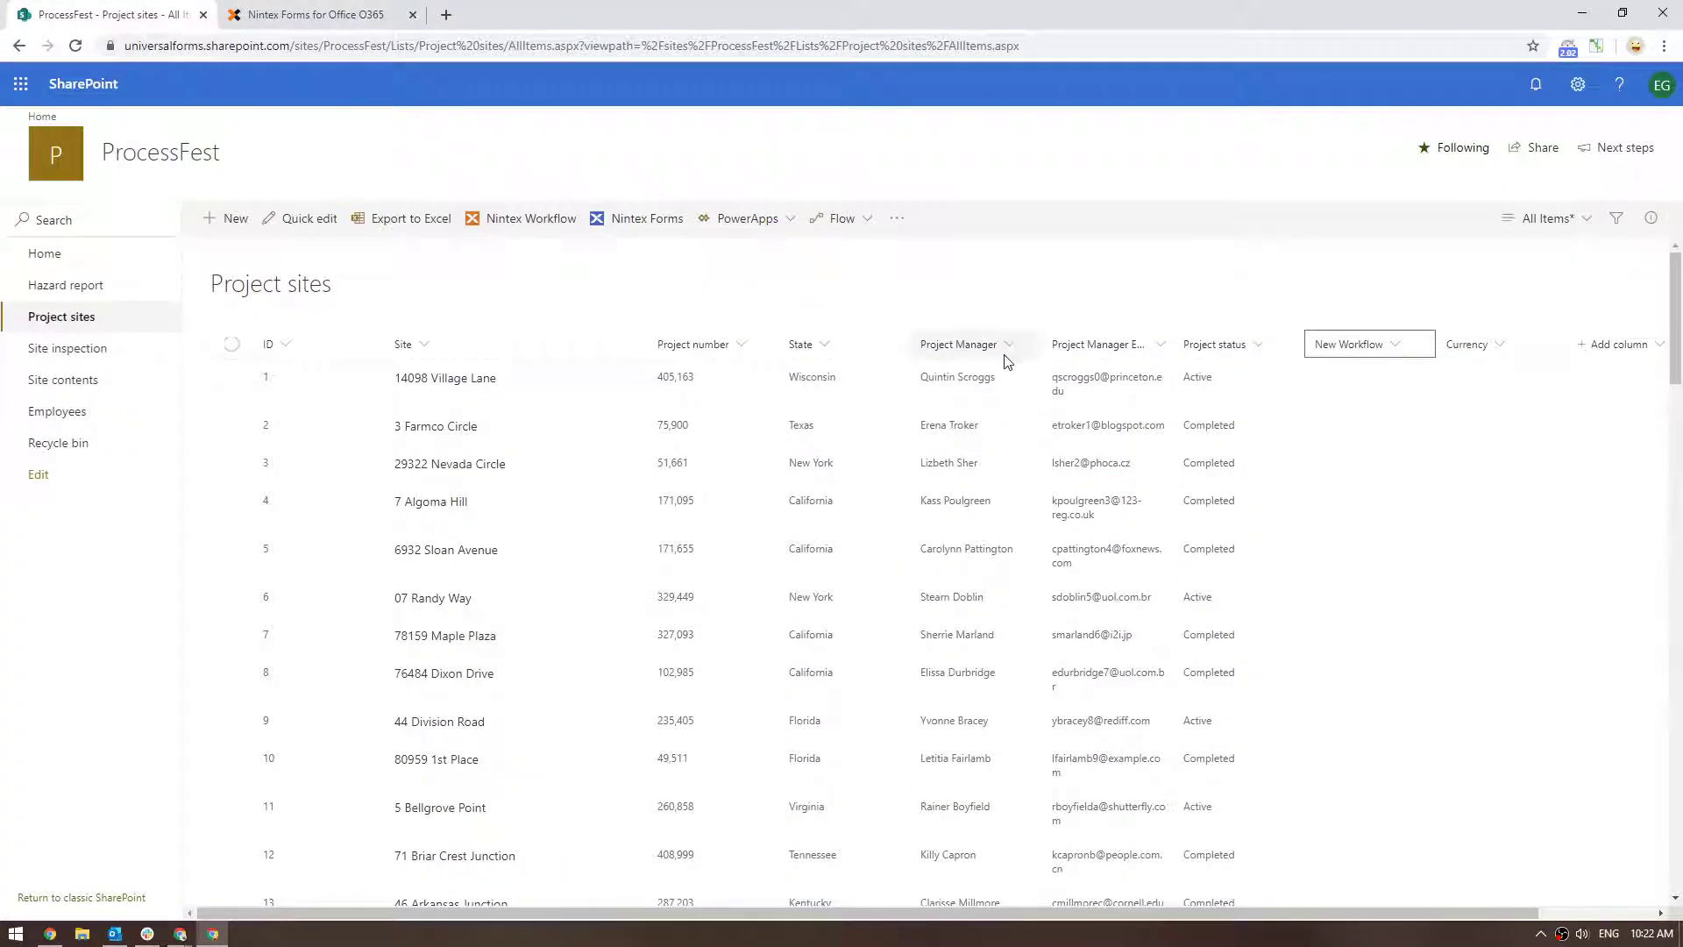
click(379, 10)
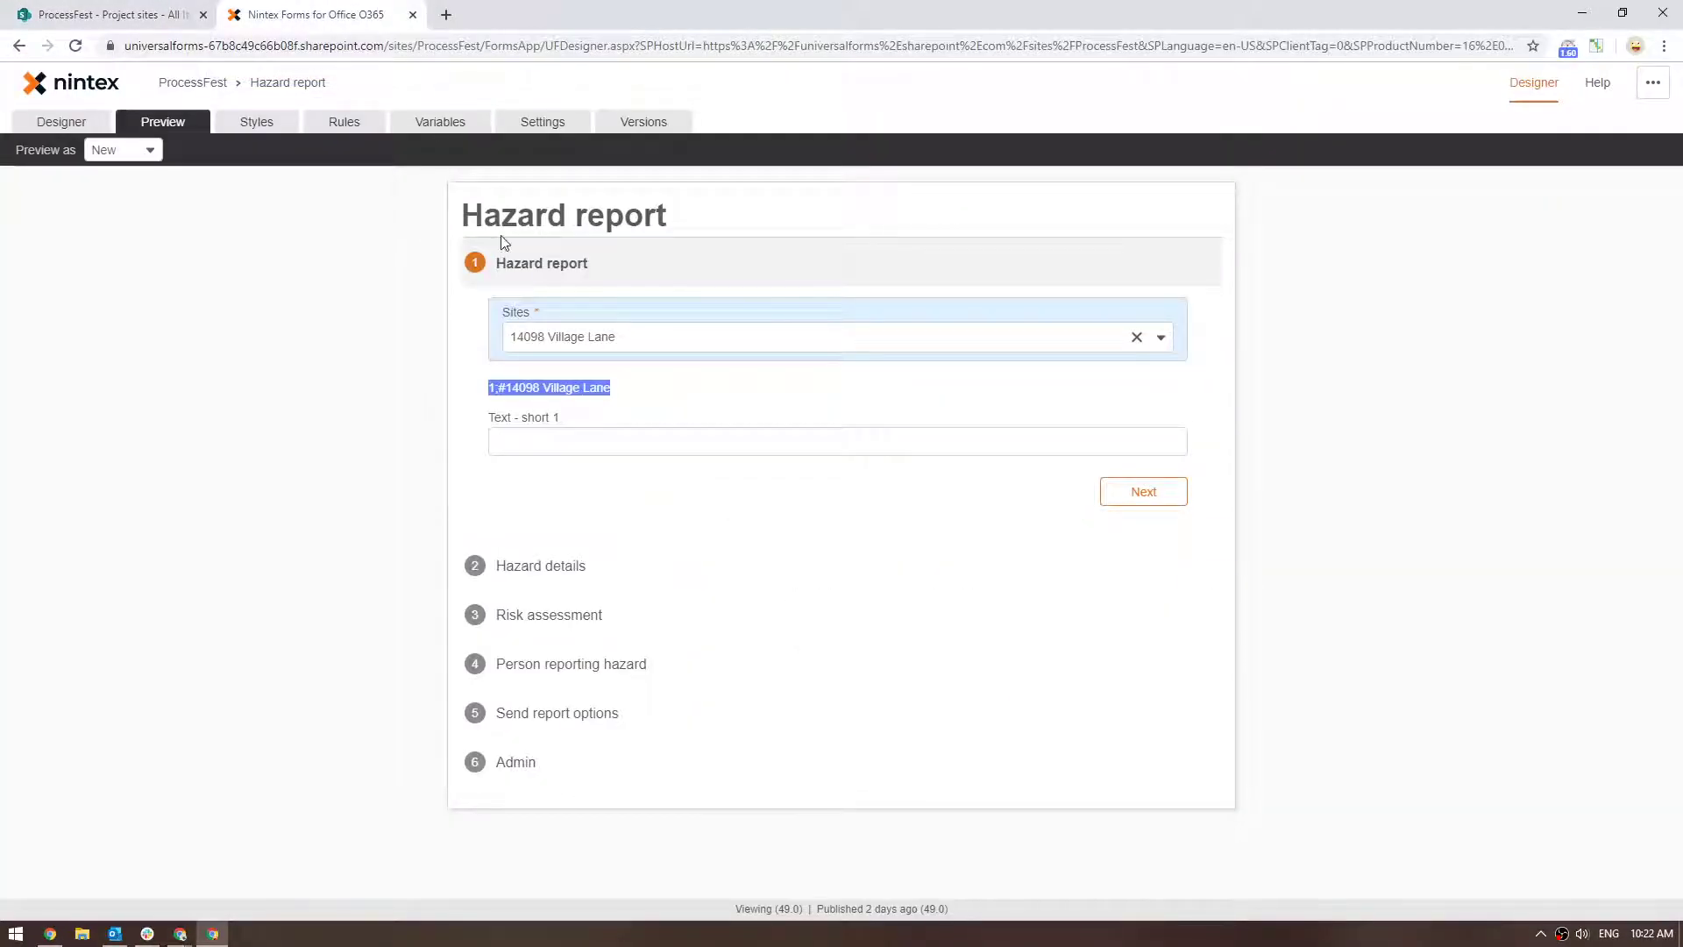
Start another form variable with the value parseLookup().
click(416, 123)
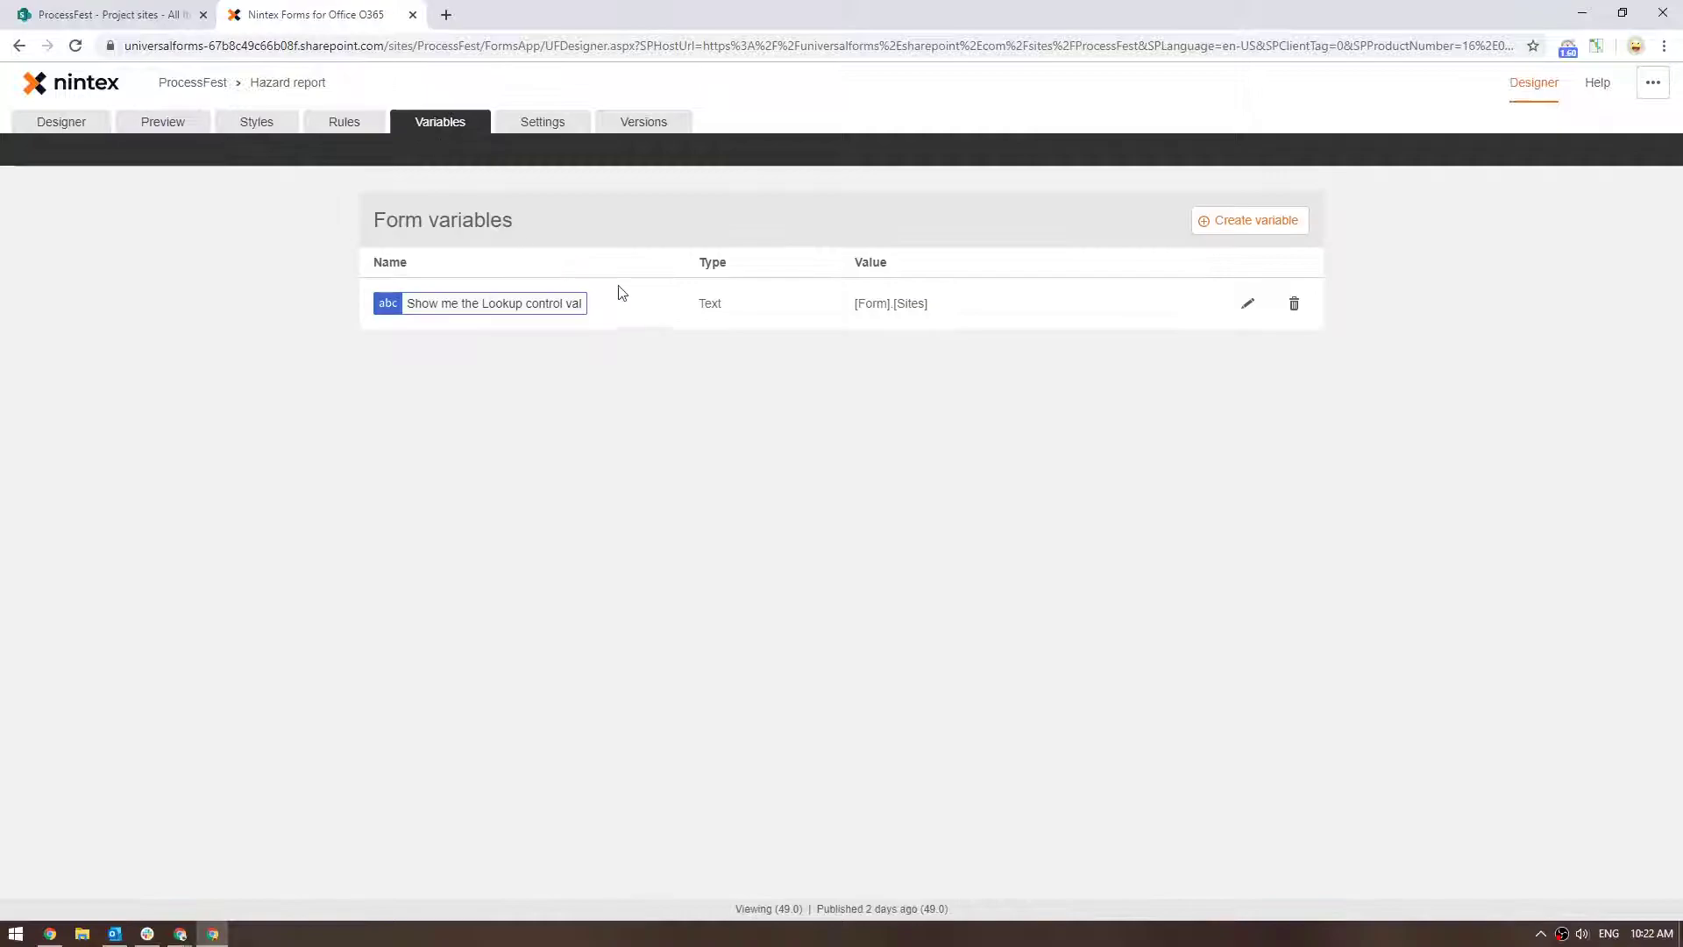
click(1249, 221)
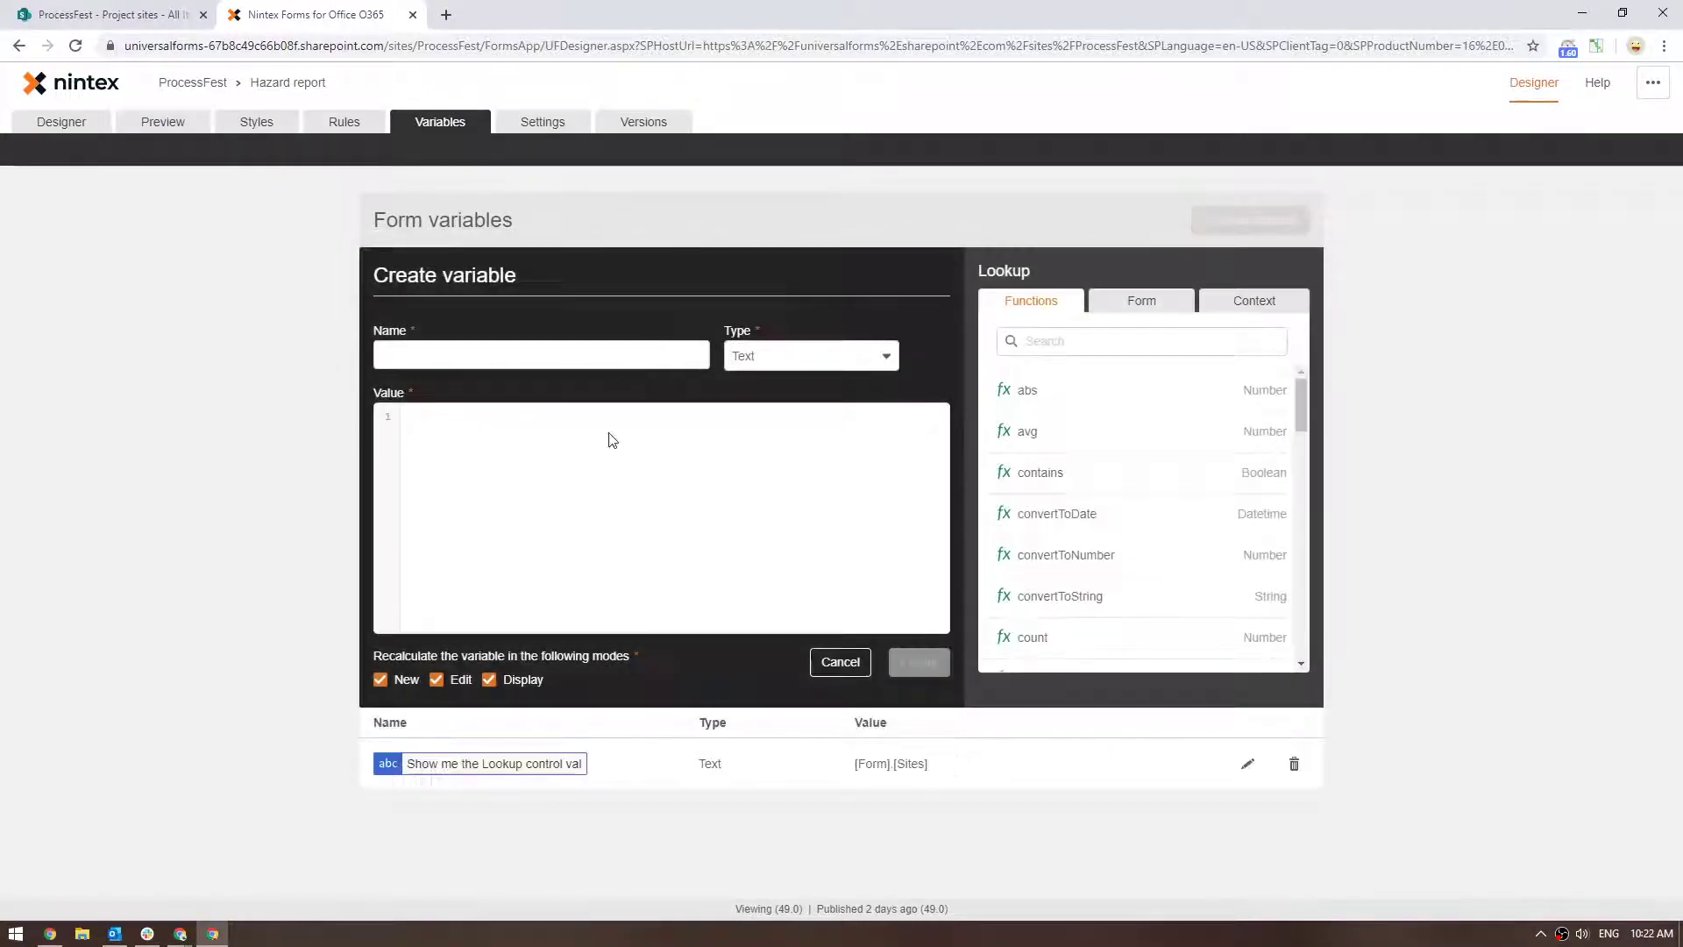
click(612, 440)
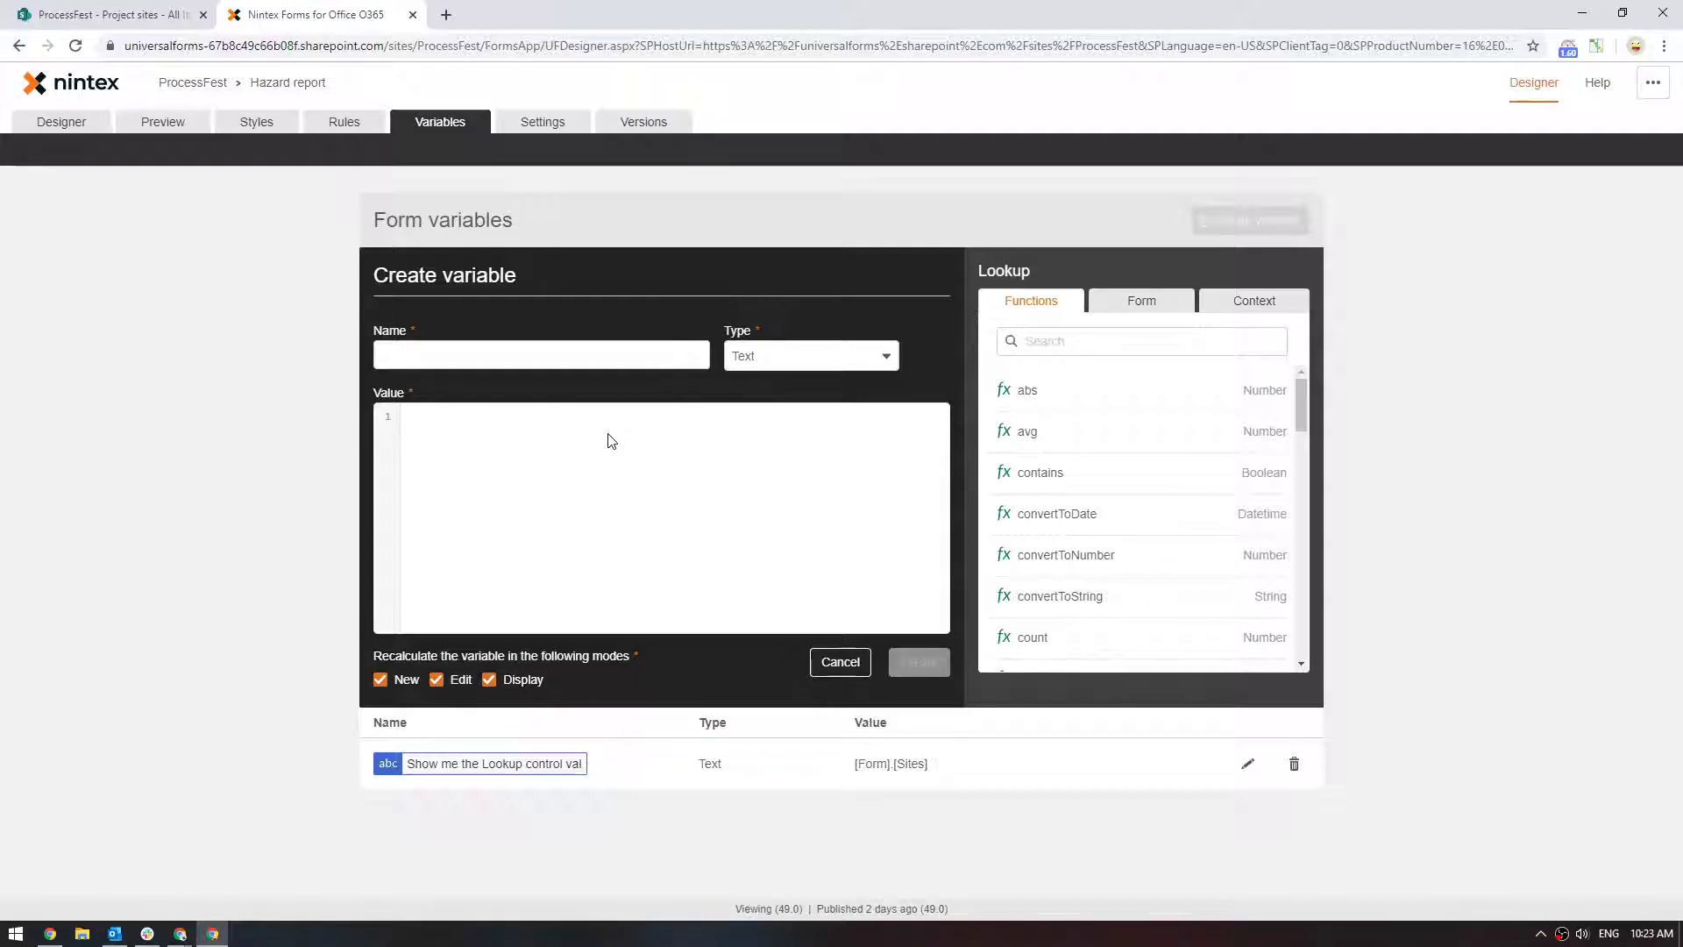
text(par)
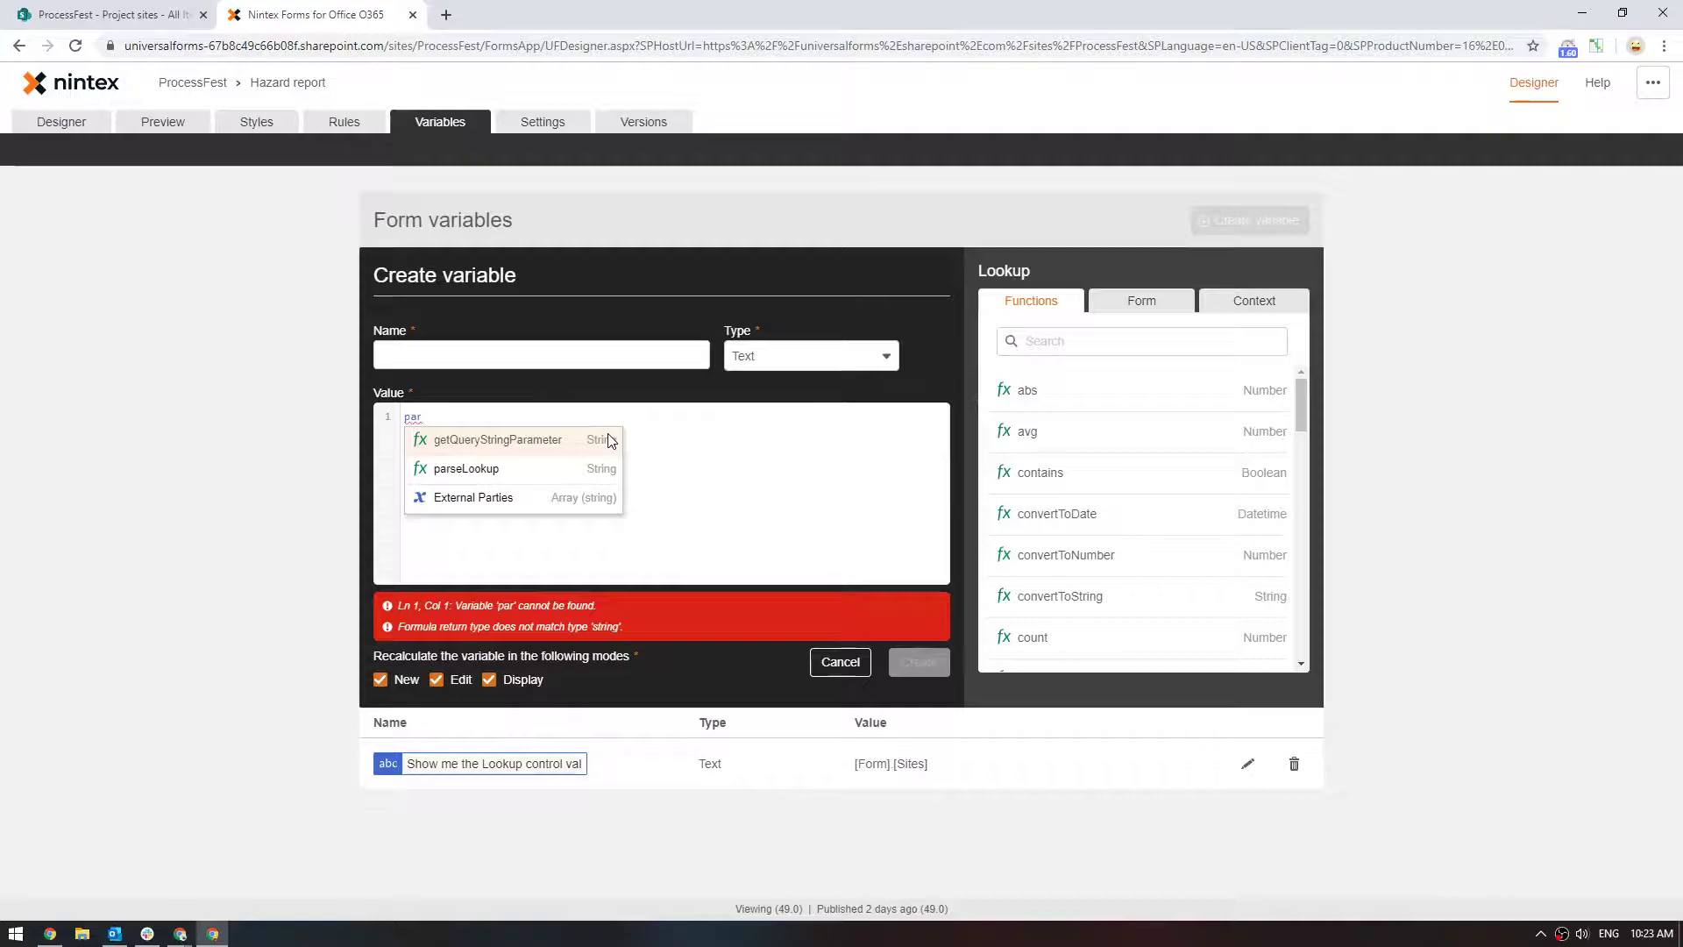
key(Down)
key(Return)
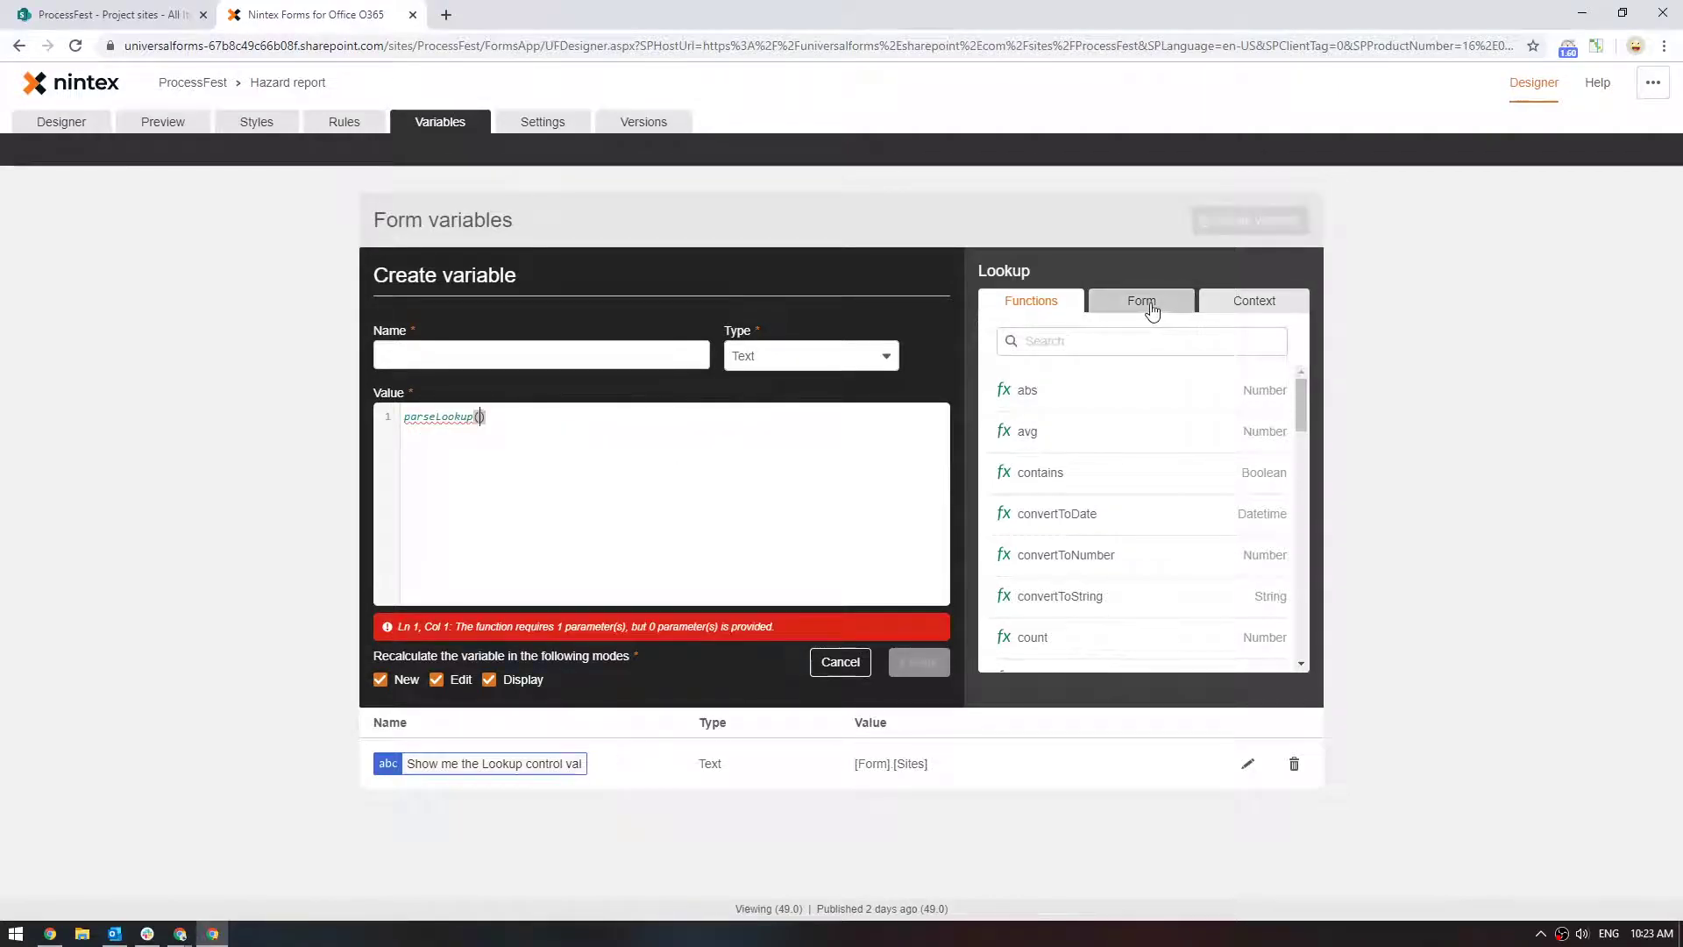
Look up the parseLookup function's usage help in the function list.
click(1106, 343)
text(par)
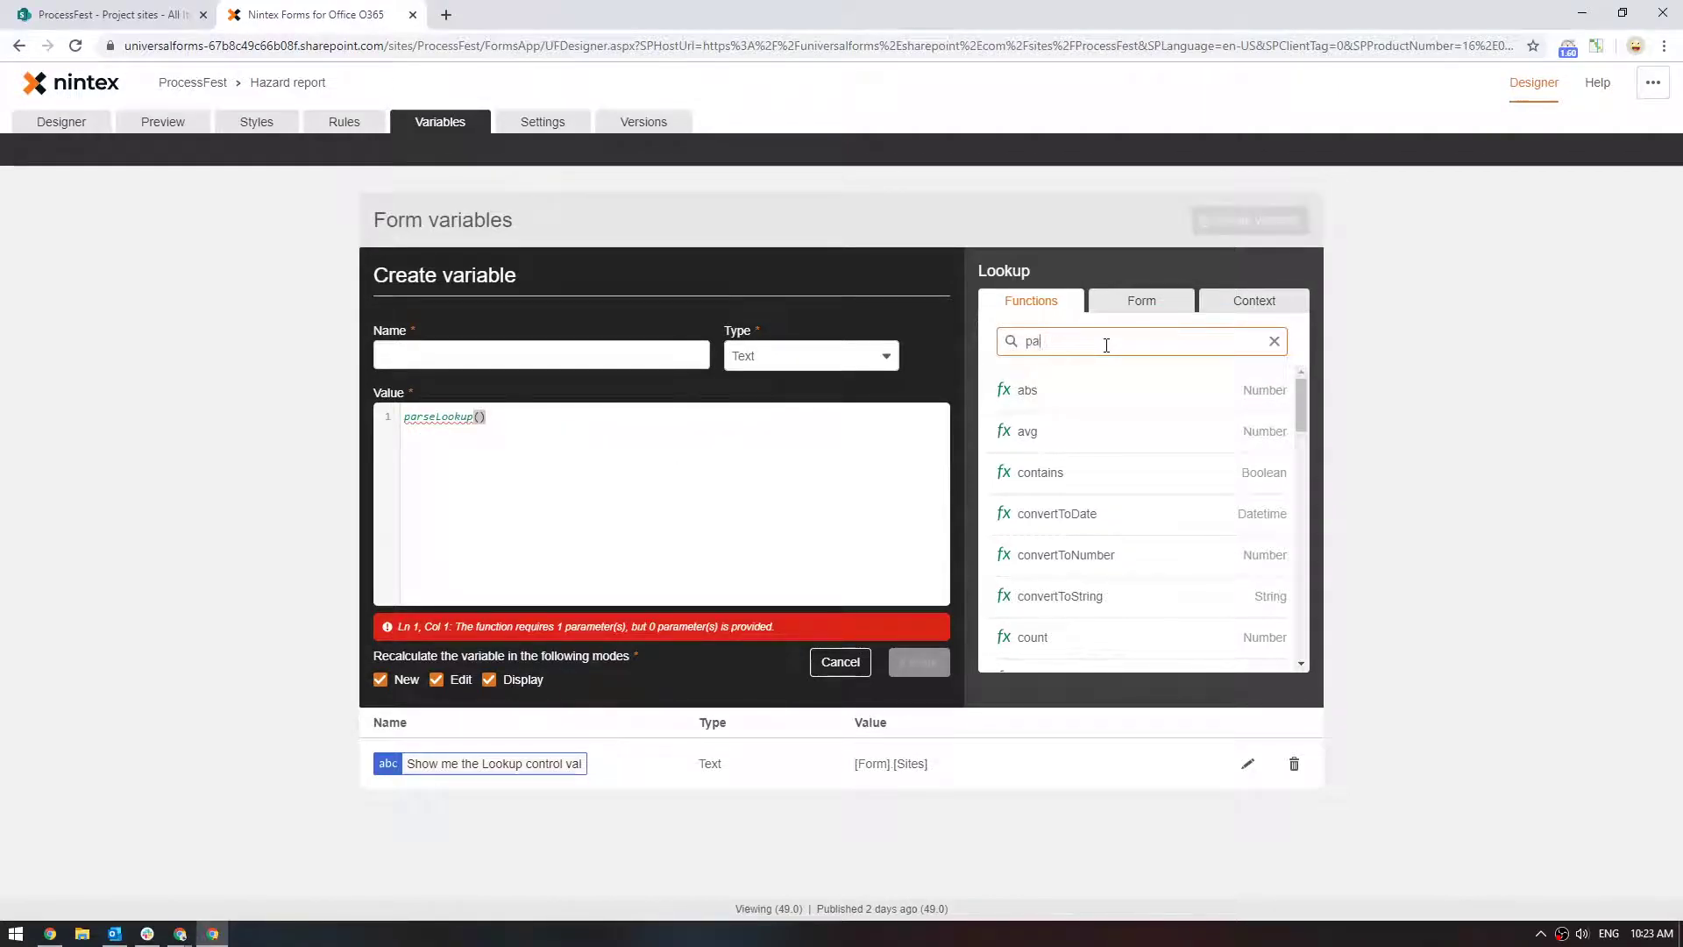
click(1071, 433)
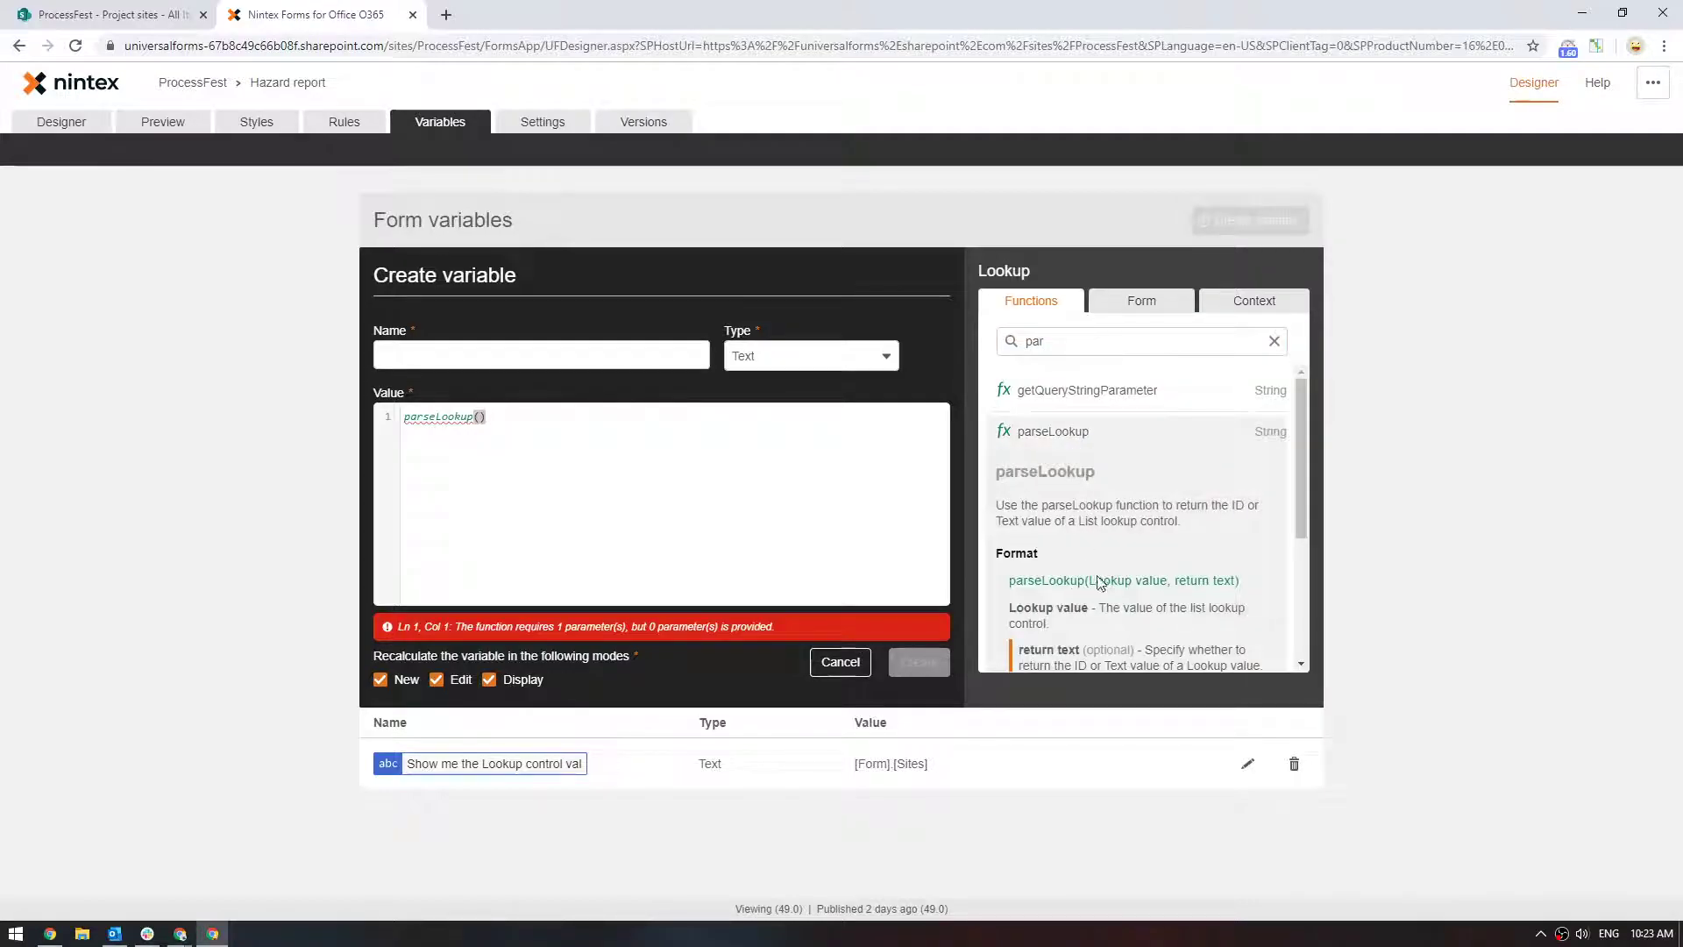
right_click(497, 426)
Browse the form's items and search for the lookup control variable.
click(1159, 311)
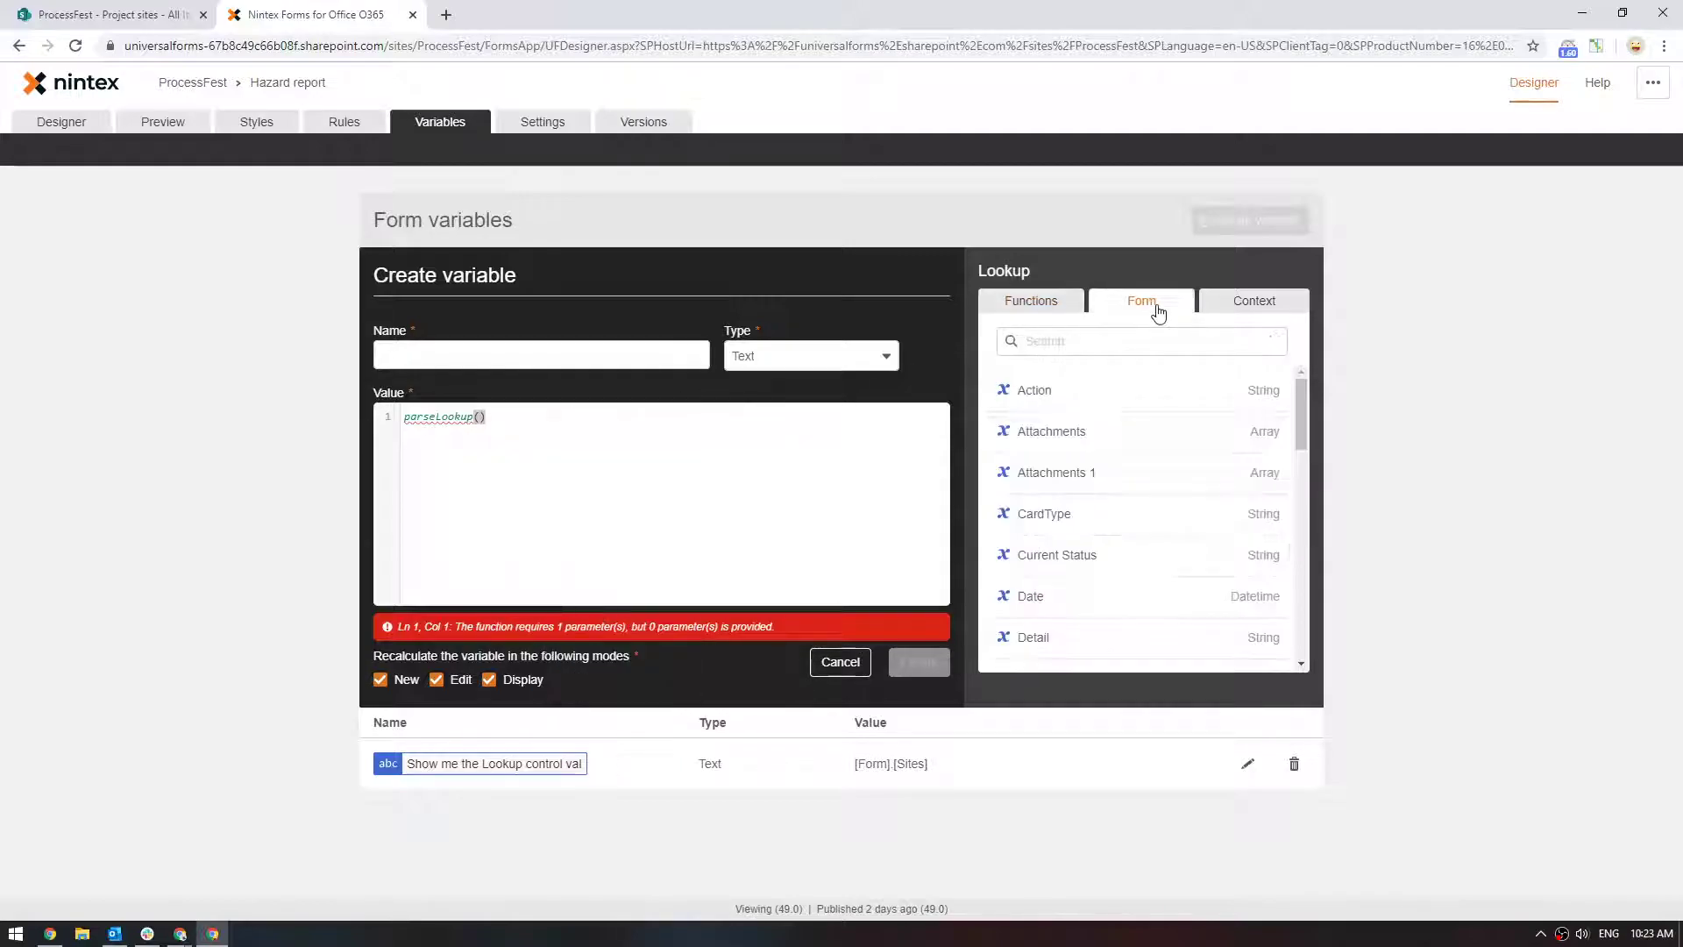
scroll(1128, 447, down, 2)
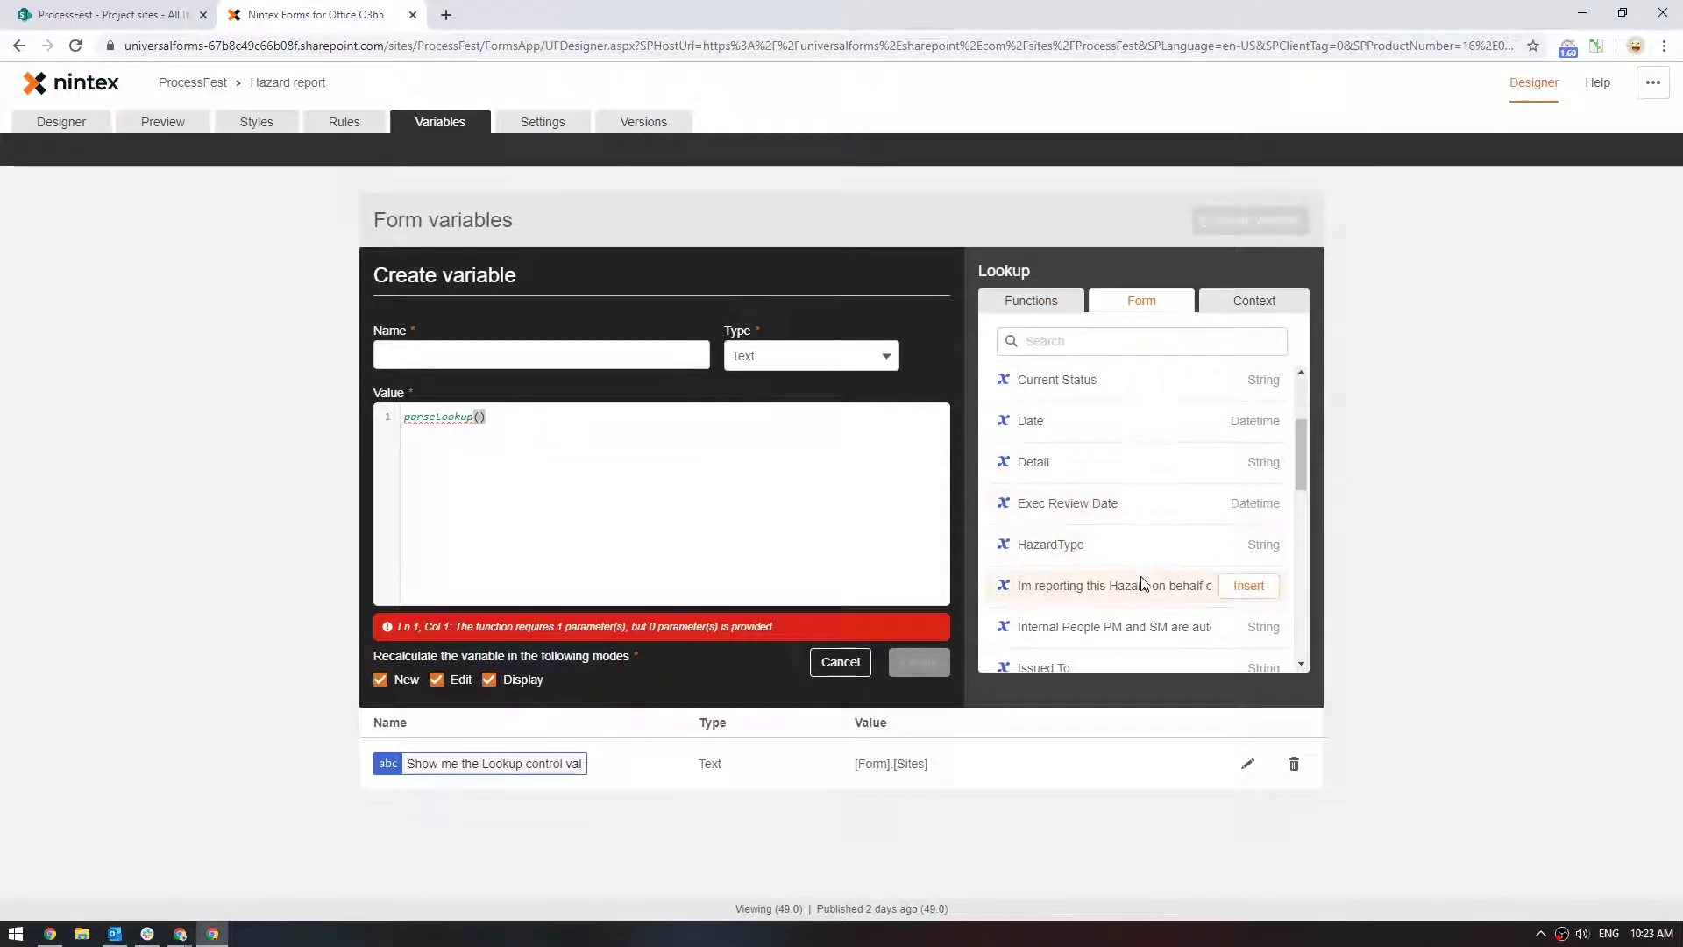
scroll(1139, 583, down, 2)
scroll(1139, 497, down, 5)
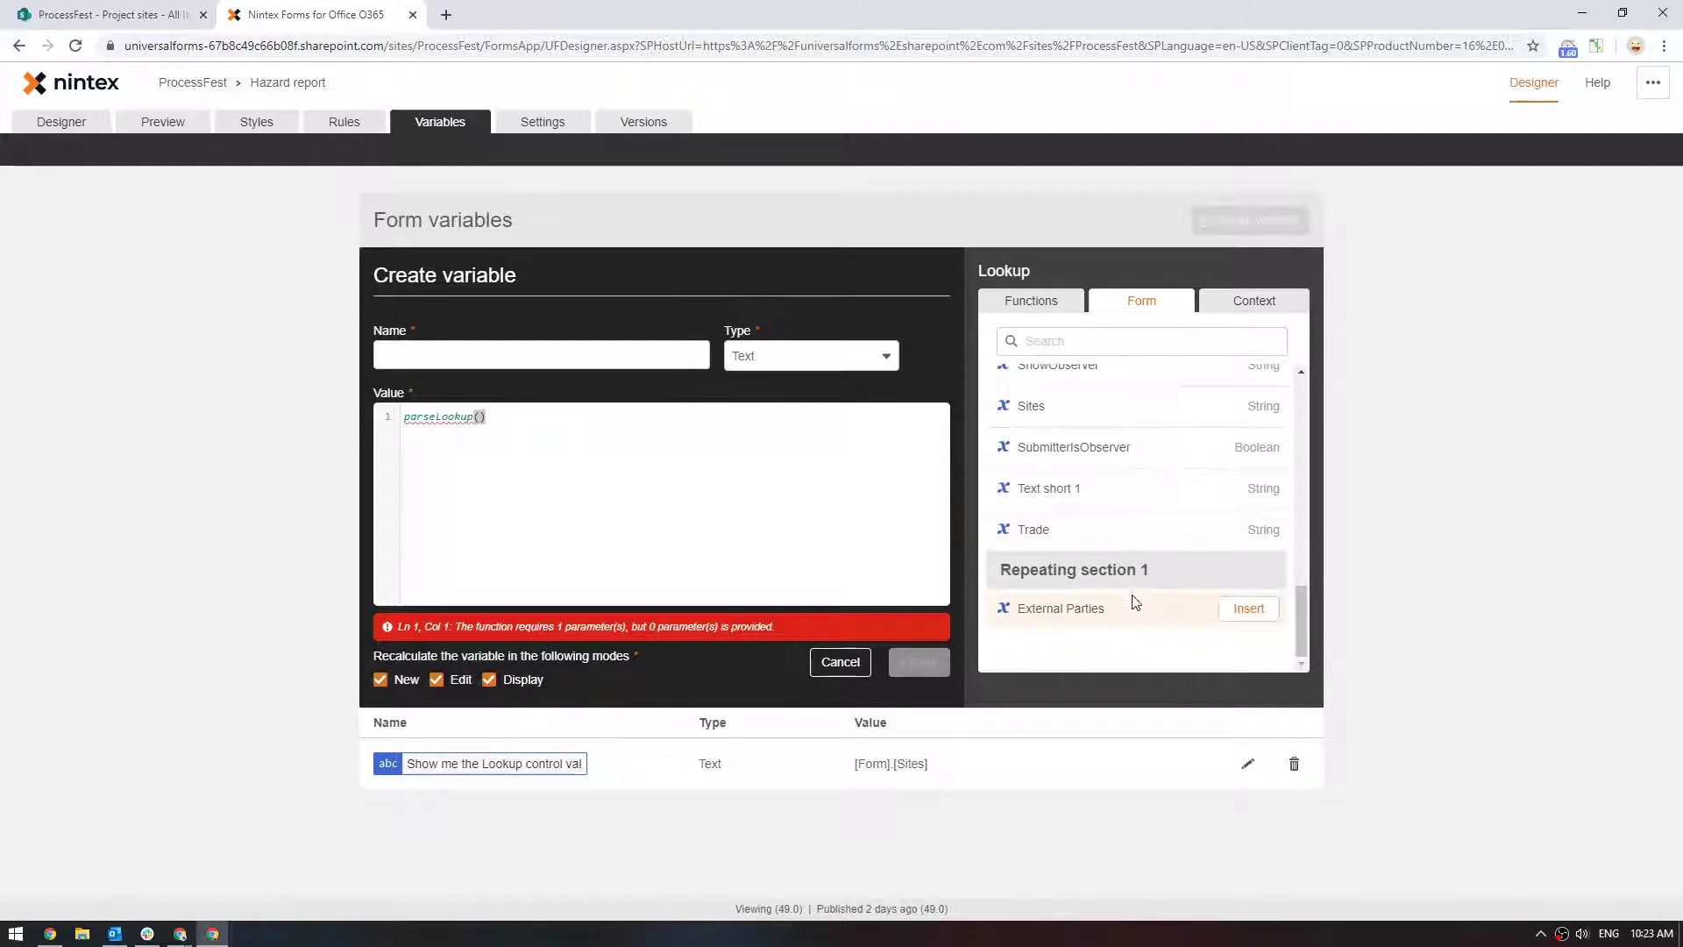
scroll(1113, 517, up, 10)
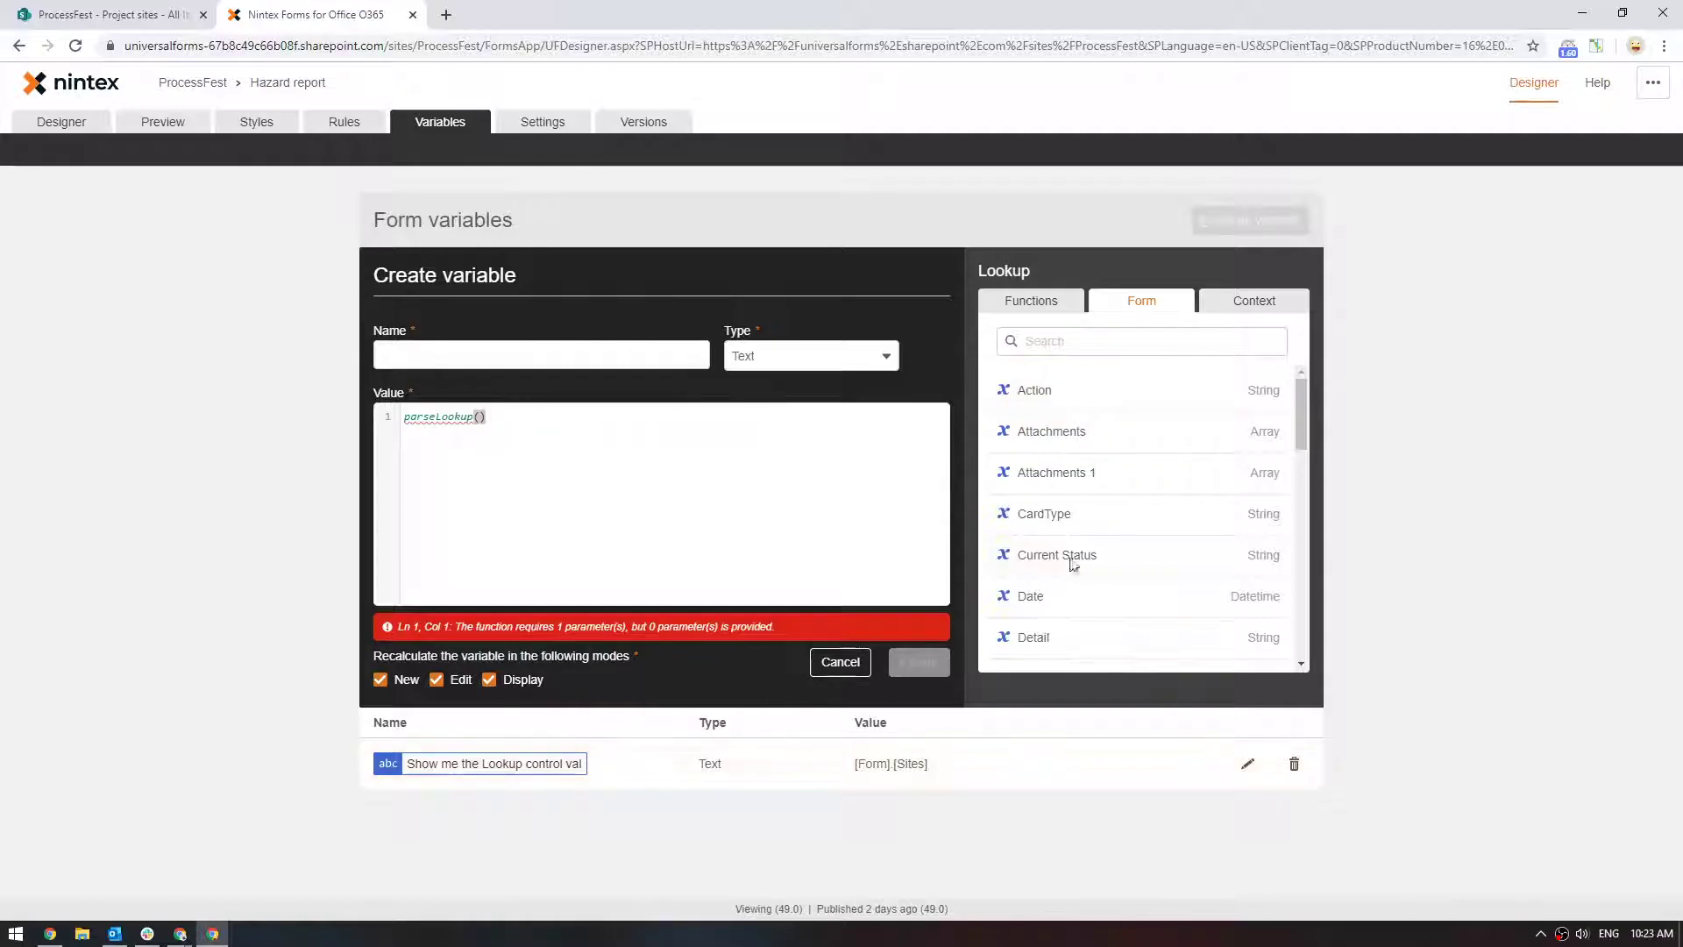
click(1085, 343)
Insert the 'Show me the Lookup control val' reference inside parseLookup() and fix the parentheses.
text(show)
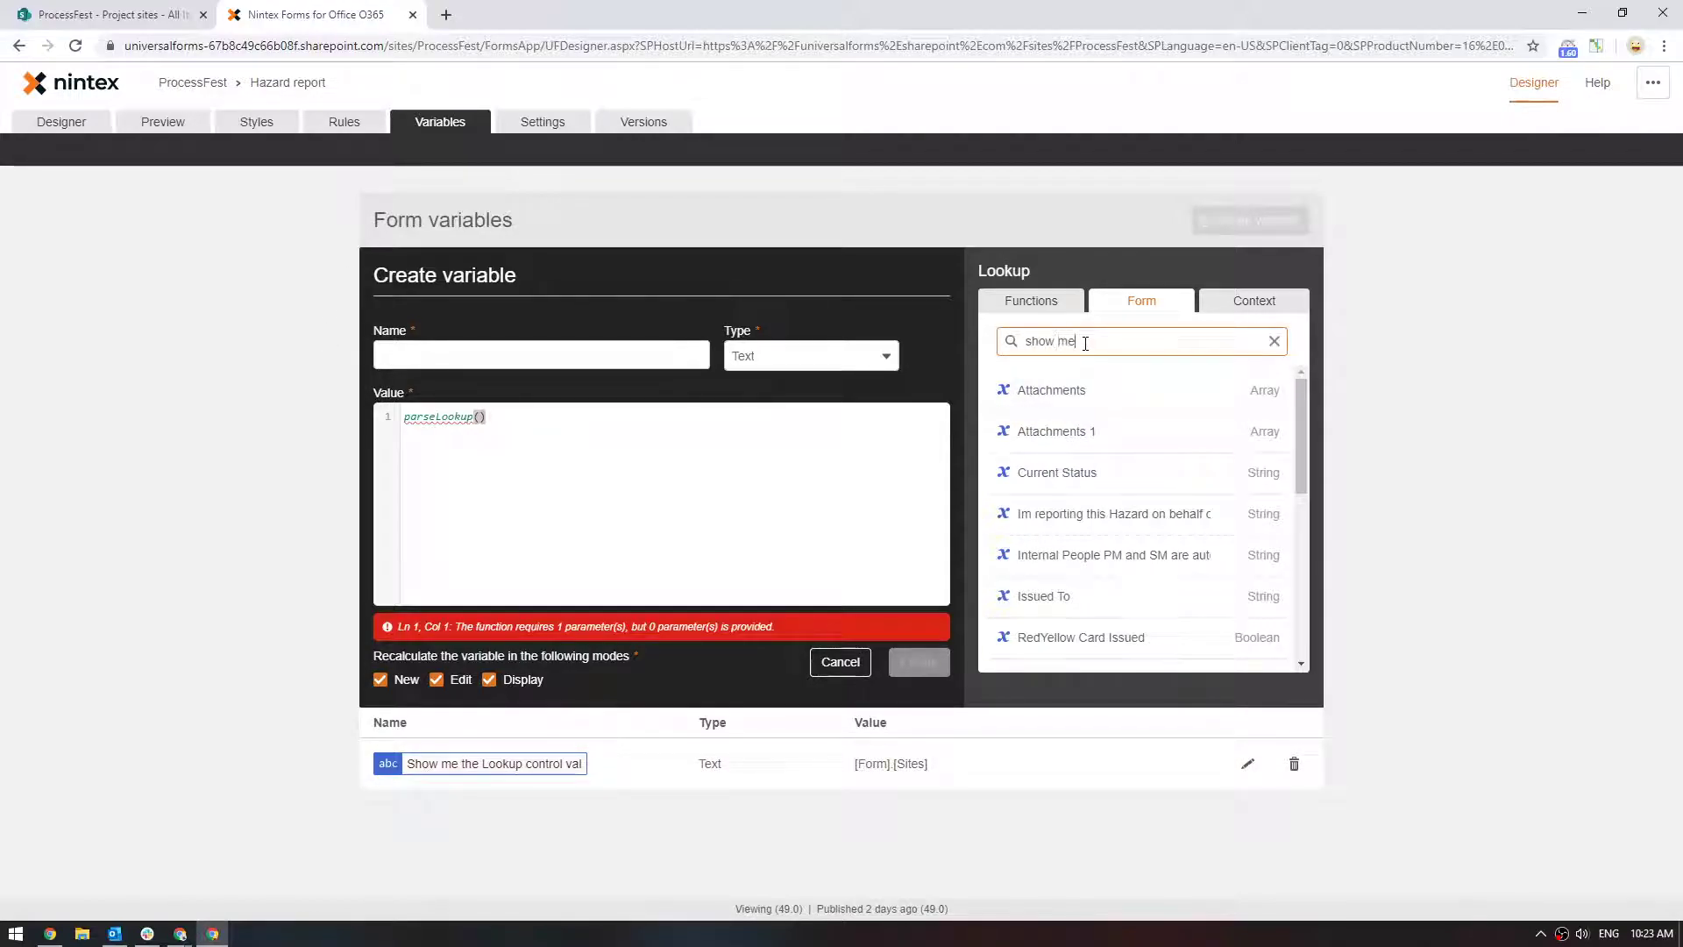
text( me)
click(1255, 403)
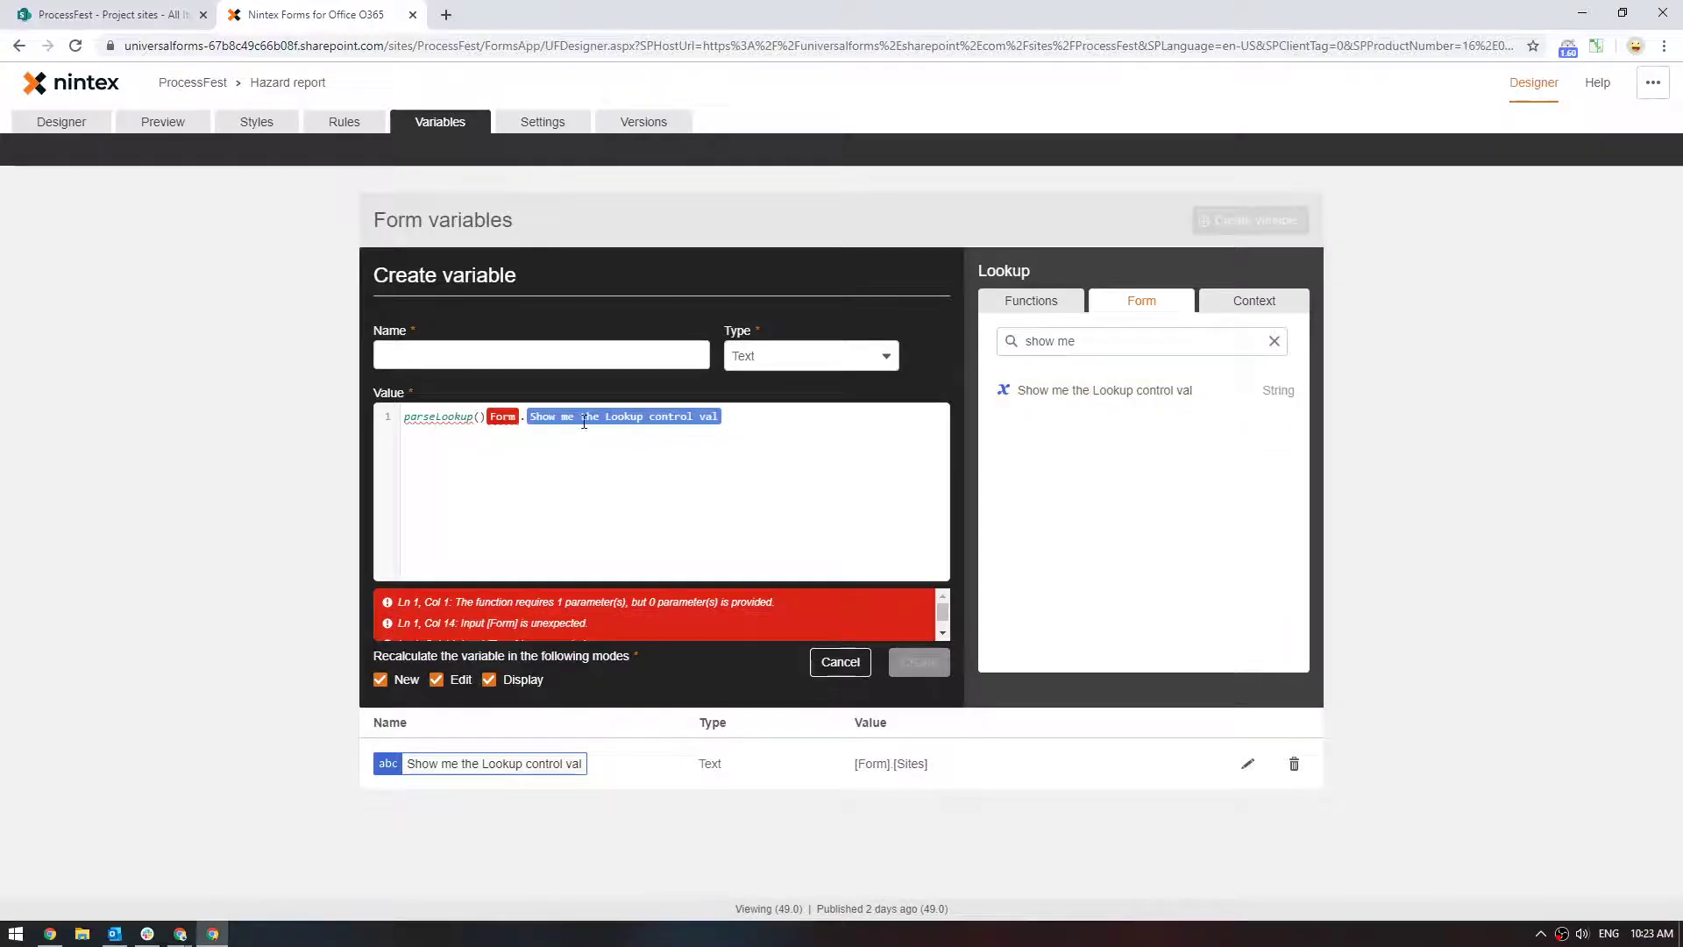
key(BackSpace)
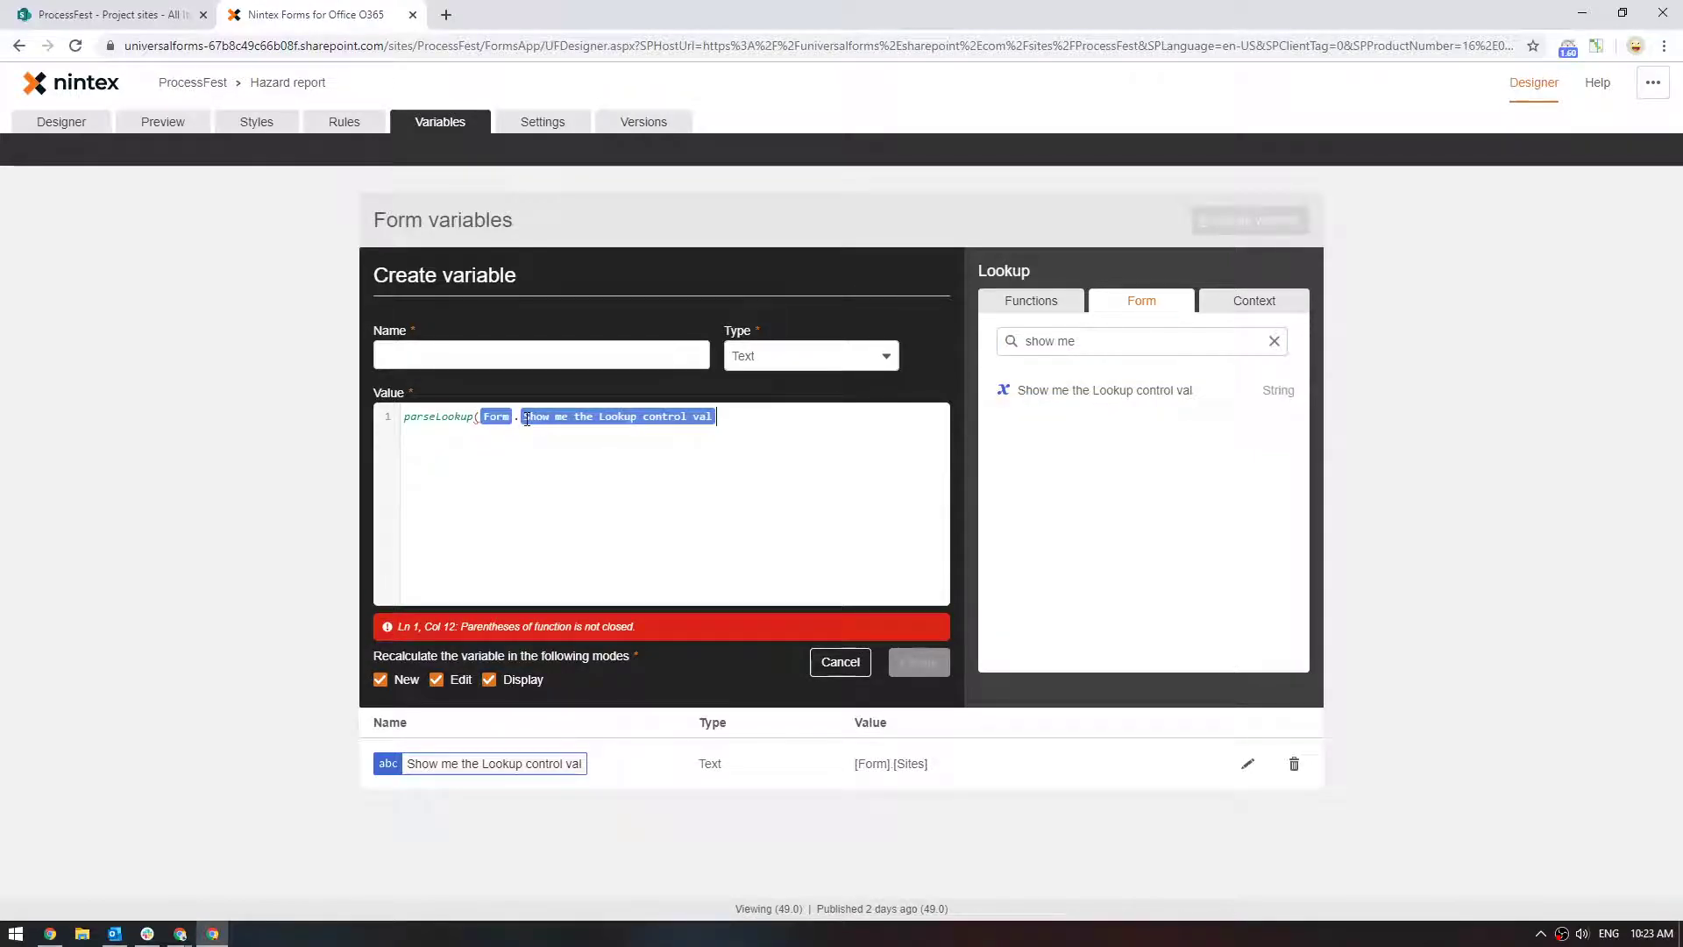
text())
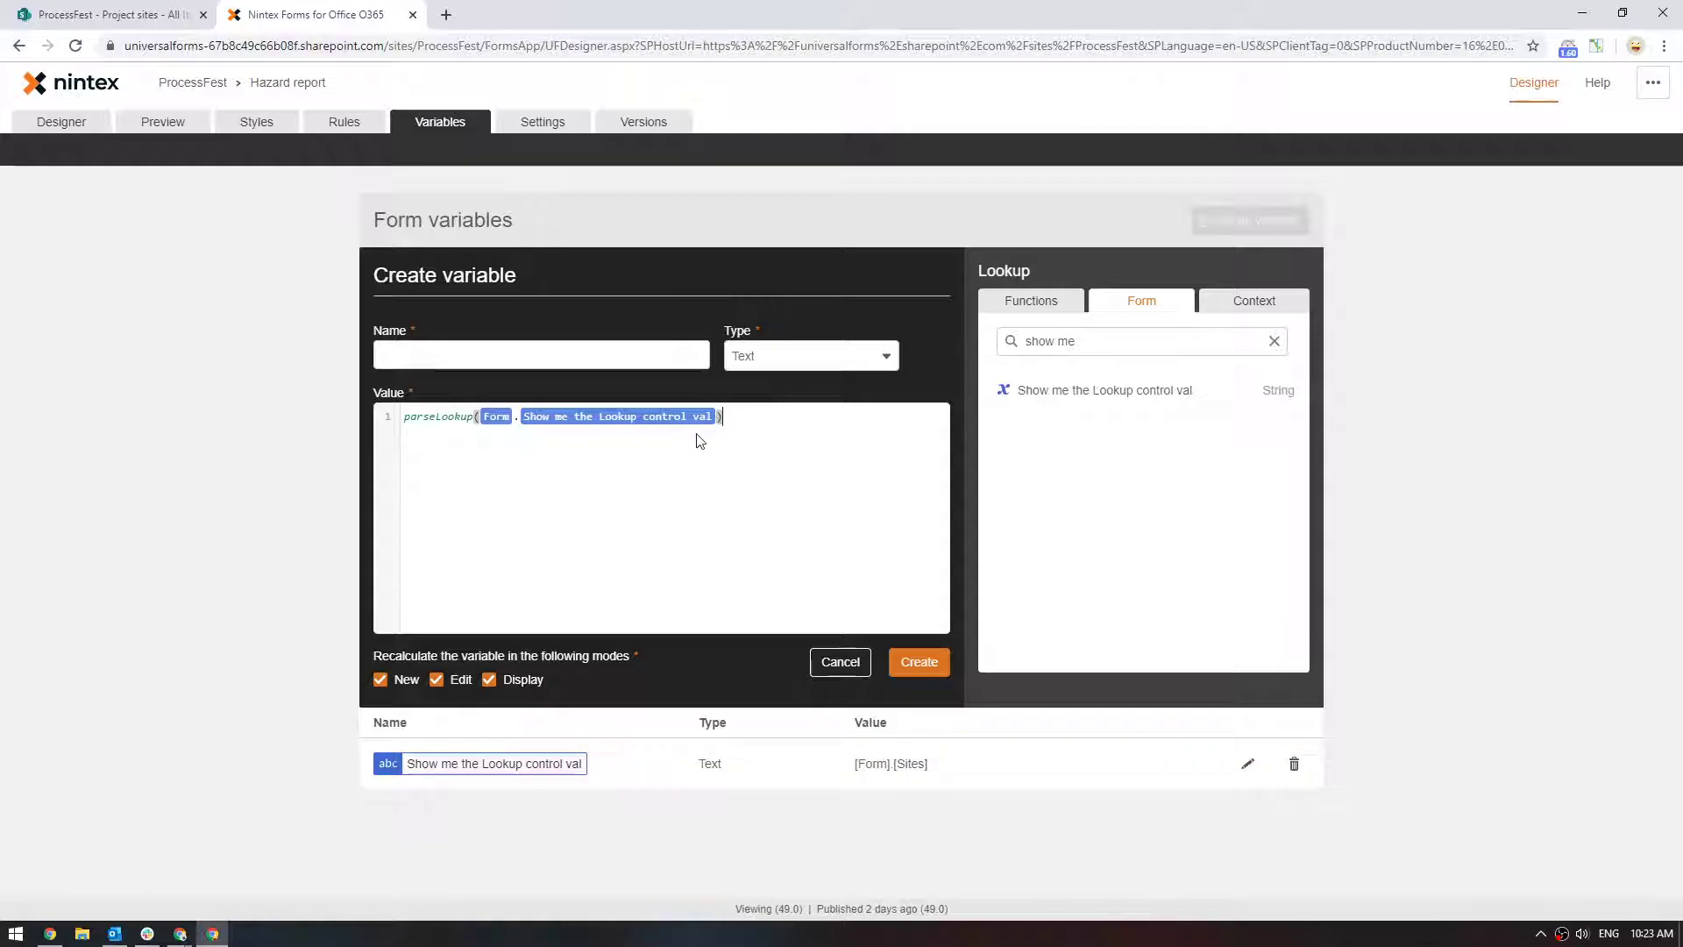
Read the parseLookup function's help details under Functions.
triple_click(1157, 341)
text(parse)
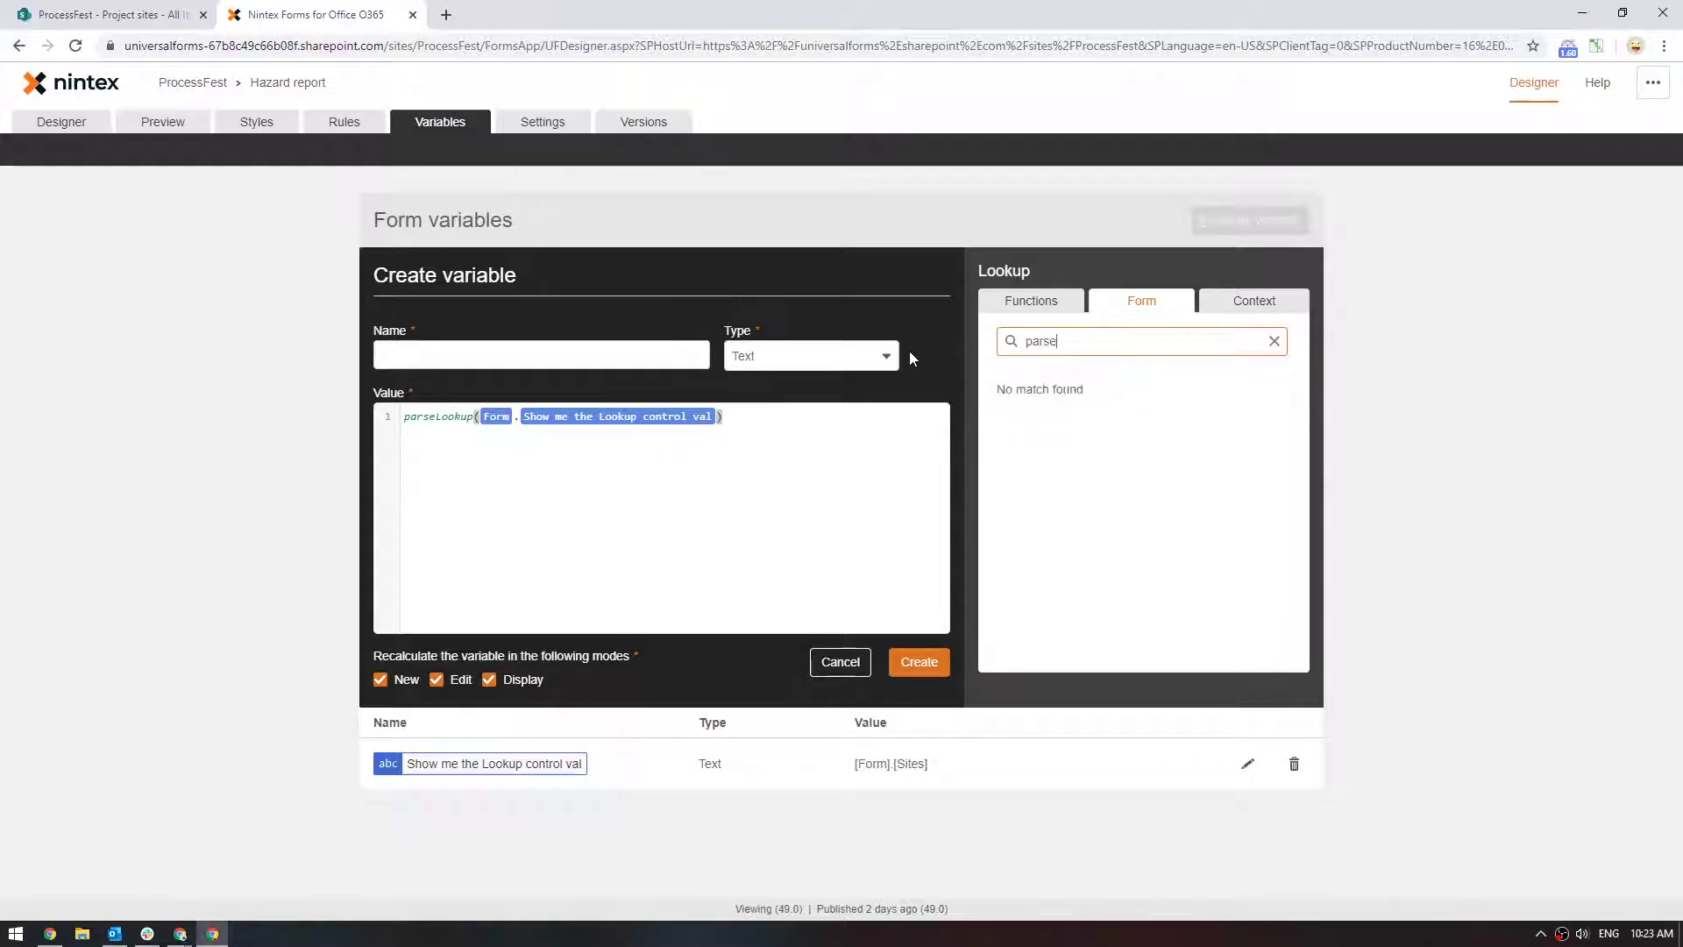
click(1031, 300)
click(1096, 349)
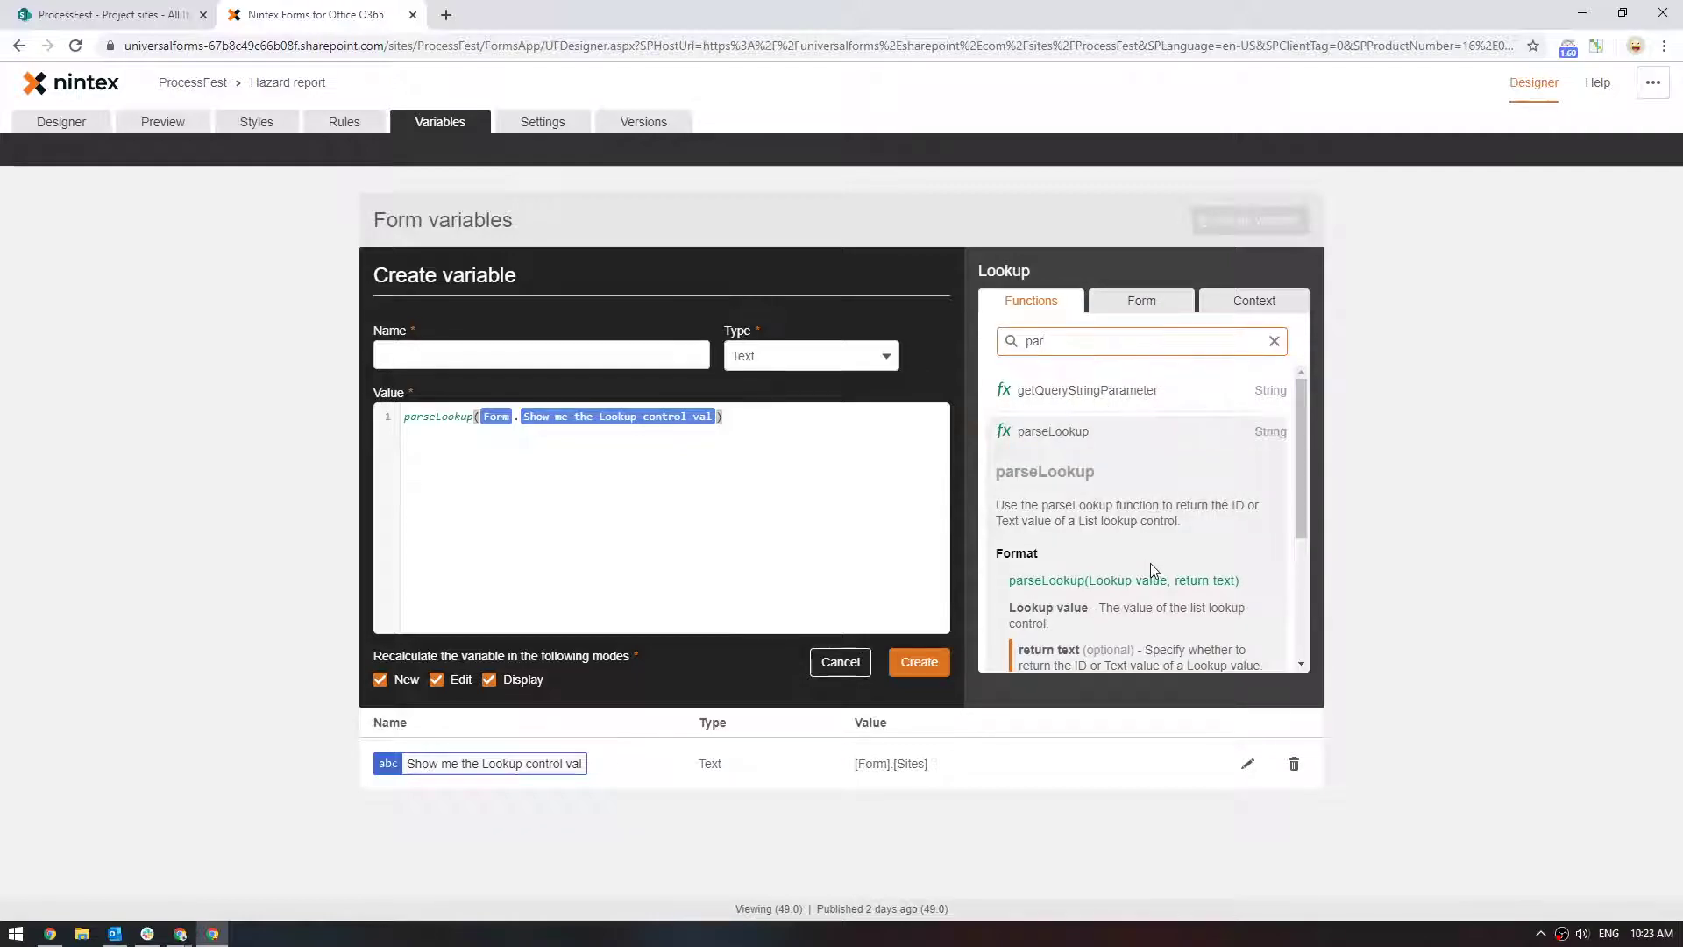
scroll(1150, 563, down, 2)
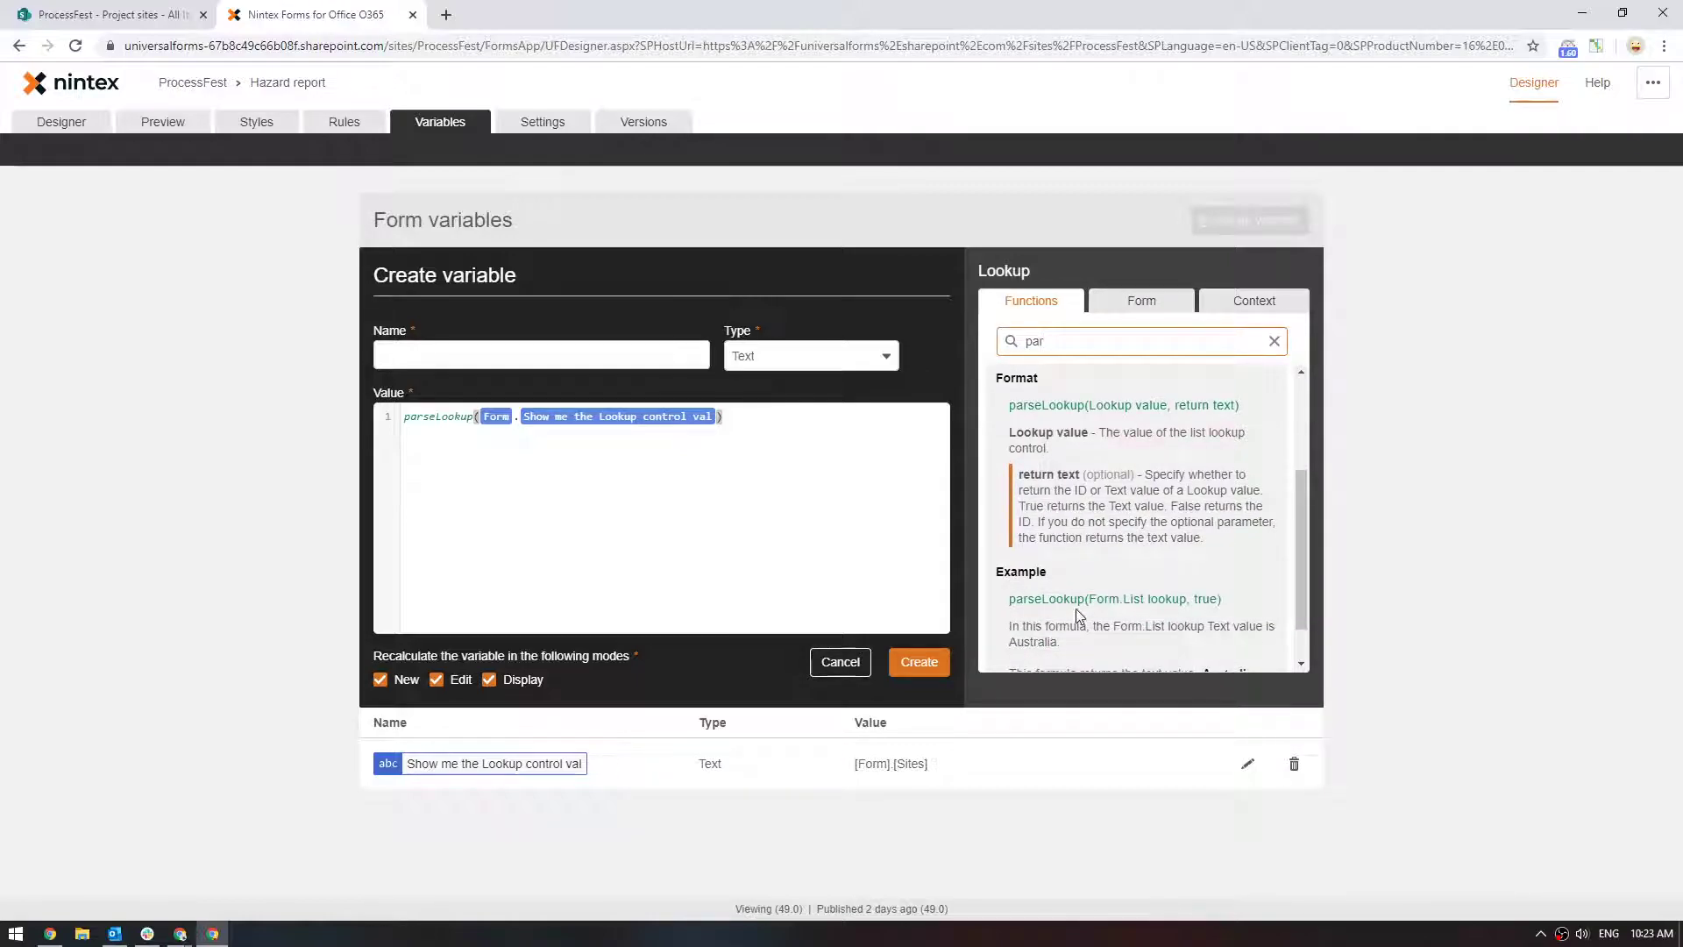
scroll(1194, 613, down, 1)
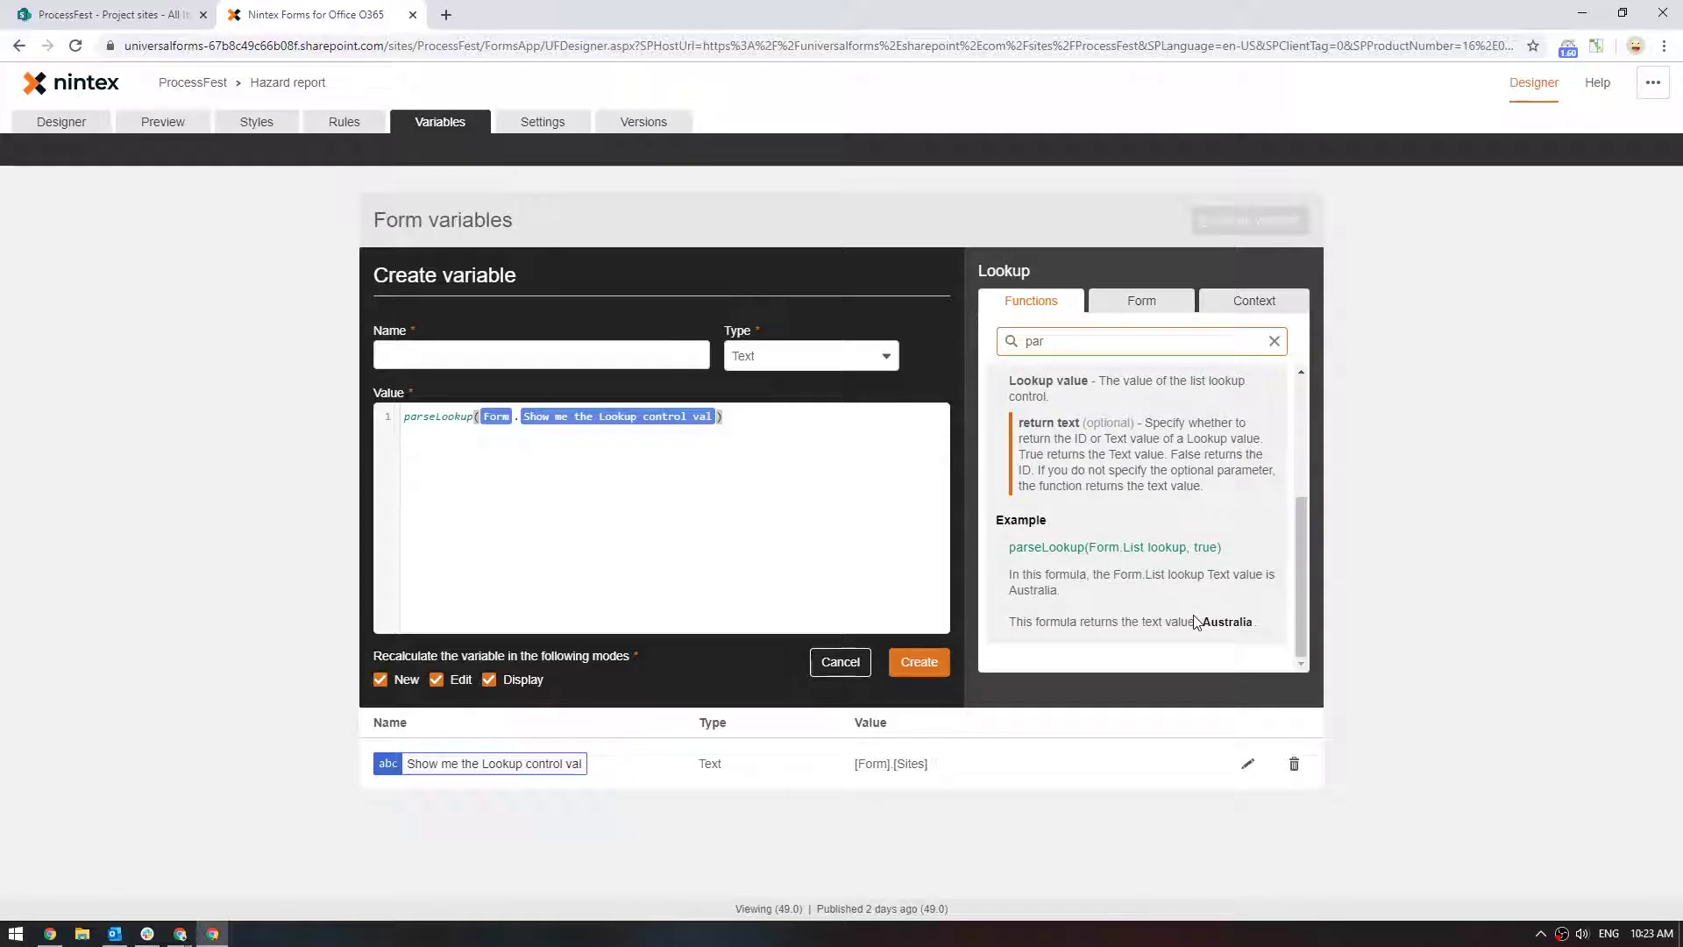
Add ', true' as the second parameter and name the variable 'parselook true'.
click(756, 426)
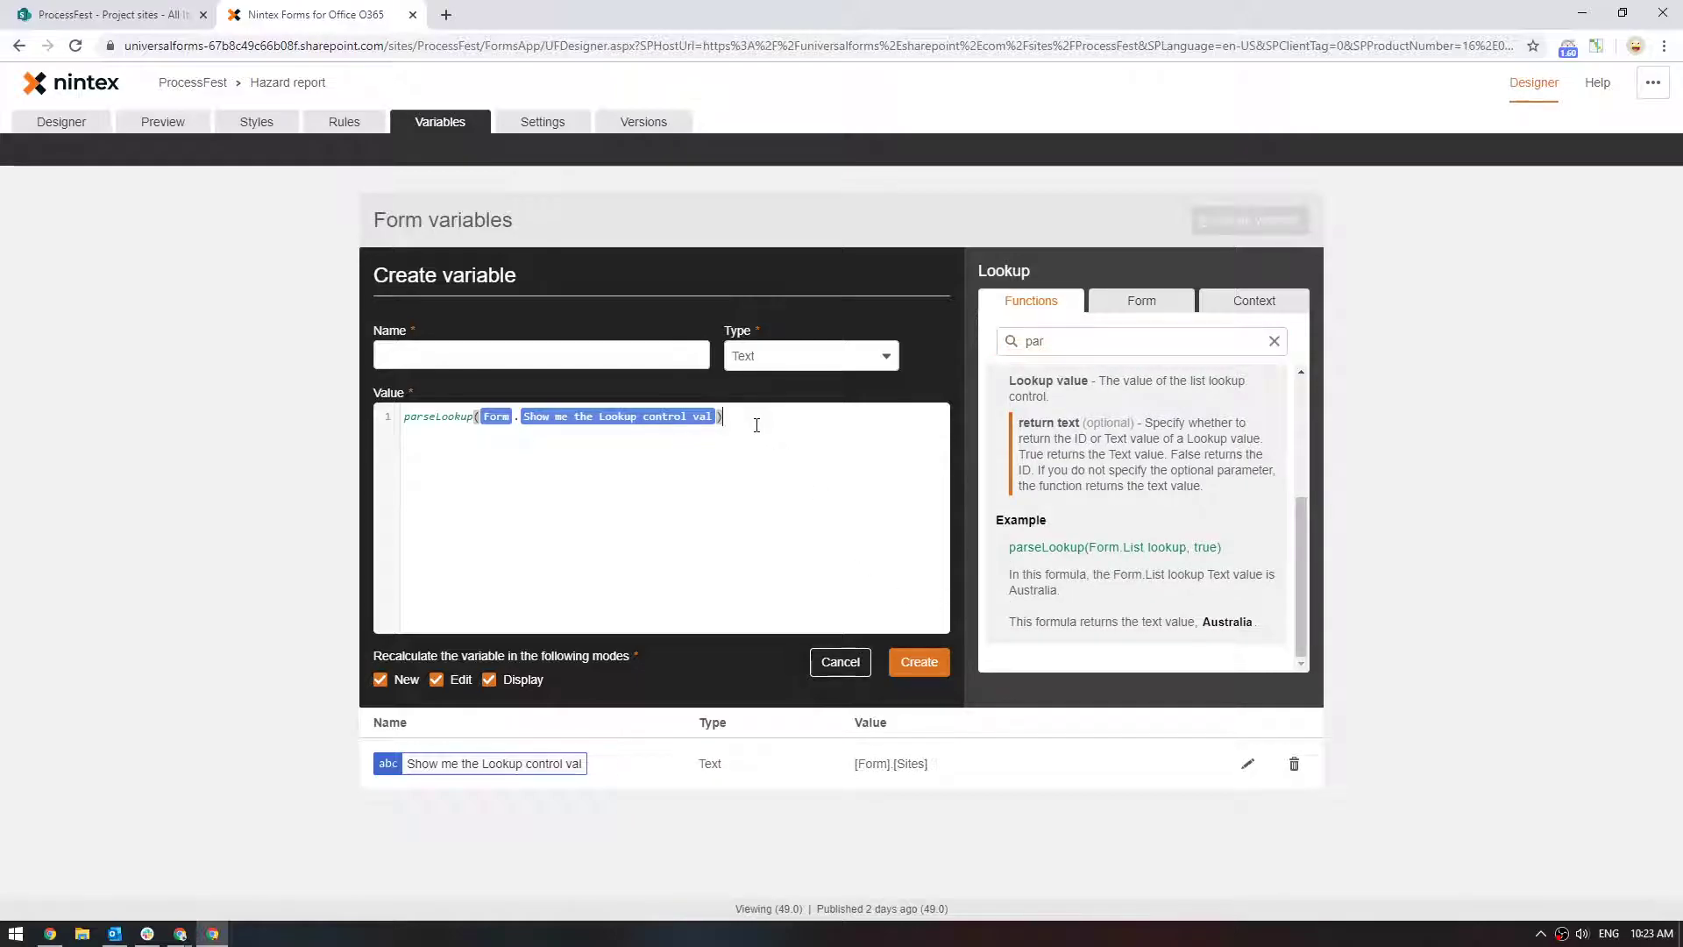
text(, true)
click(618, 356)
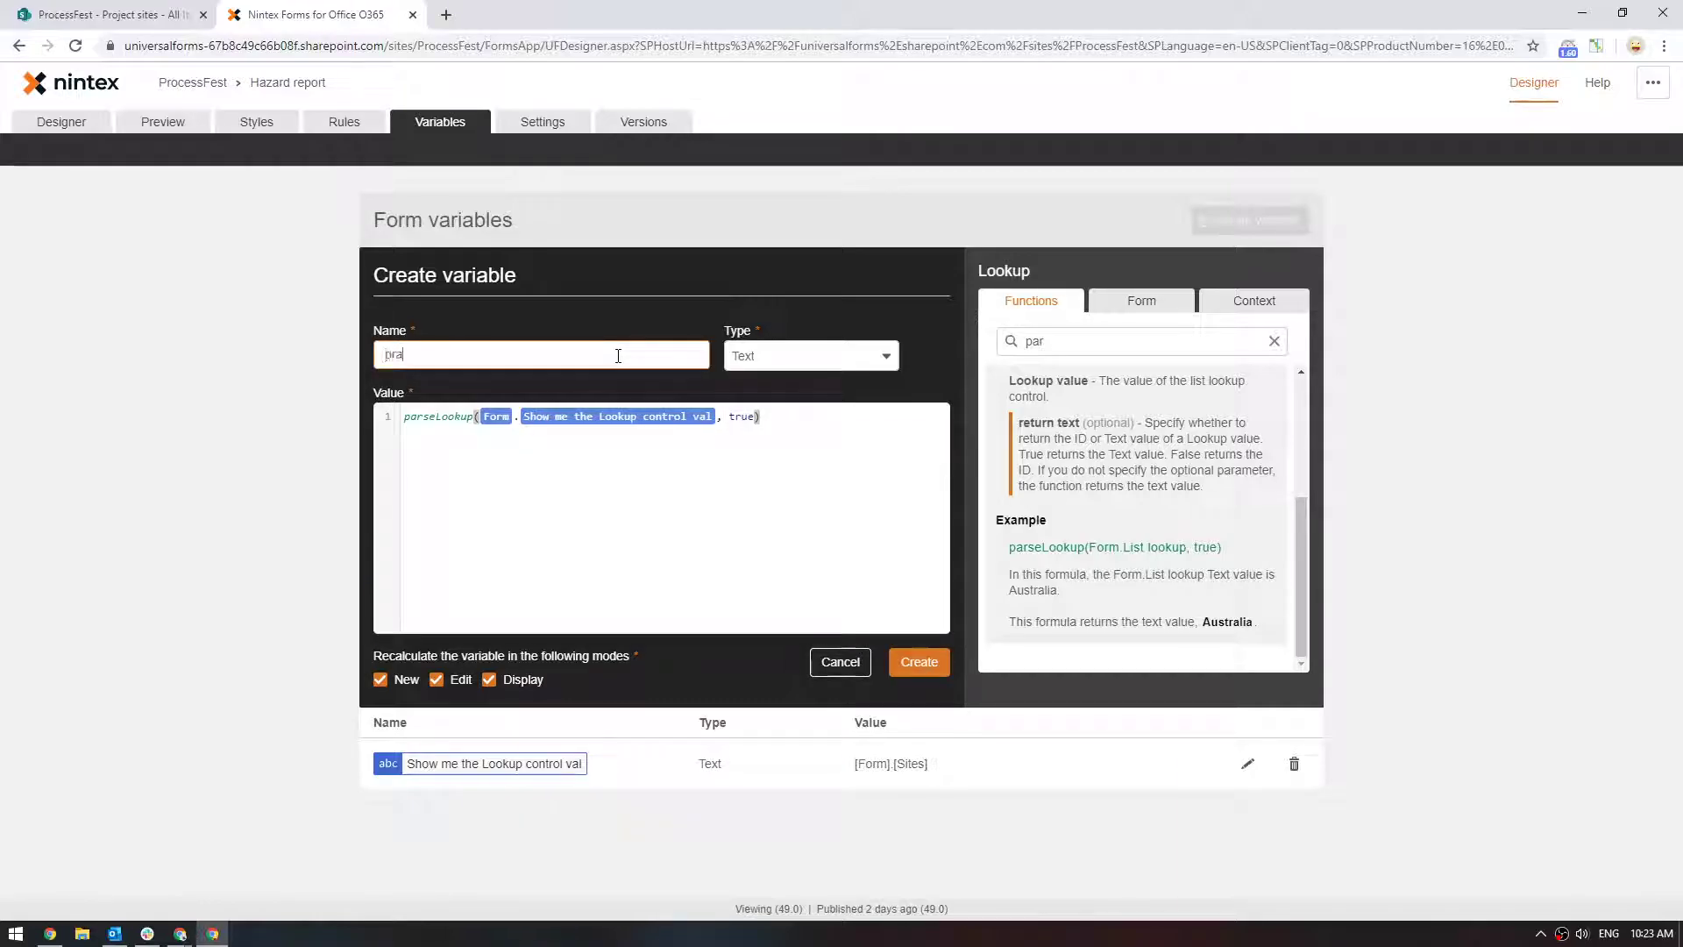
text(pras)
key(BackSpace)
key(BackSpace)
key(BackSpace)
text(arse)
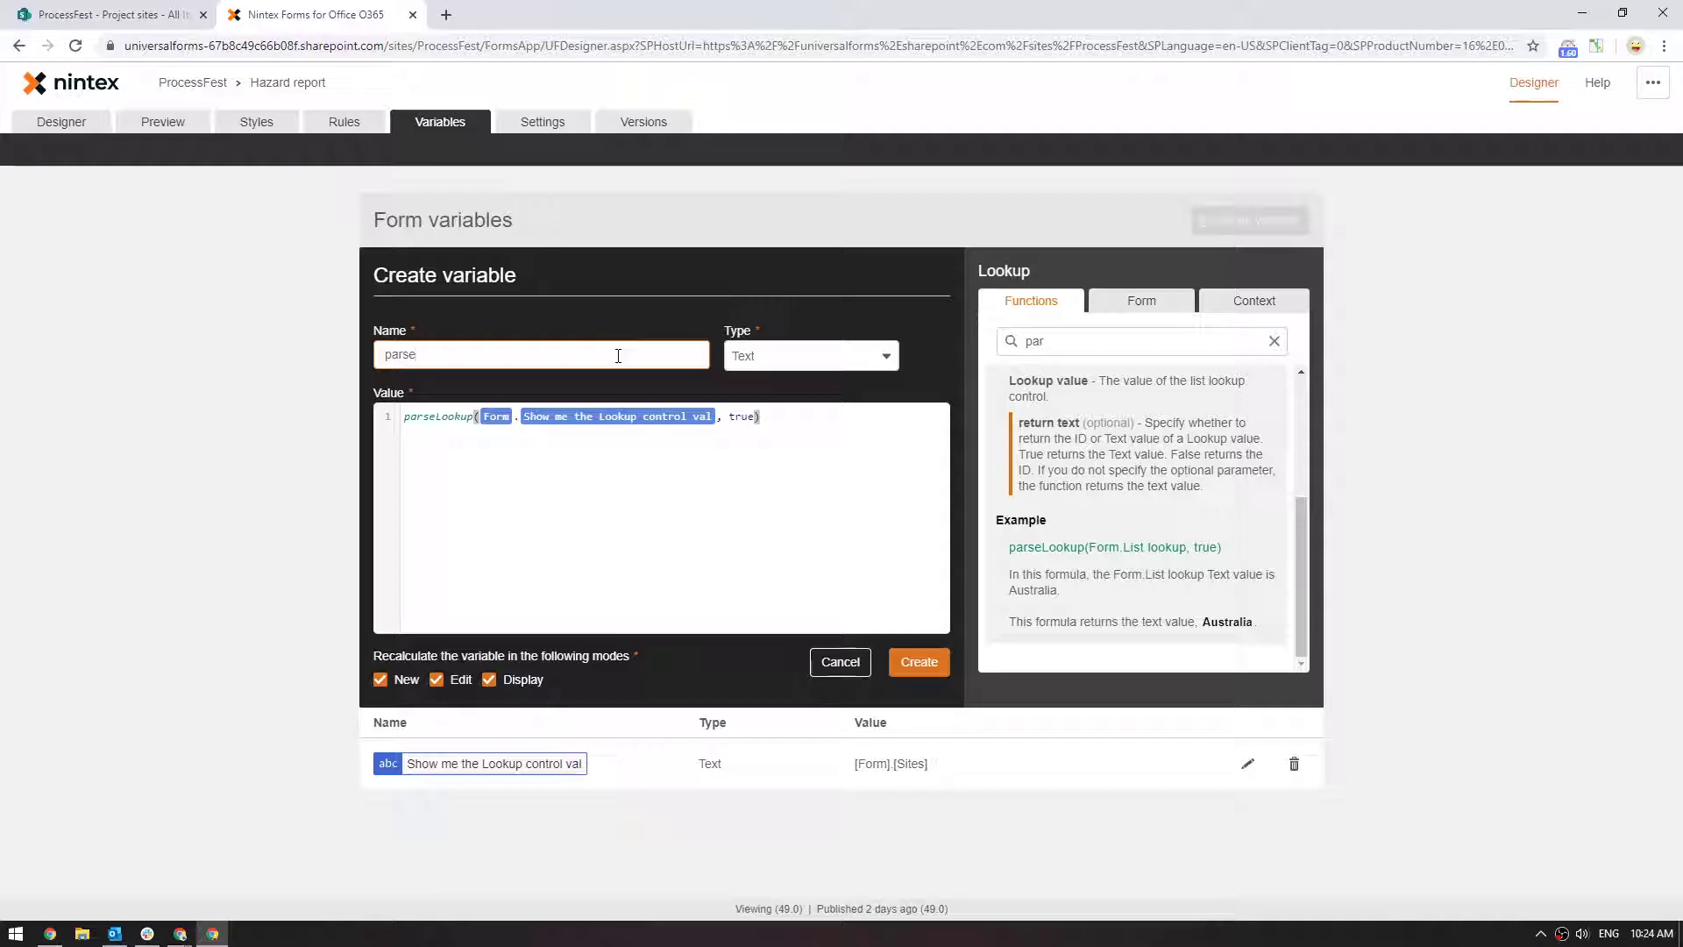
text(look treue)
Save the parselook true variable and reopen it to confirm its settings.
click(919, 662)
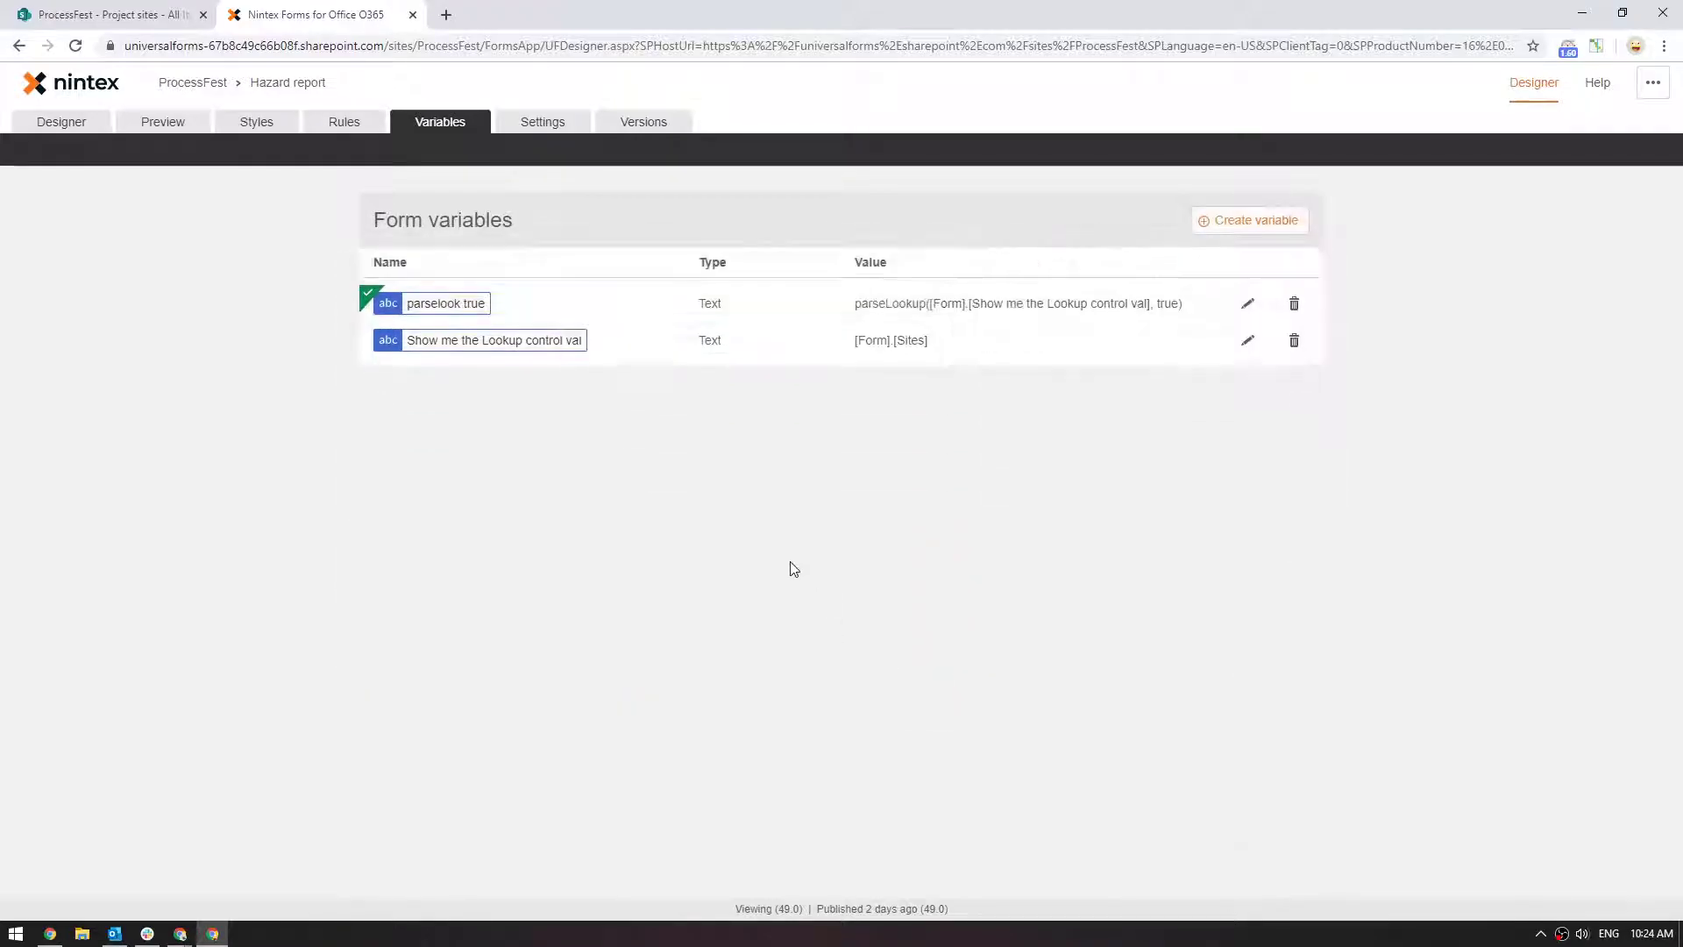
click(1245, 305)
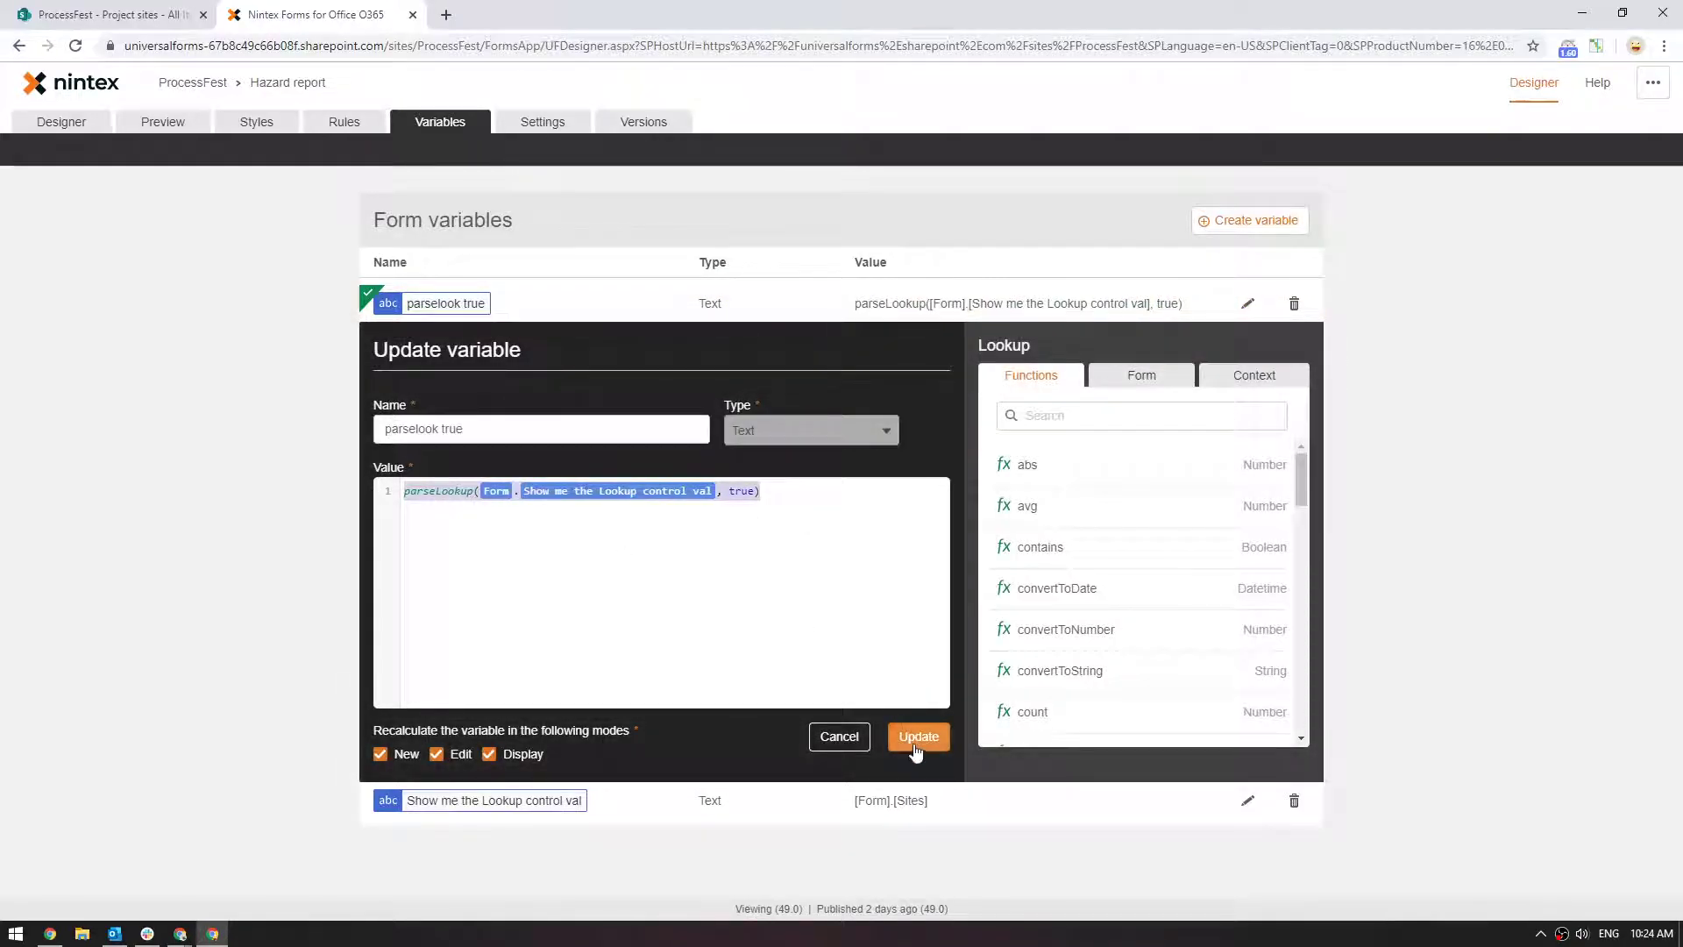
click(916, 736)
Create variable 'parselookup false' from the pasted parseLookup expression, with true changed to false.
click(1245, 224)
click(609, 444)
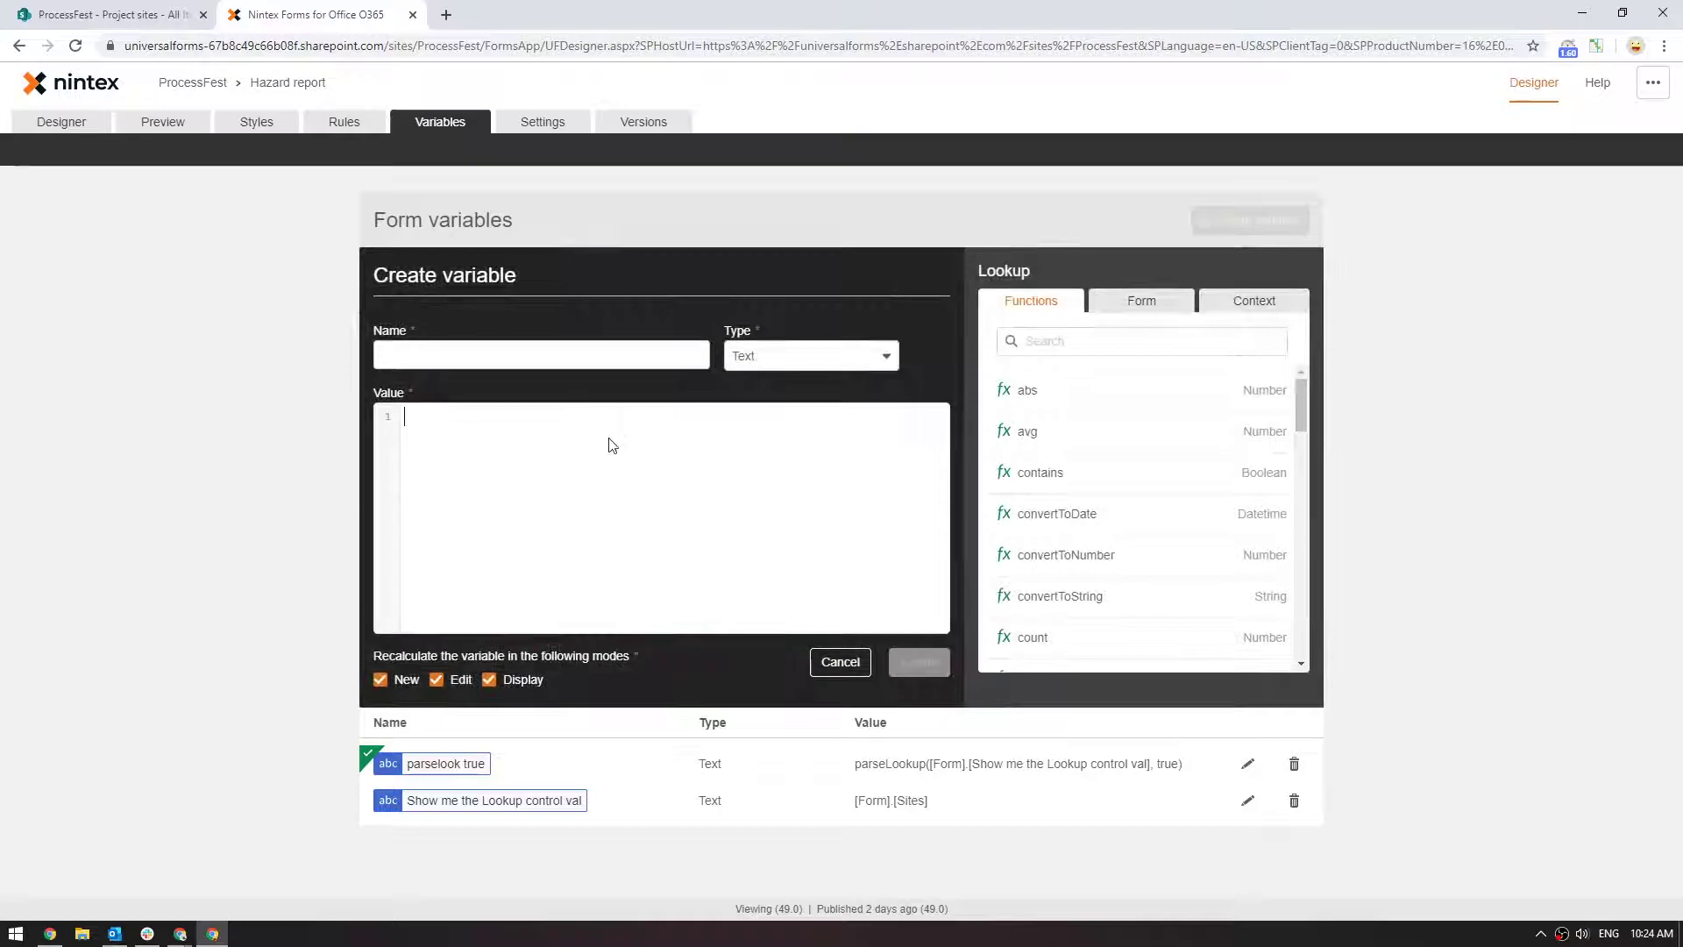
text(parseLookup(Form.Show me the Lookup control val, true))
double_click(744, 416)
text(false)
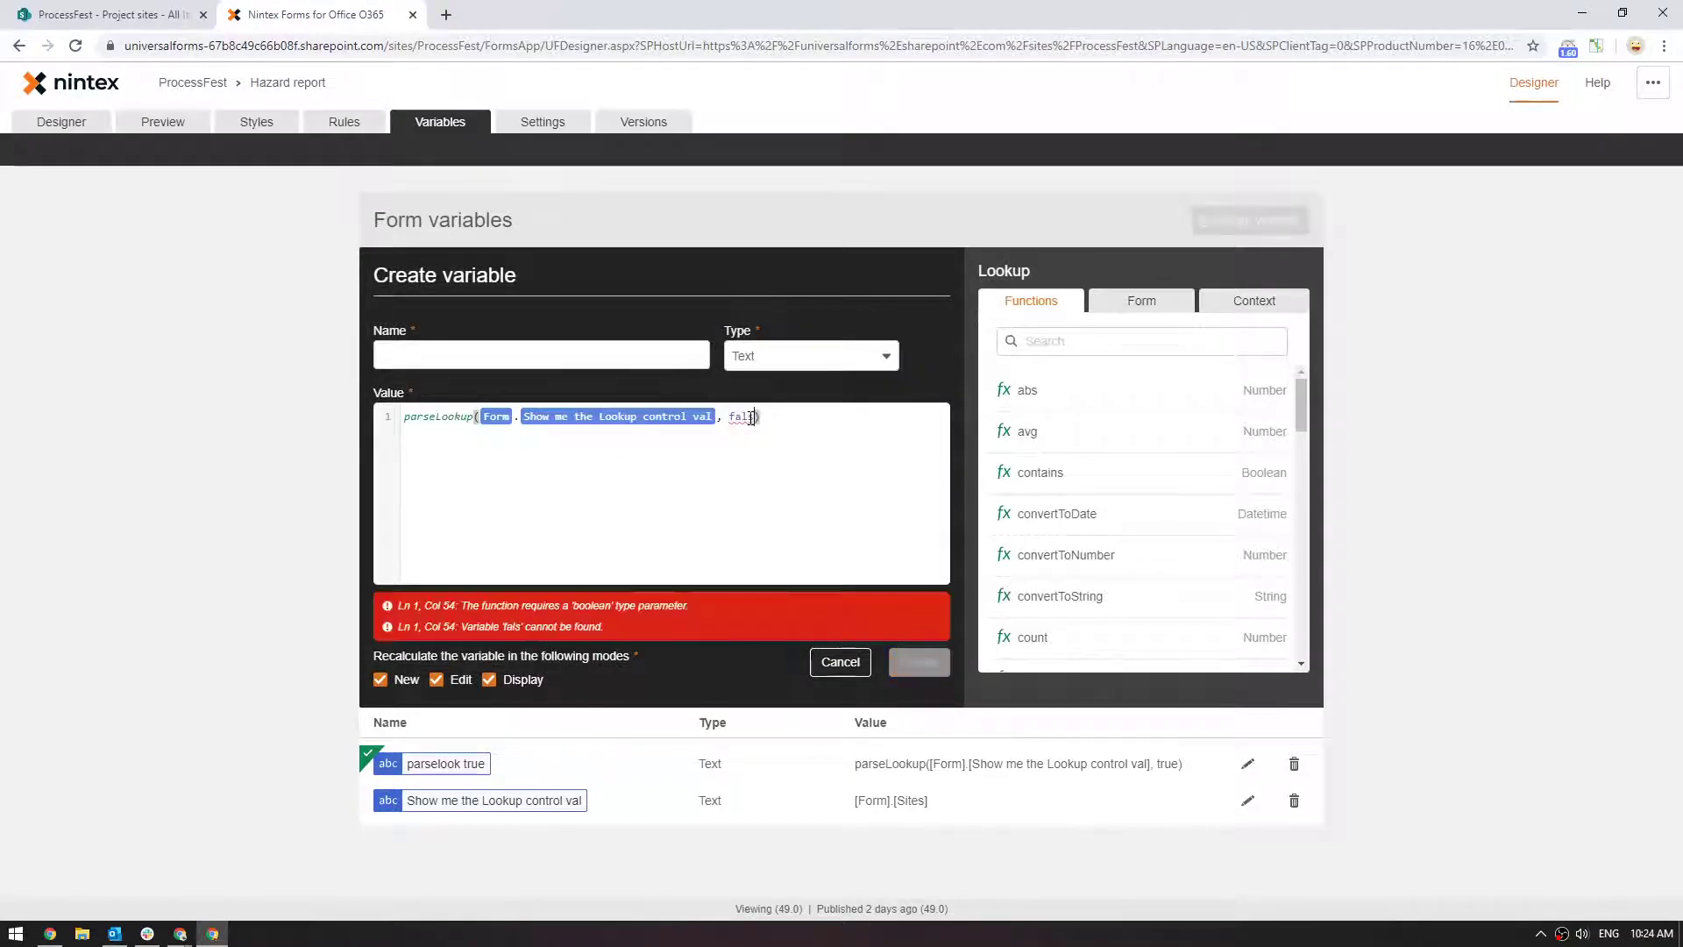
click(514, 359)
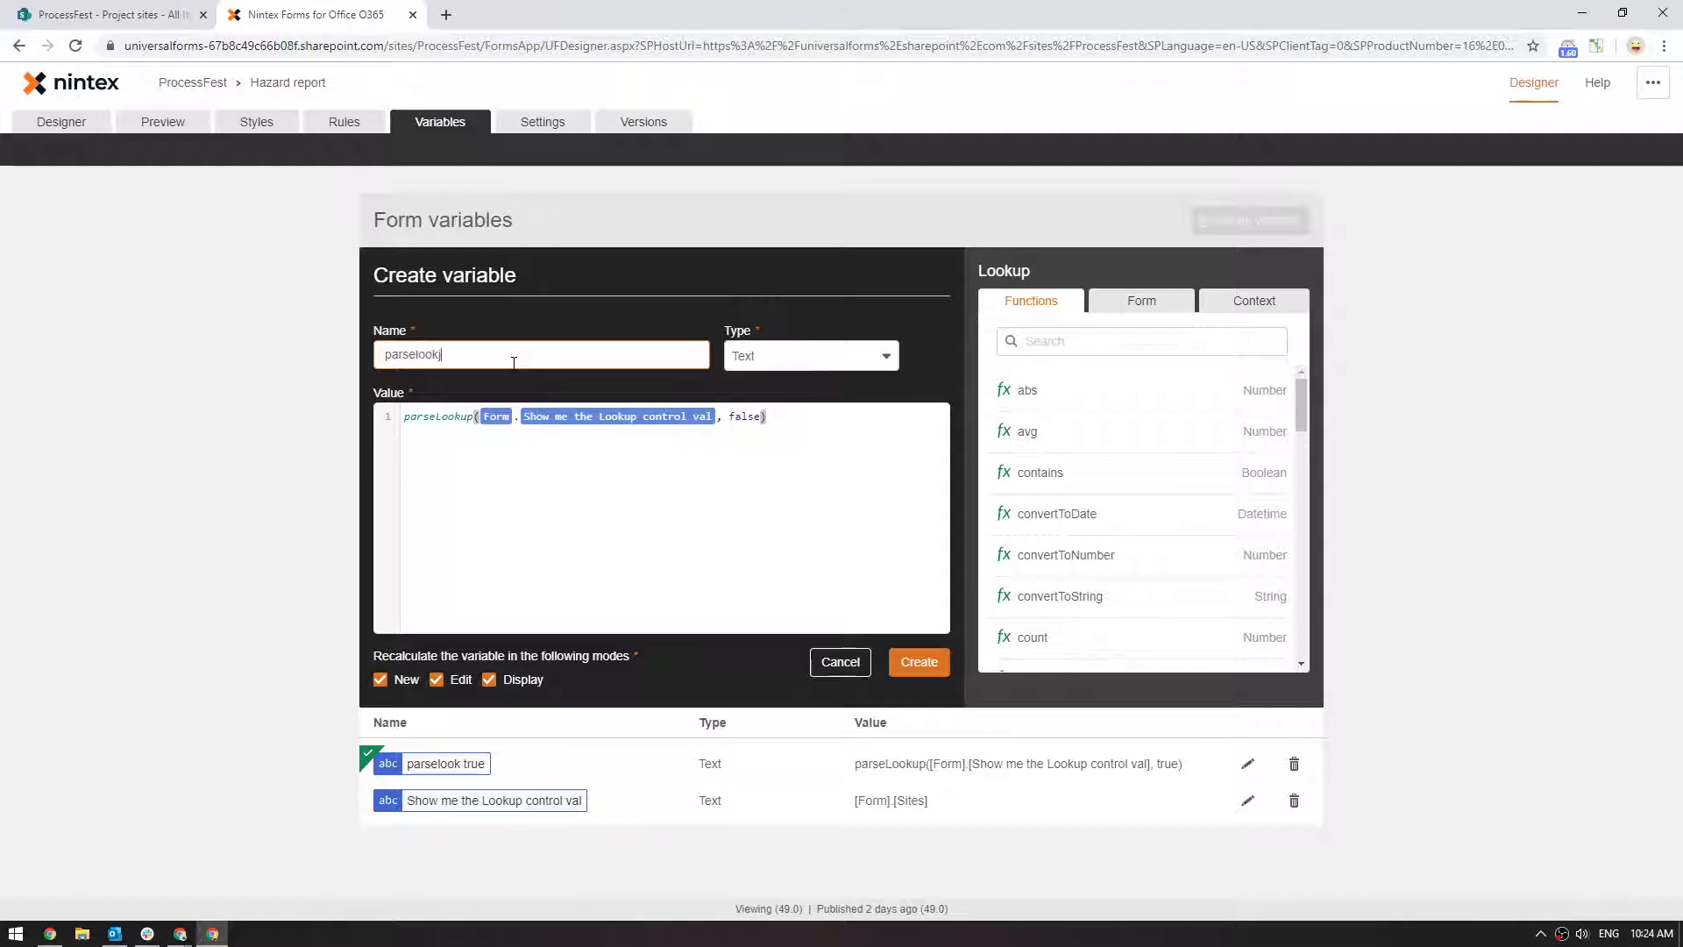
click(918, 664)
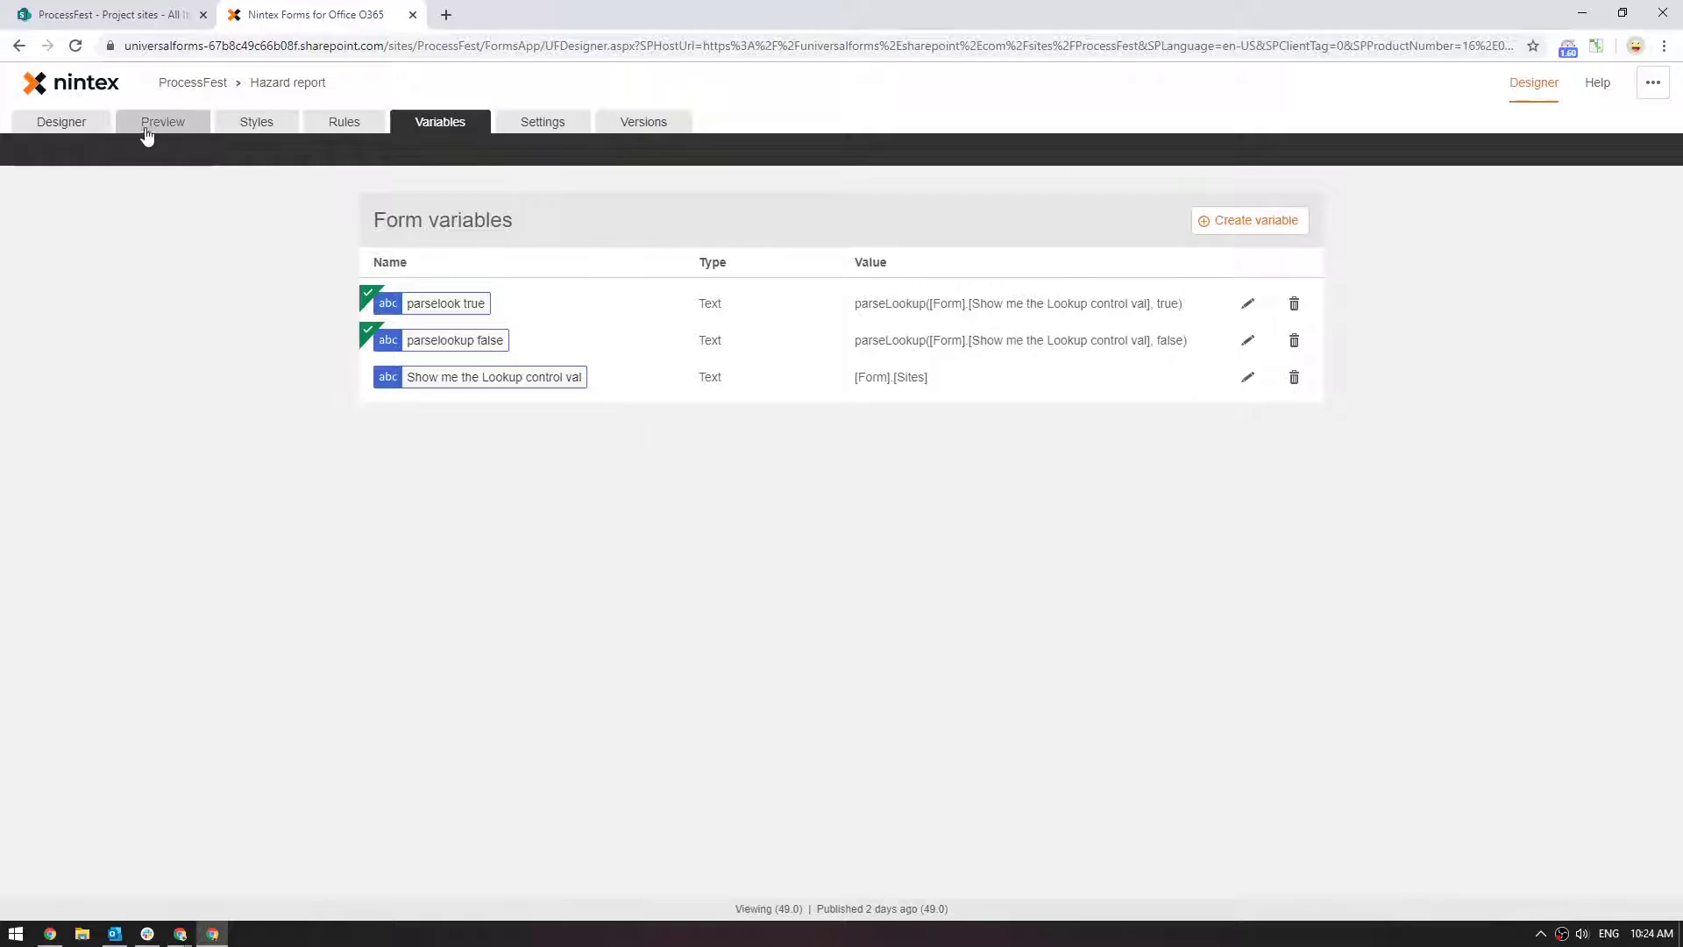
Insert the parselook true and parselookup false variables on separate lines of Label 1.
click(61, 127)
click(639, 464)
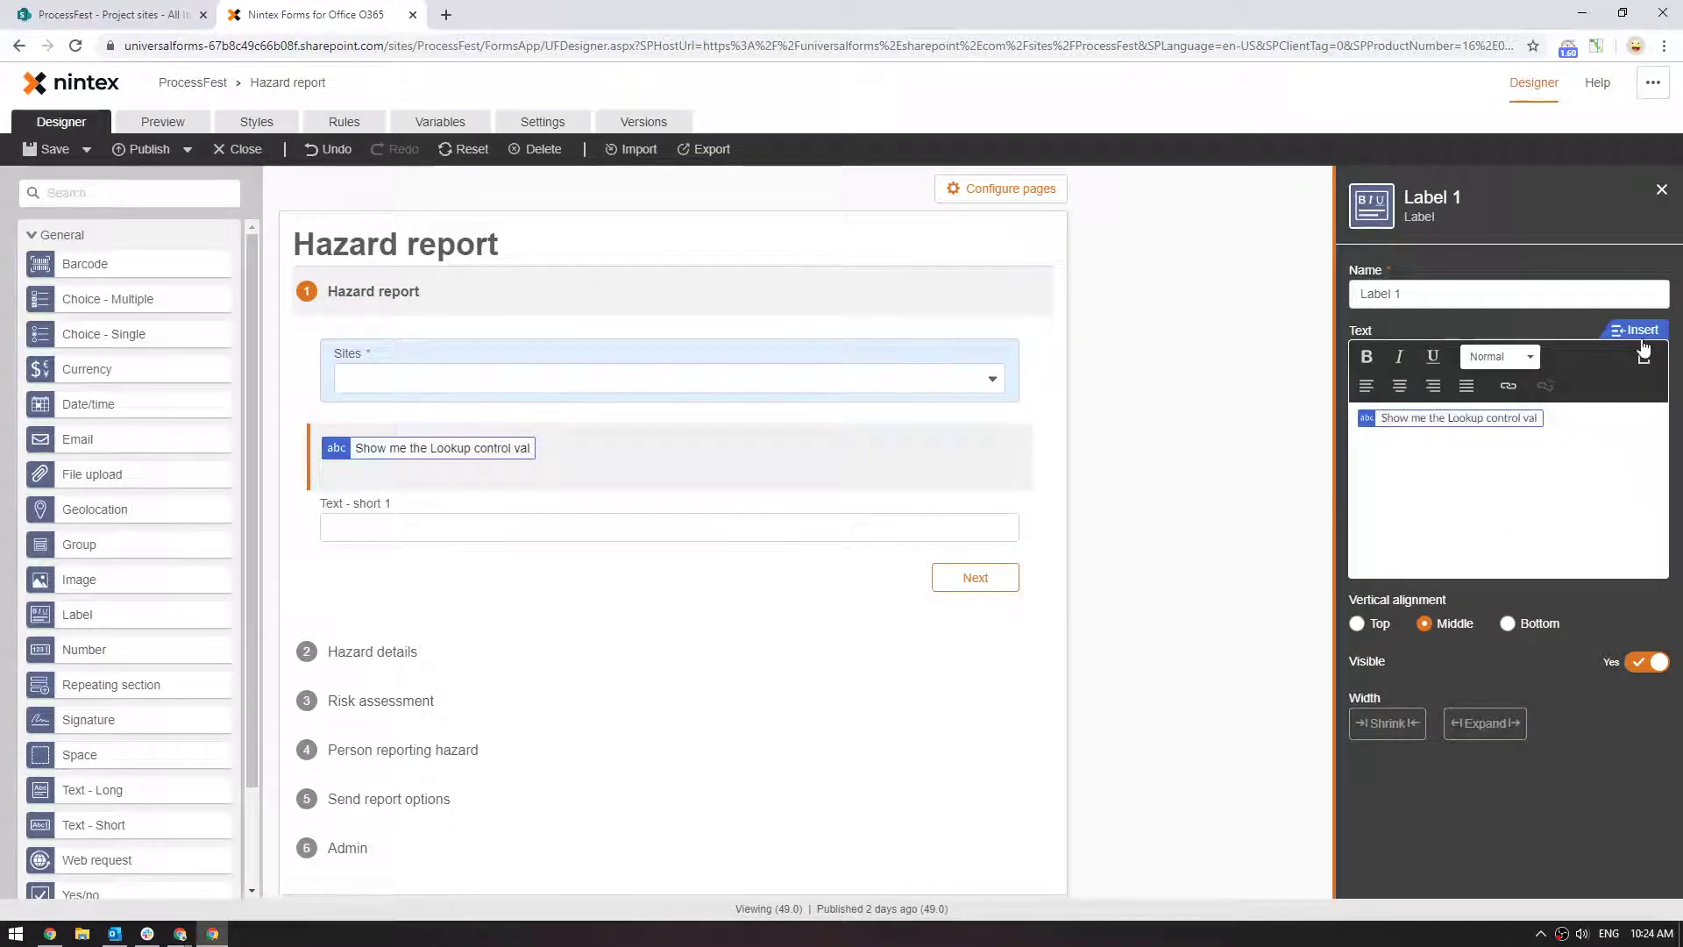
click(1636, 331)
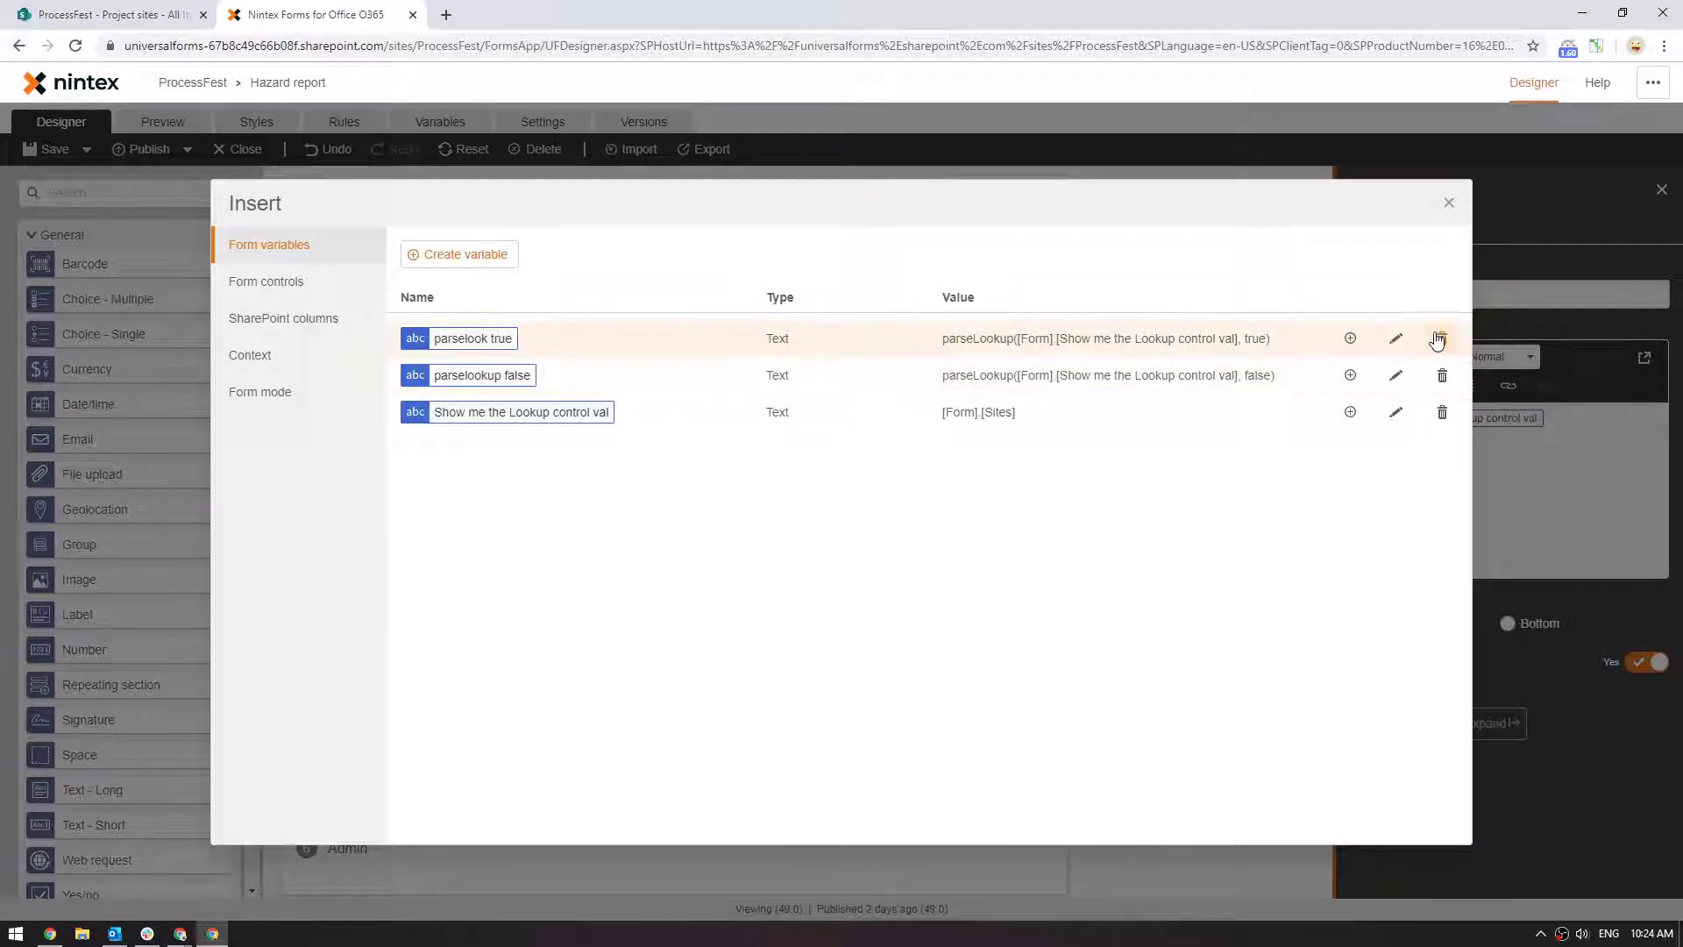
click(1350, 338)
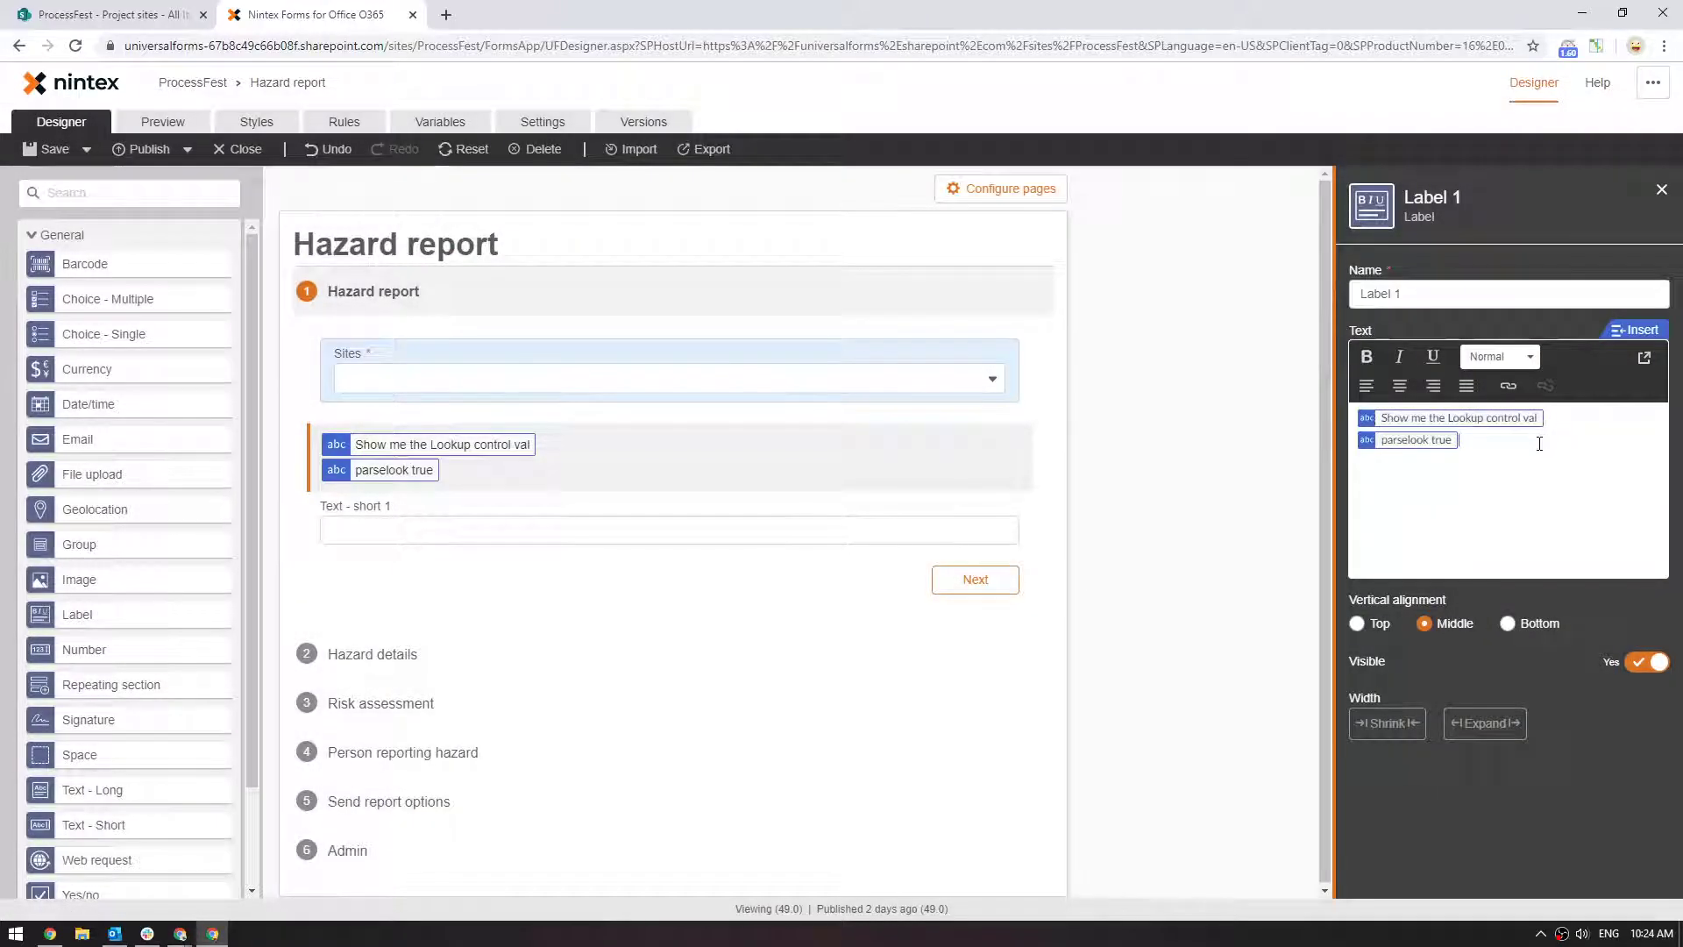
key(Return)
click(1635, 333)
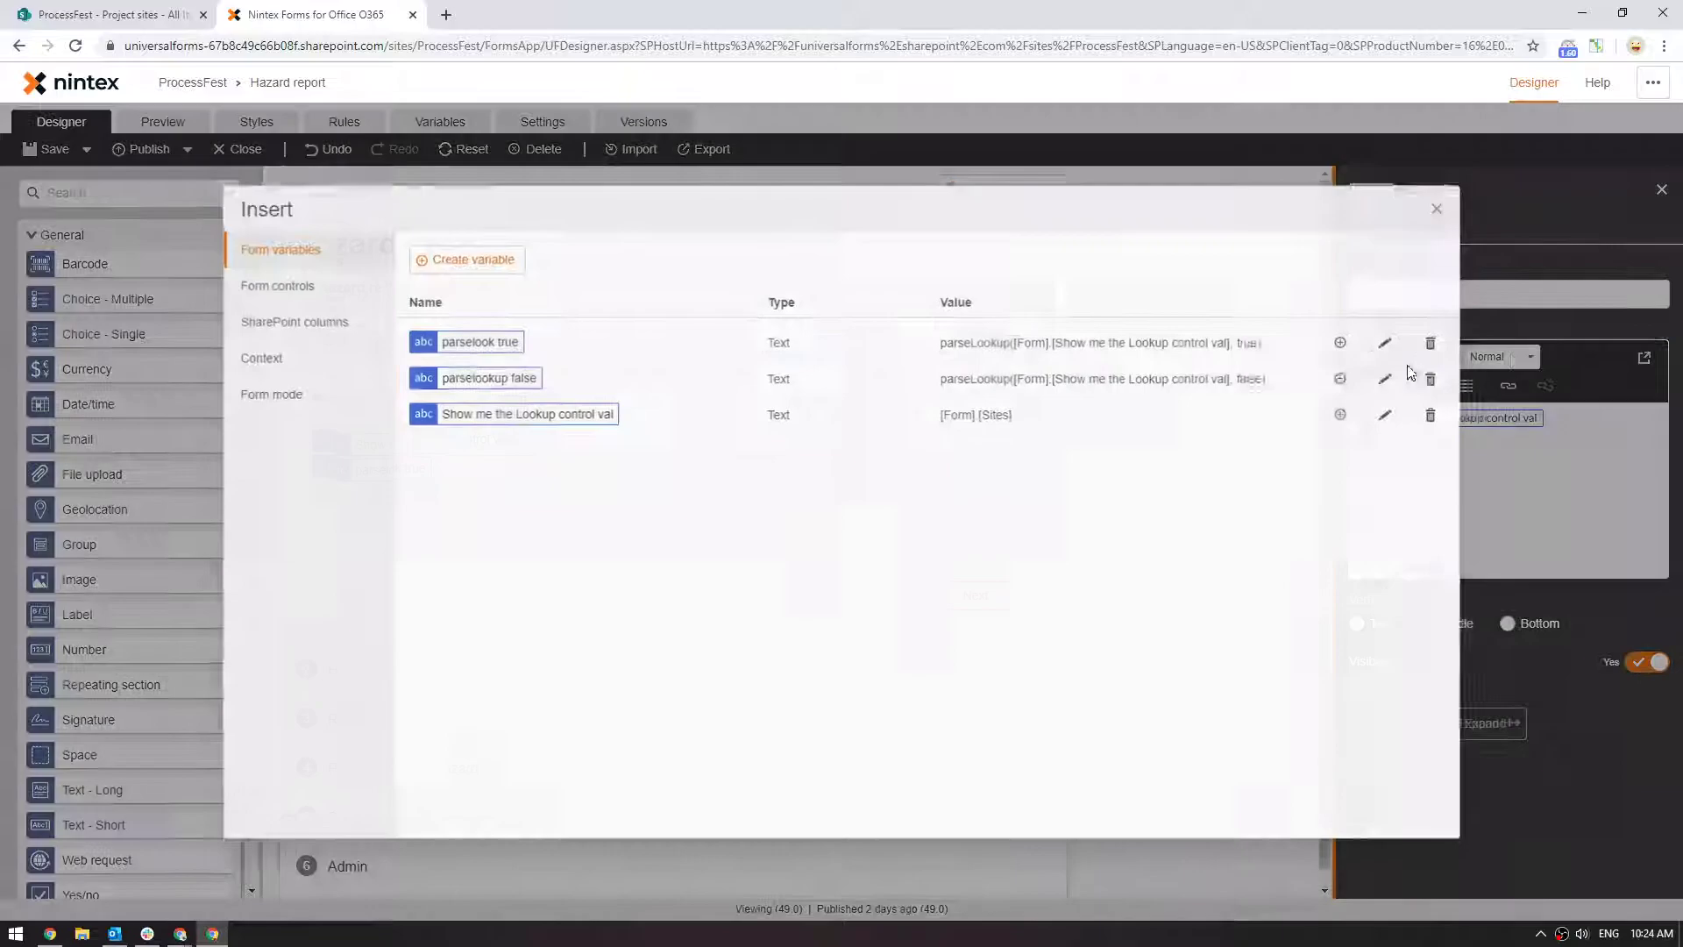
click(1350, 375)
Preview the form with site 3 Farmco Circle and examine the lookup output lines.
click(186, 128)
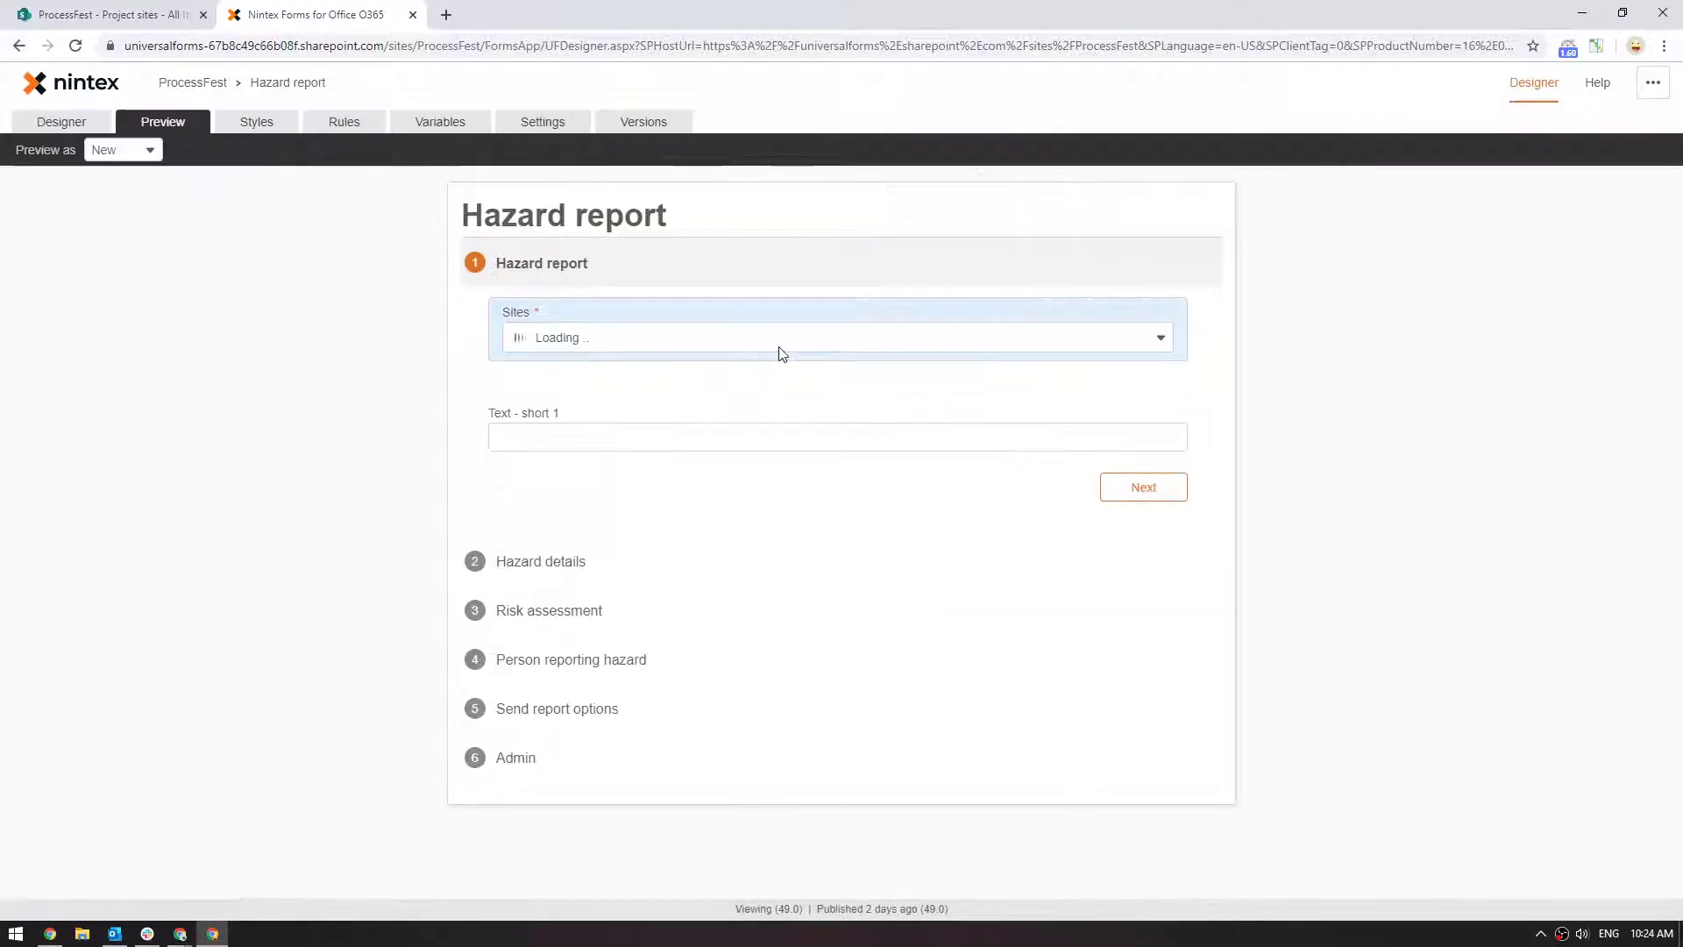
click(777, 347)
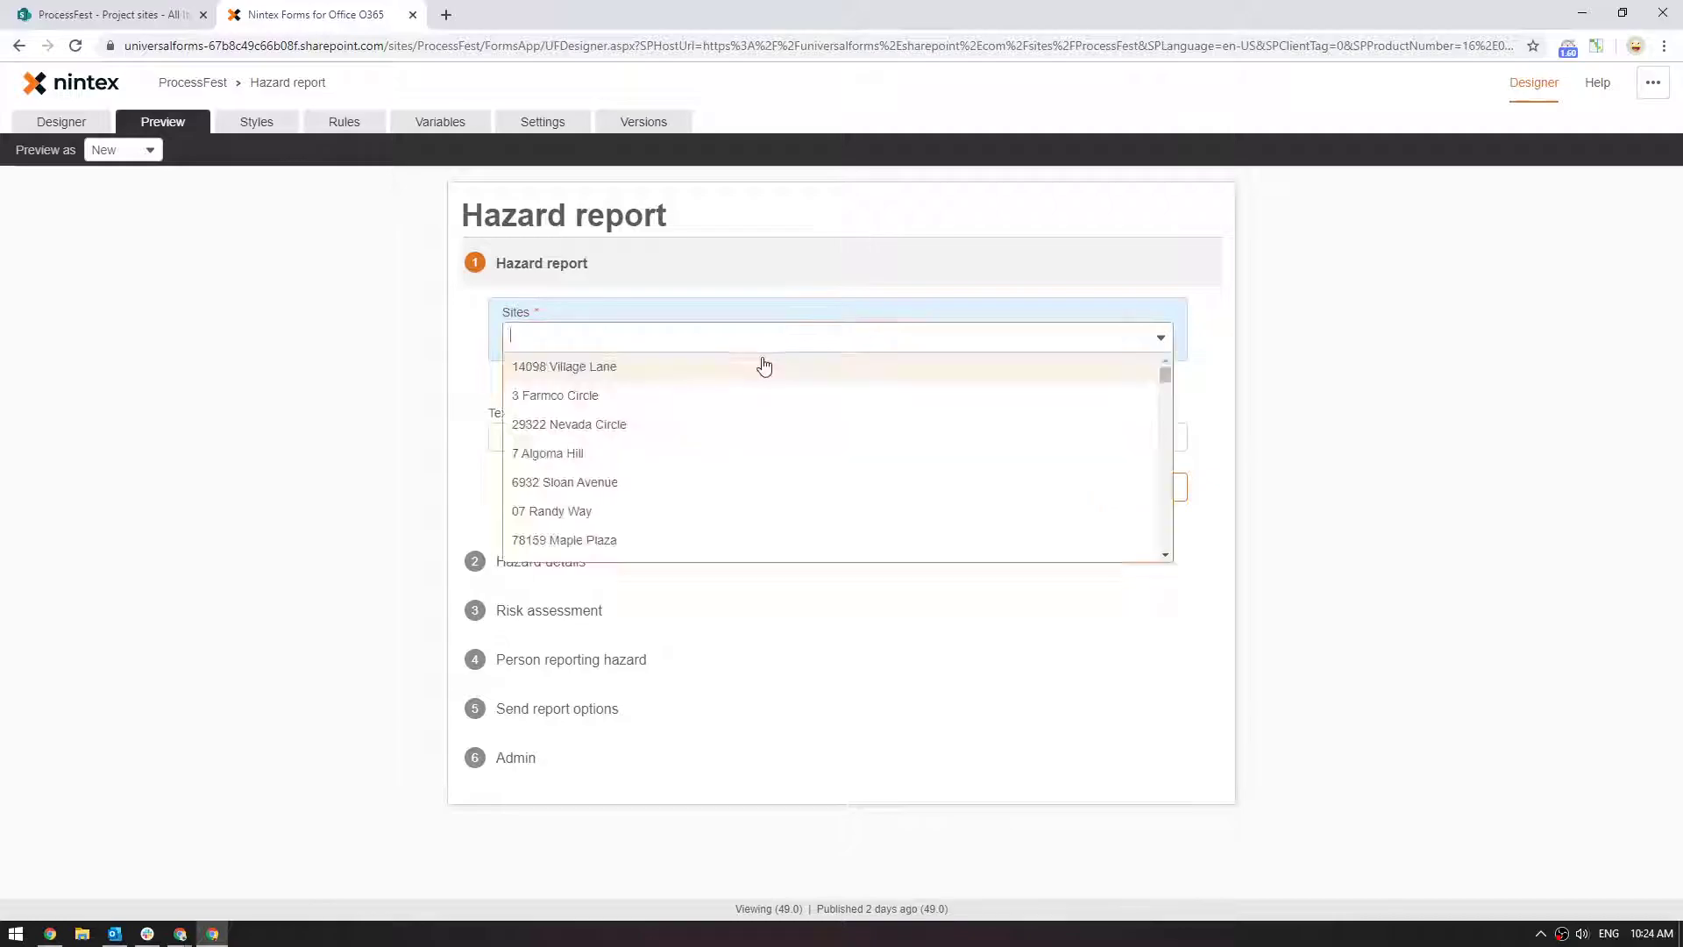
click(701, 411)
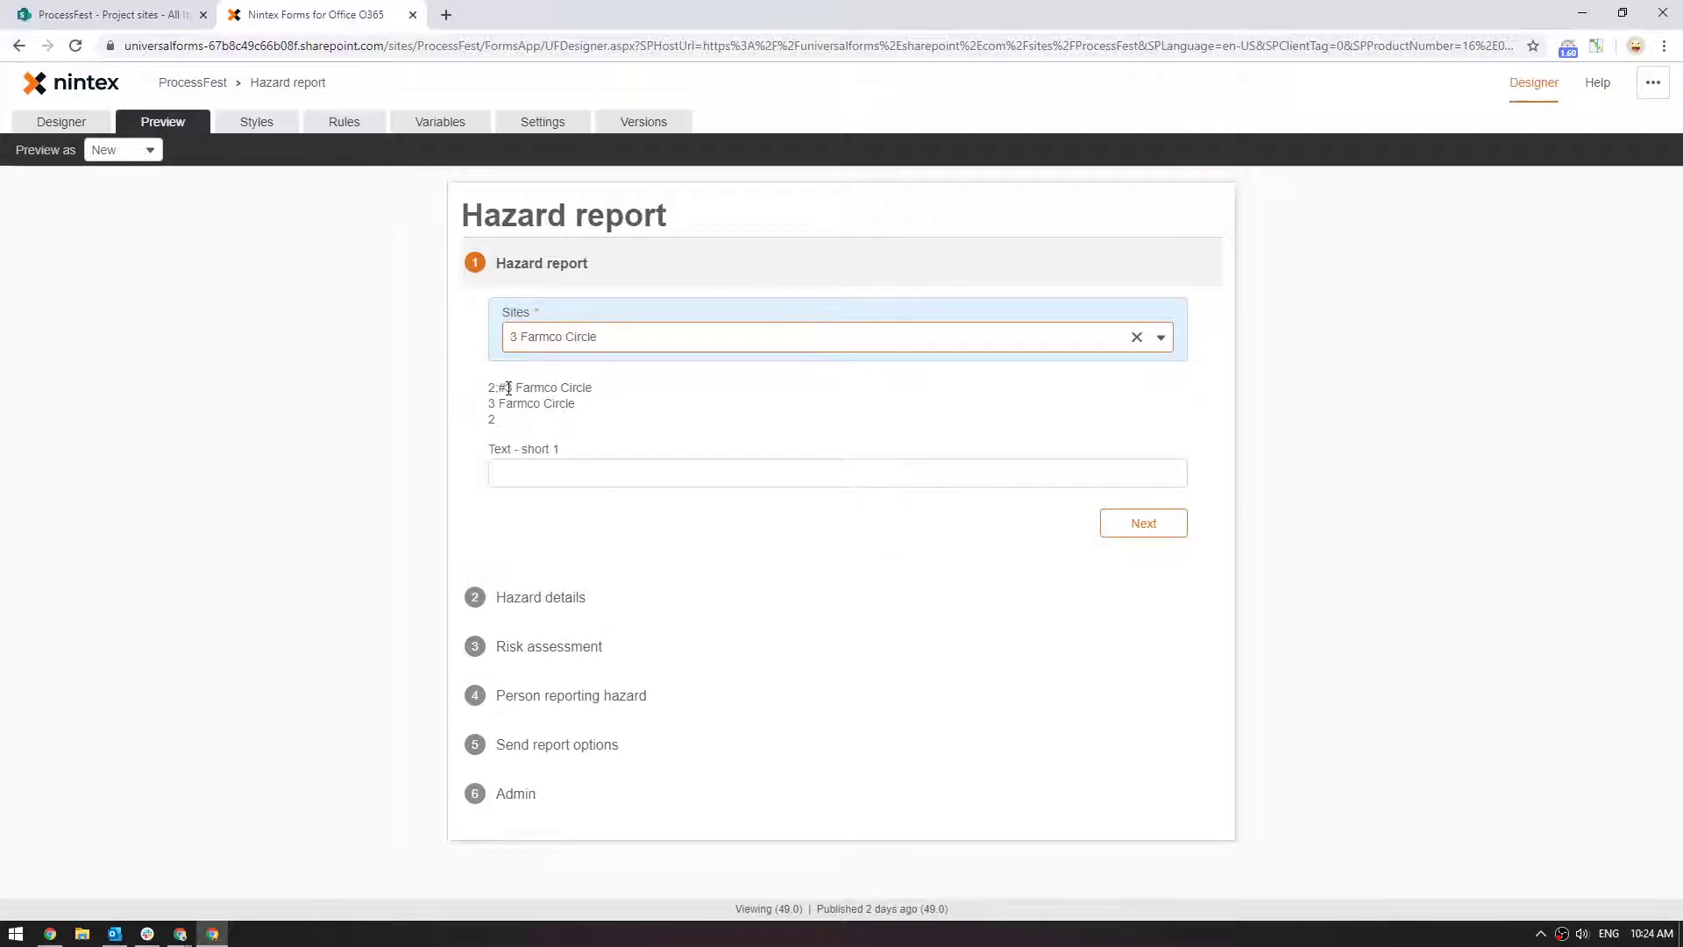
drag(509, 387, 595, 392)
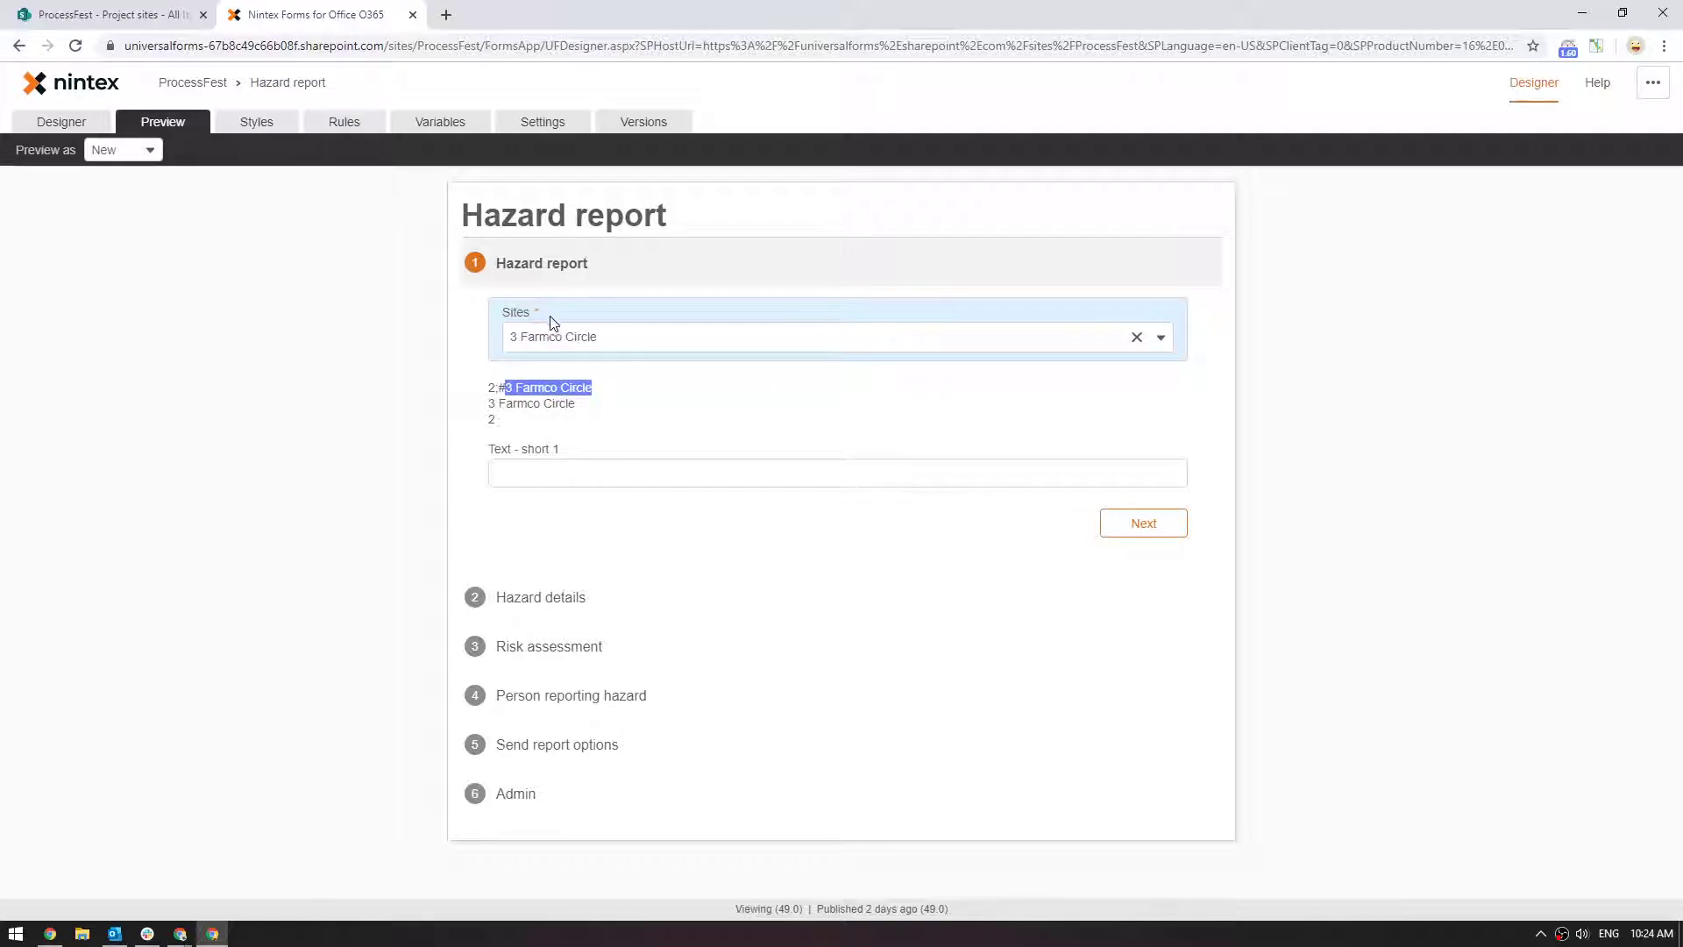
click(502, 425)
triple_click(489, 421)
click(496, 386)
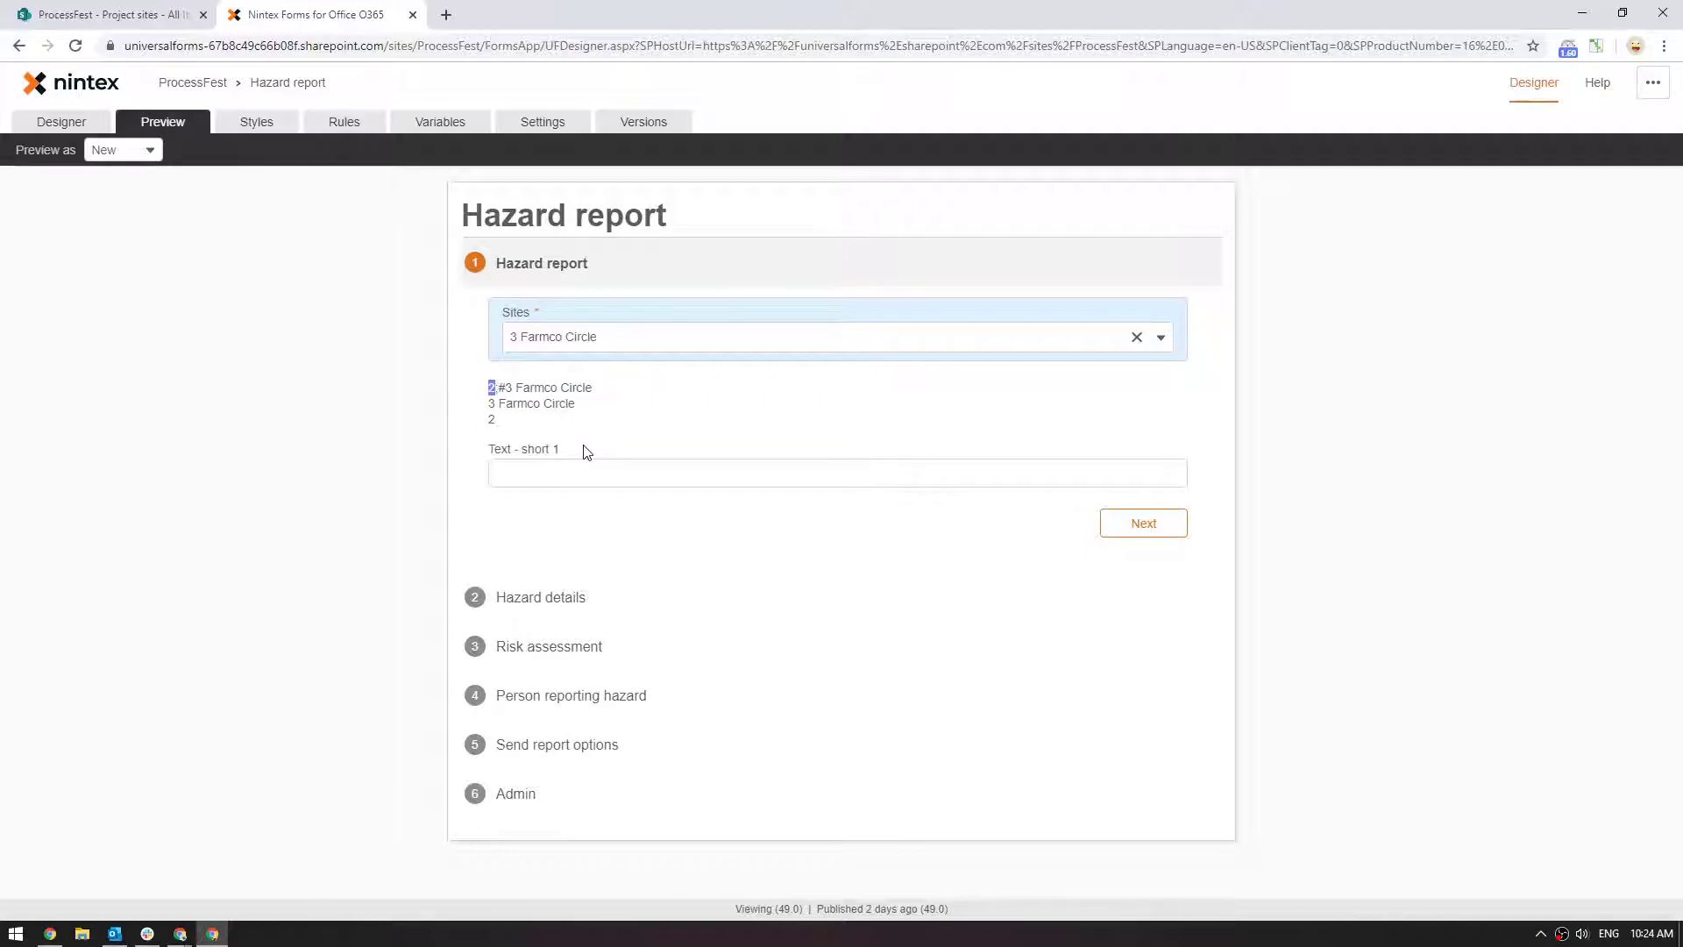
Compare the outputs with the SharePoint Project sites list, noting the site's numeric ID.
click(110, 15)
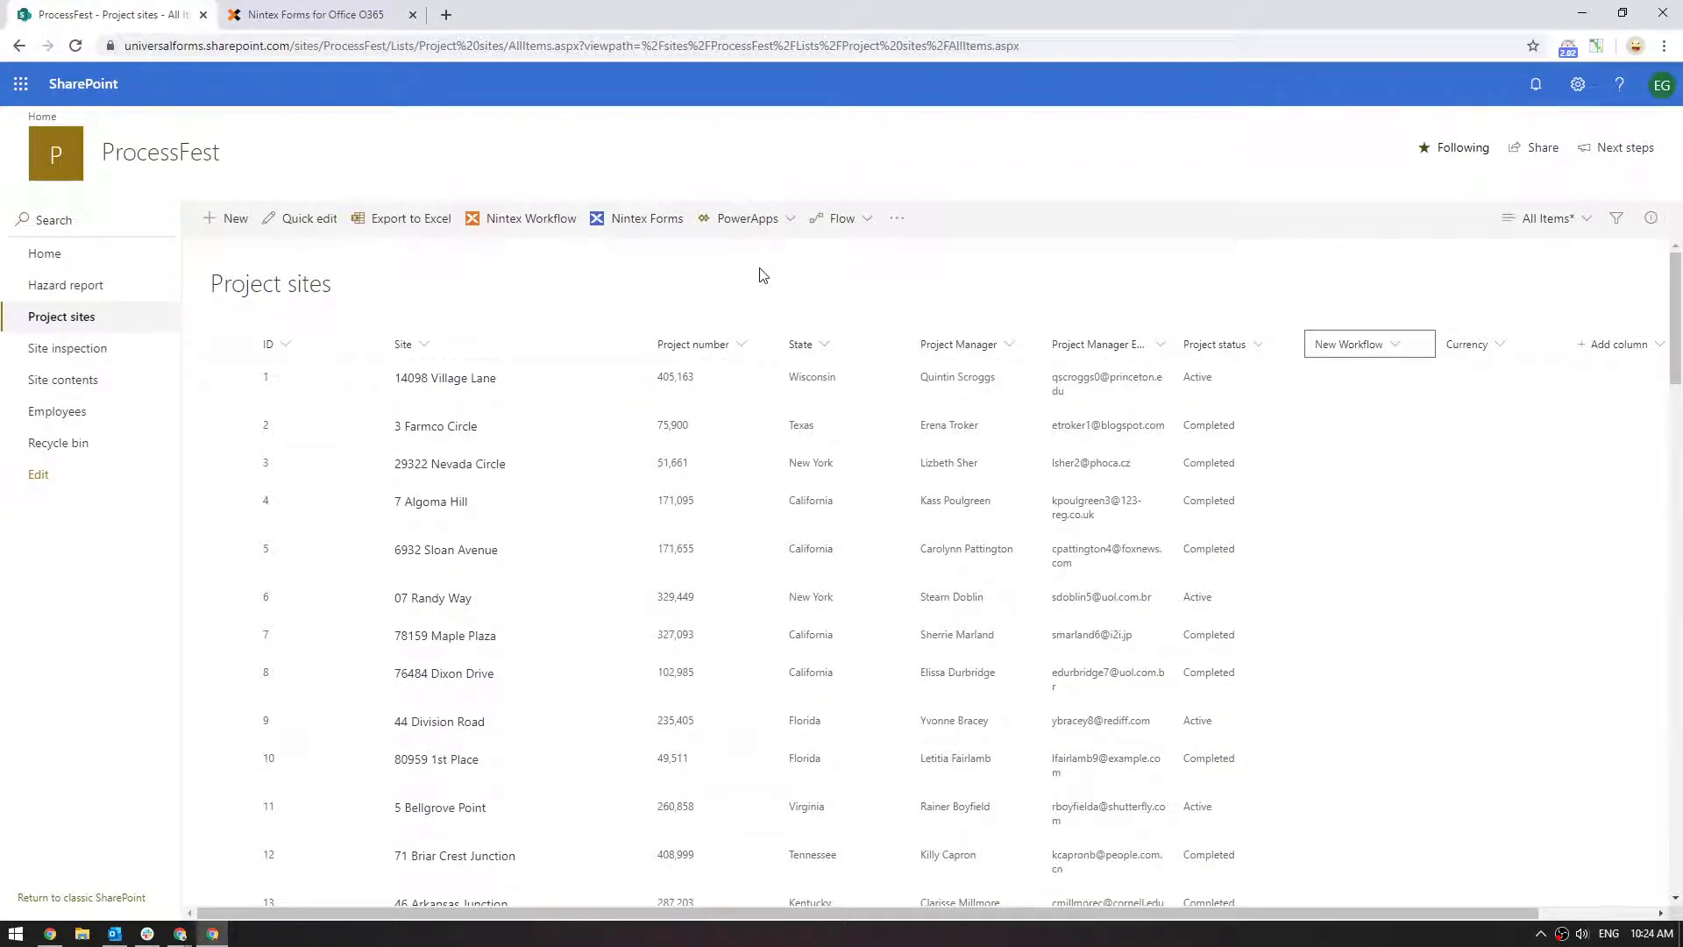
click(343, 17)
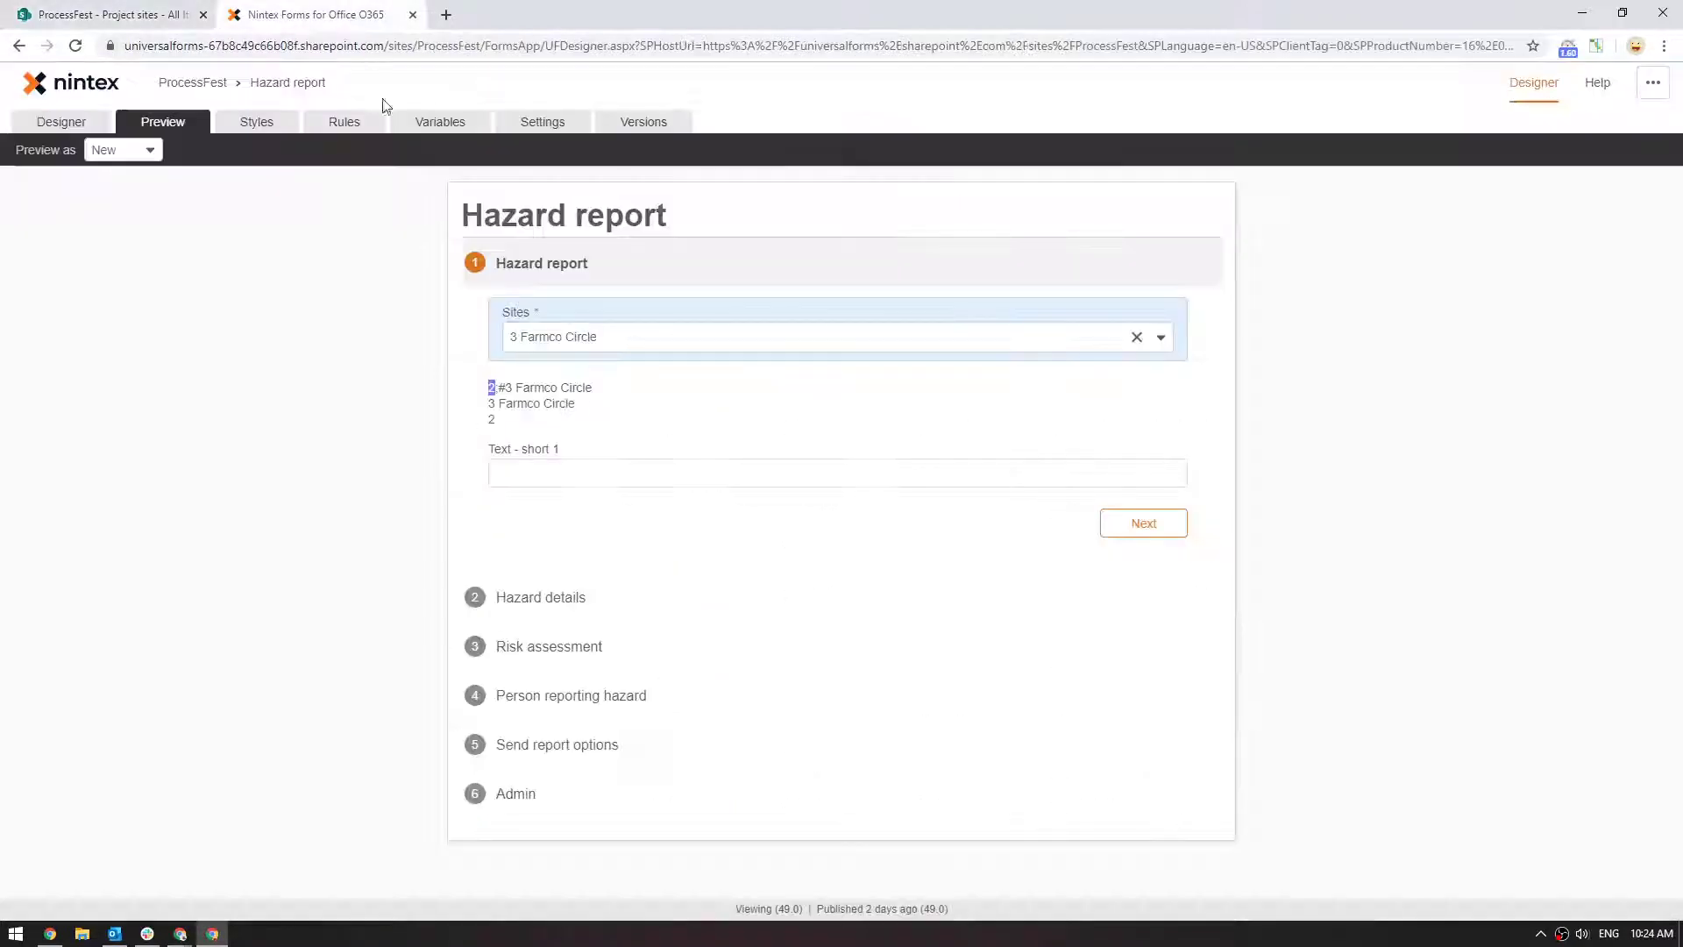
click(492, 418)
click(504, 430)
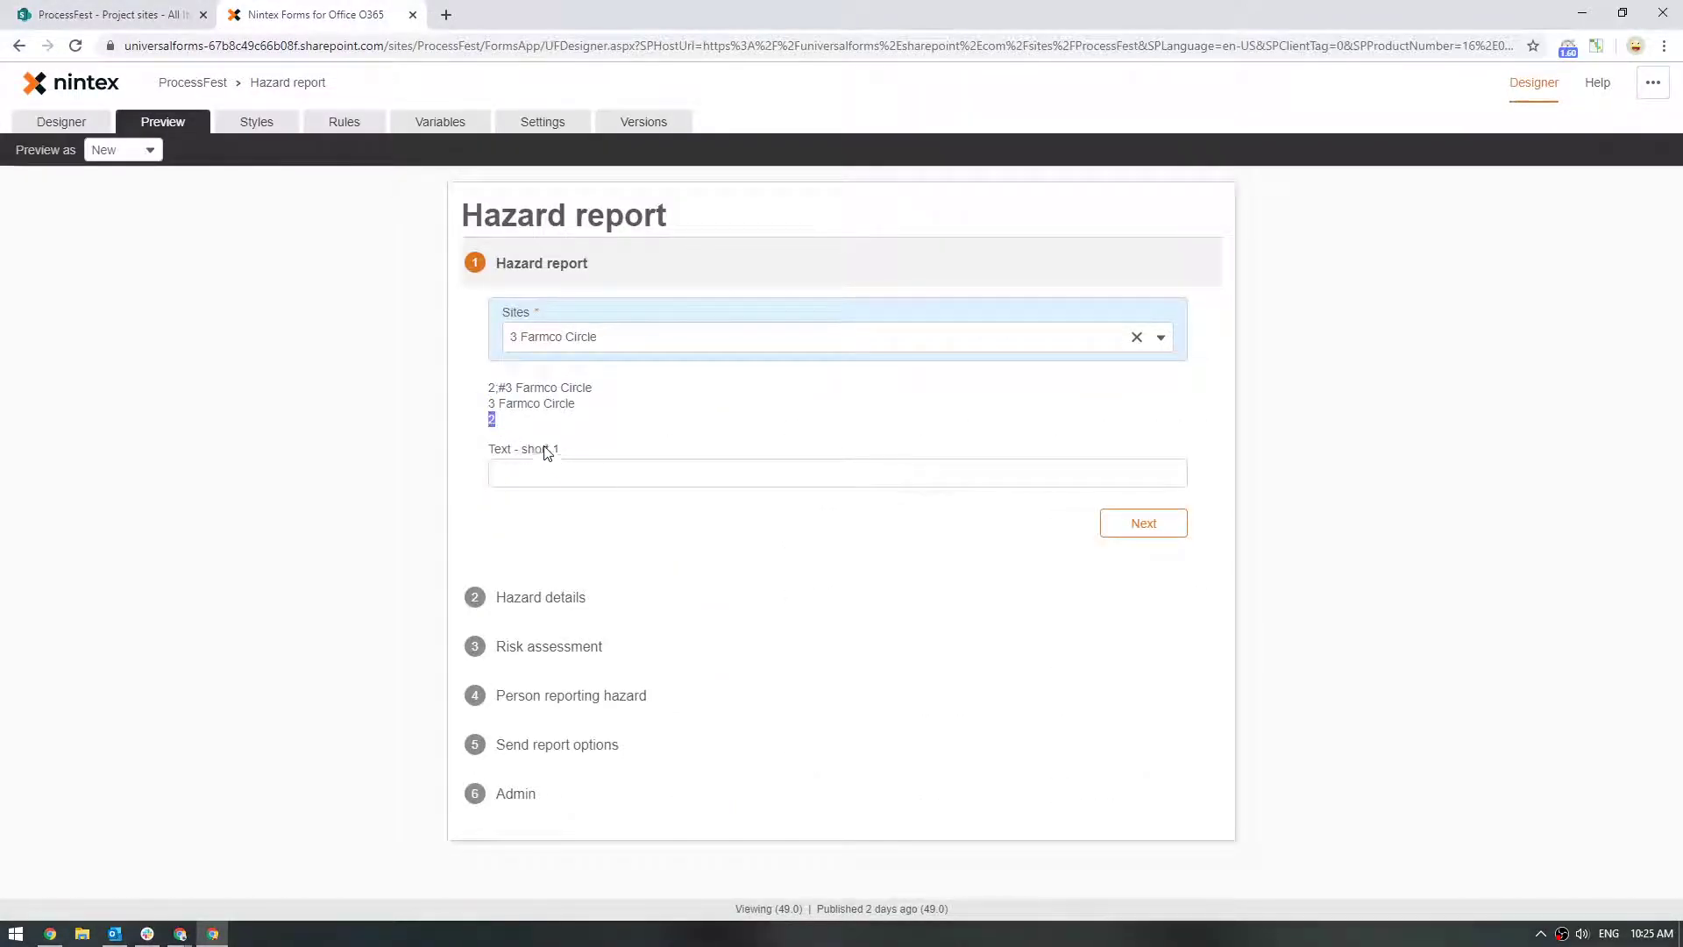
Start a new variable with the lookup function and read its parameters in the function reference.
click(432, 127)
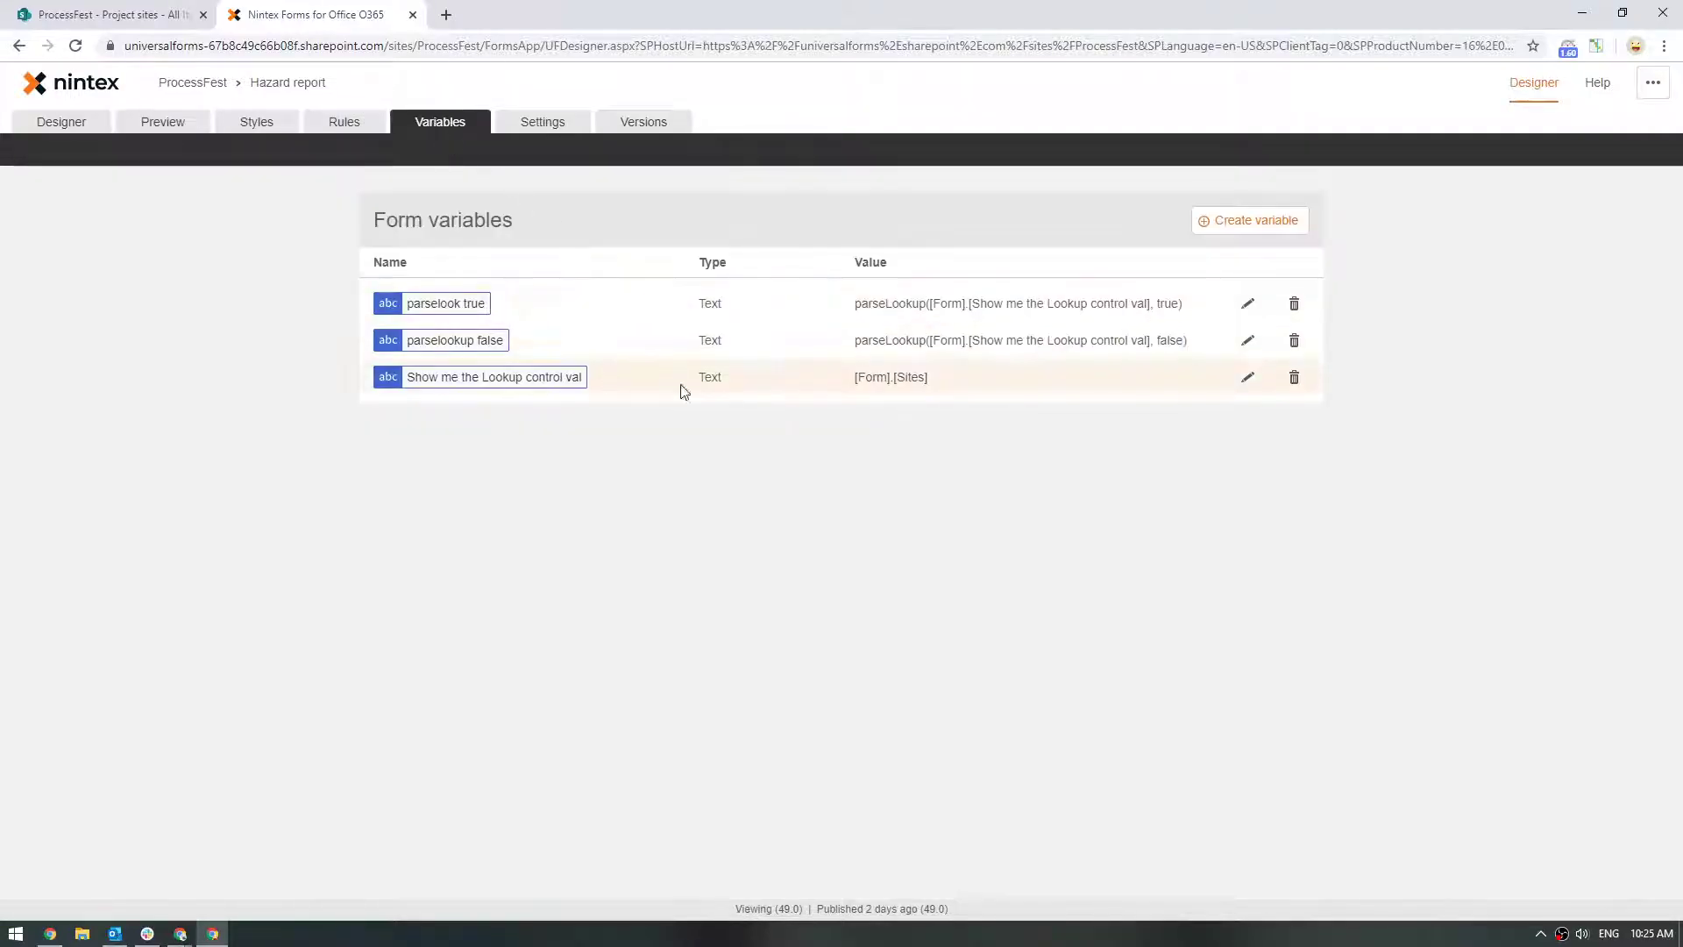
click(1243, 219)
click(561, 448)
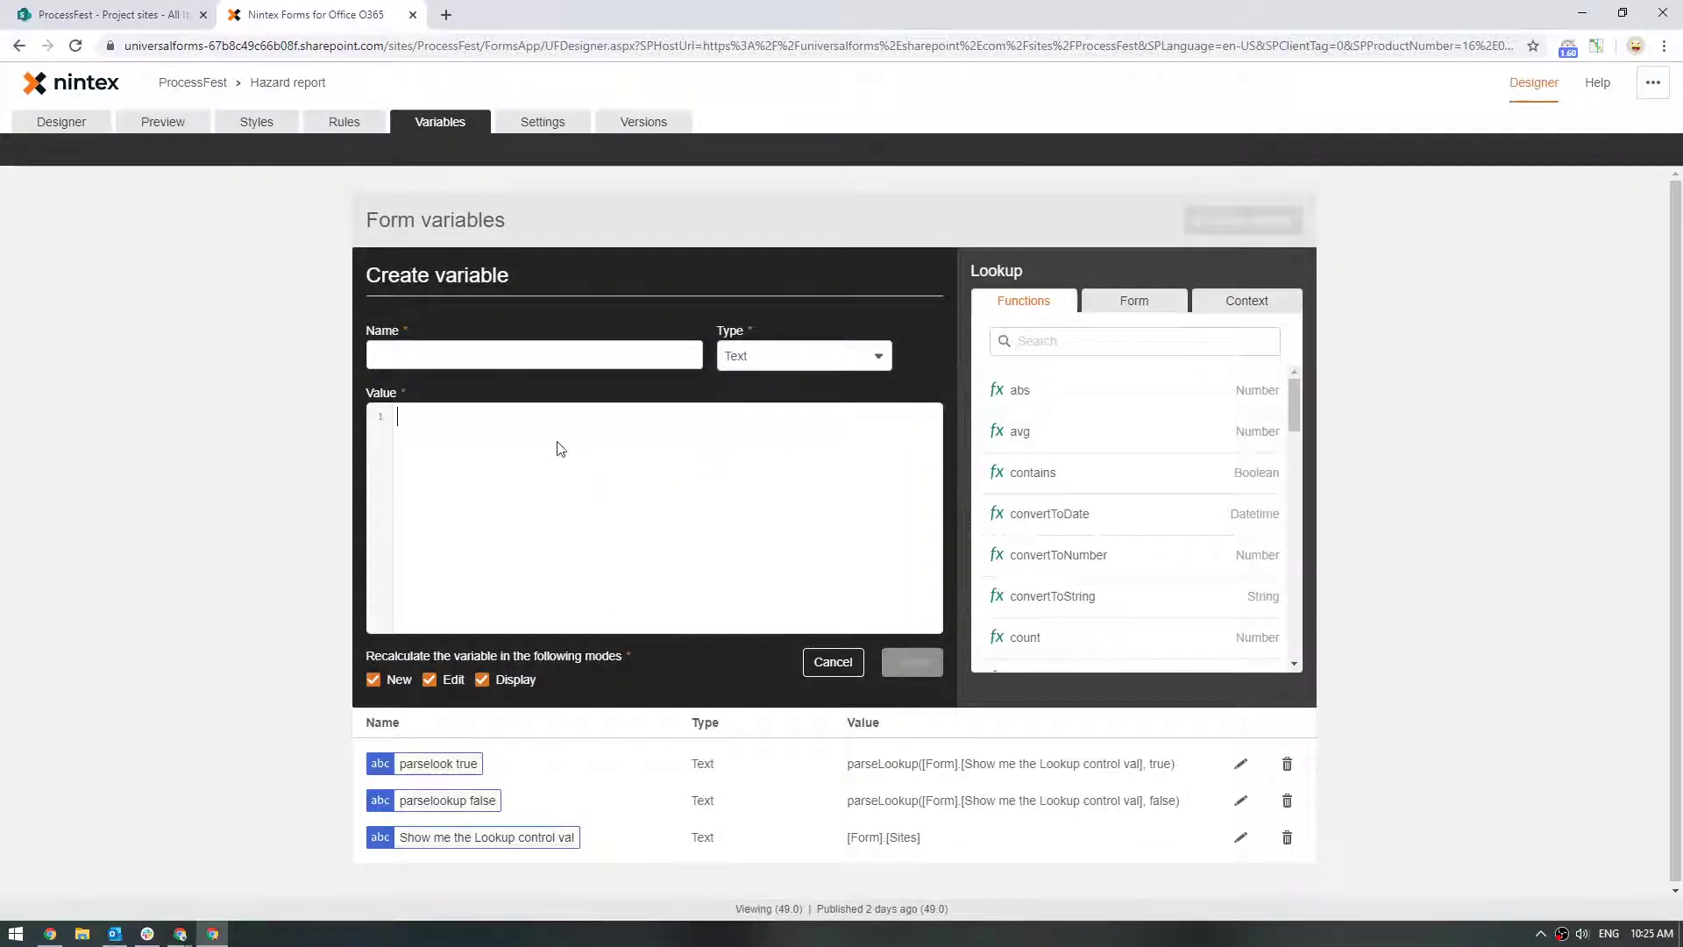
text(look)
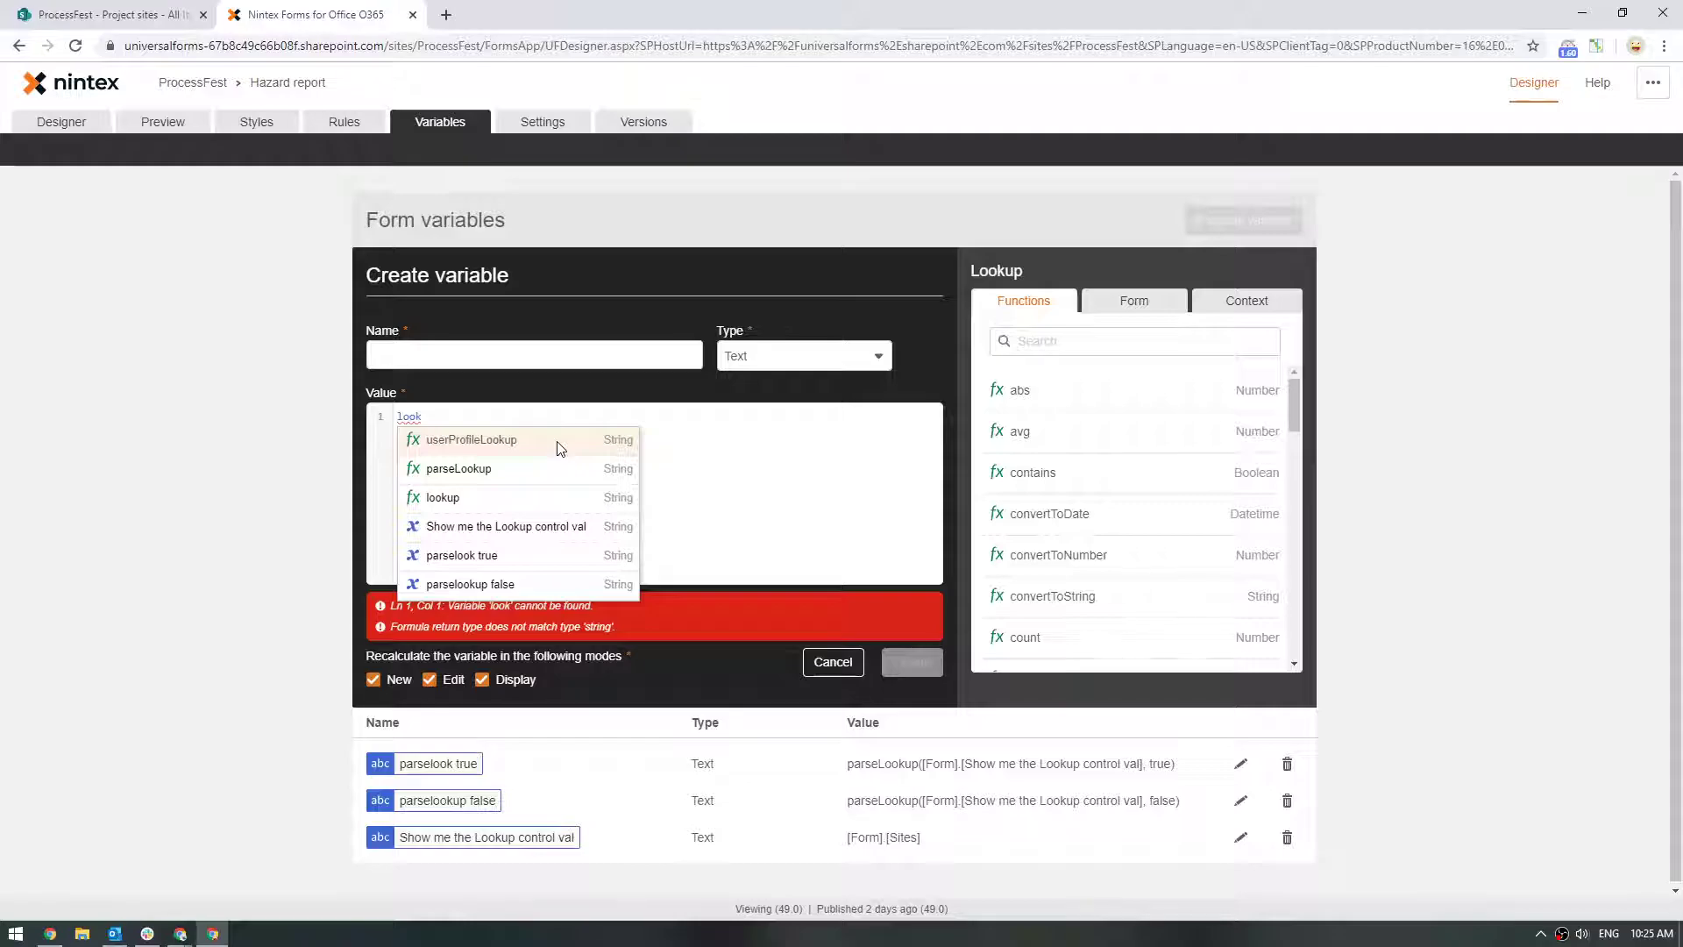
key(Down)
key(Down)
key(Return)
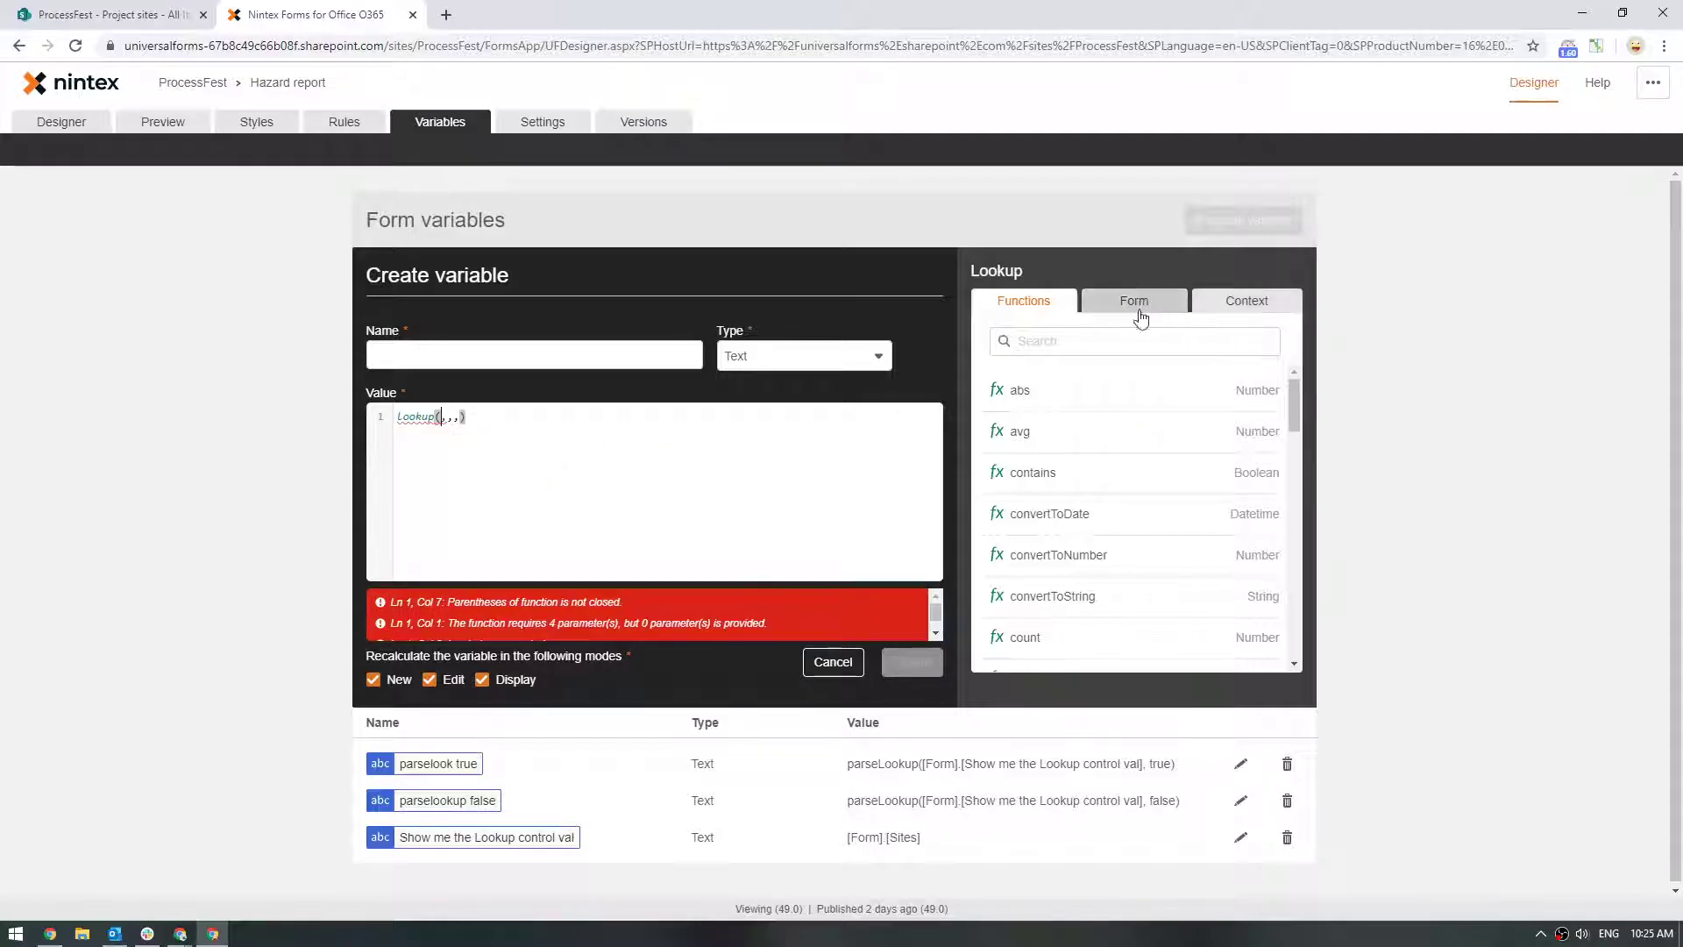
click(1128, 344)
text(look)
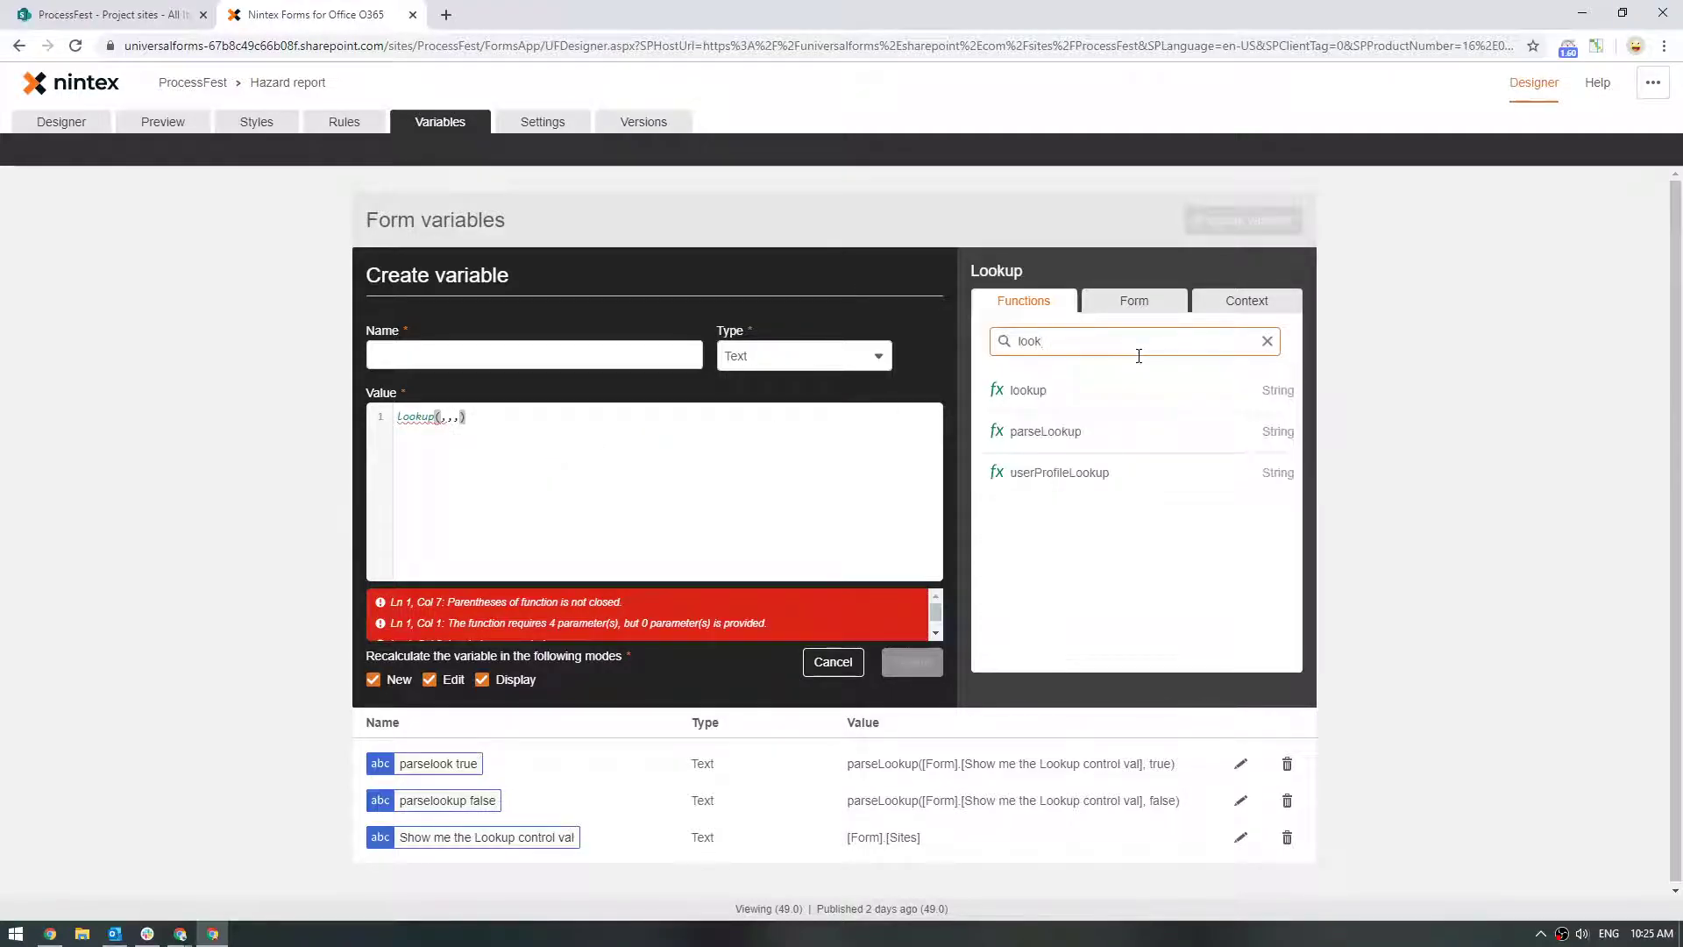
click(1139, 390)
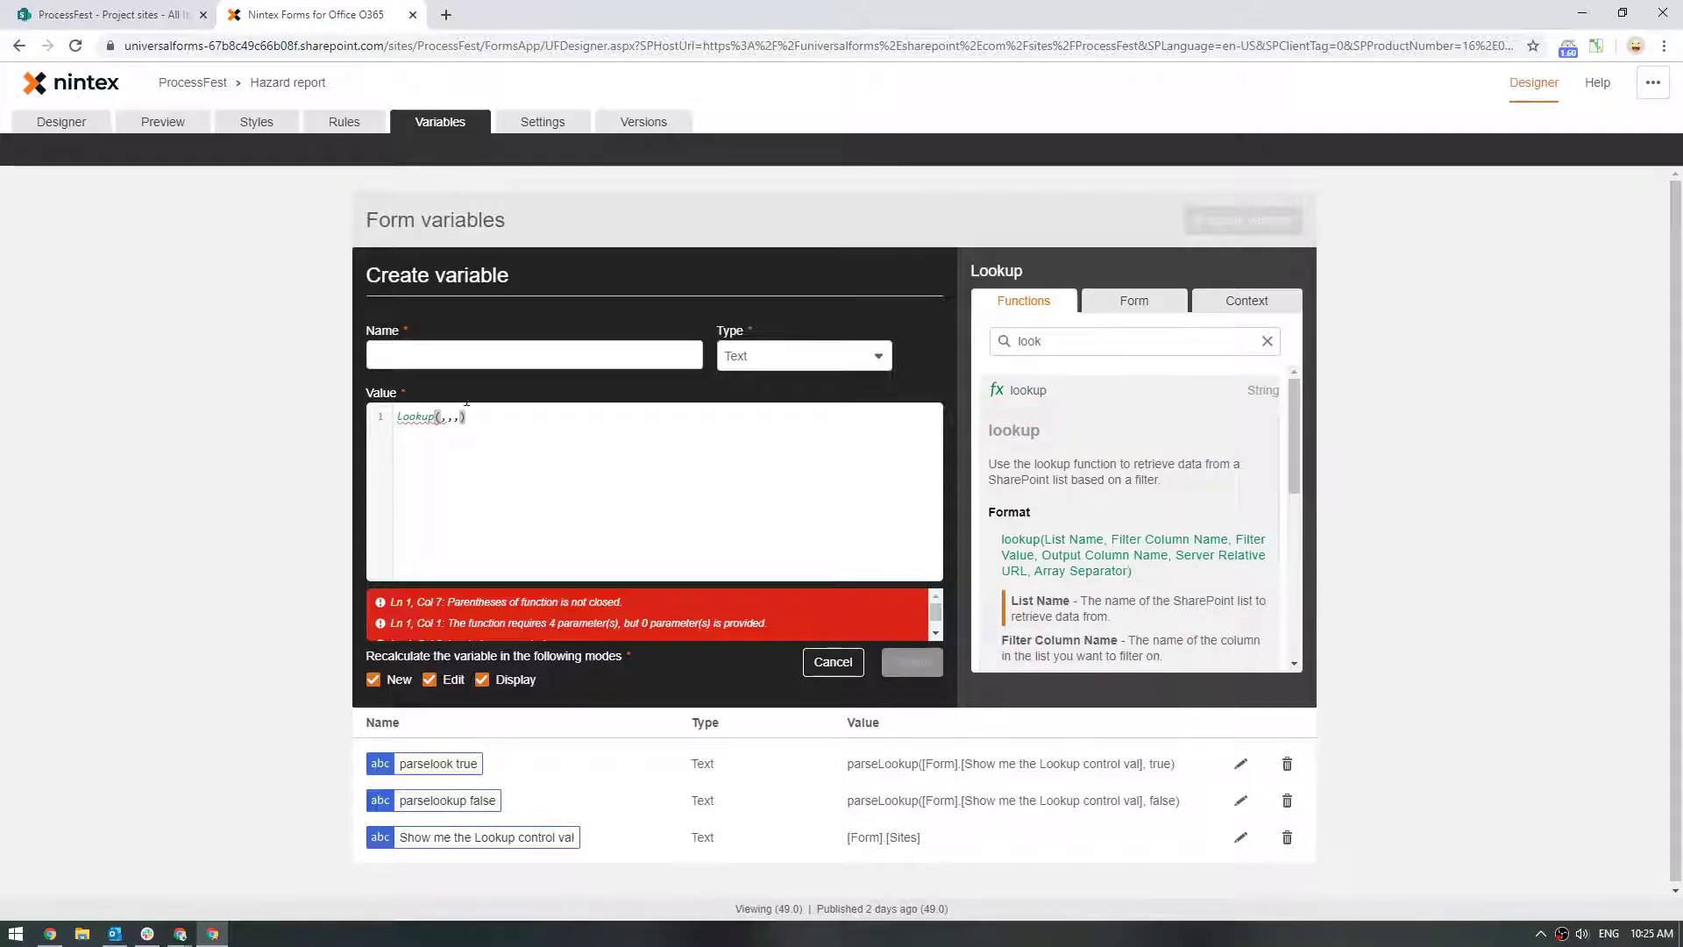
Name it Look project manager and enter "Project sites" and "ID" as lookup arguments, checking the SharePoint list.
click(440, 346)
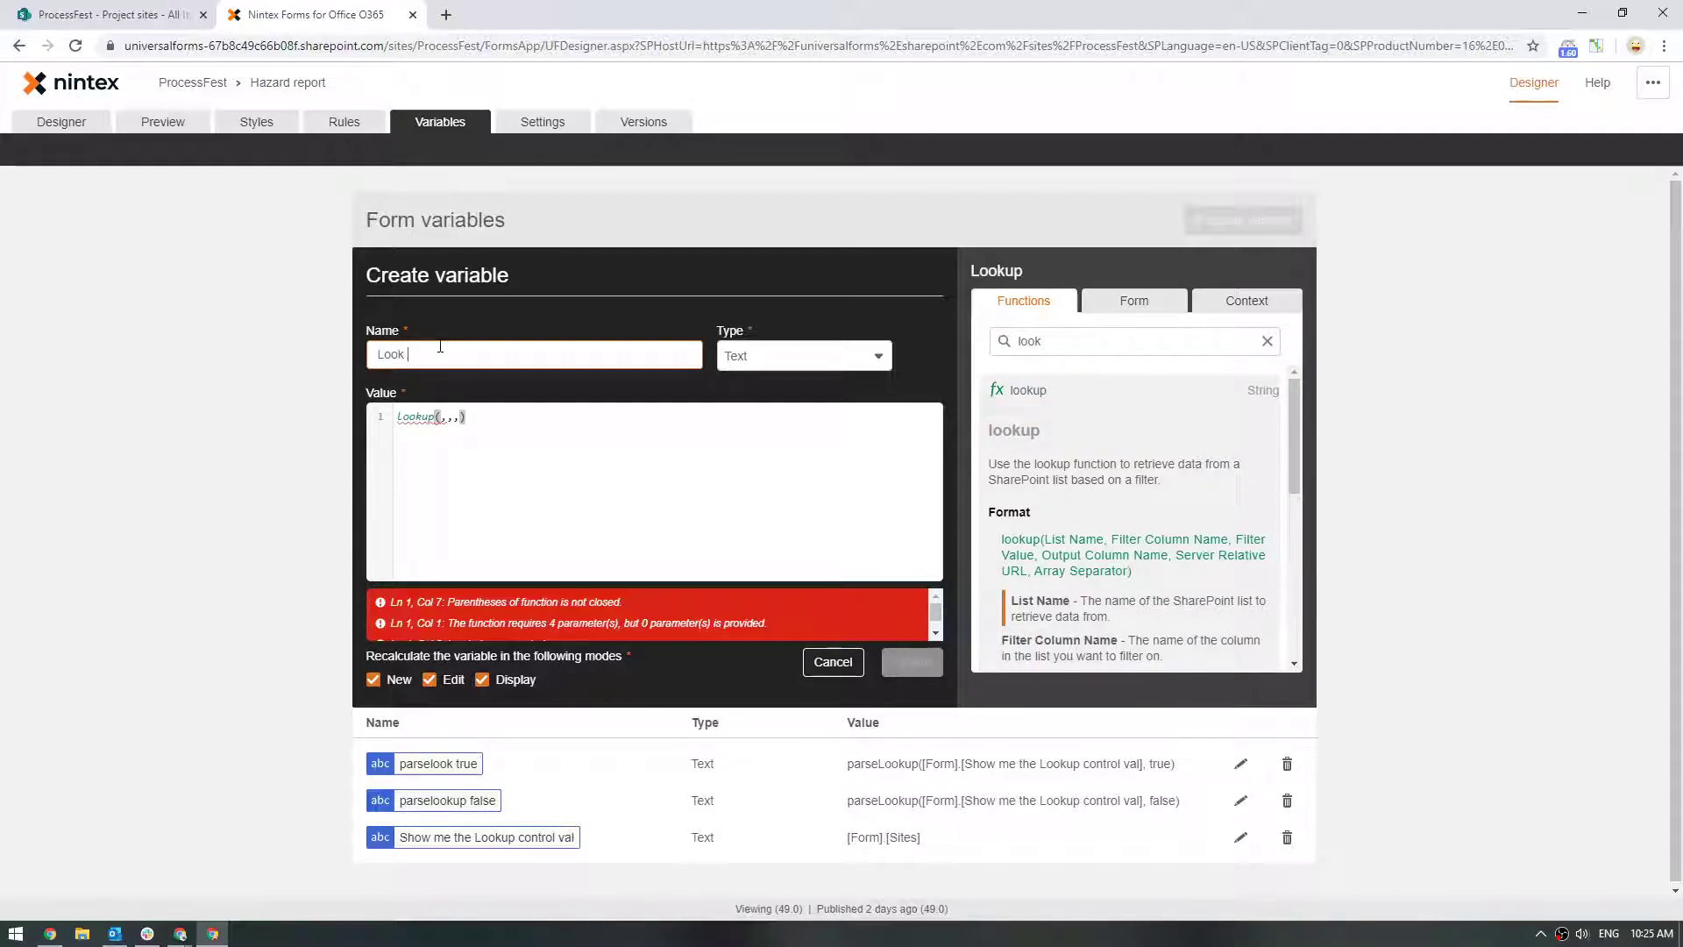
text(Look project manager)
click(442, 416)
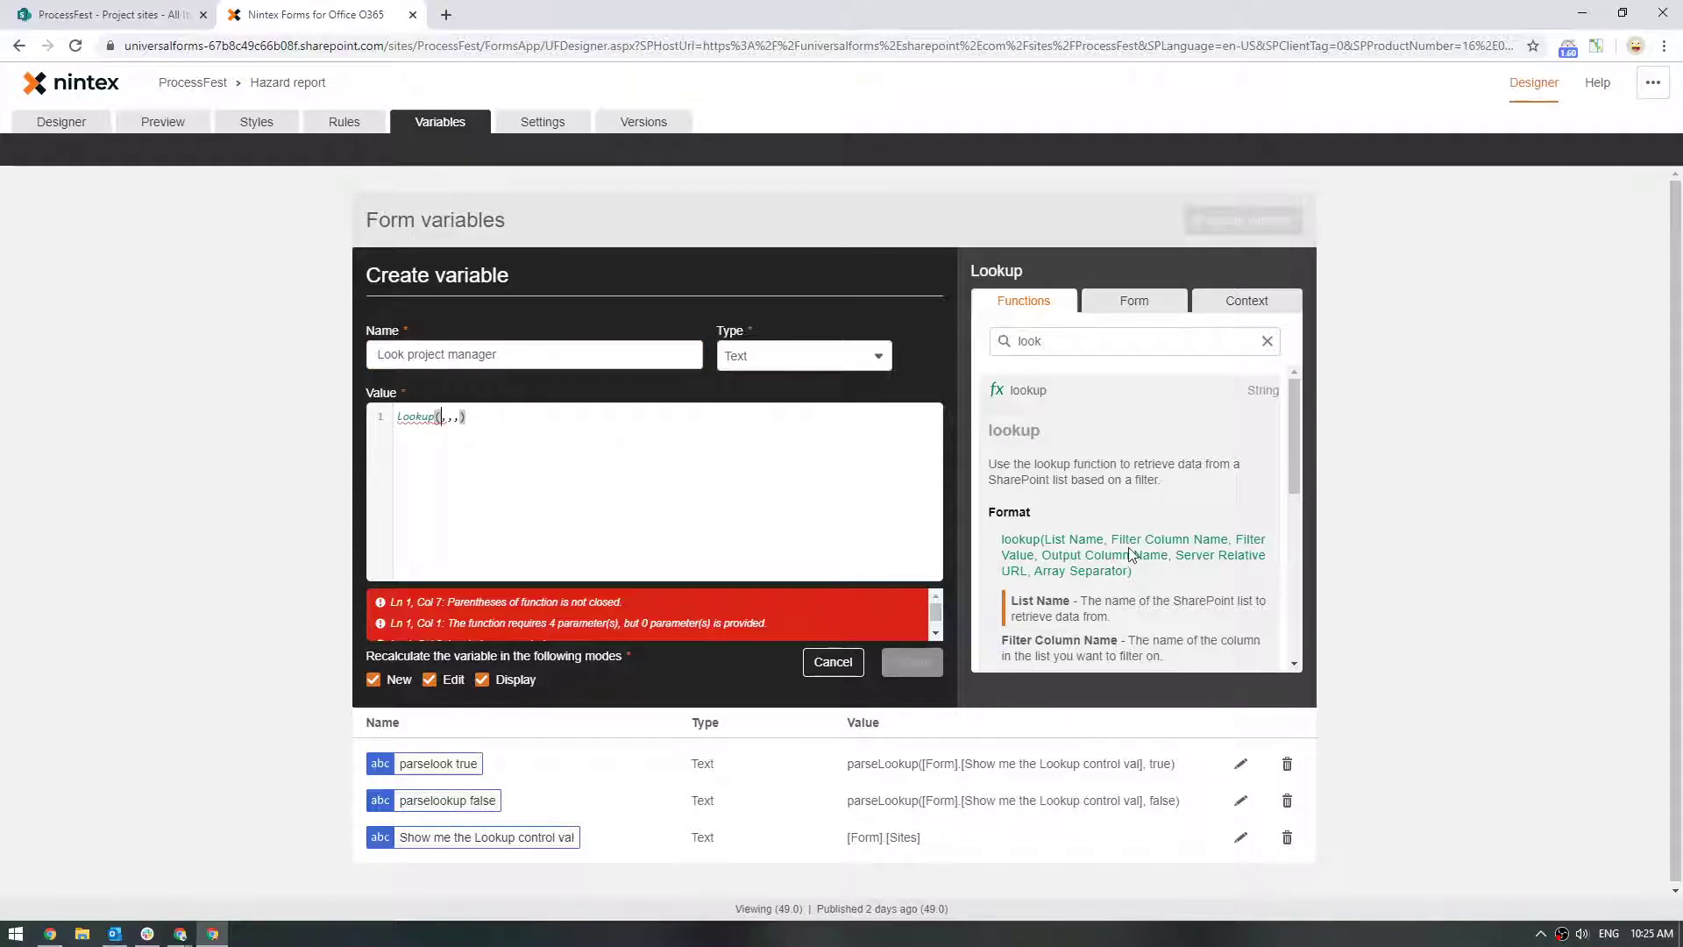
text("Project sites")
click(114, 14)
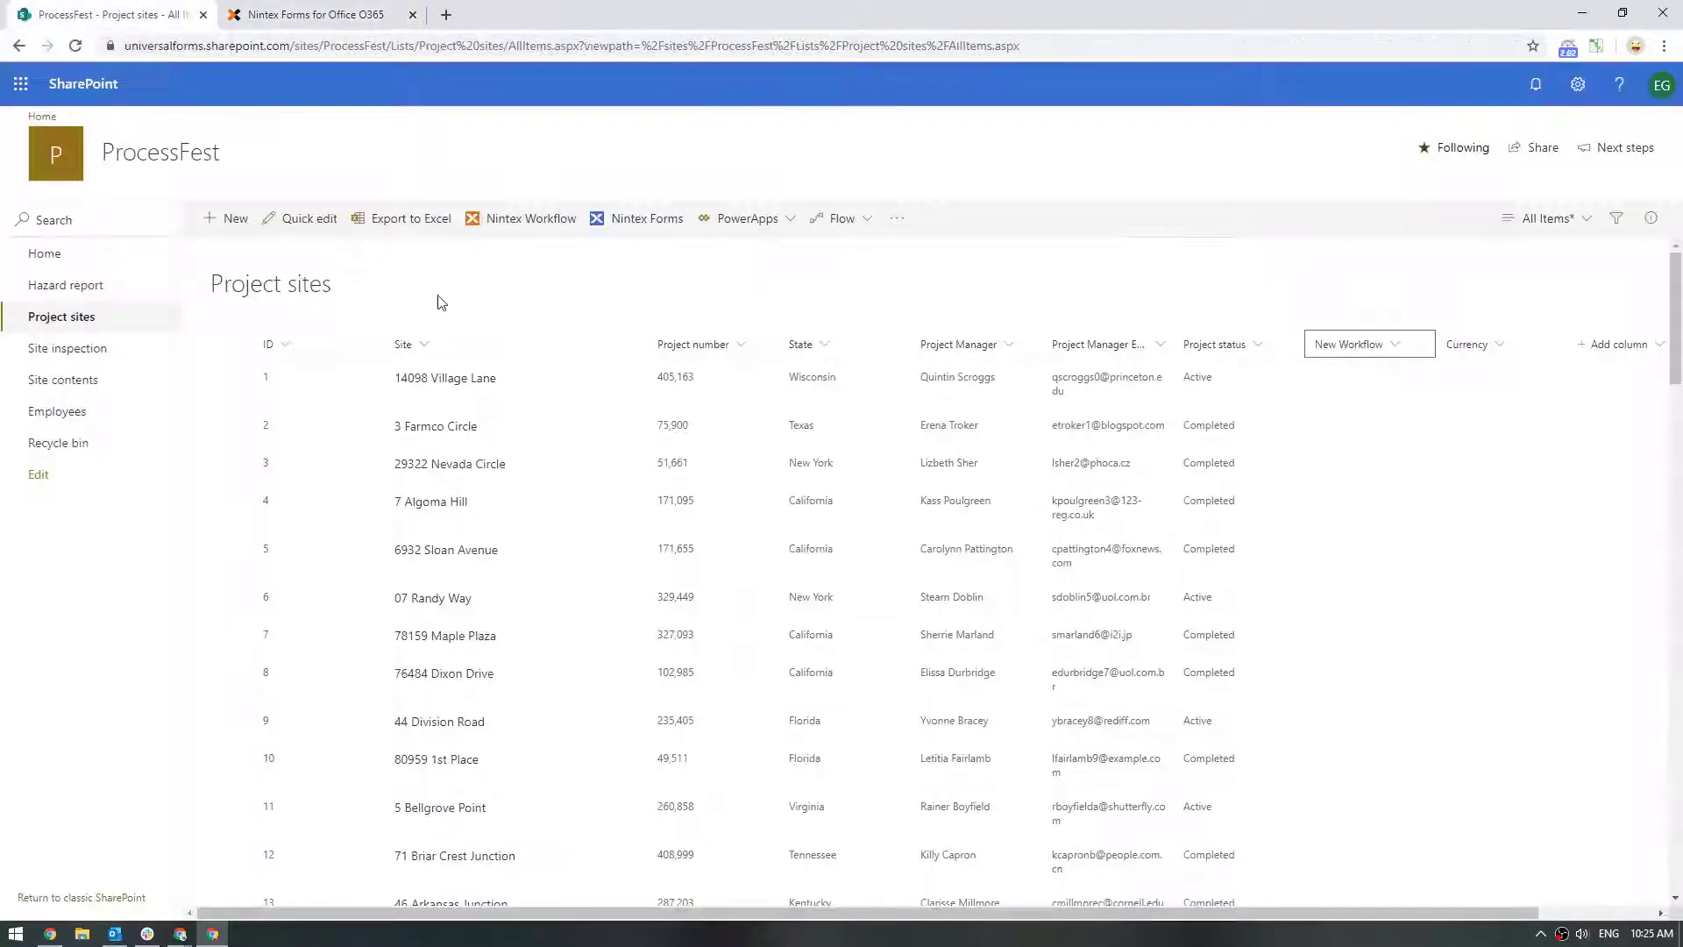
click(342, 14)
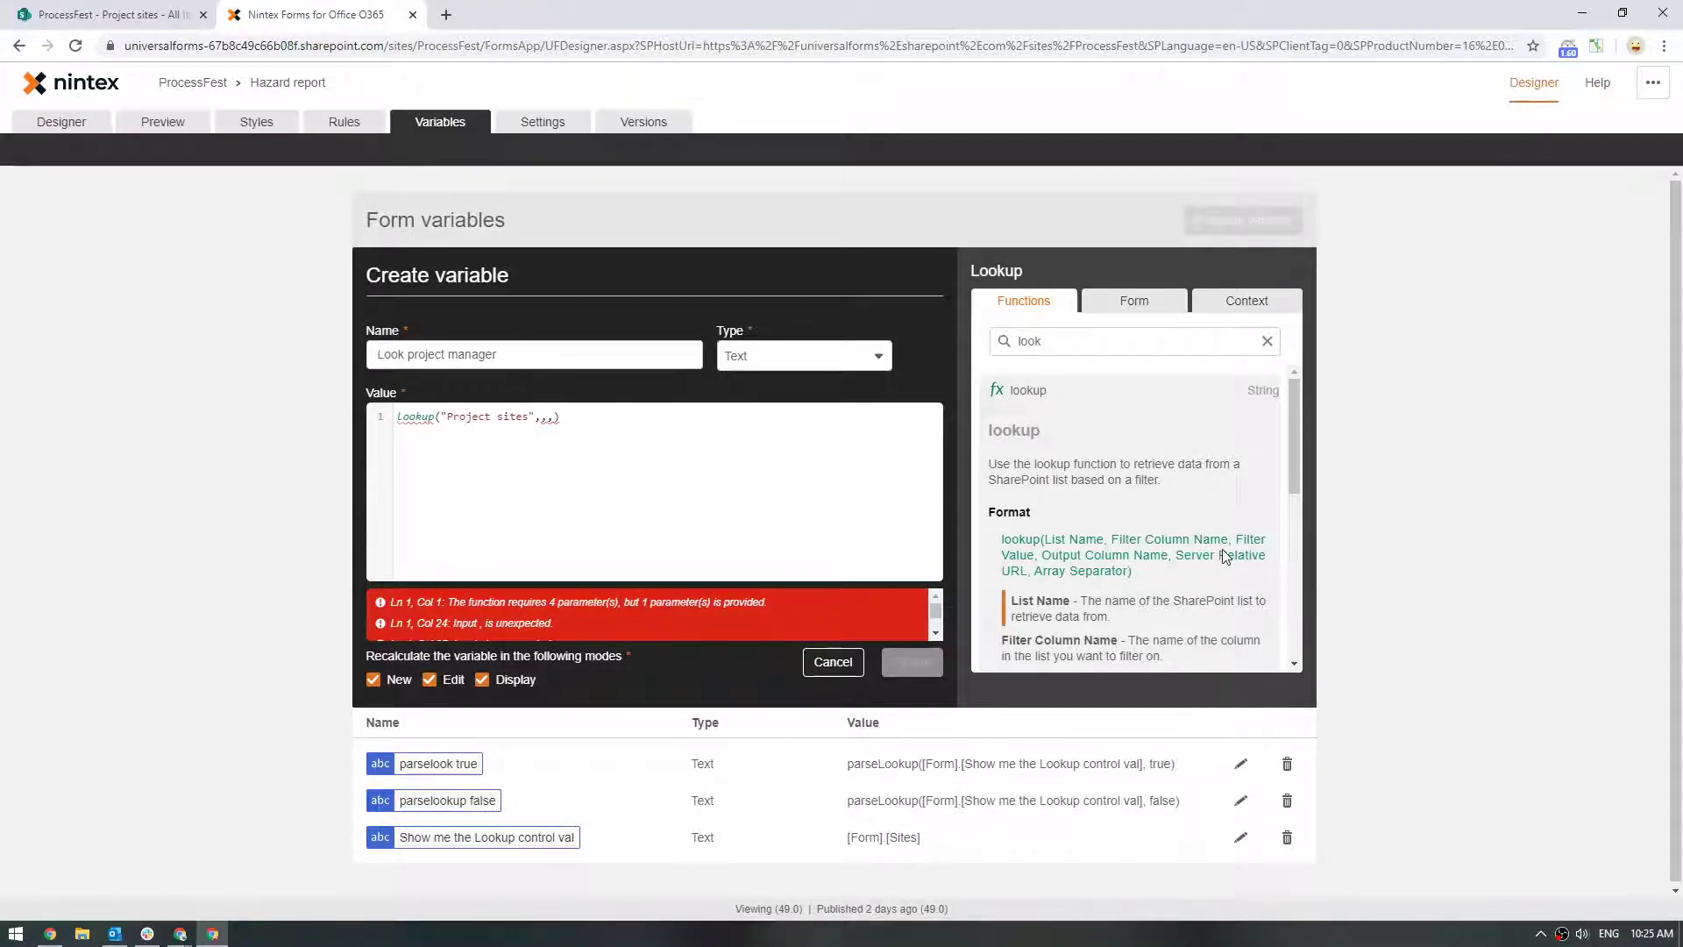
click(114, 14)
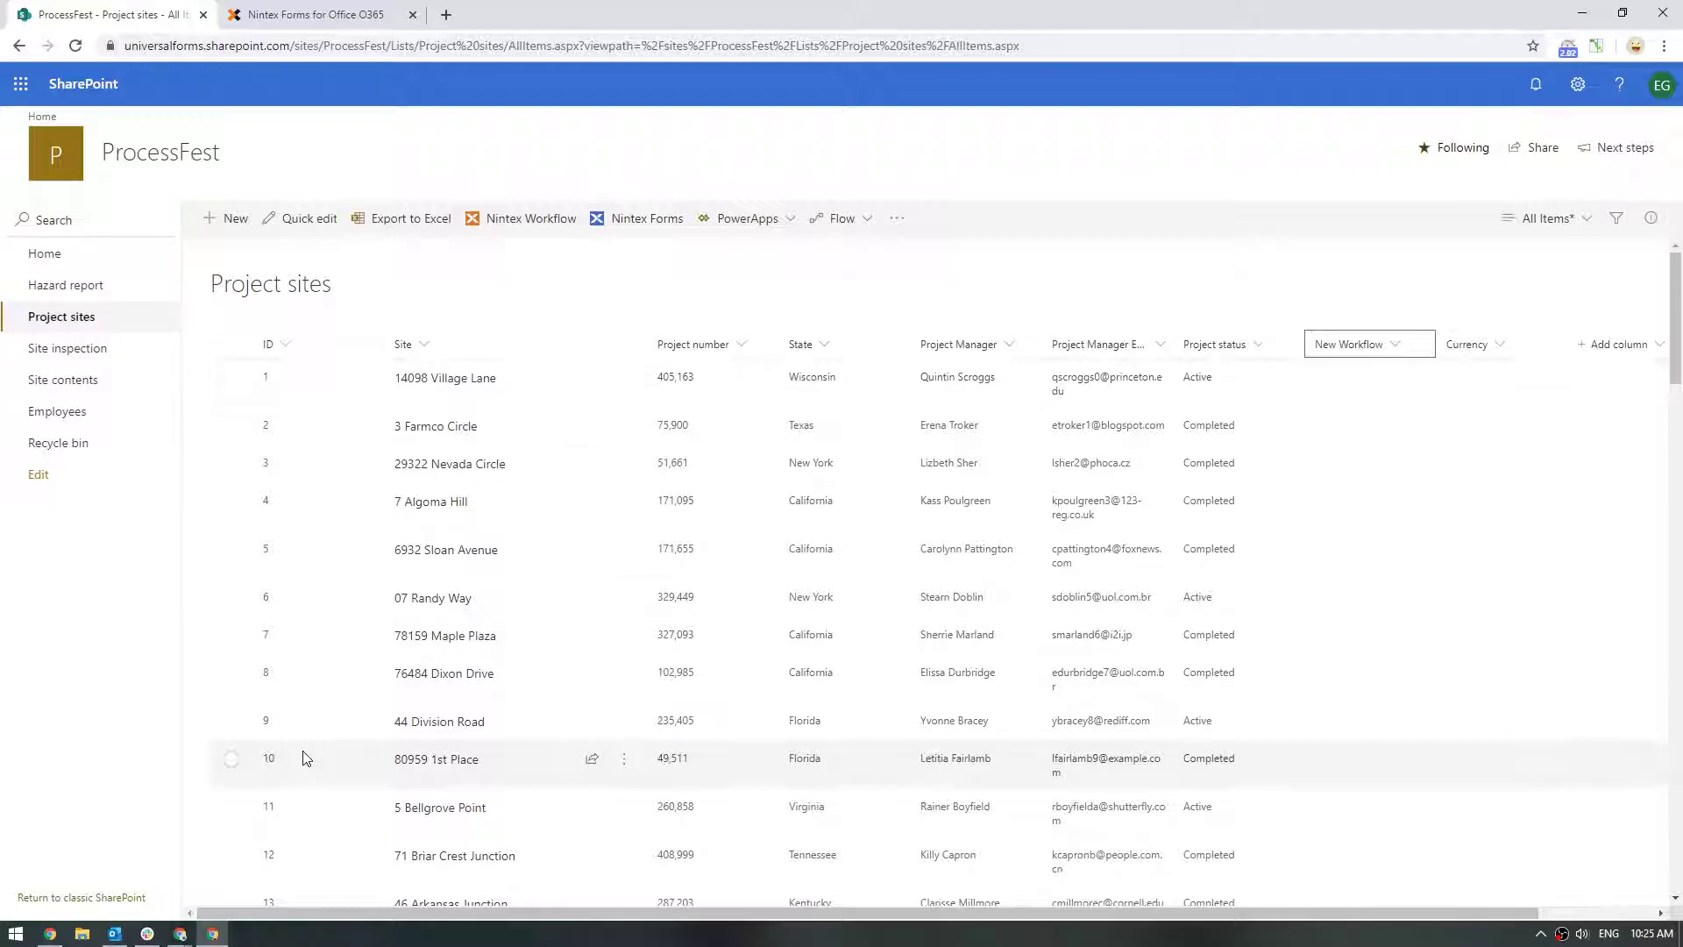
click(315, 14)
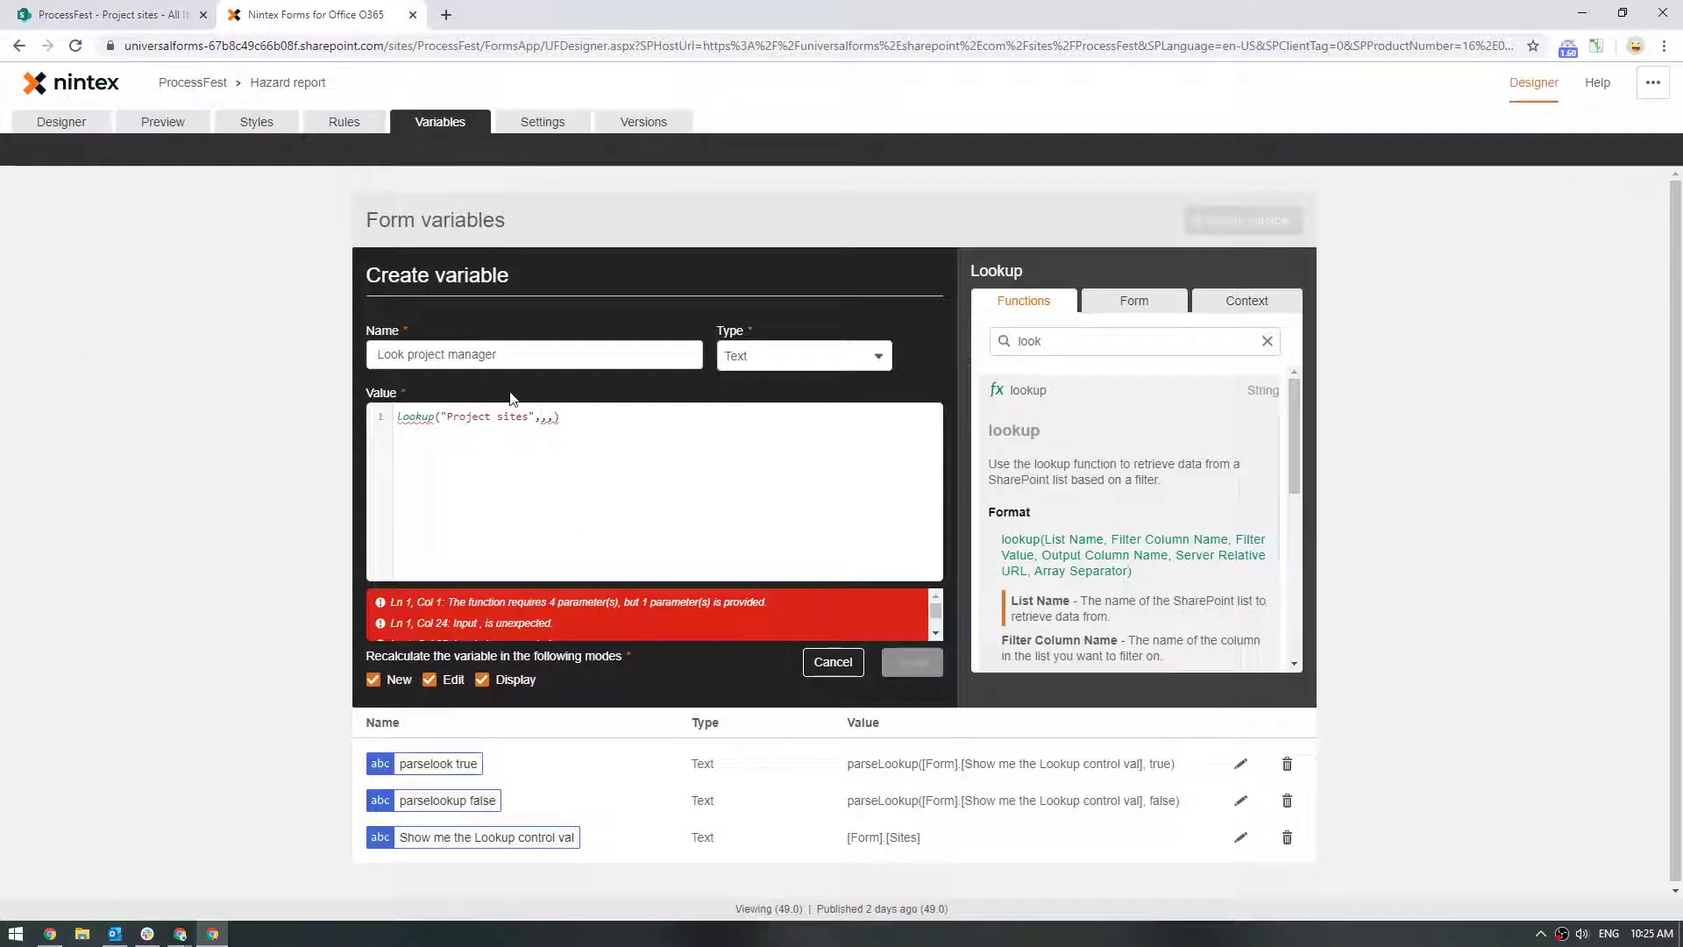
text("ID")
click(145, 19)
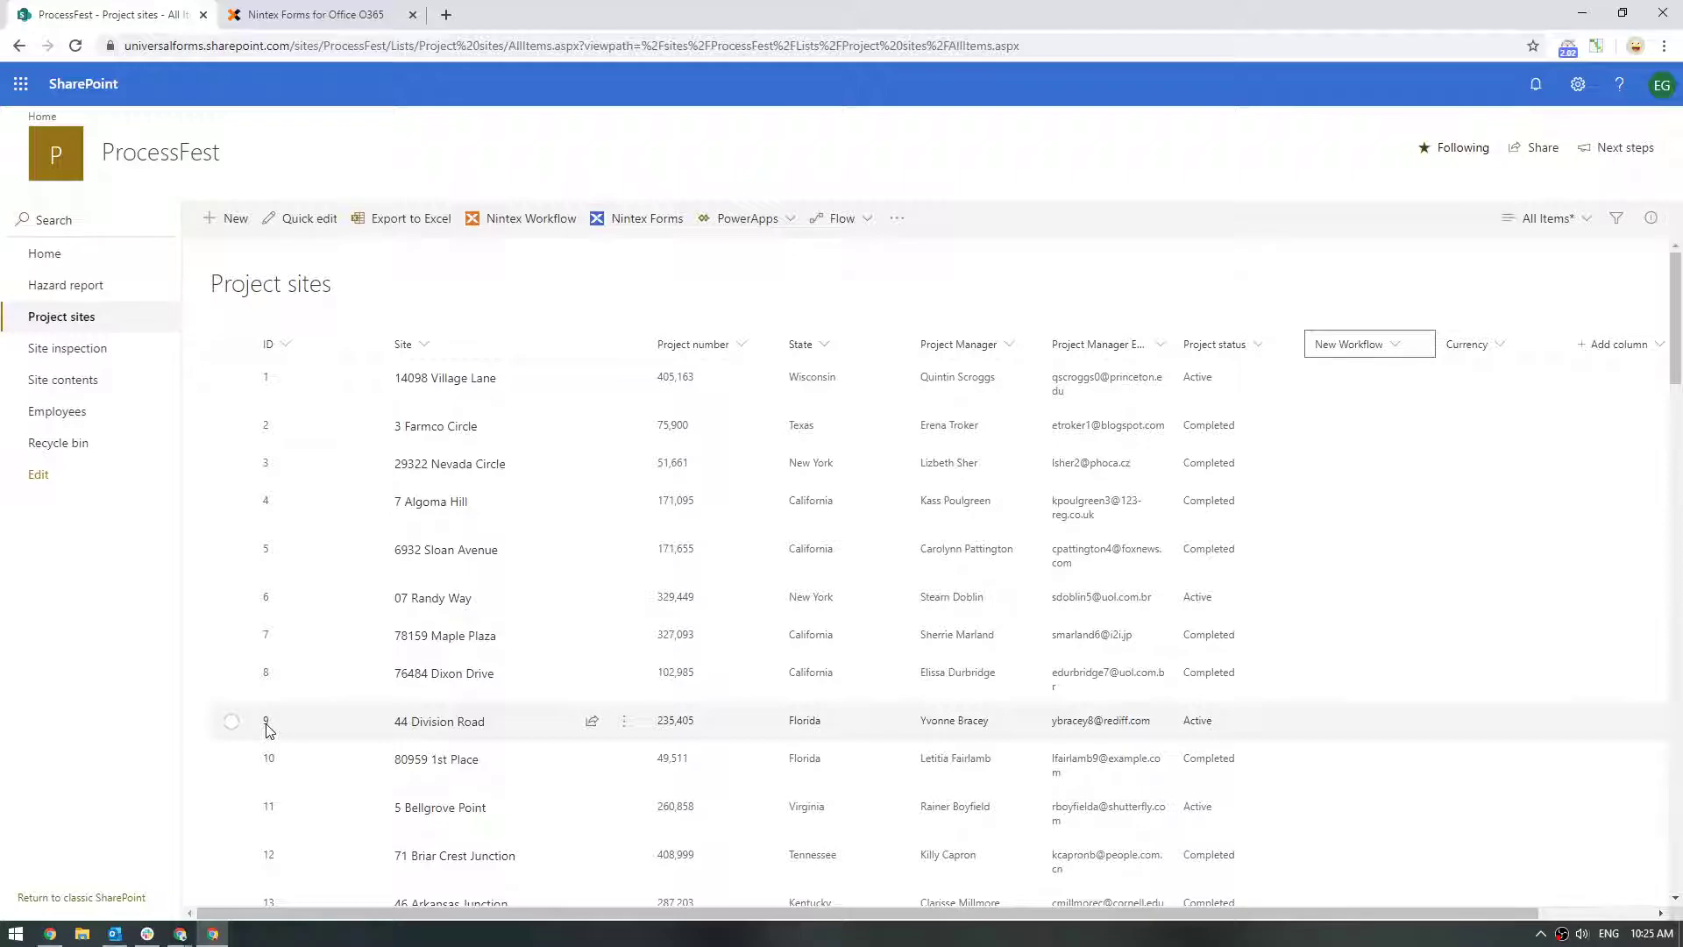
click(292, 19)
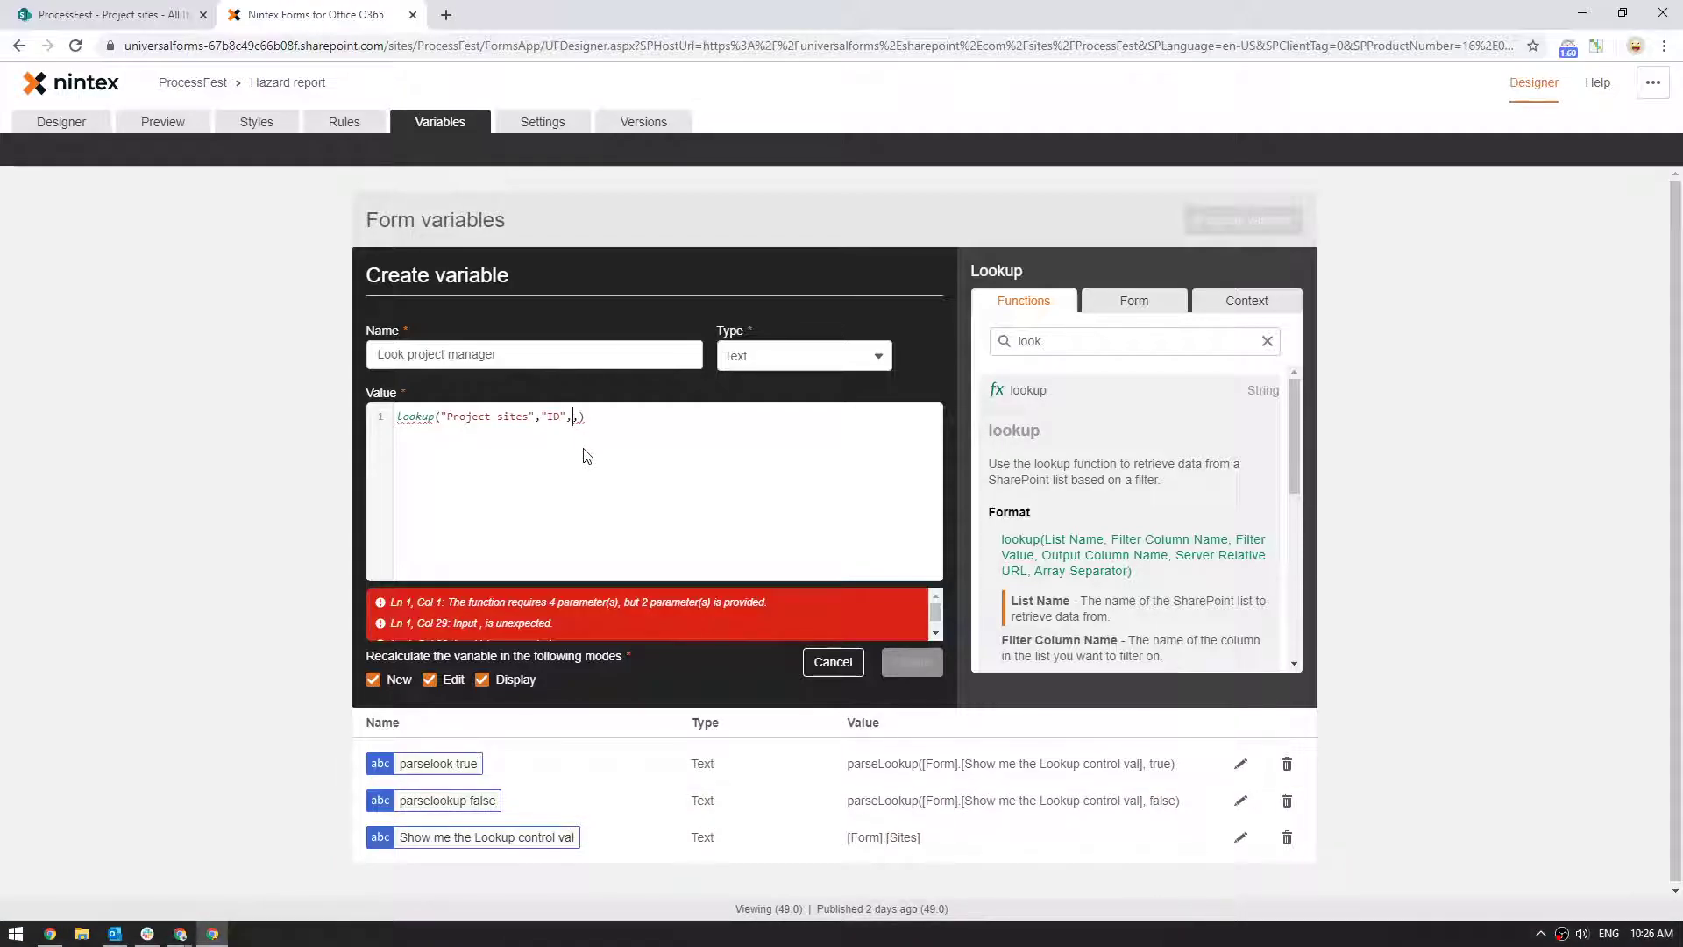
Filter the lookup by parseLookup(Sites, false) and return the "Project Manager" column.
text(pa)
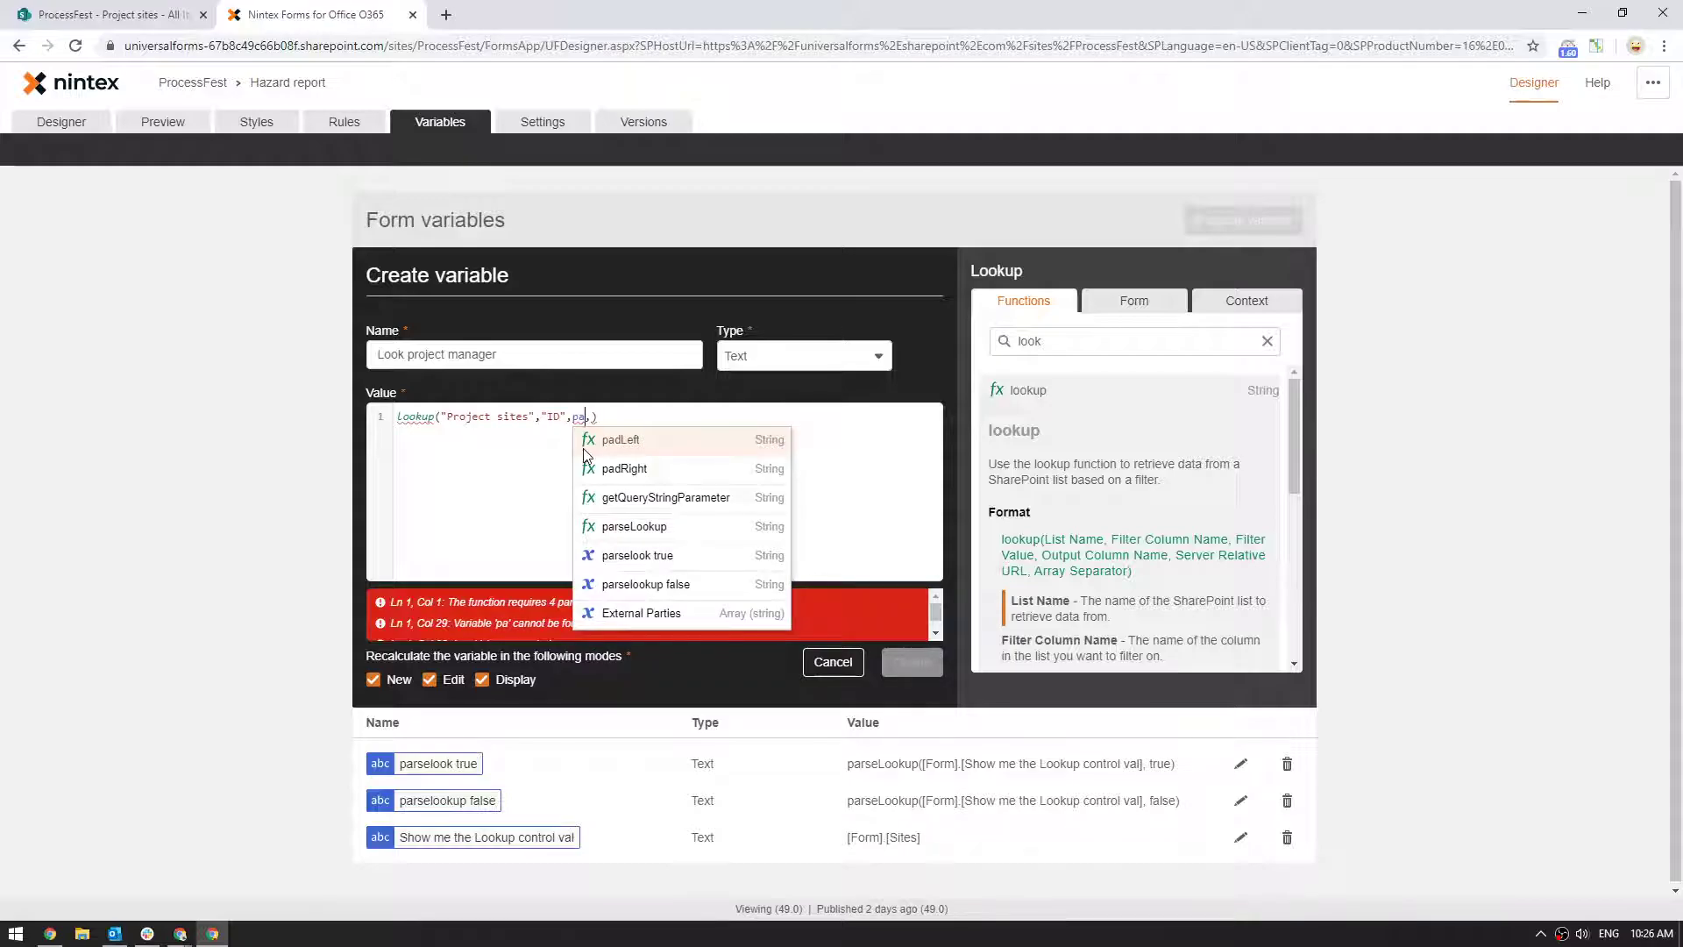
key(Down)
key(Down)
key(Down)
key(Down)
key(Down)
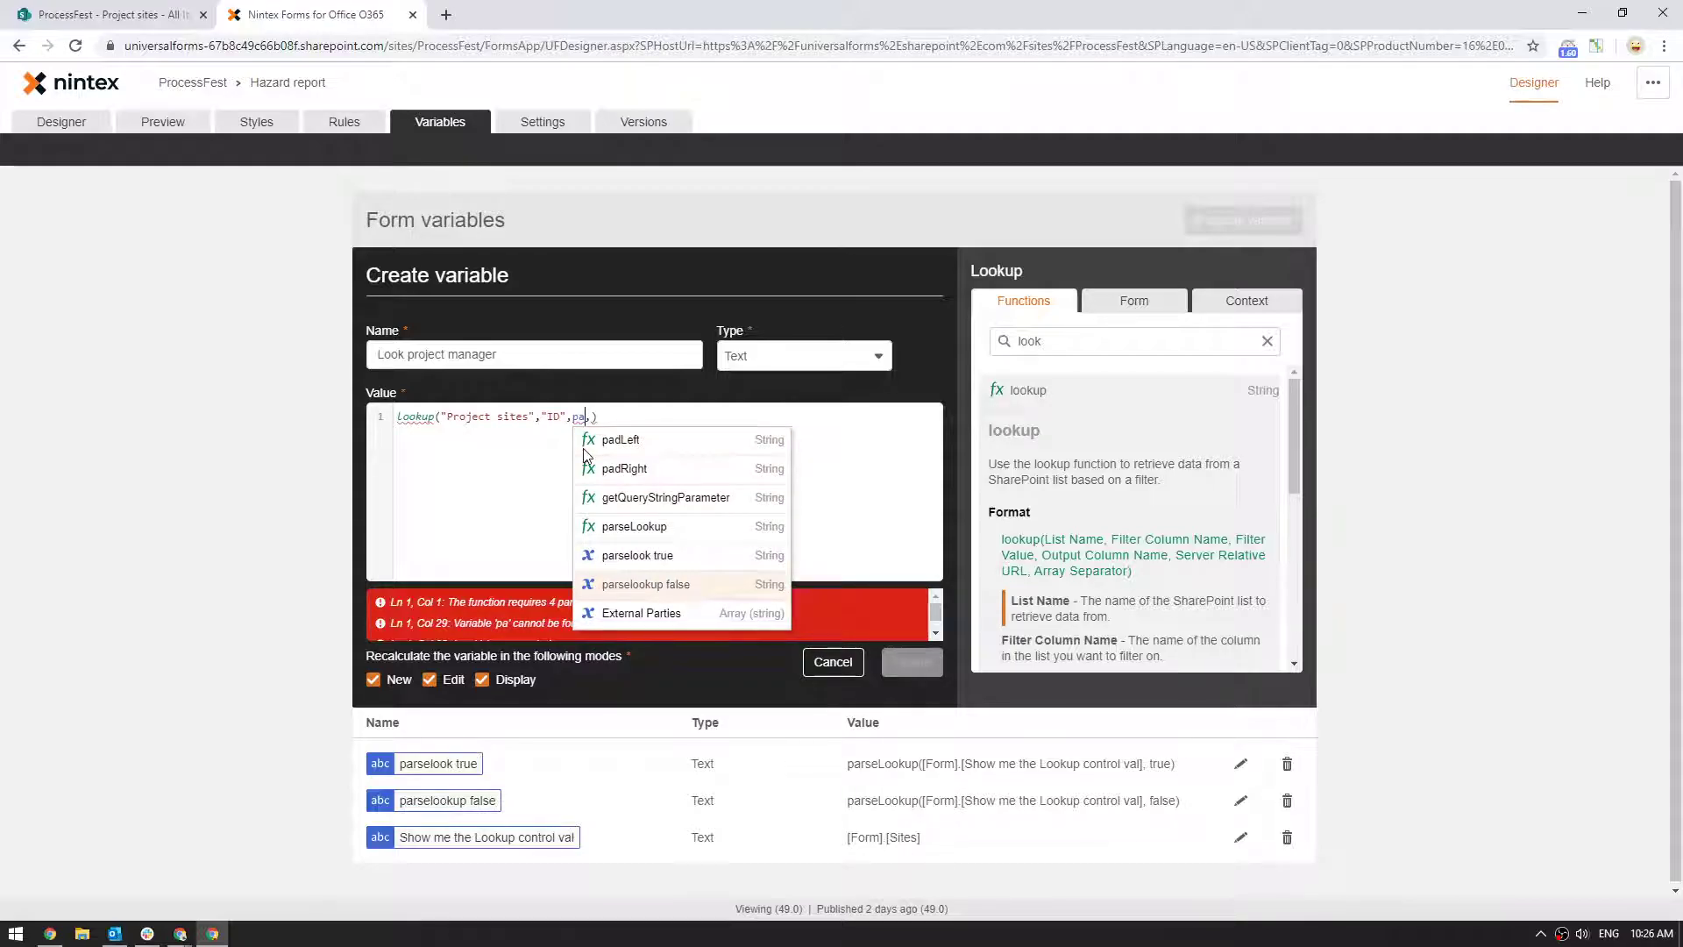
key(Up)
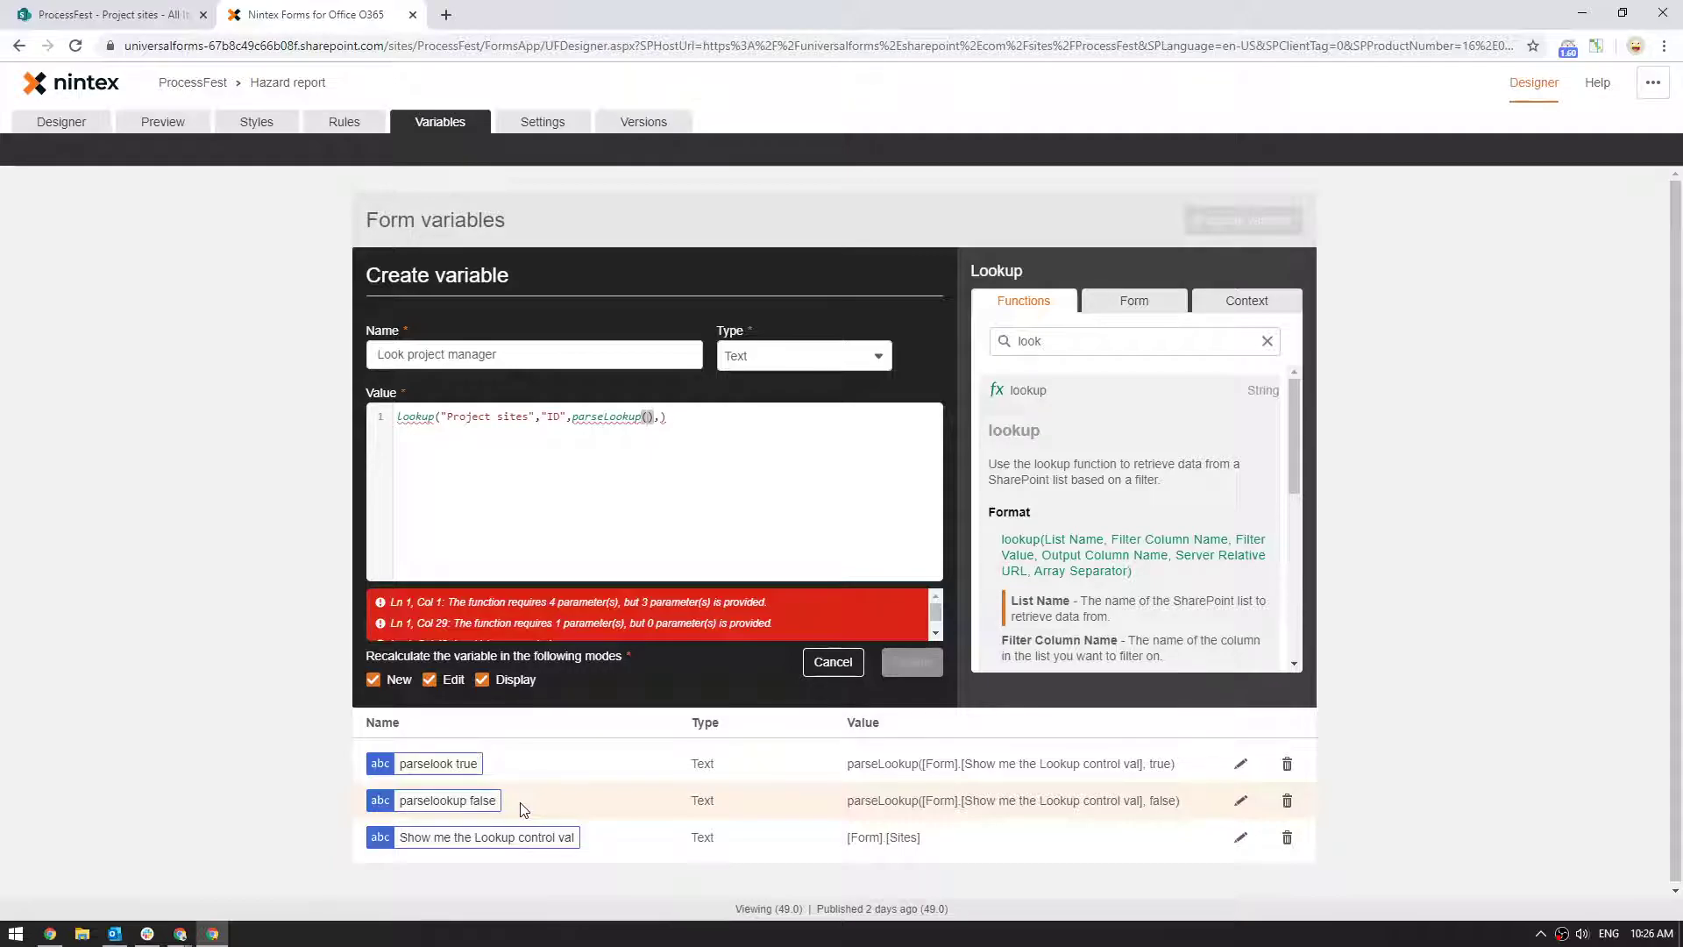
text(site)
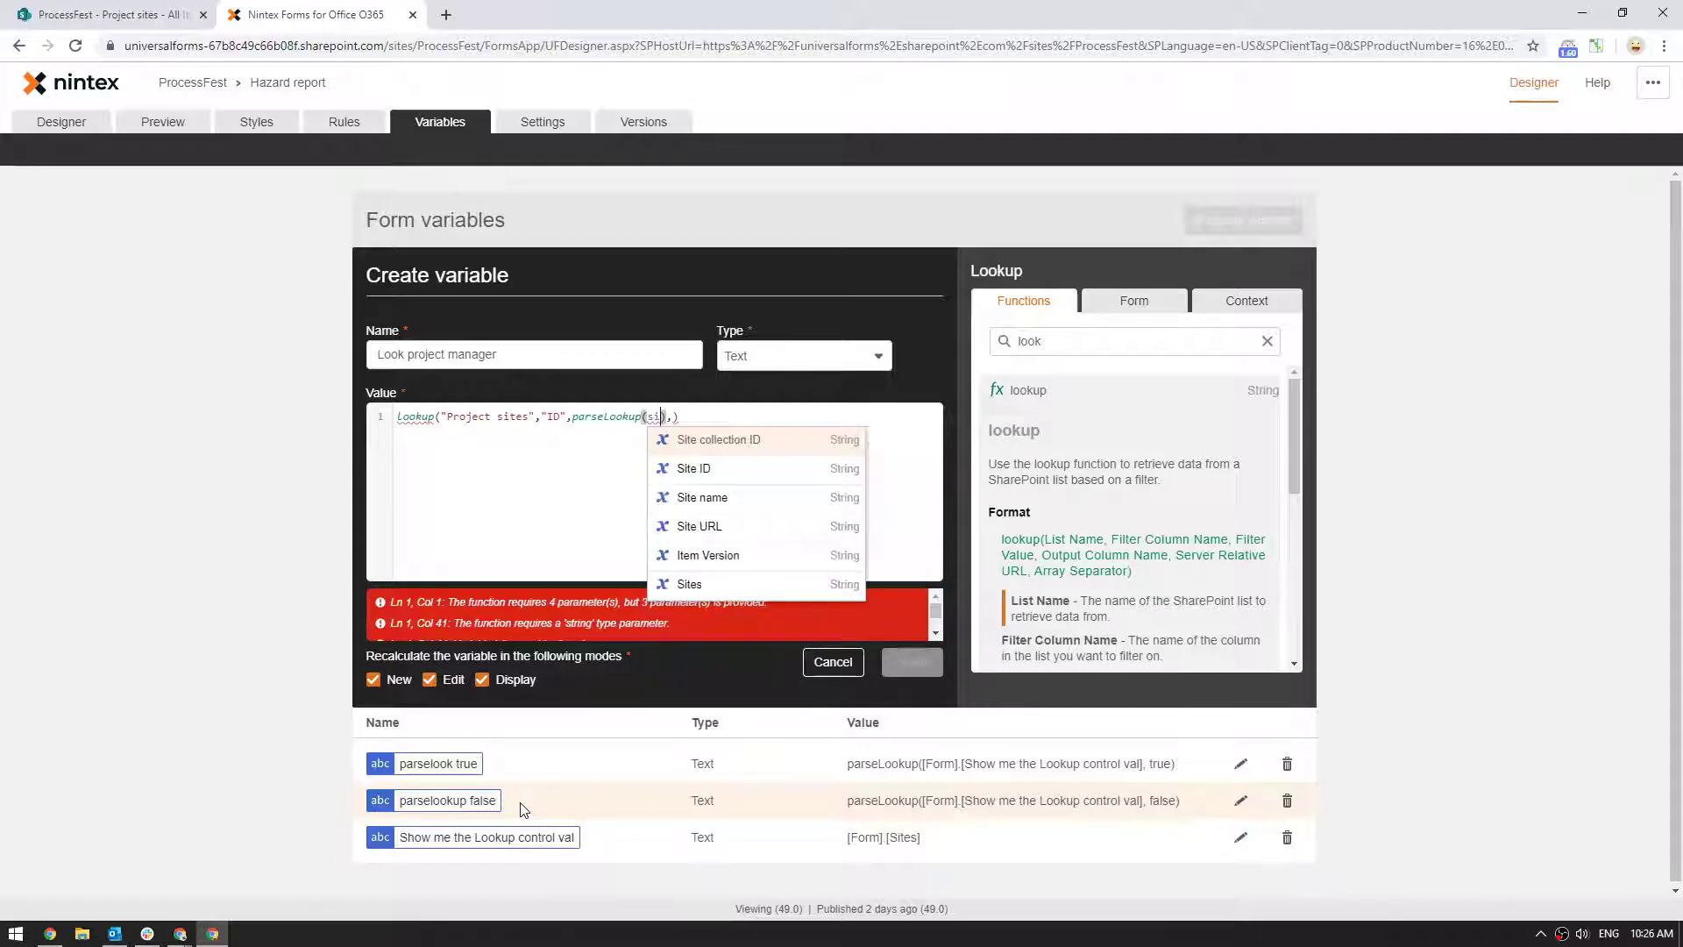
key(Return)
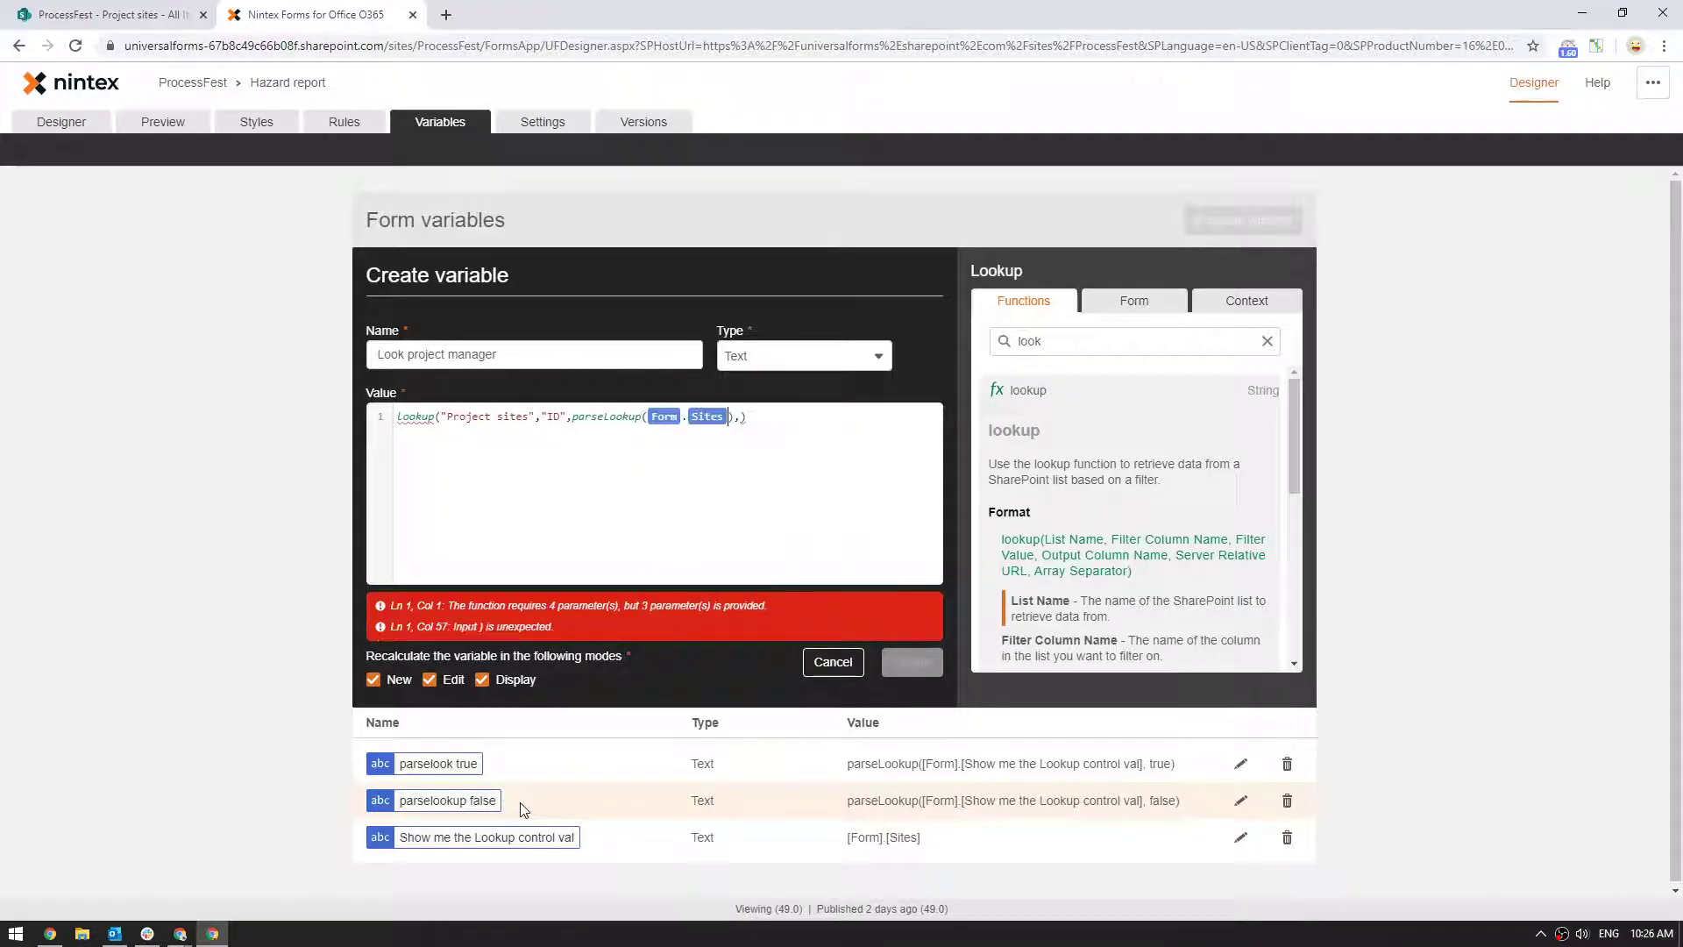
text(,false)
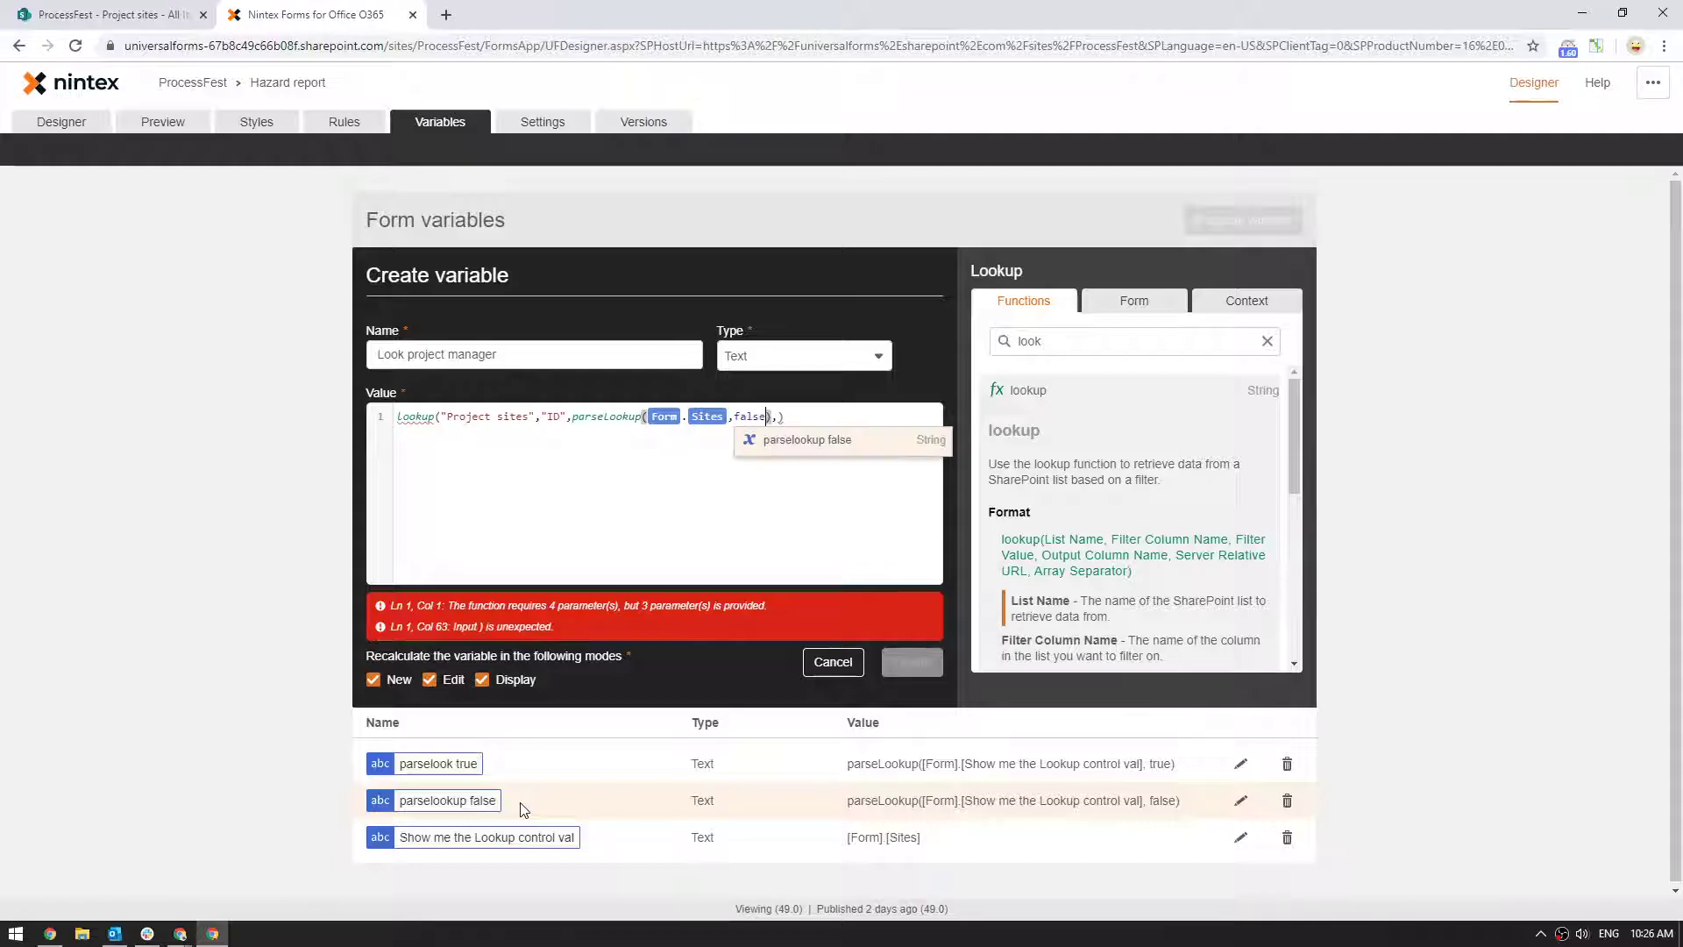
text())
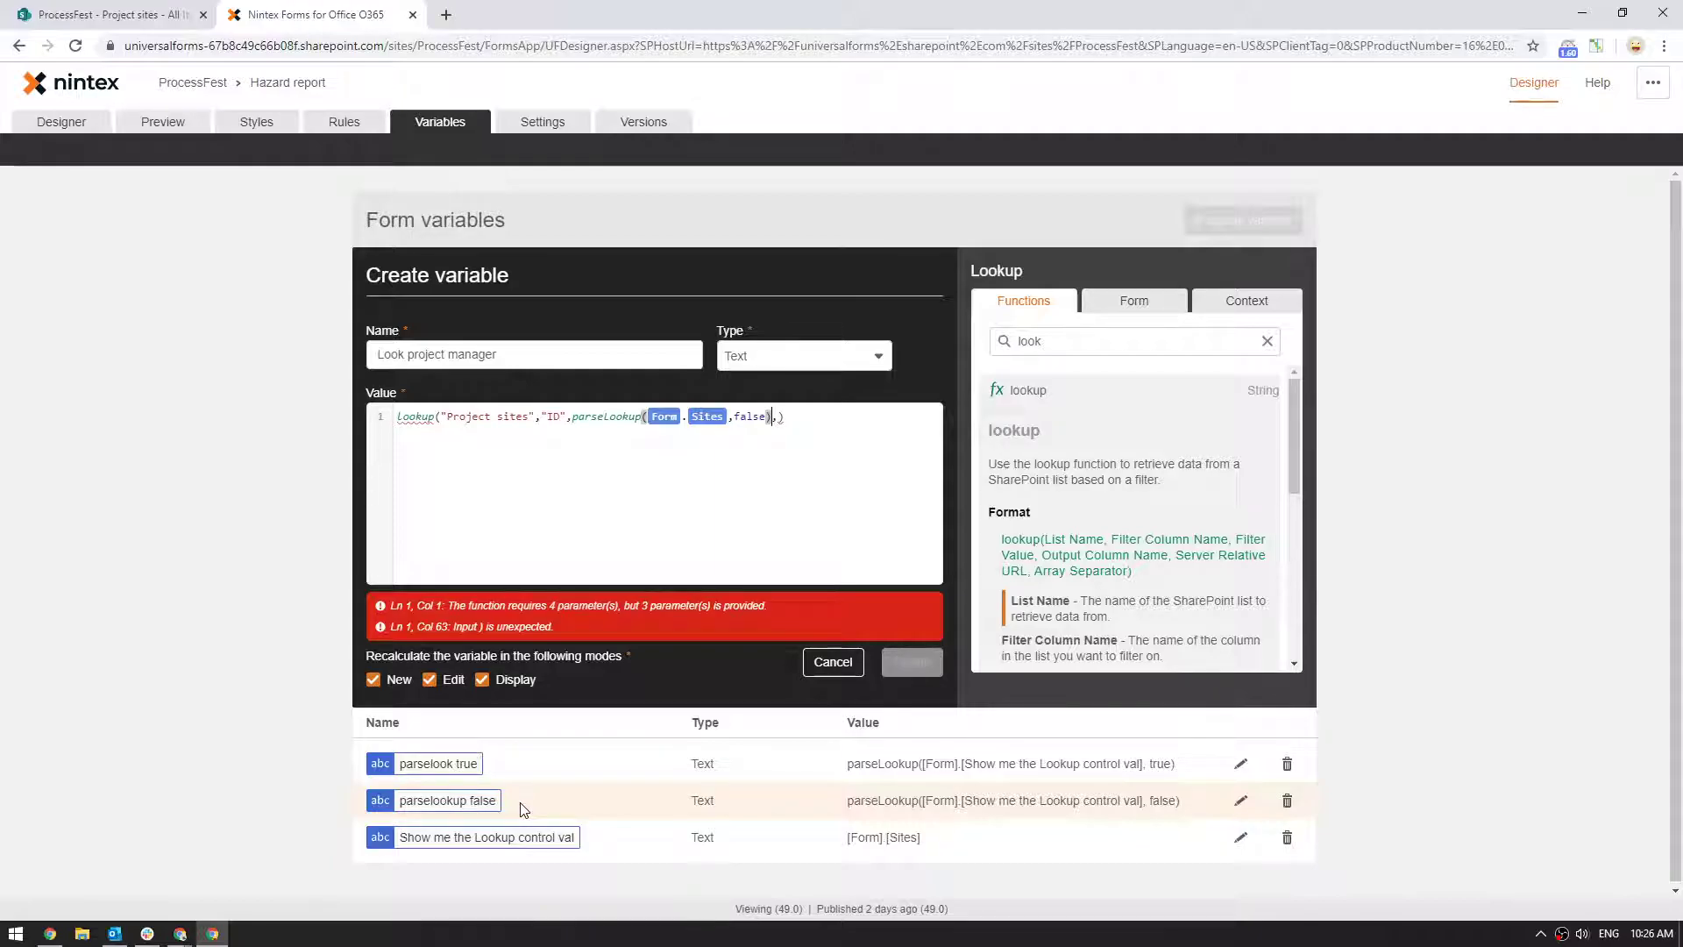
key(Right)
click(105, 14)
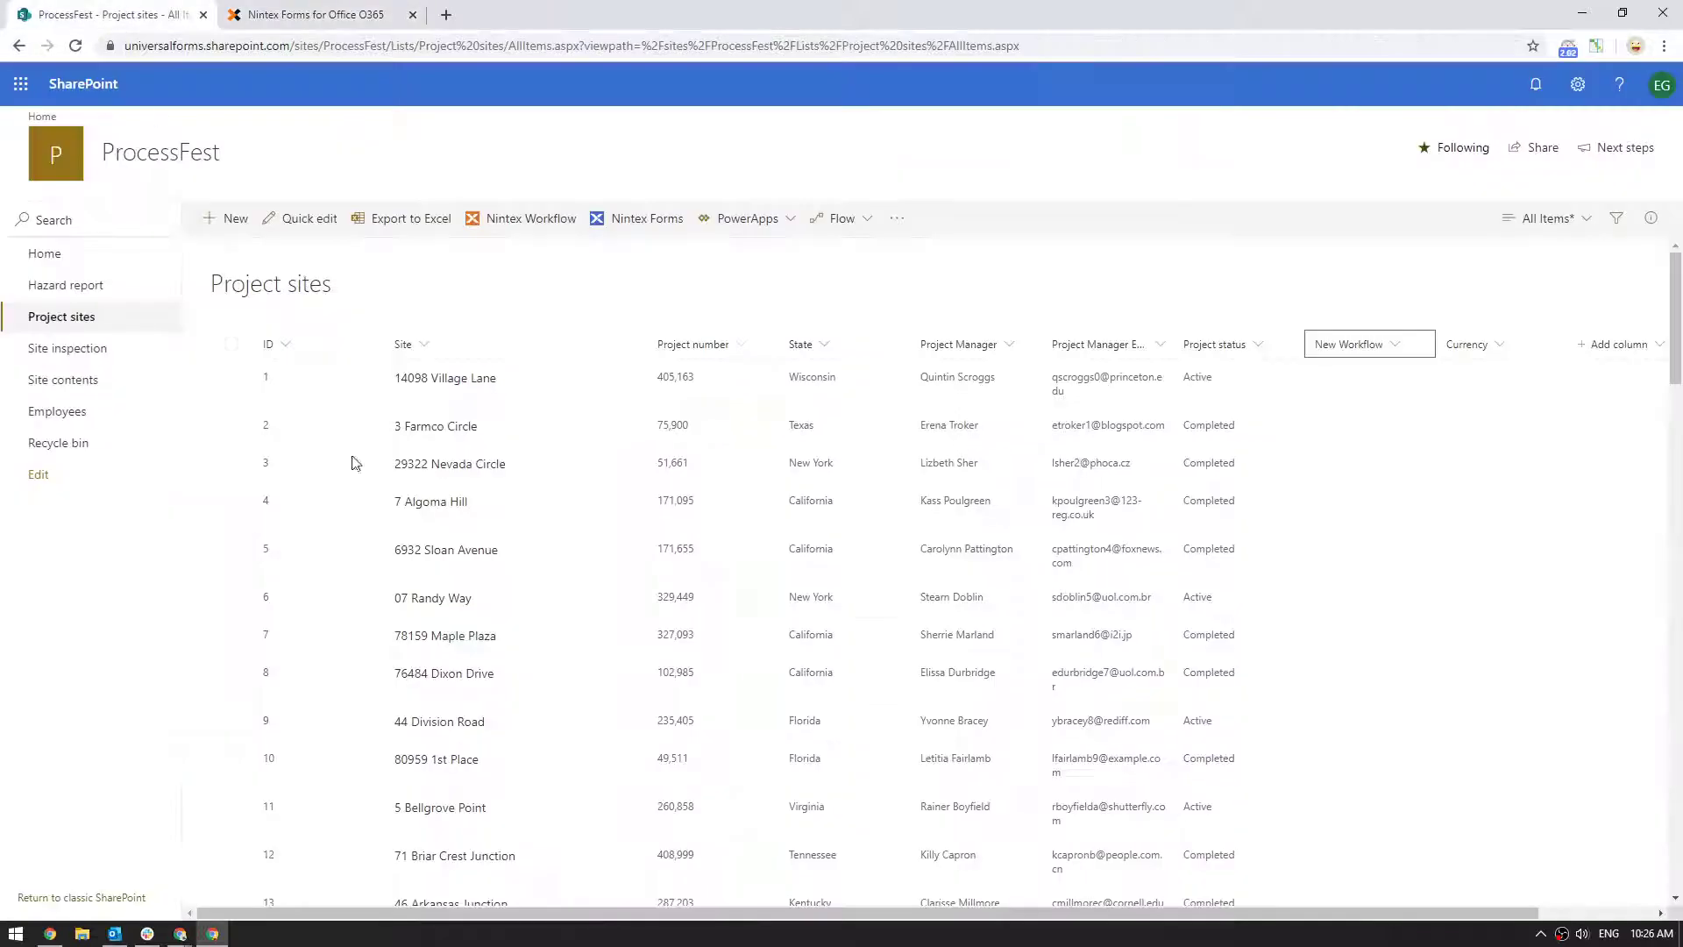
key(ctrl+Tab)
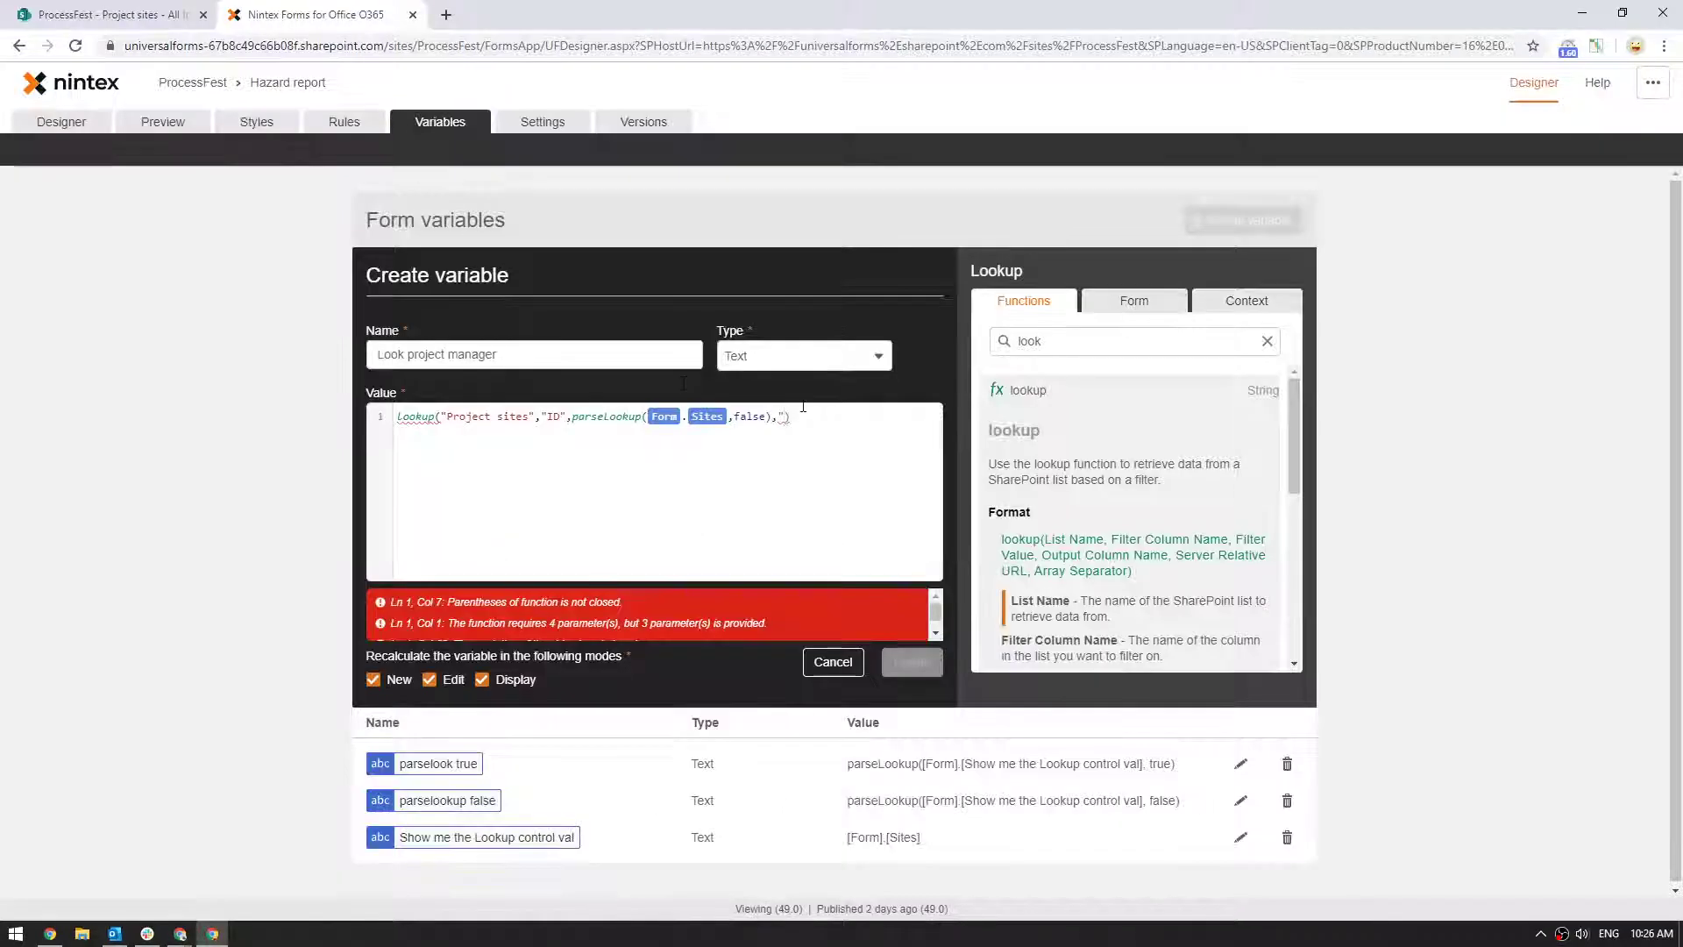
text(Project Manag)
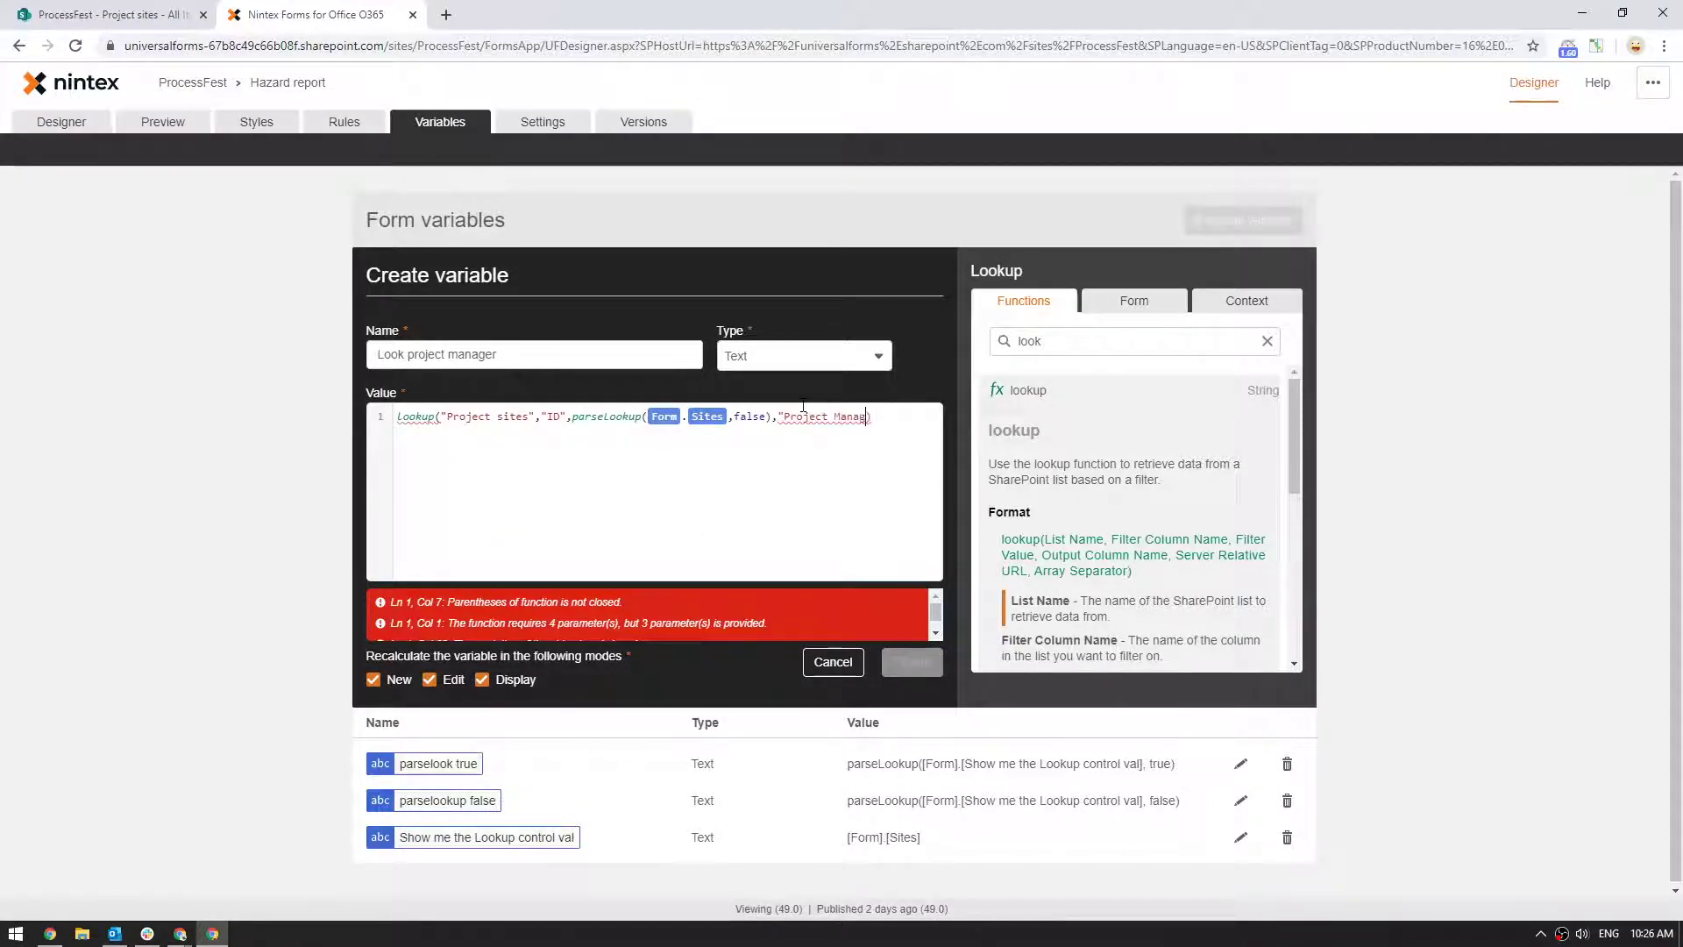
text(er")
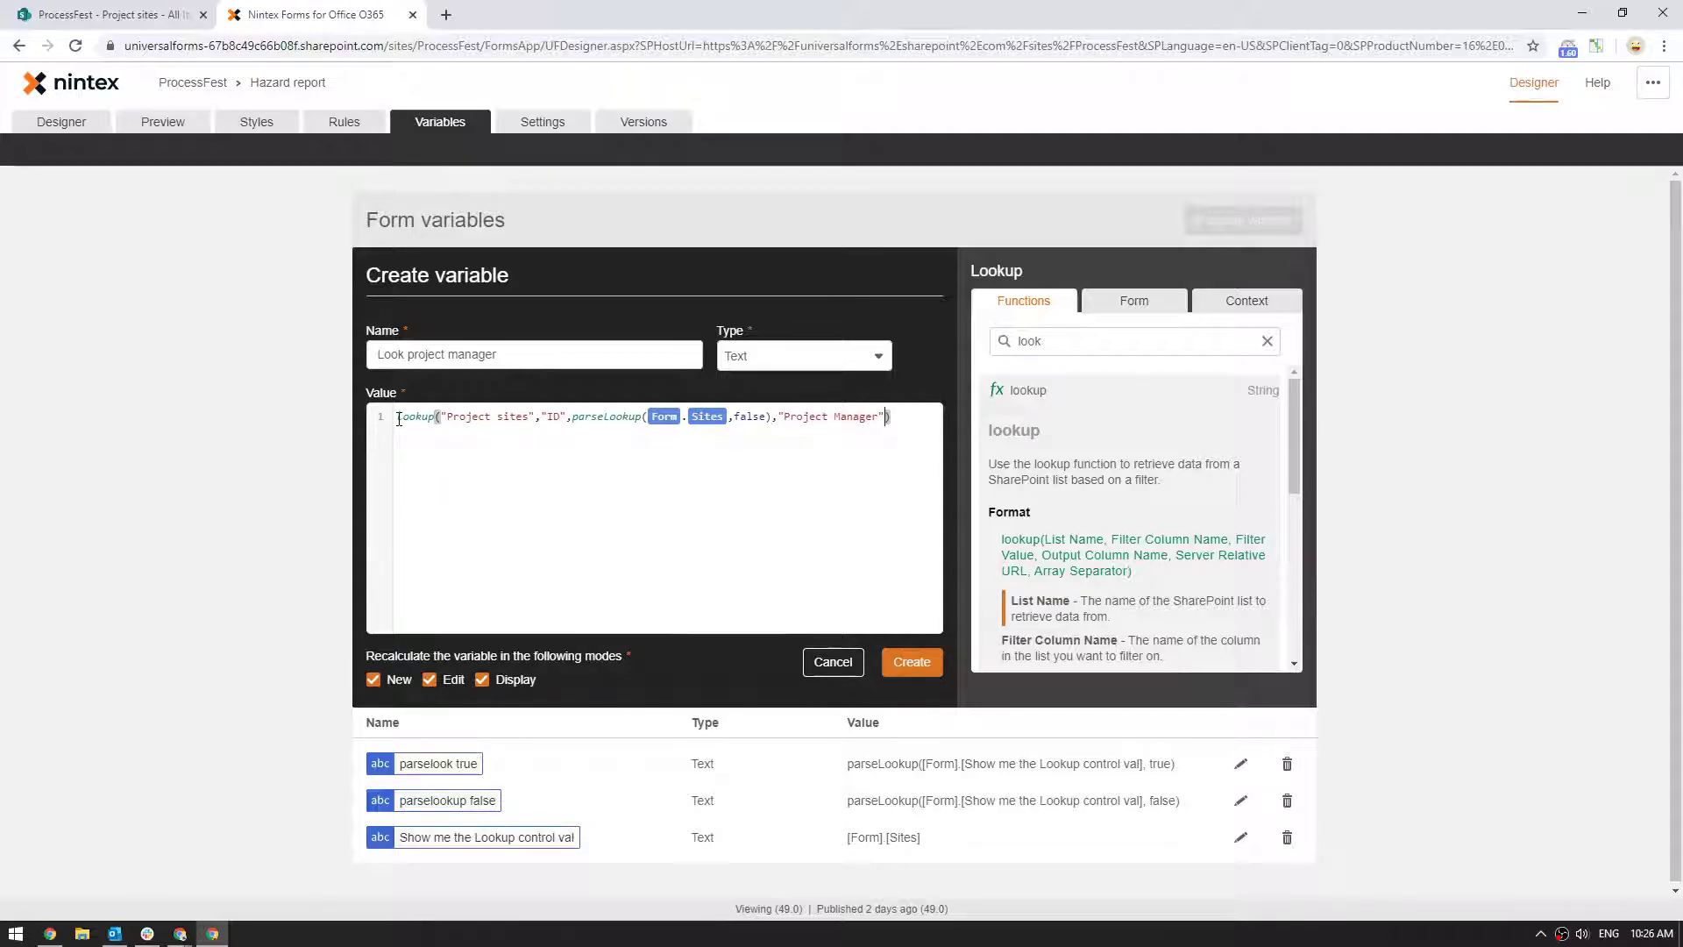
drag(441, 415, 540, 418)
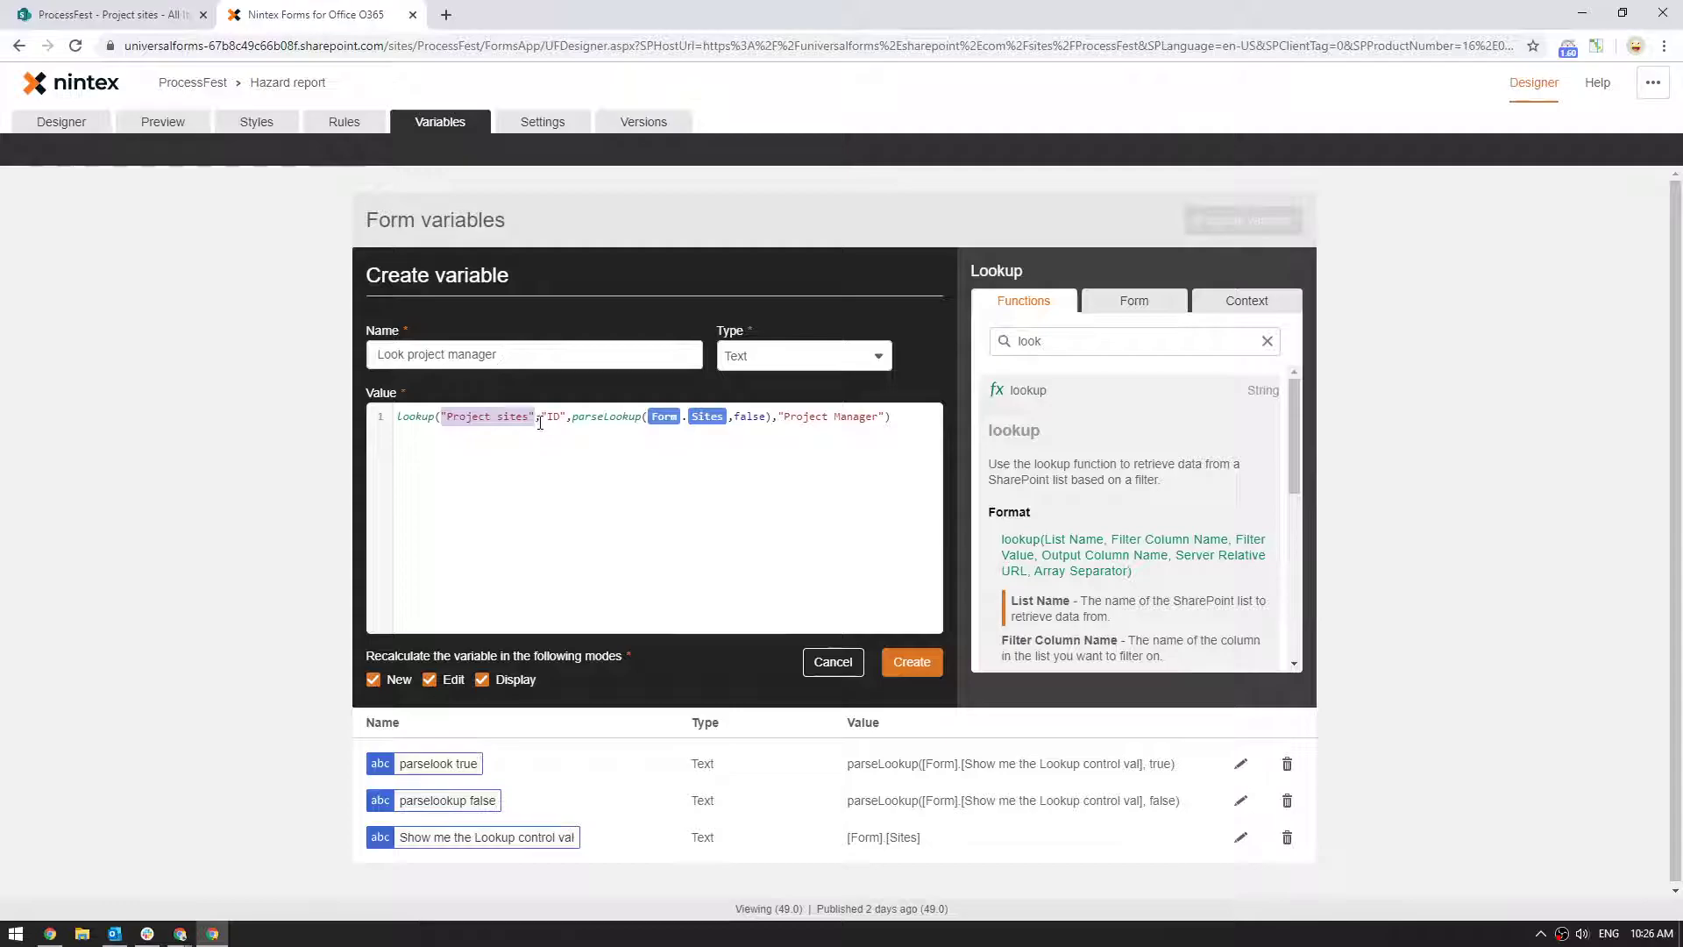
drag(541, 417, 772, 417)
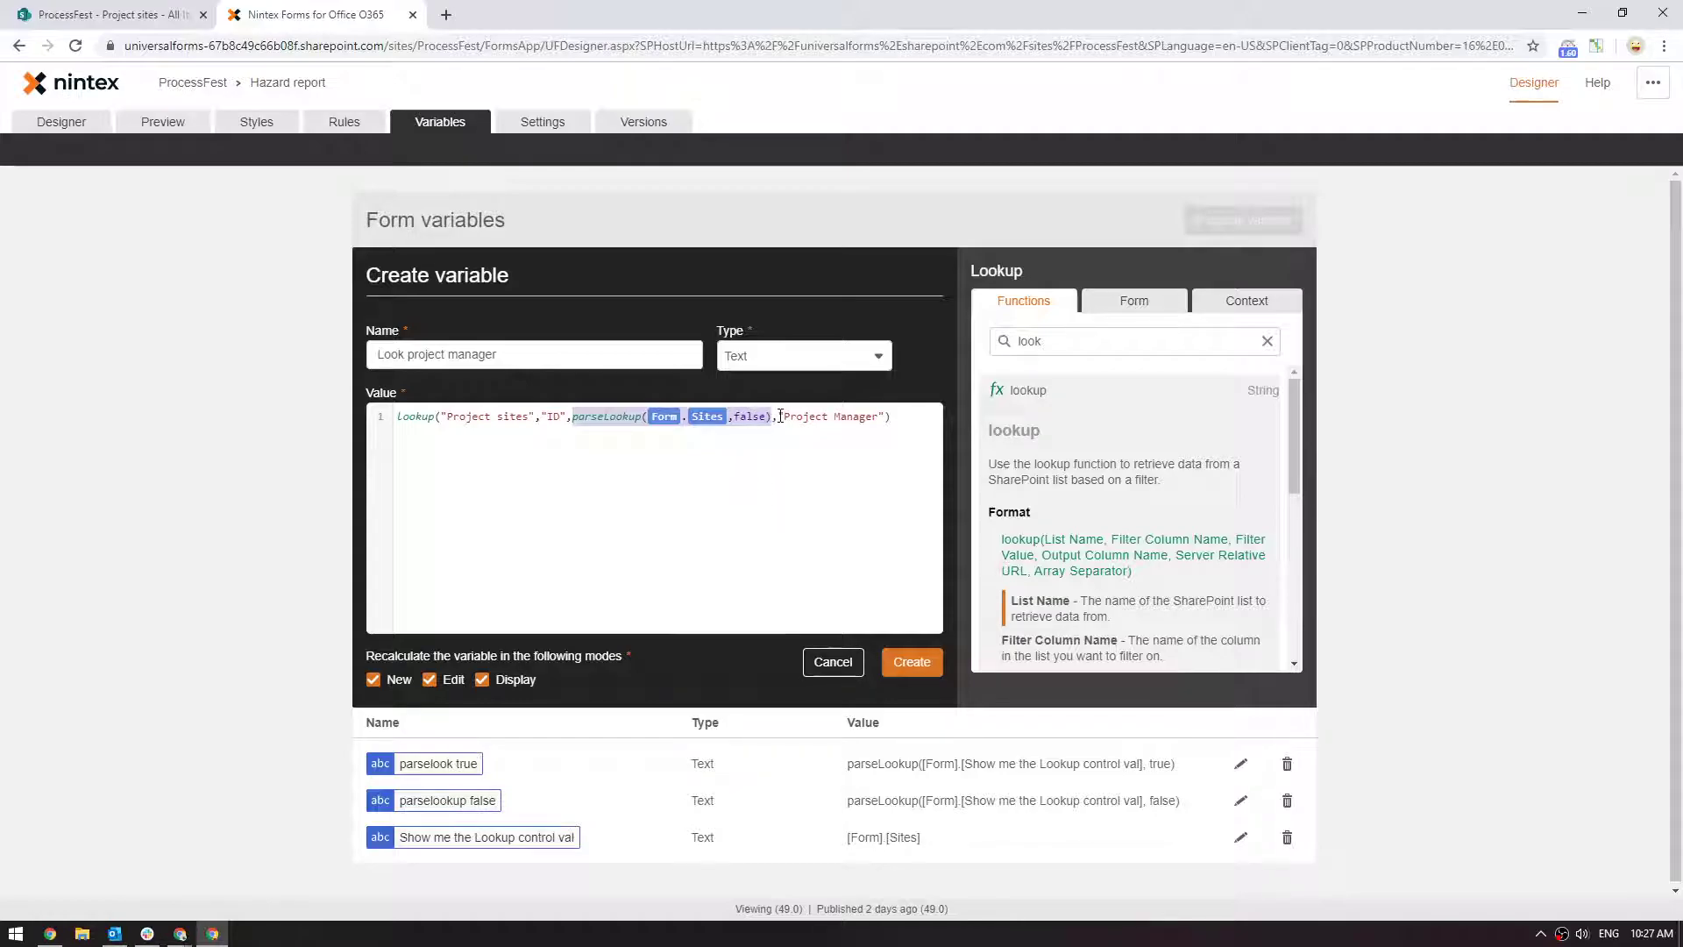
drag(780, 415, 883, 417)
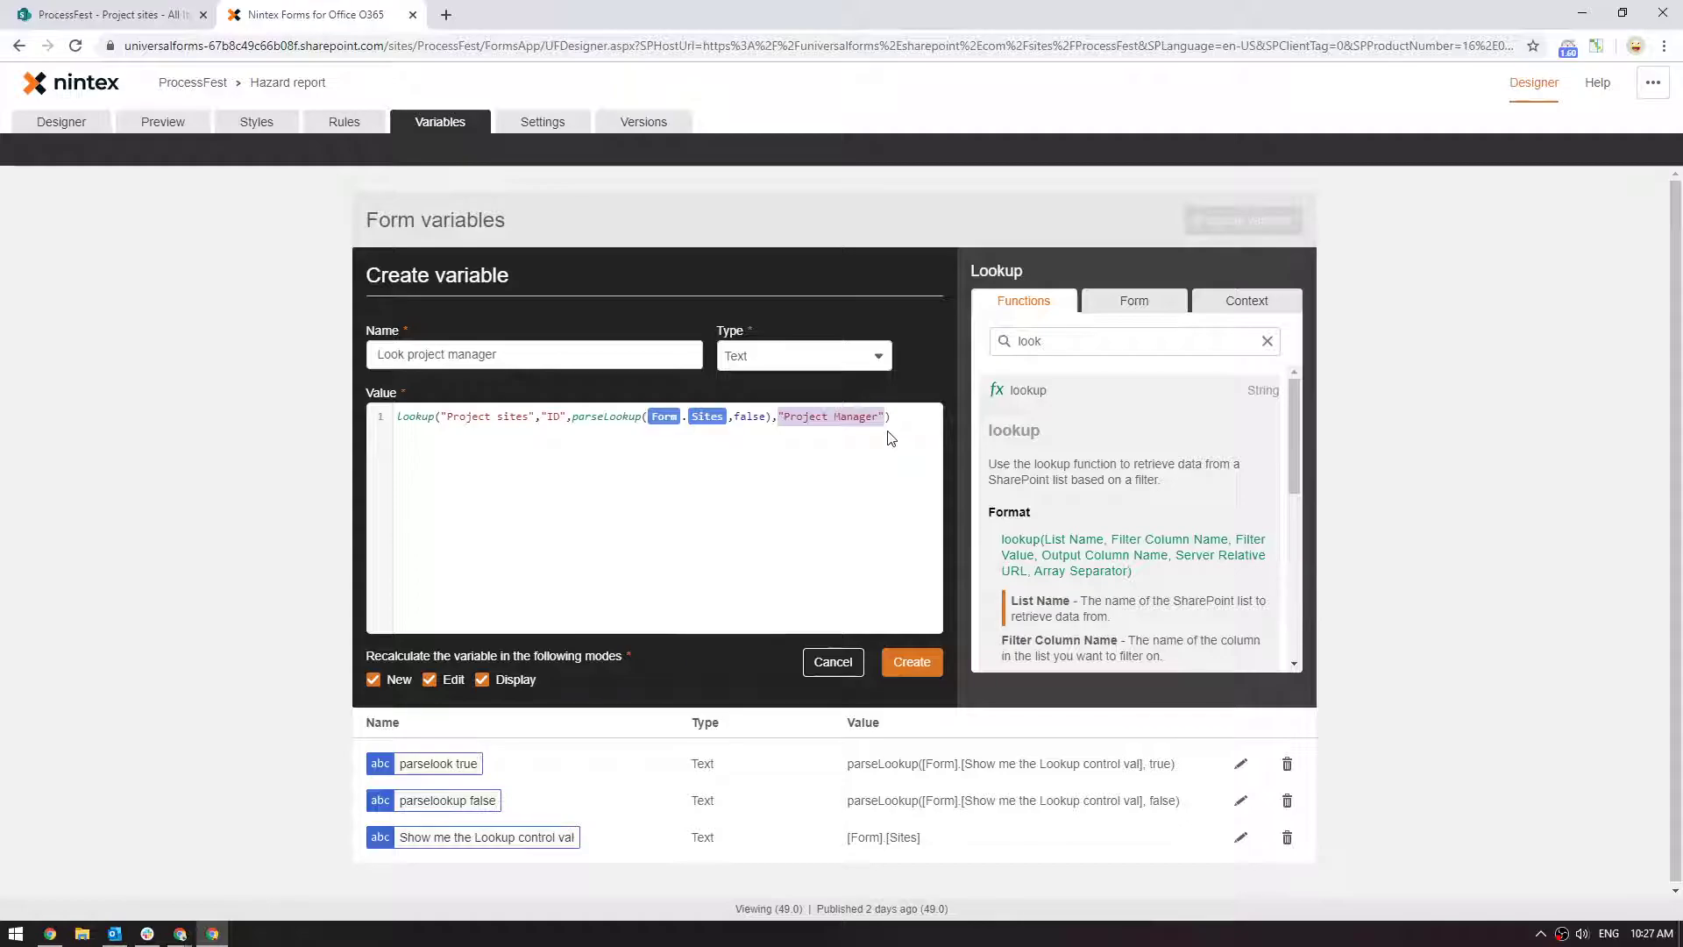
Save Look project manager, append it to Label 1's text, and preview the form.
click(912, 662)
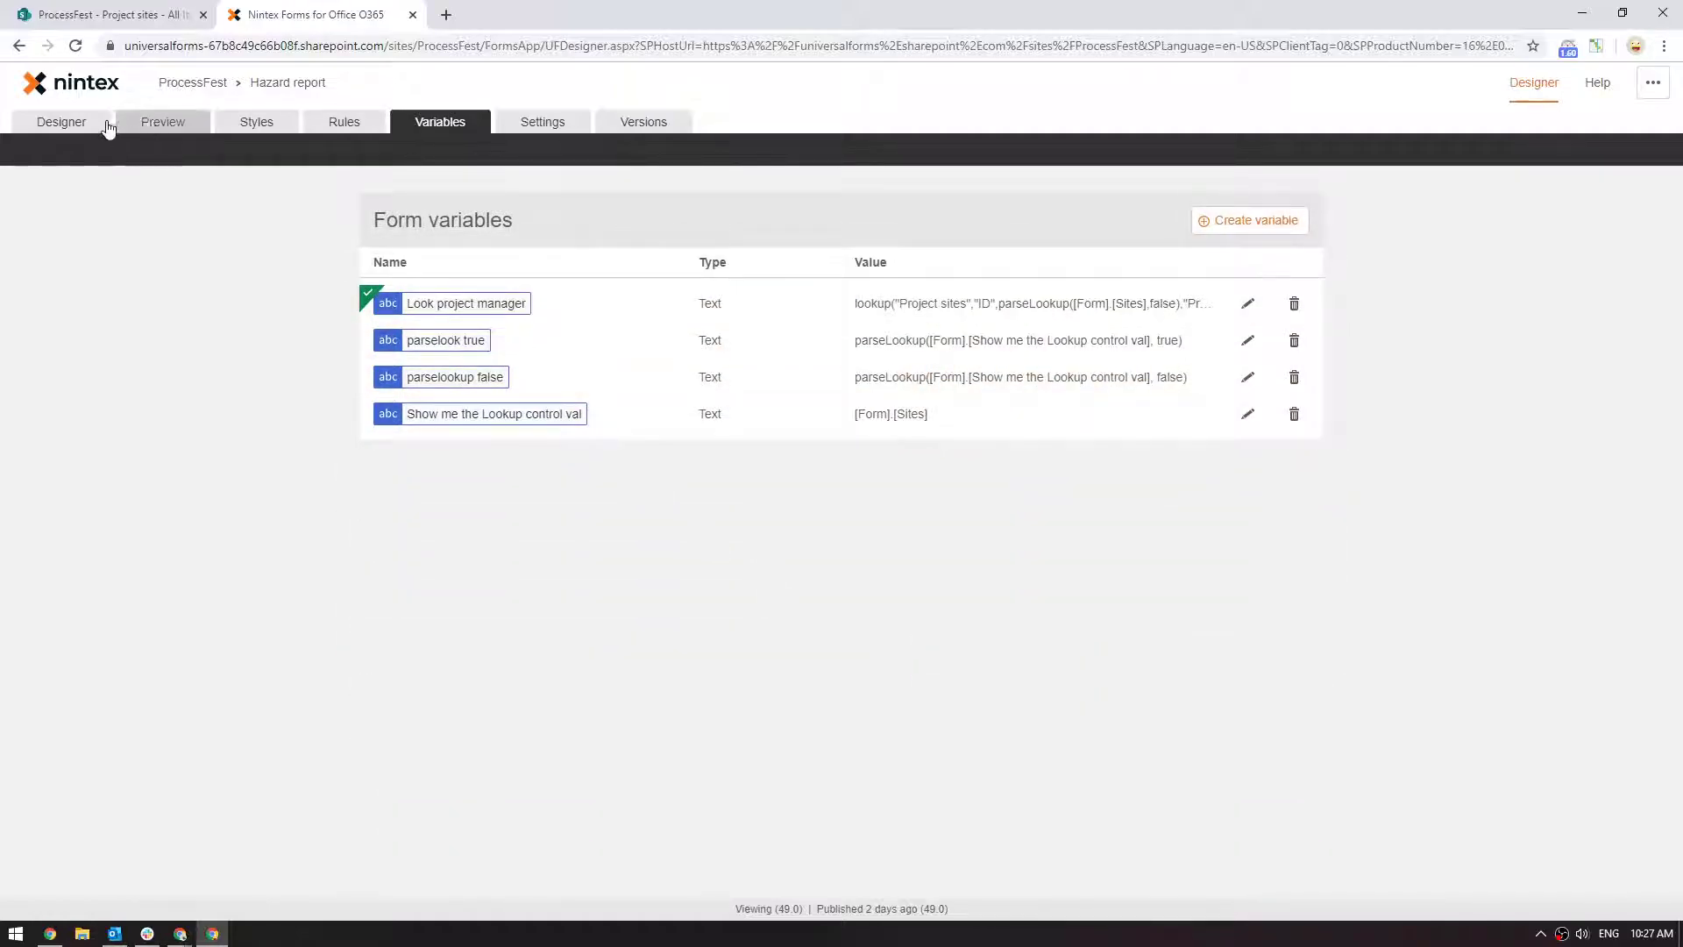
click(69, 129)
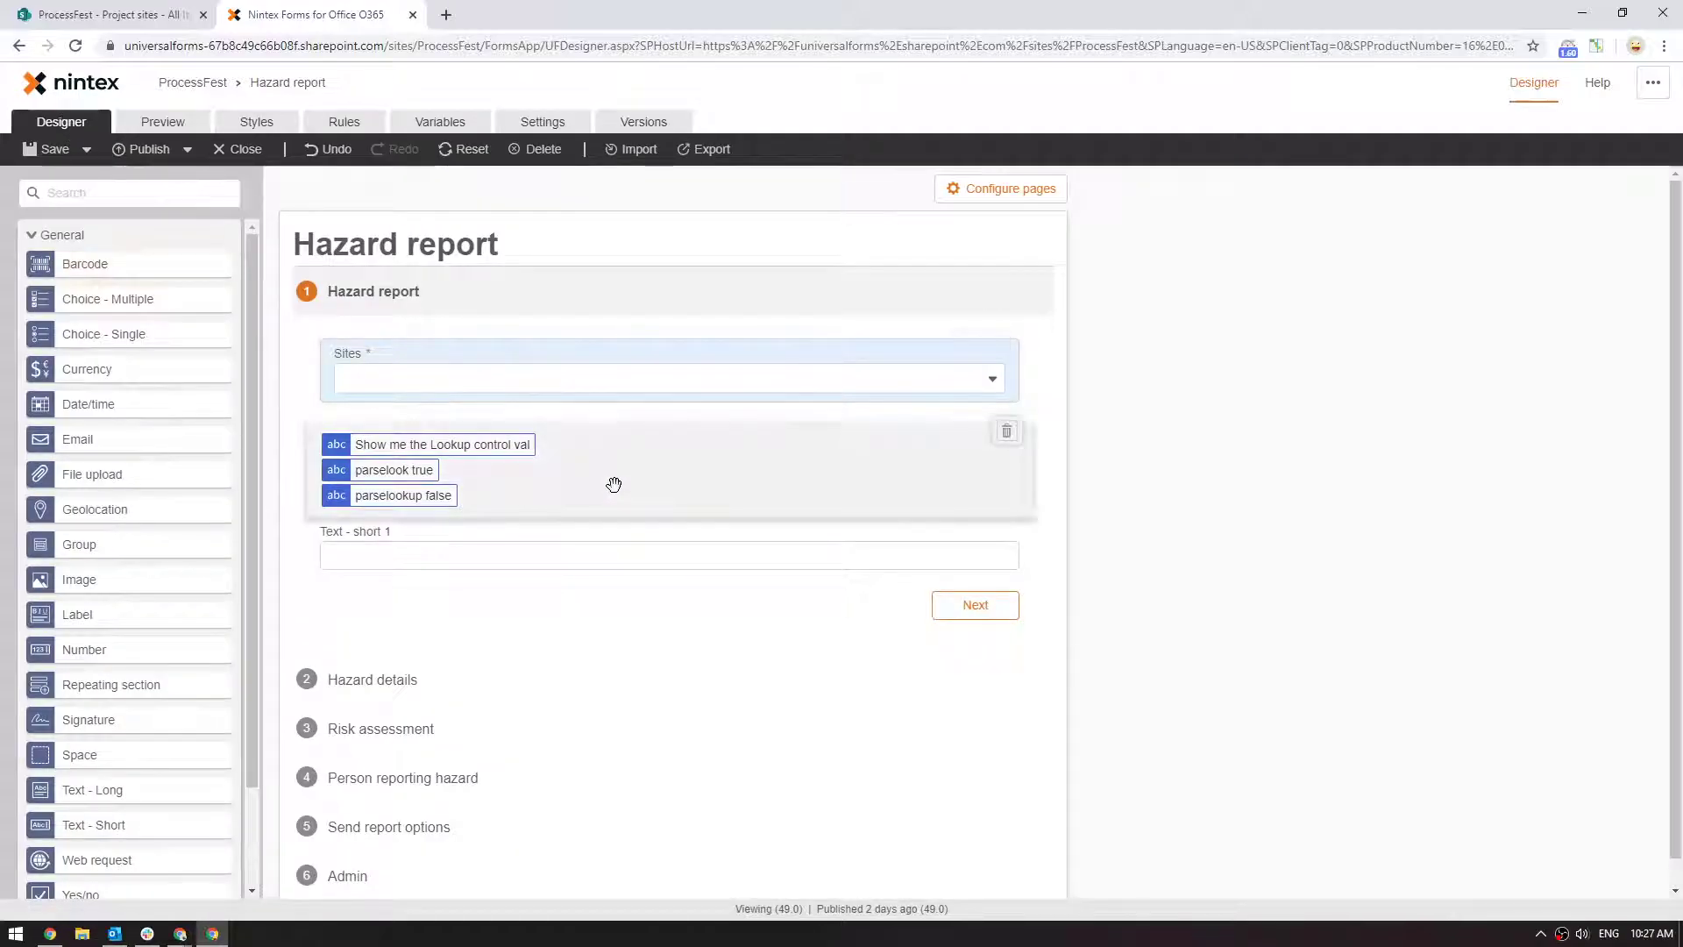
click(613, 484)
click(1549, 456)
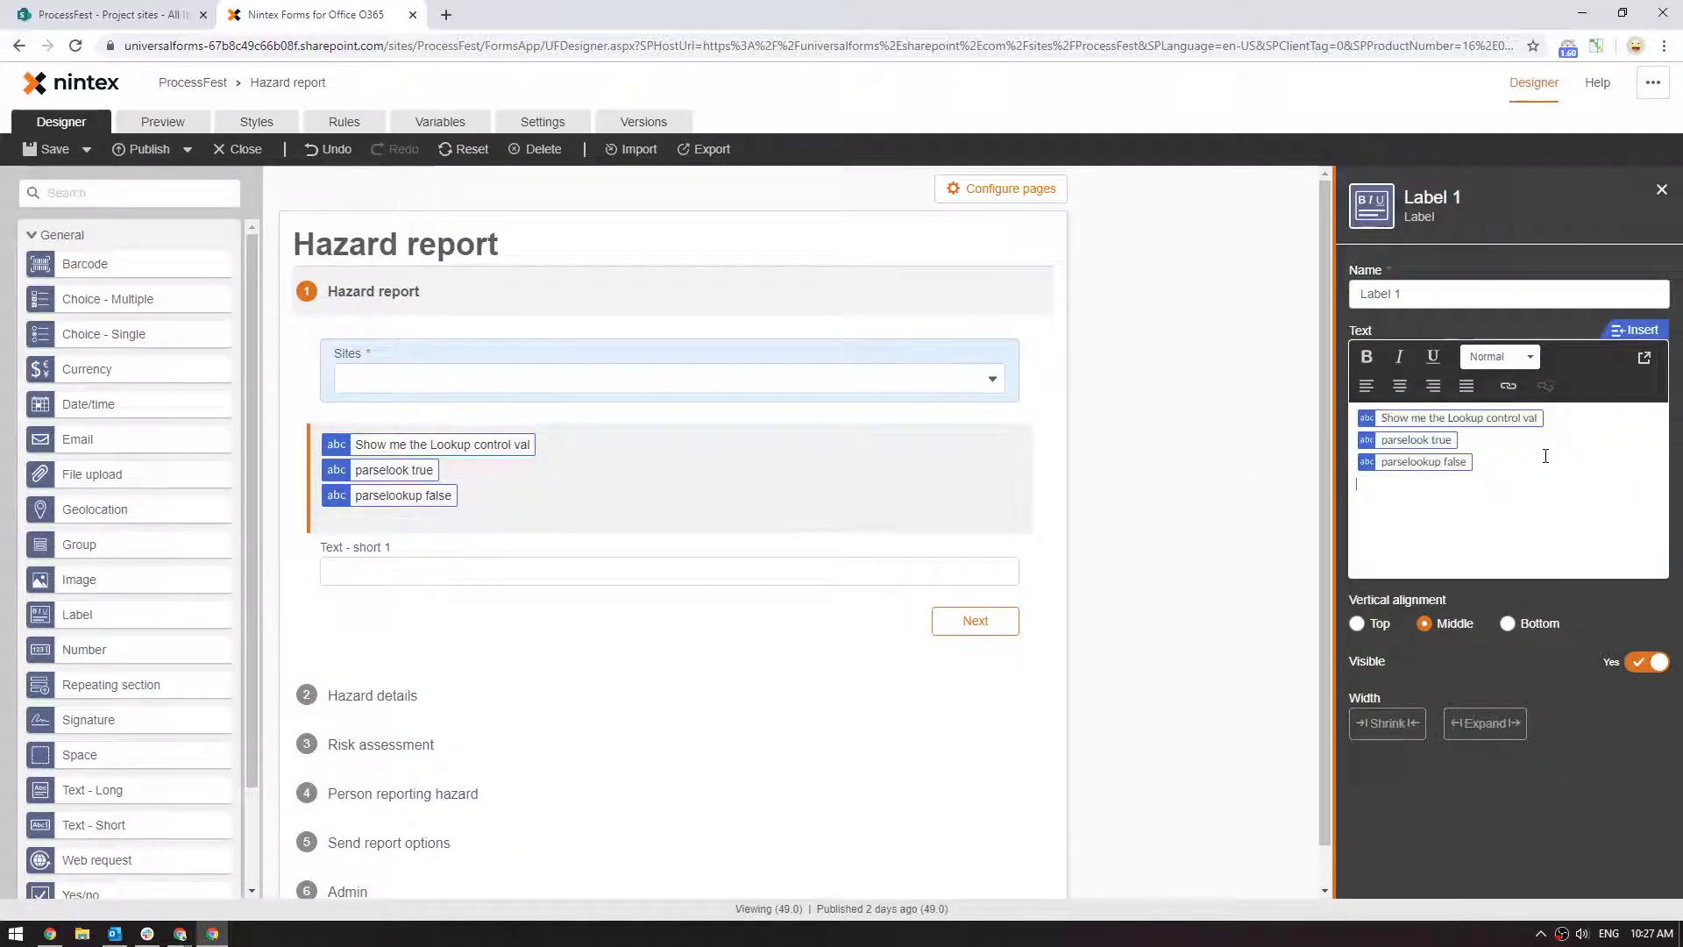
click(1627, 339)
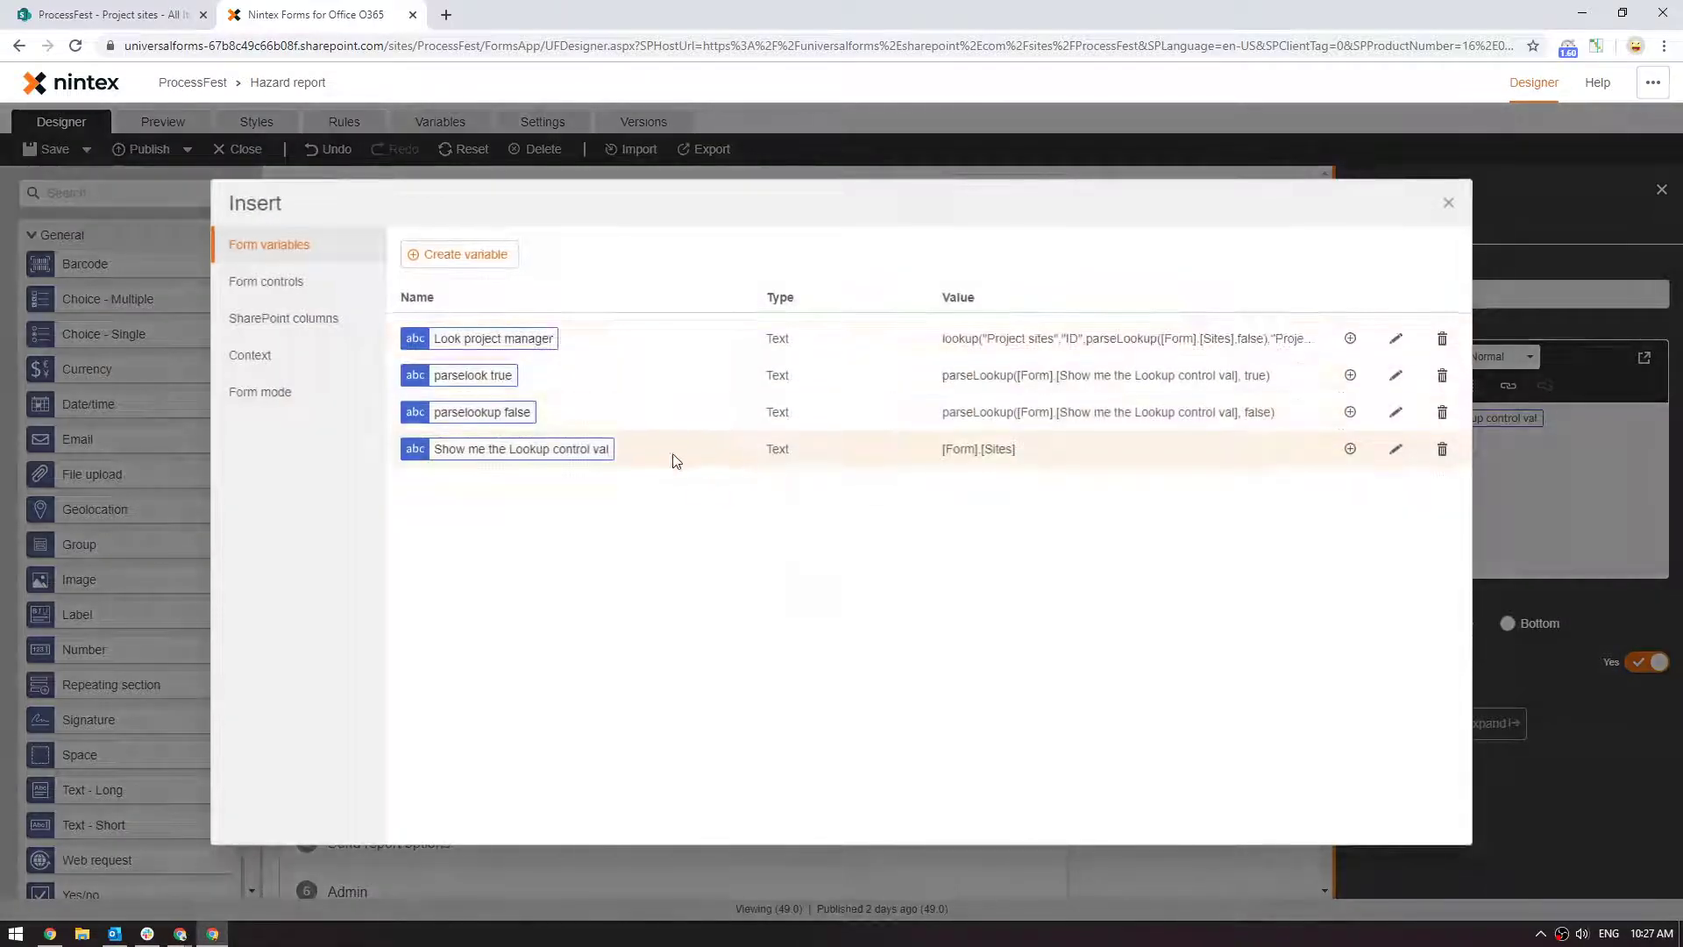
click(537, 338)
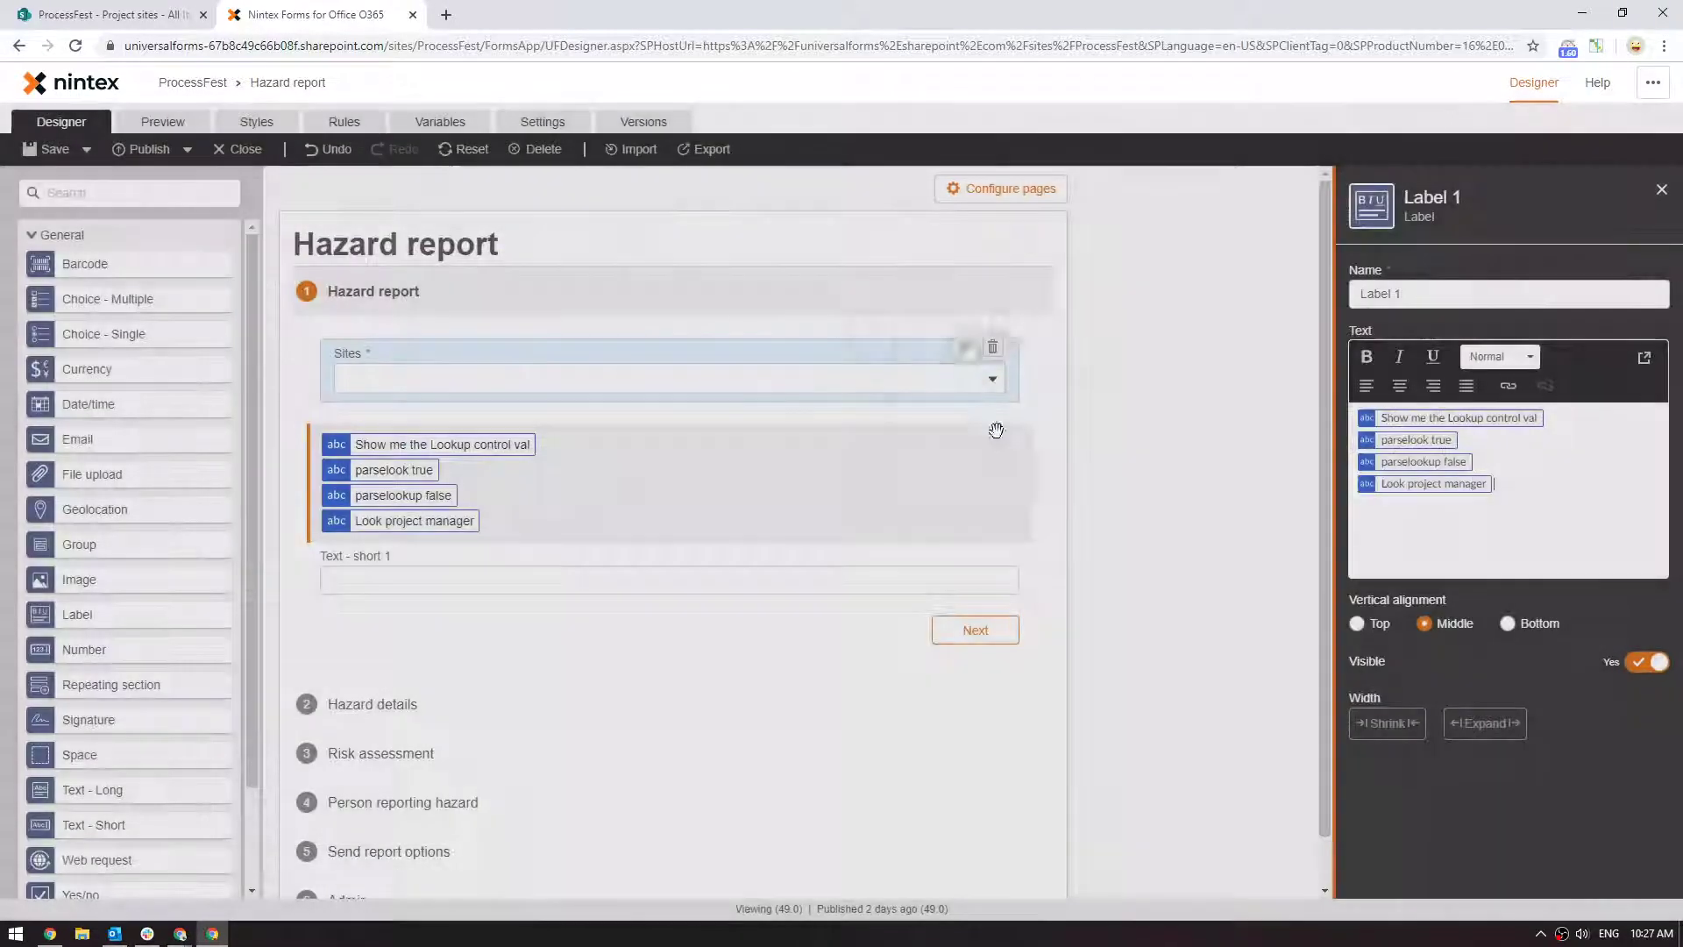
click(167, 123)
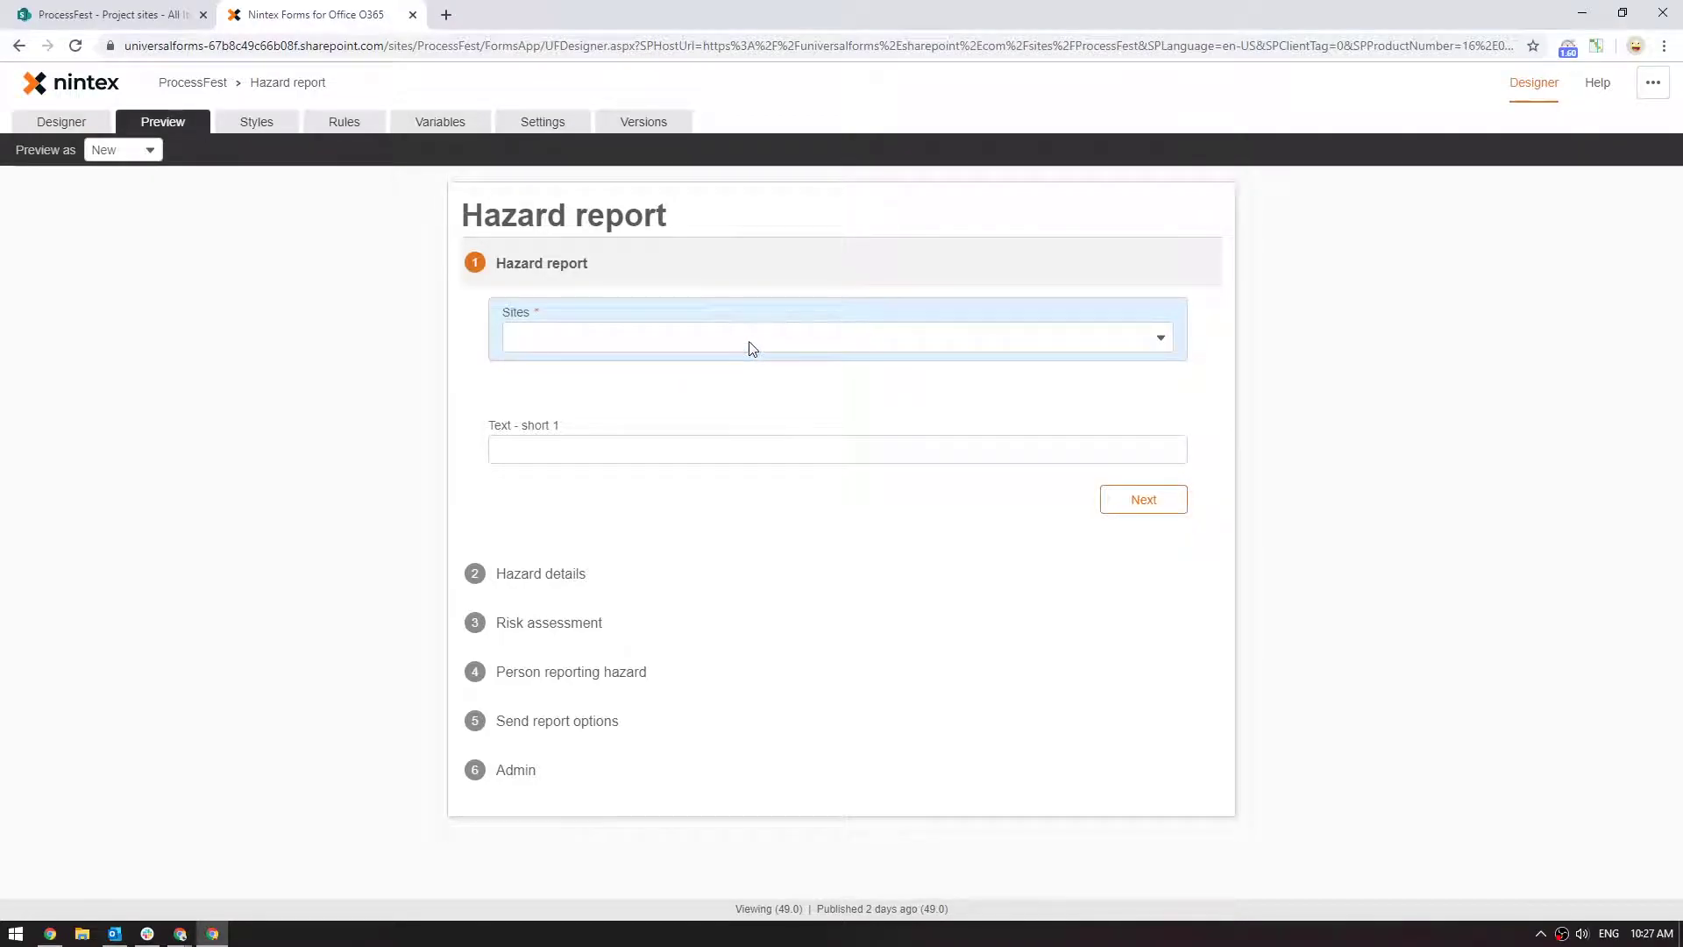
Select site 455 Twin Pines Crossing and inspect its lookup lines: site name, ID 311, project manager.
click(751, 346)
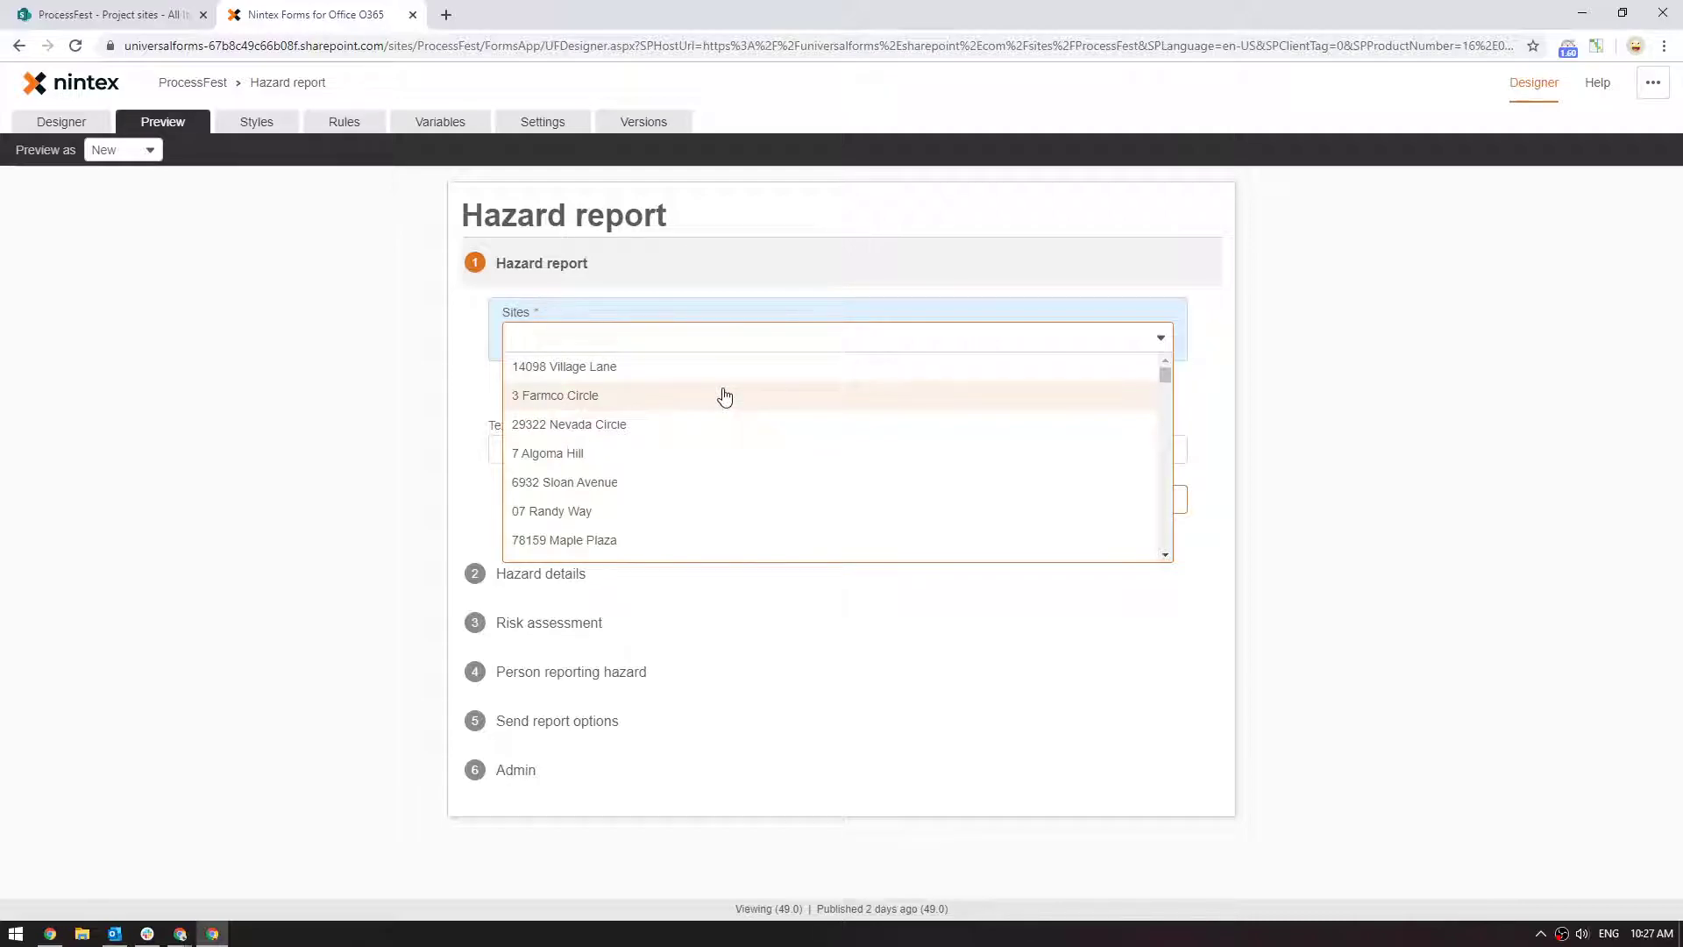
text(twin)
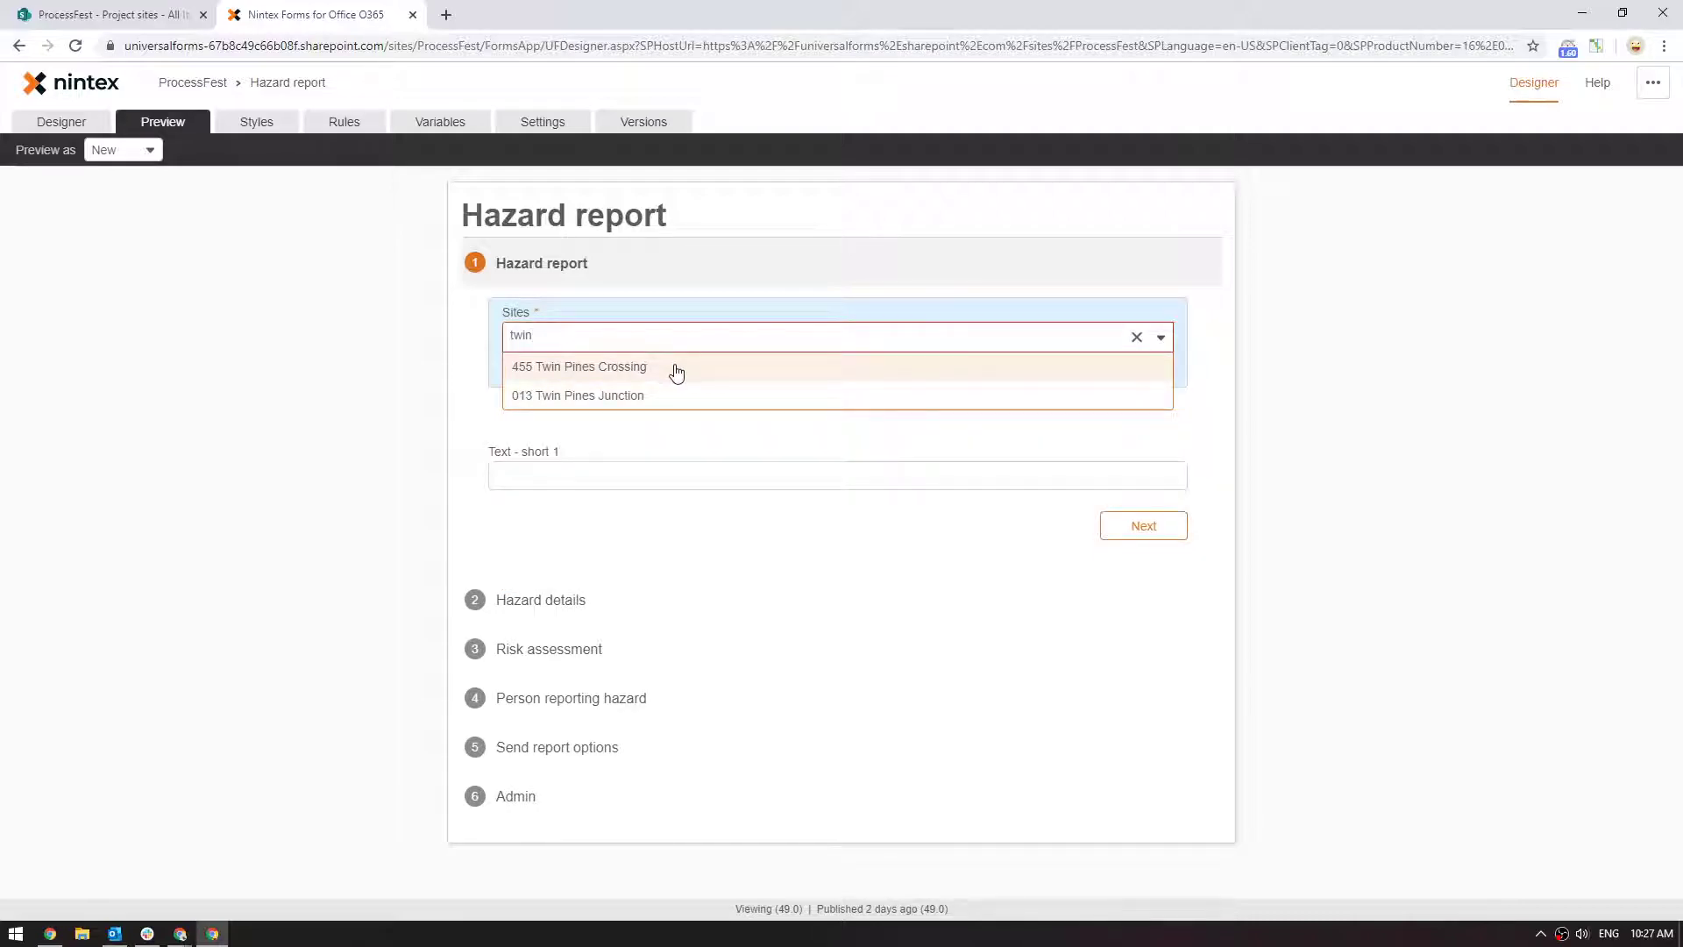
click(676, 368)
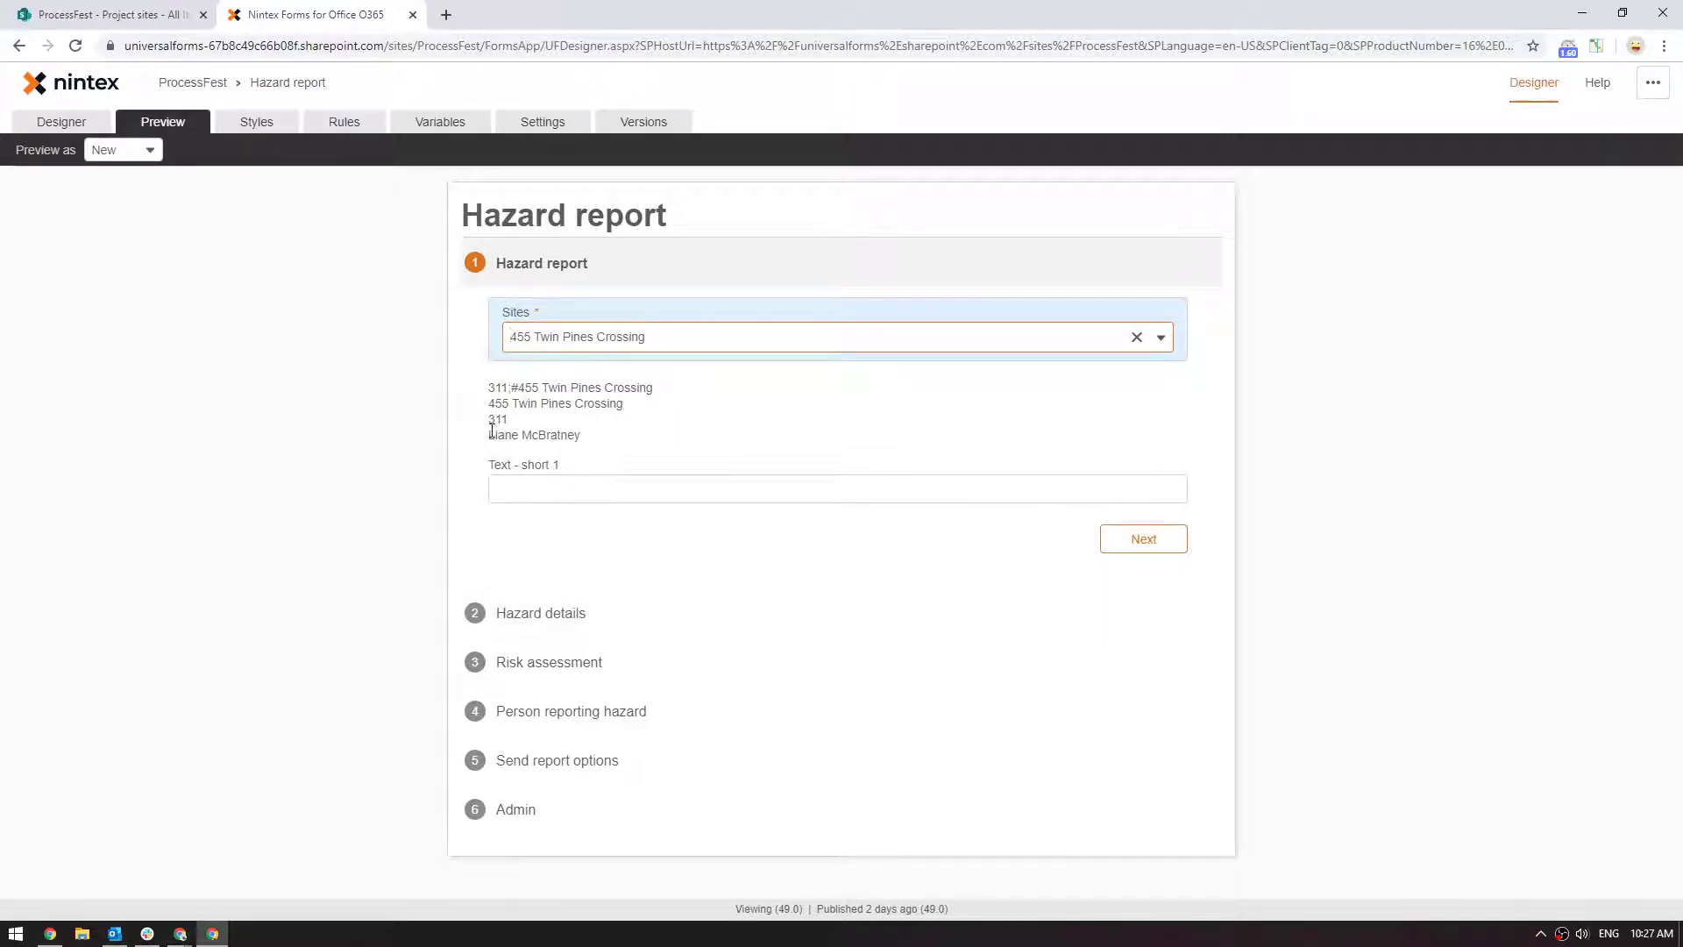
drag(492, 430, 587, 445)
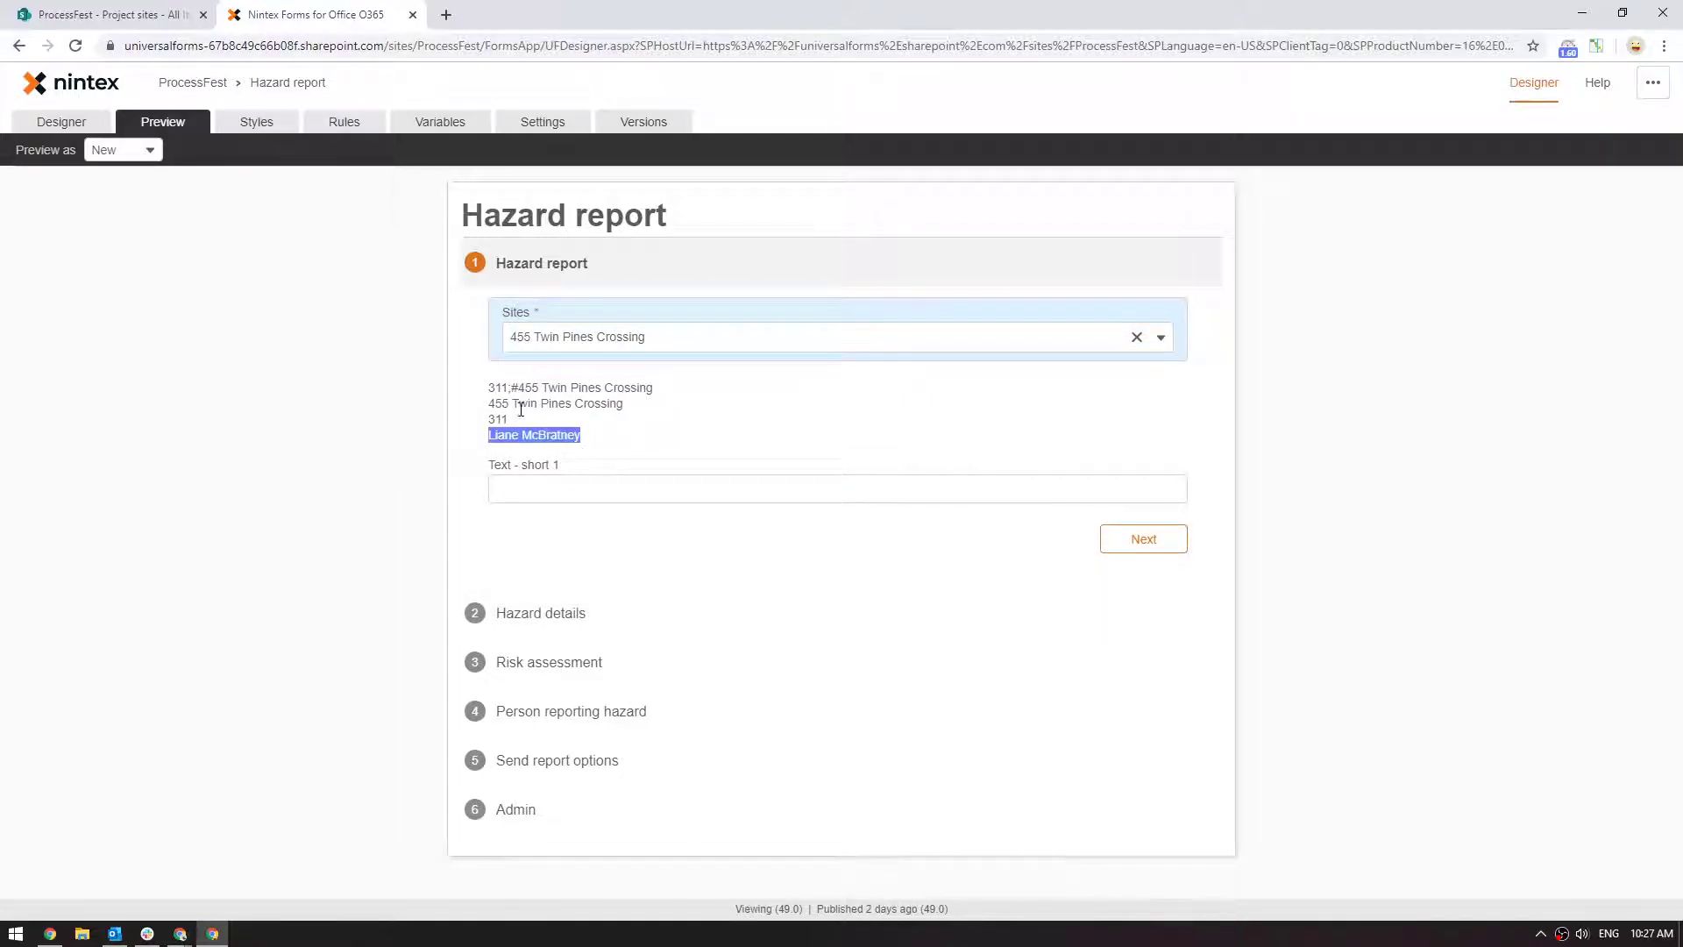
drag(491, 387, 667, 399)
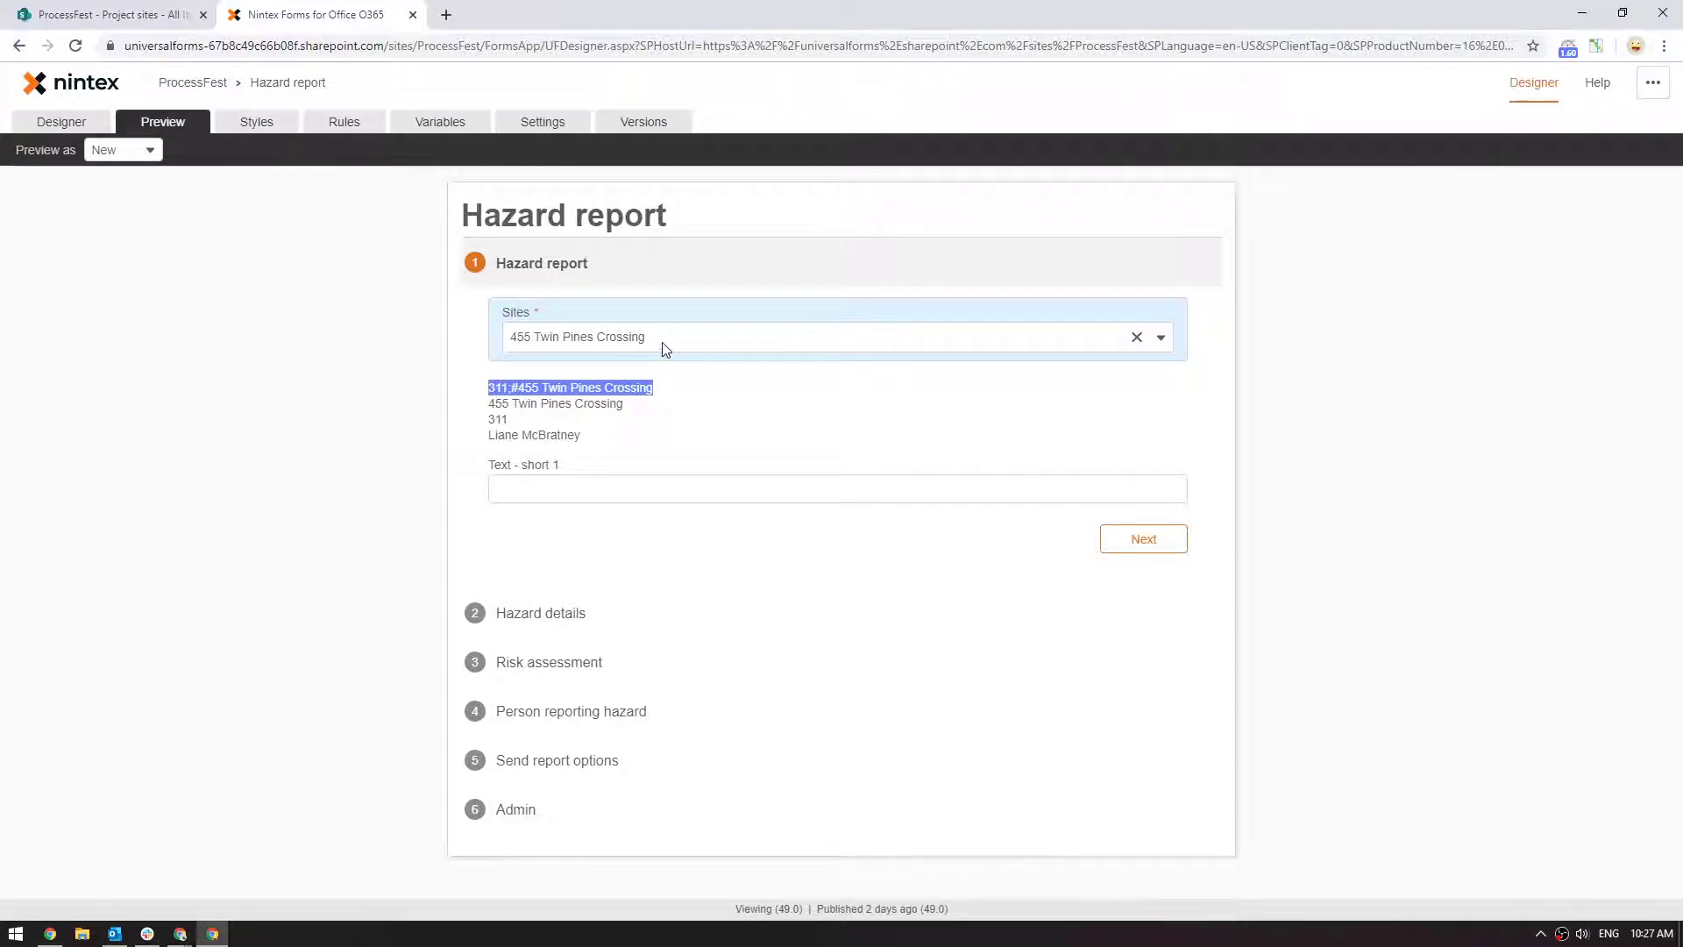
drag(490, 404, 631, 409)
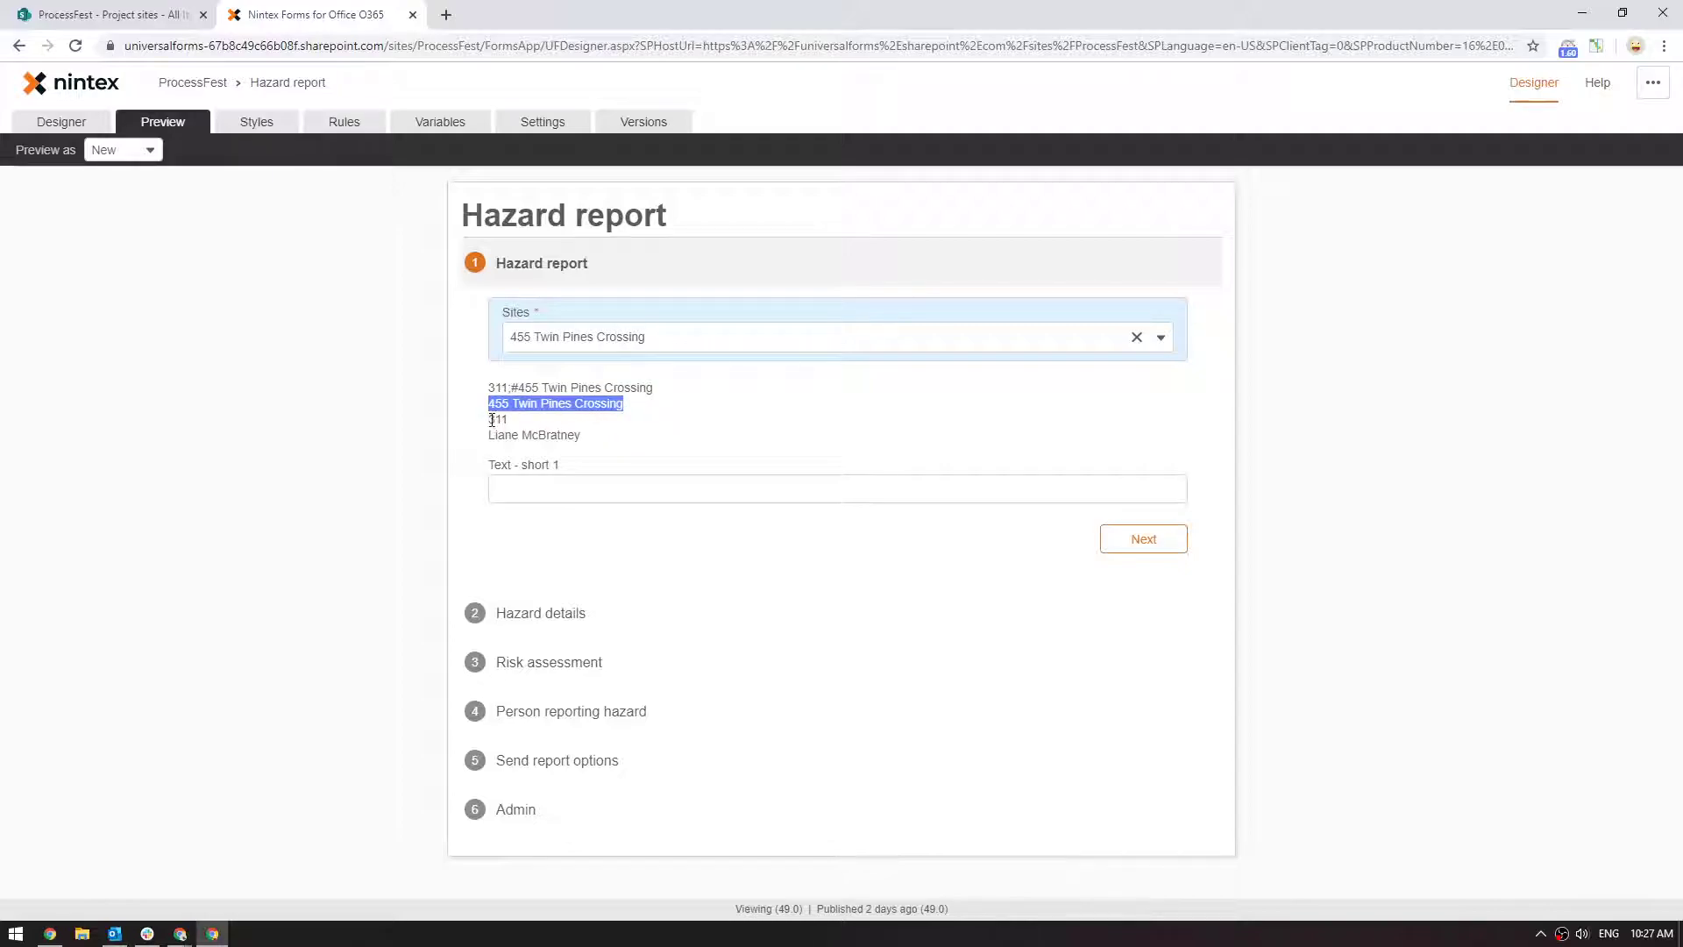
drag(489, 419, 509, 420)
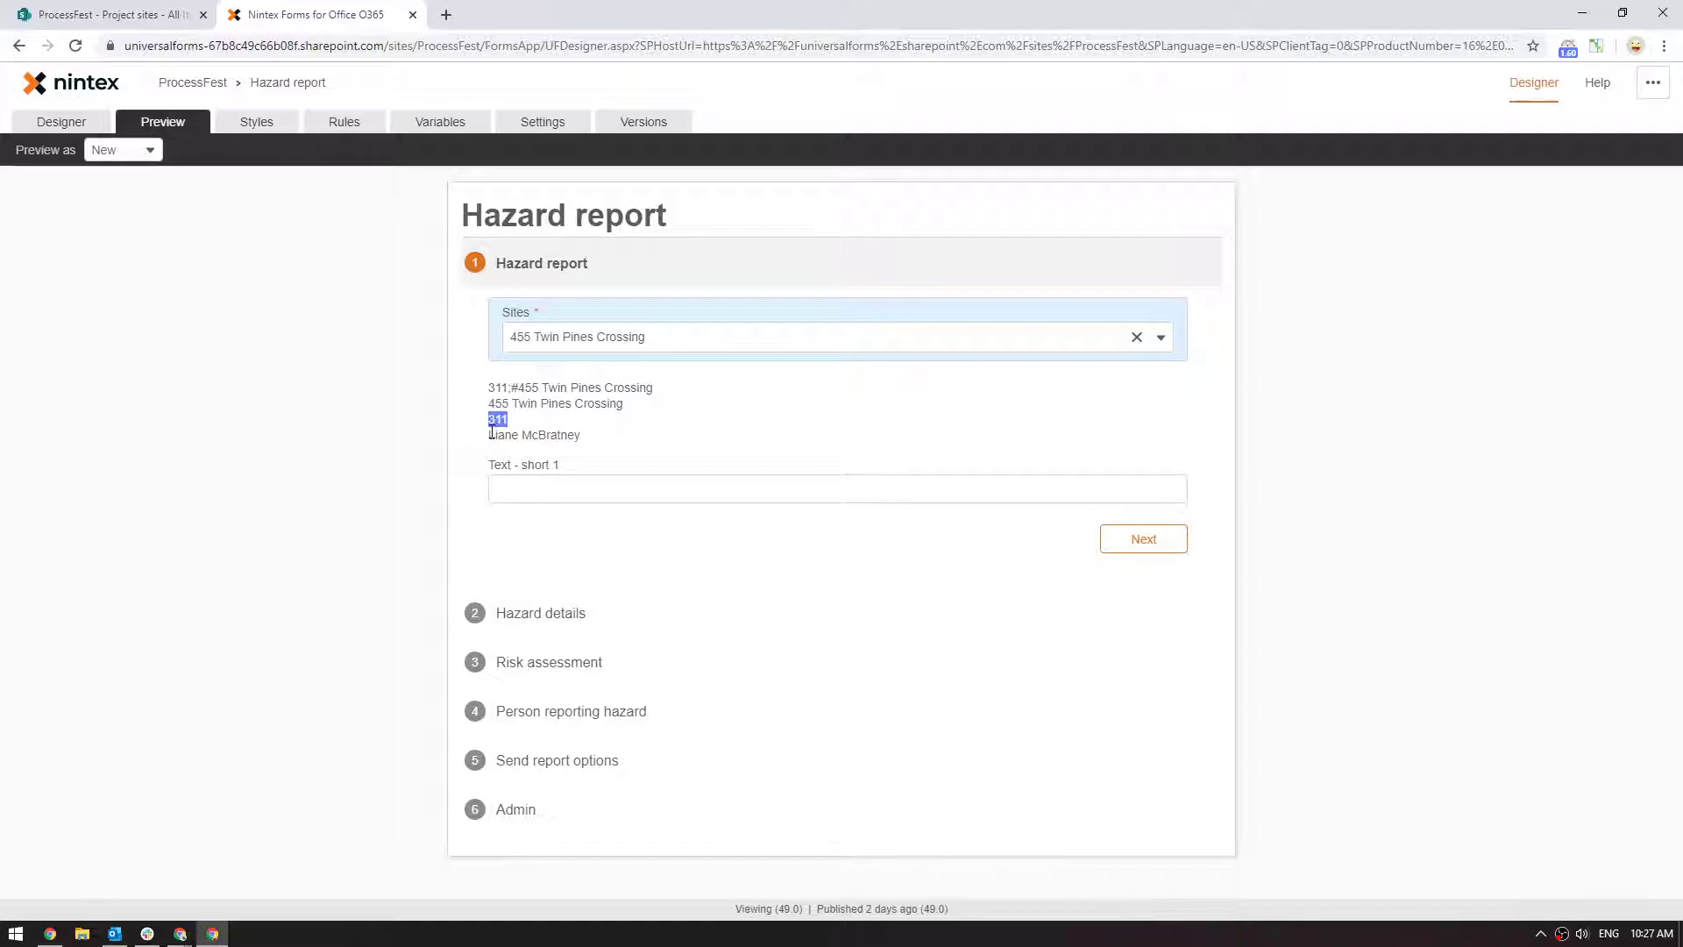
drag(491, 432, 587, 439)
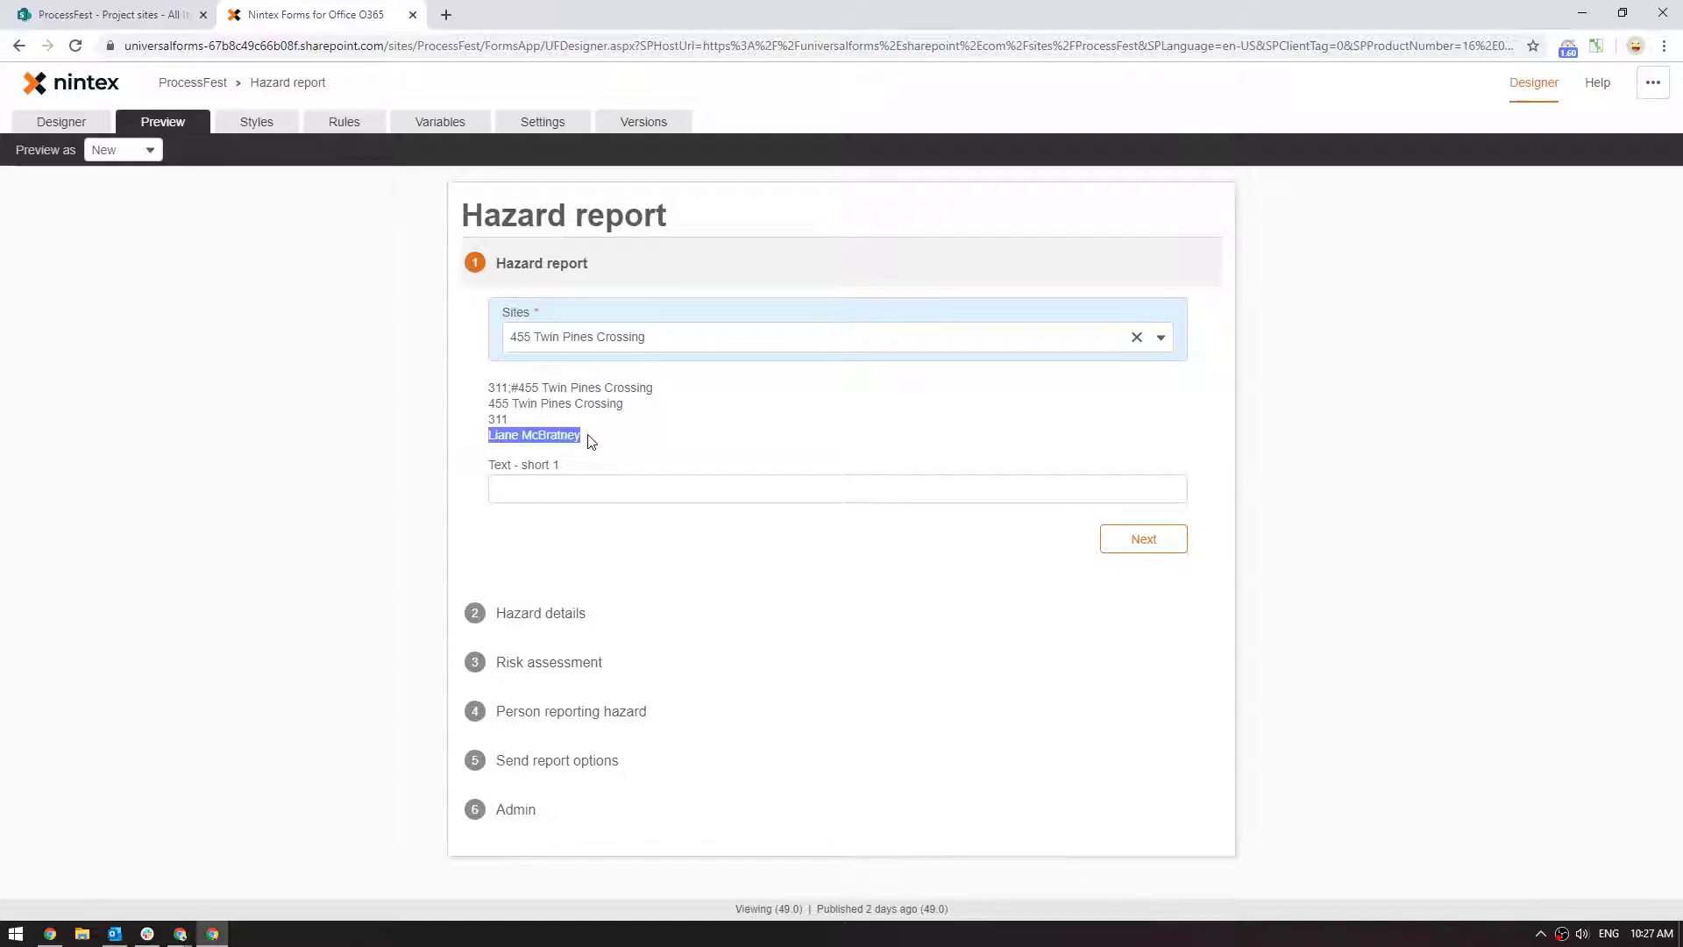
click(143, 9)
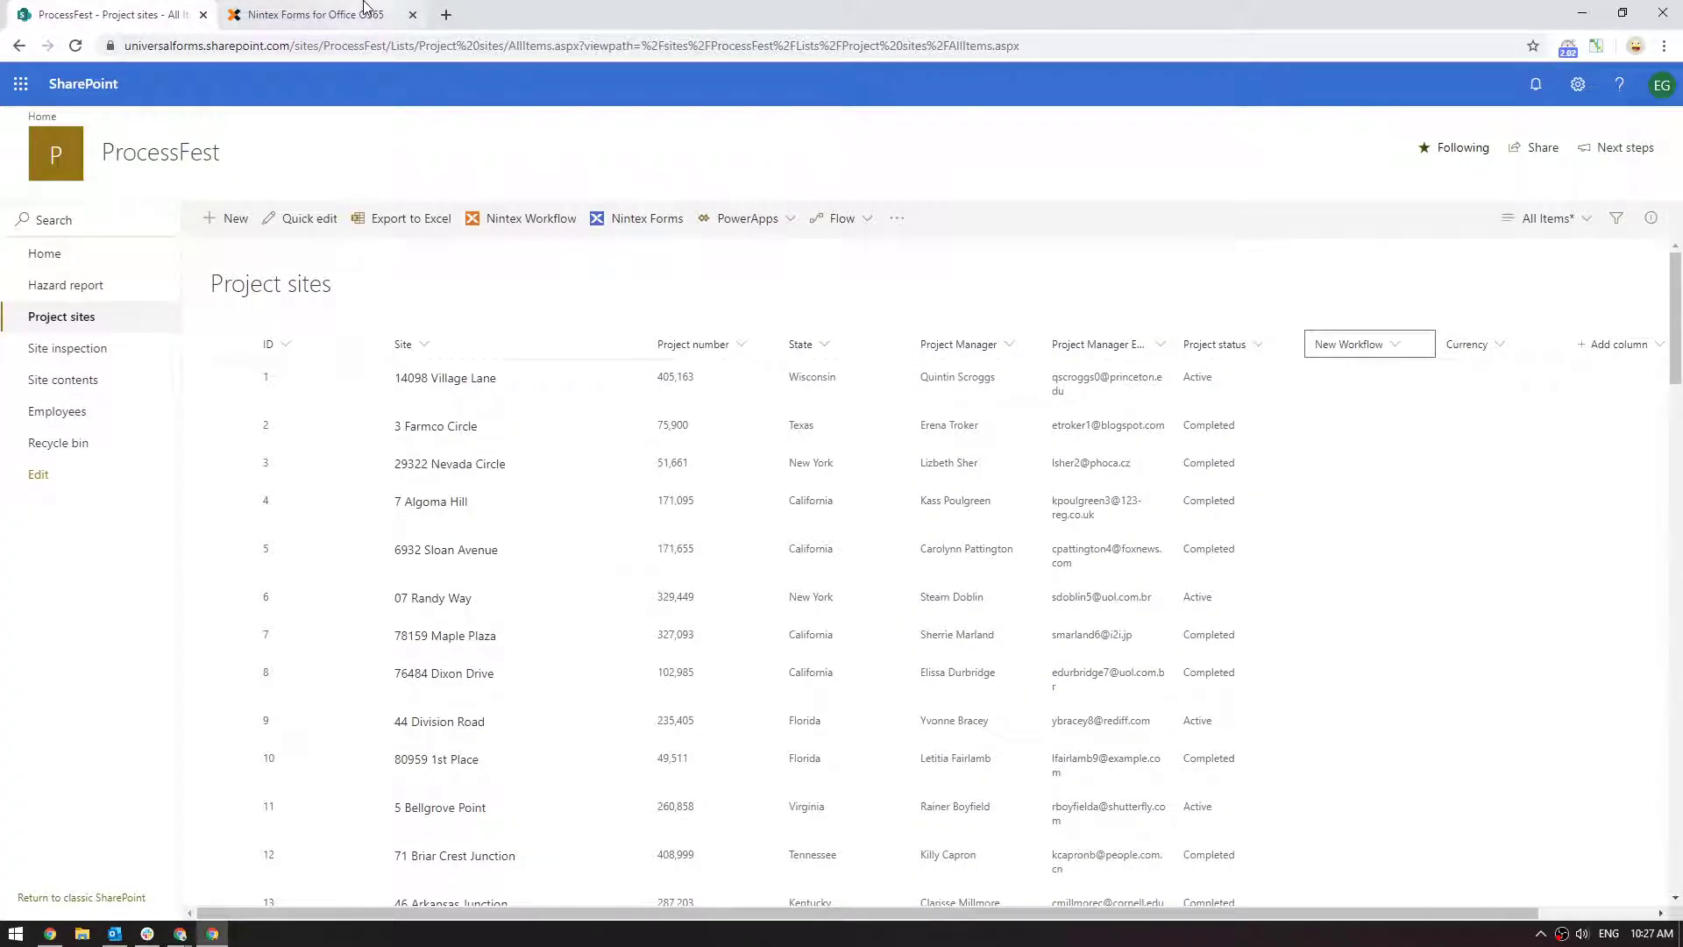
scroll(395, 526, down, 20)
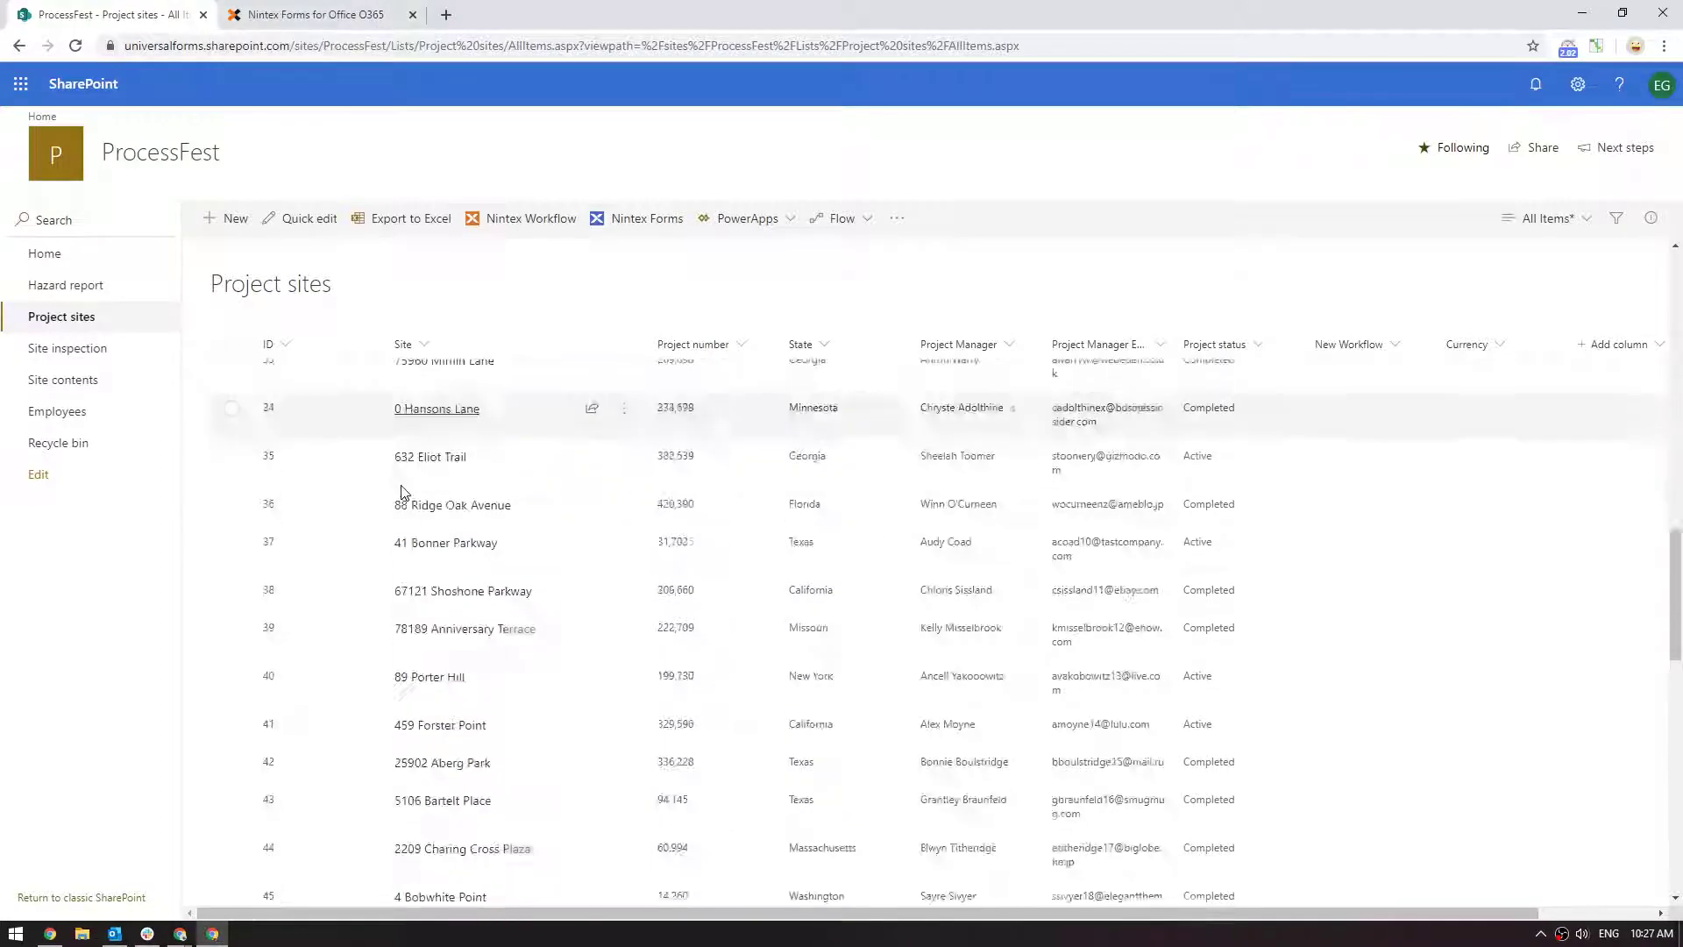
scroll(381, 566, down, 5)
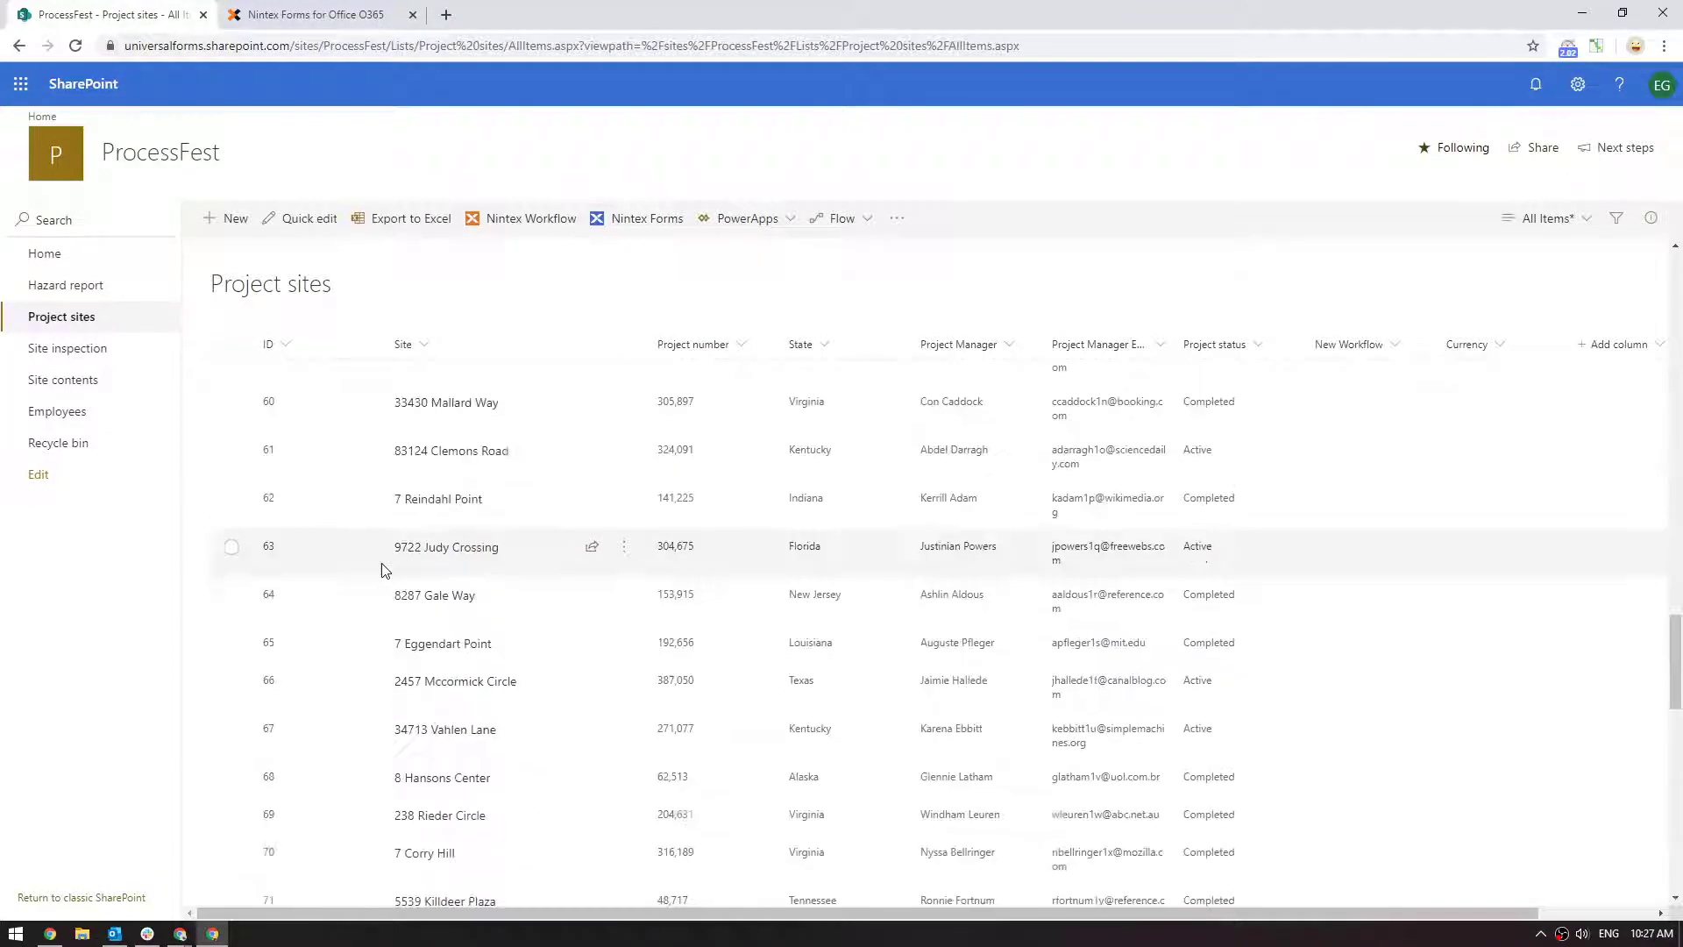
scroll(383, 548, down, 5)
scroll(382, 552, down, 10)
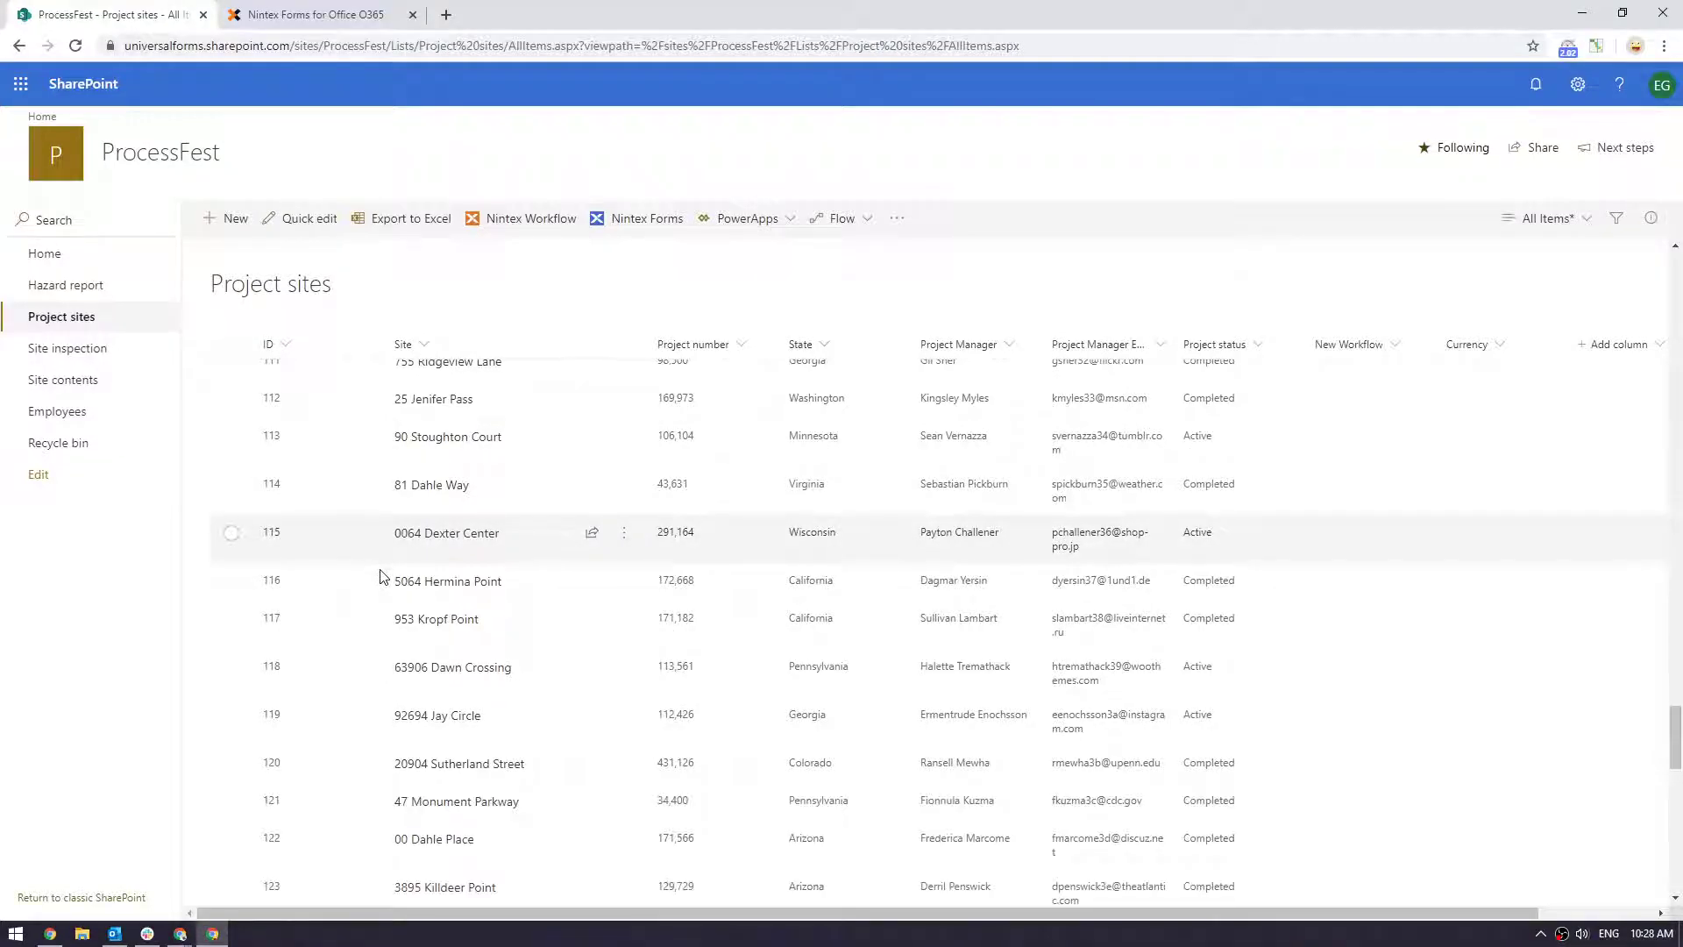
scroll(382, 579, down, 20)
scroll(383, 605, down, 10)
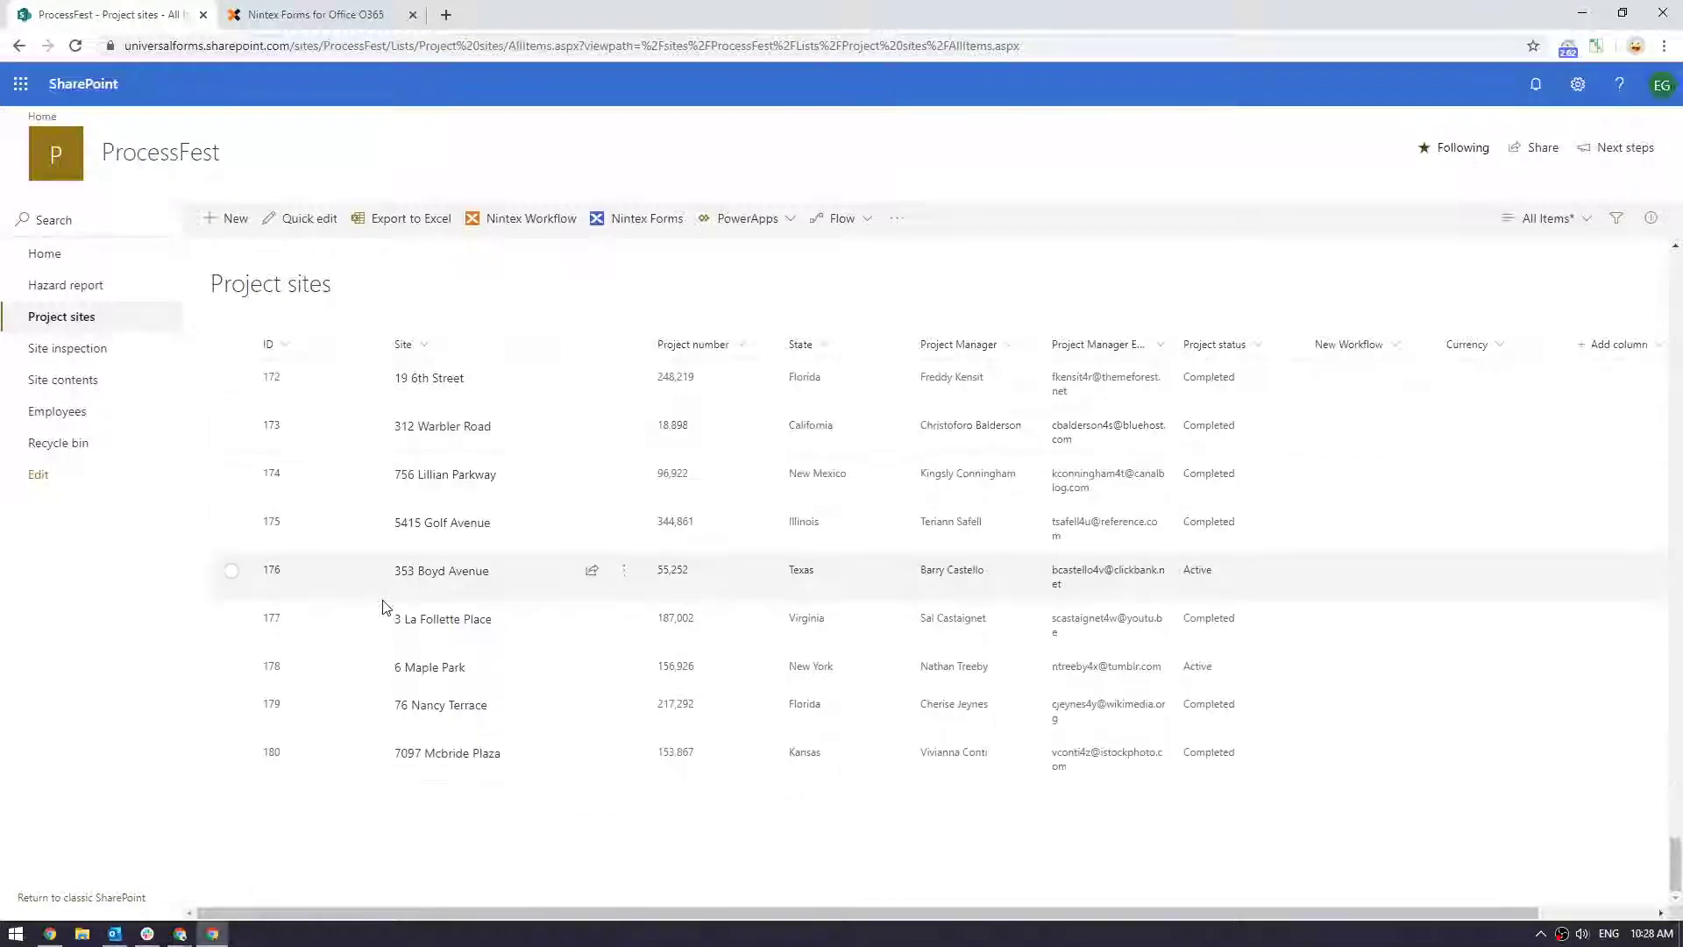
scroll(379, 602, down, 20)
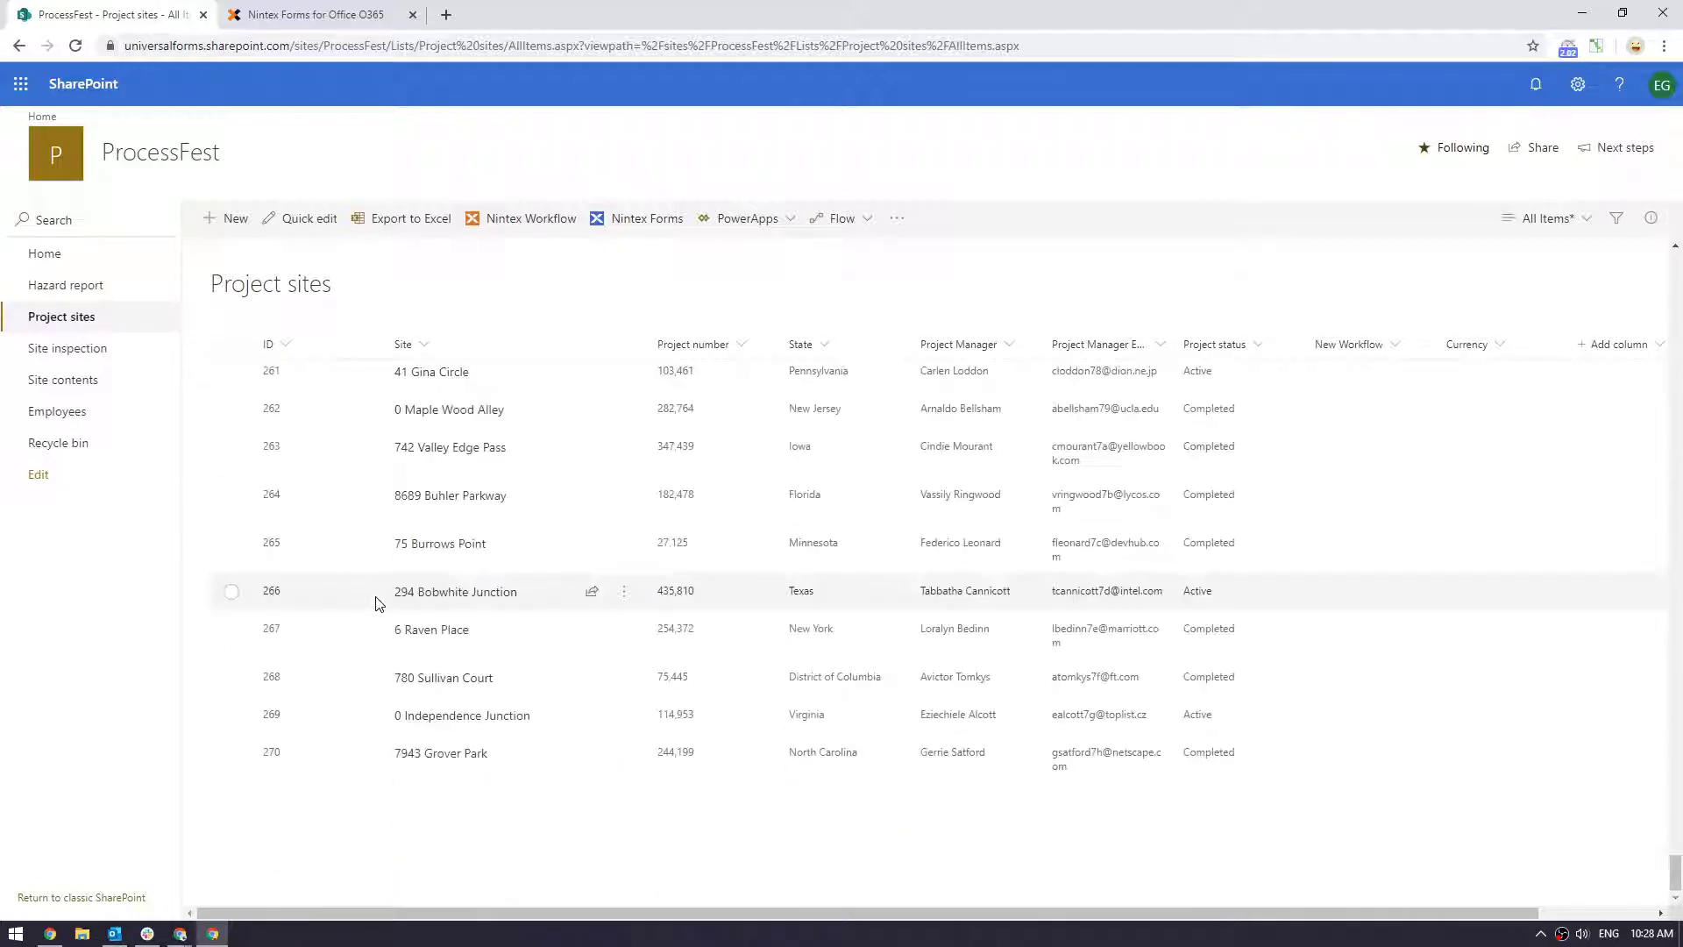
scroll(379, 603, down, 10)
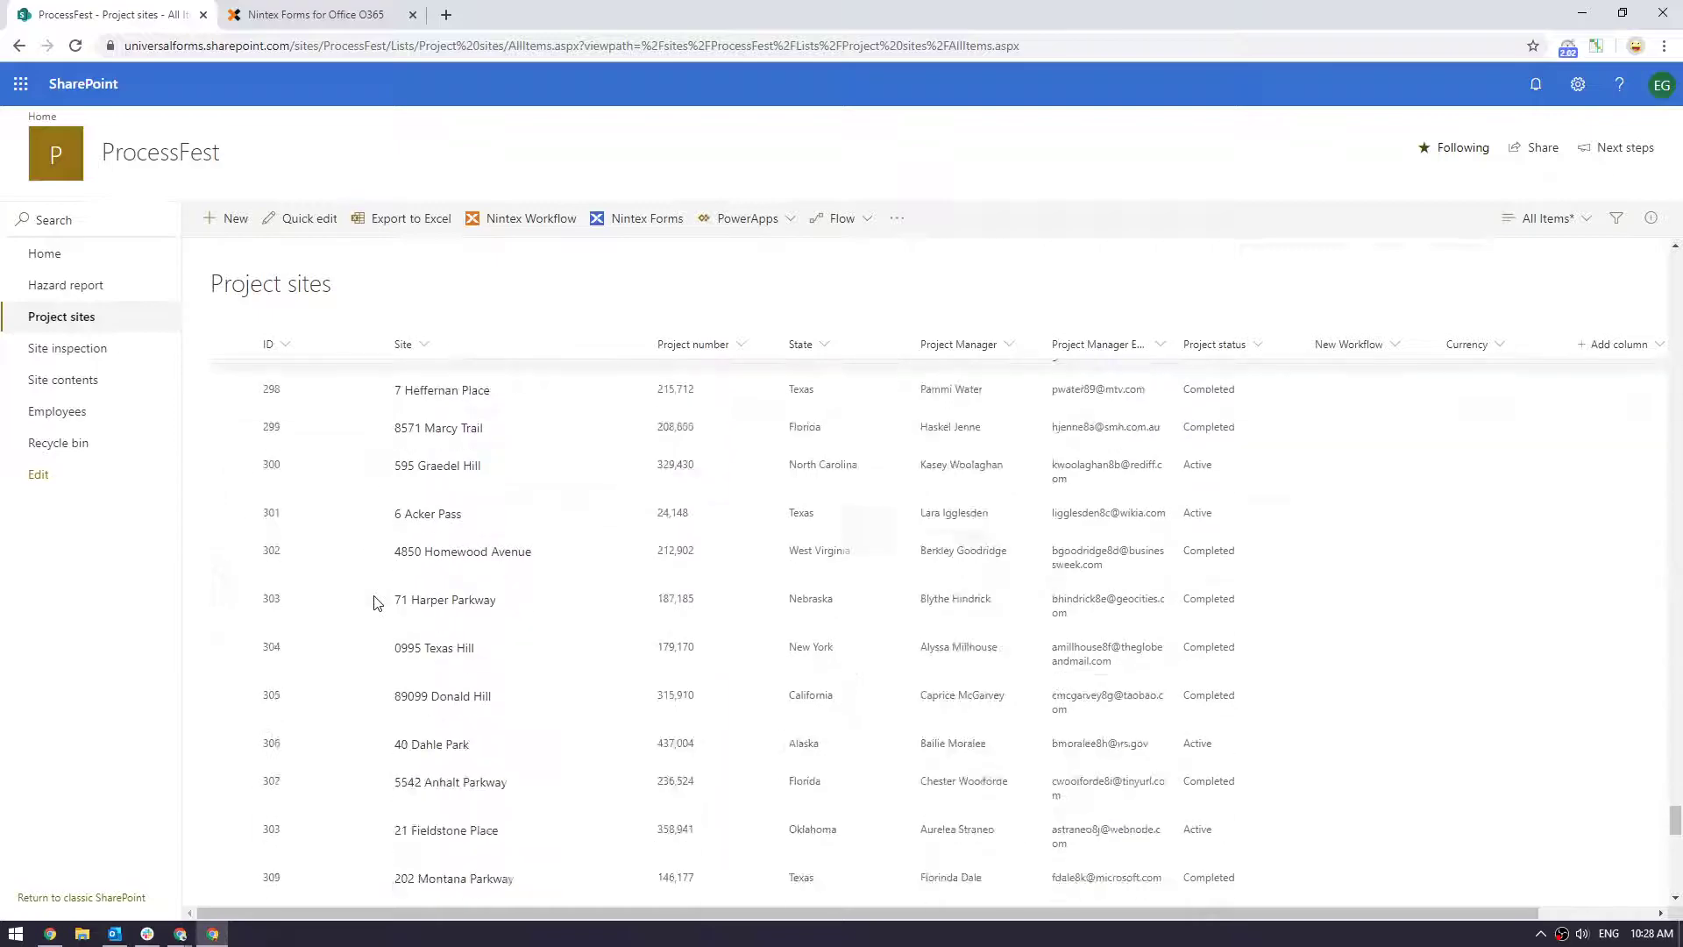
scroll(377, 603, down, 5)
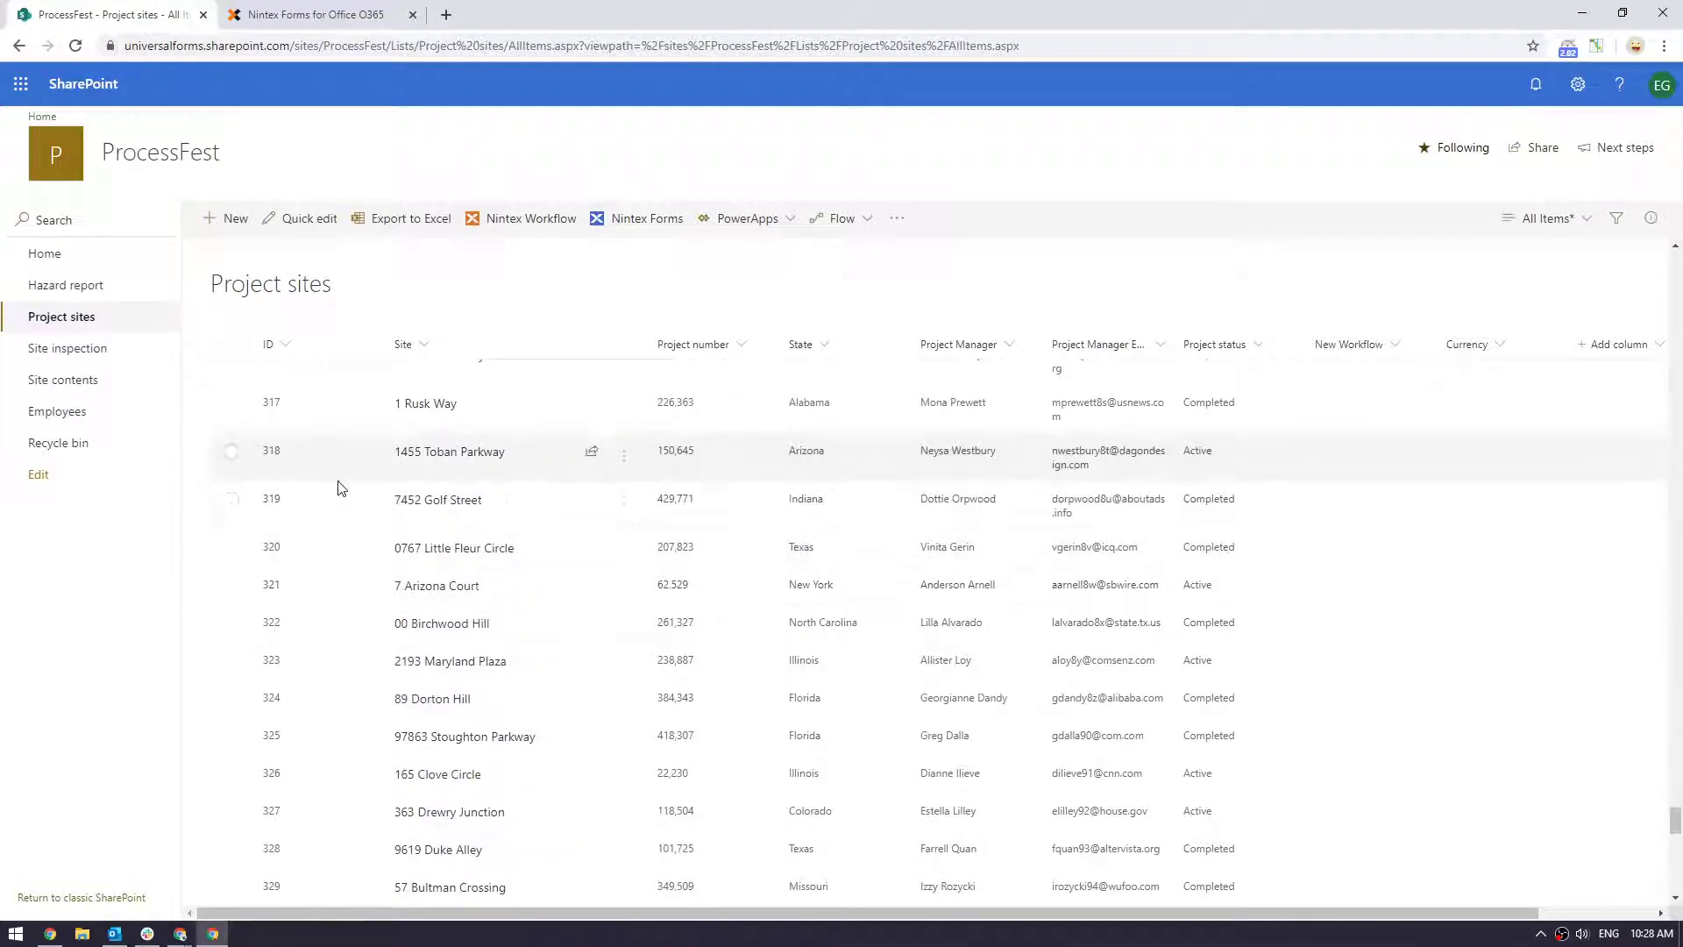
scroll(338, 481, up, 5)
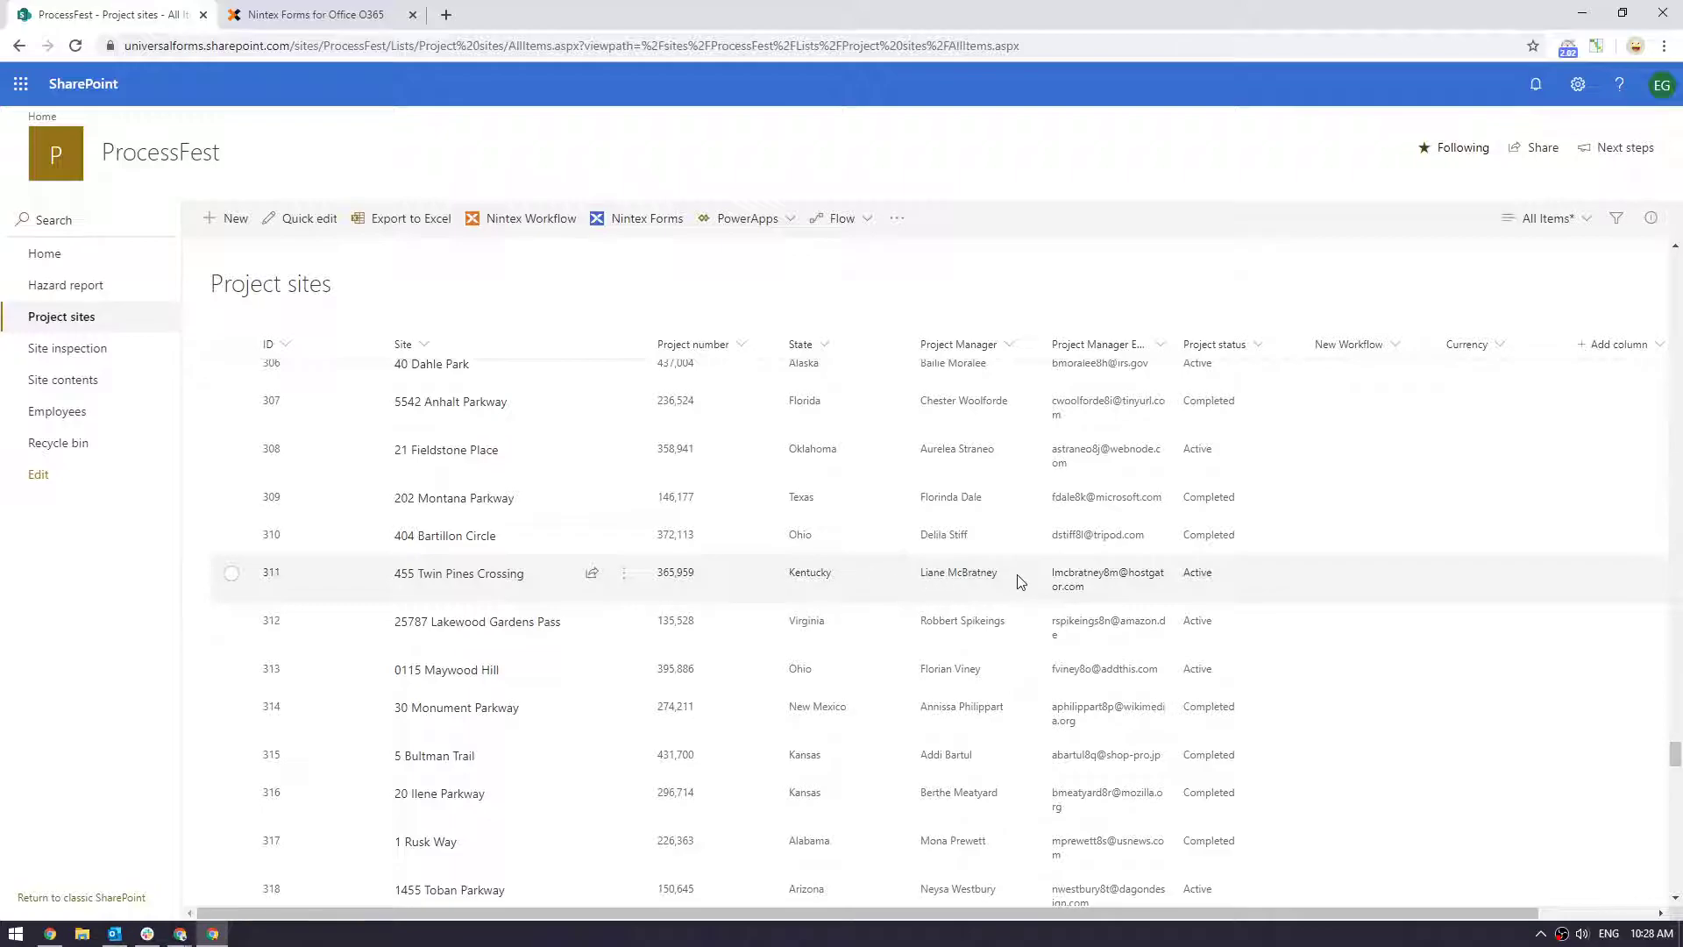
click(316, 14)
click(503, 439)
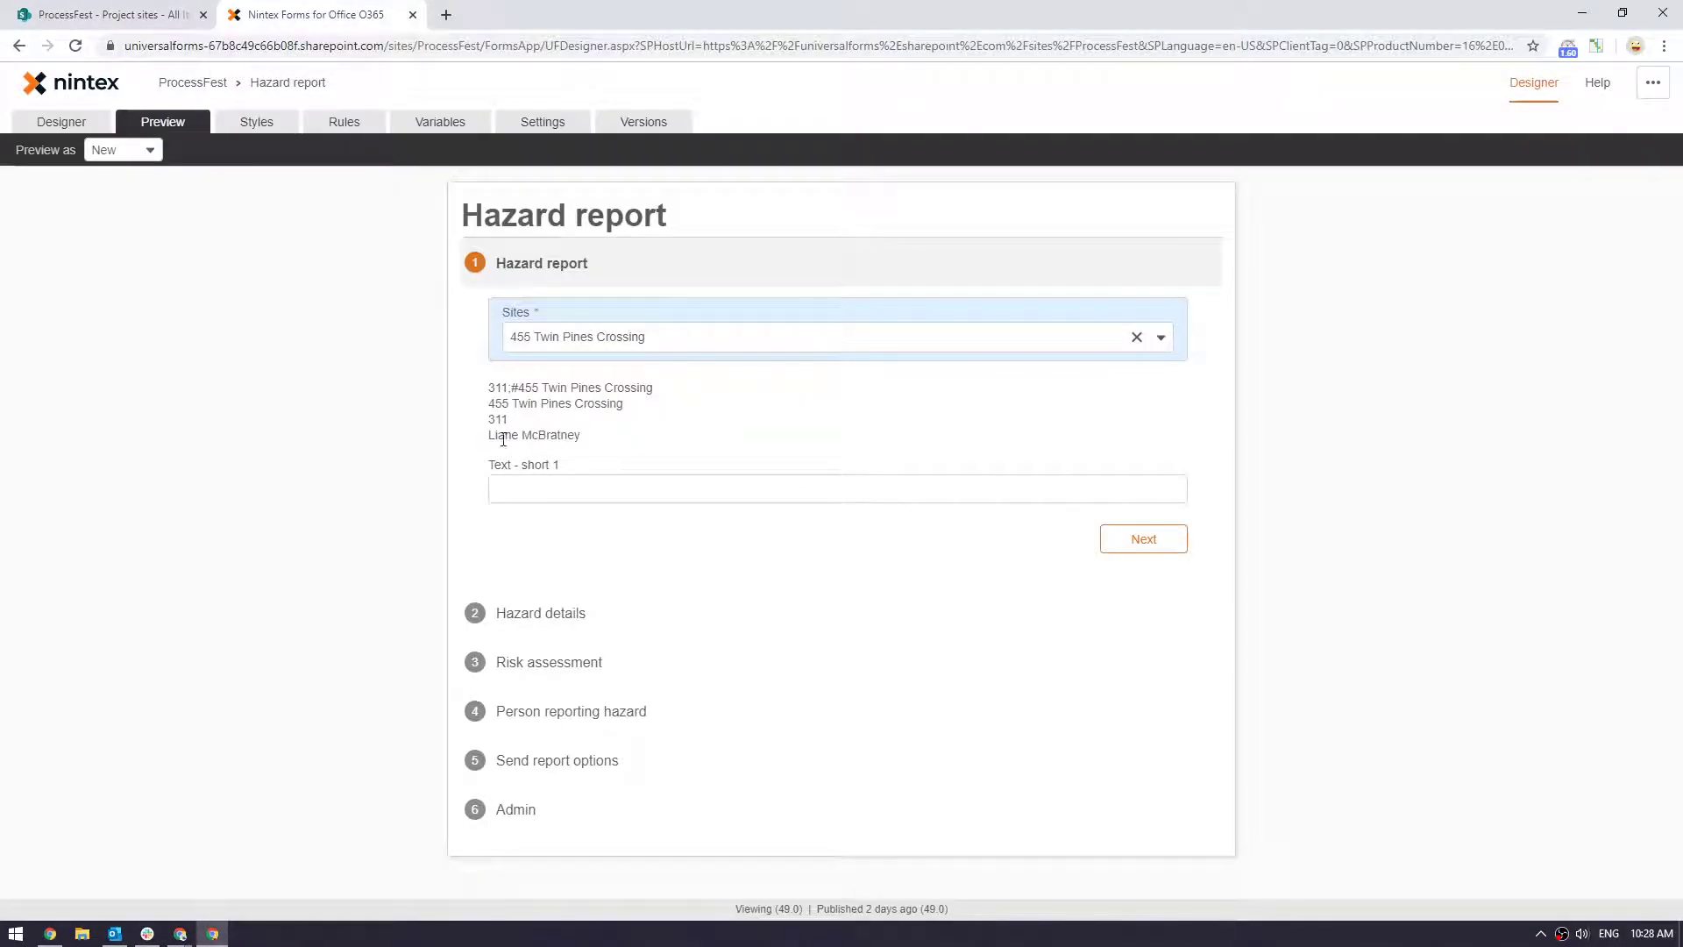
drag(489, 387, 586, 437)
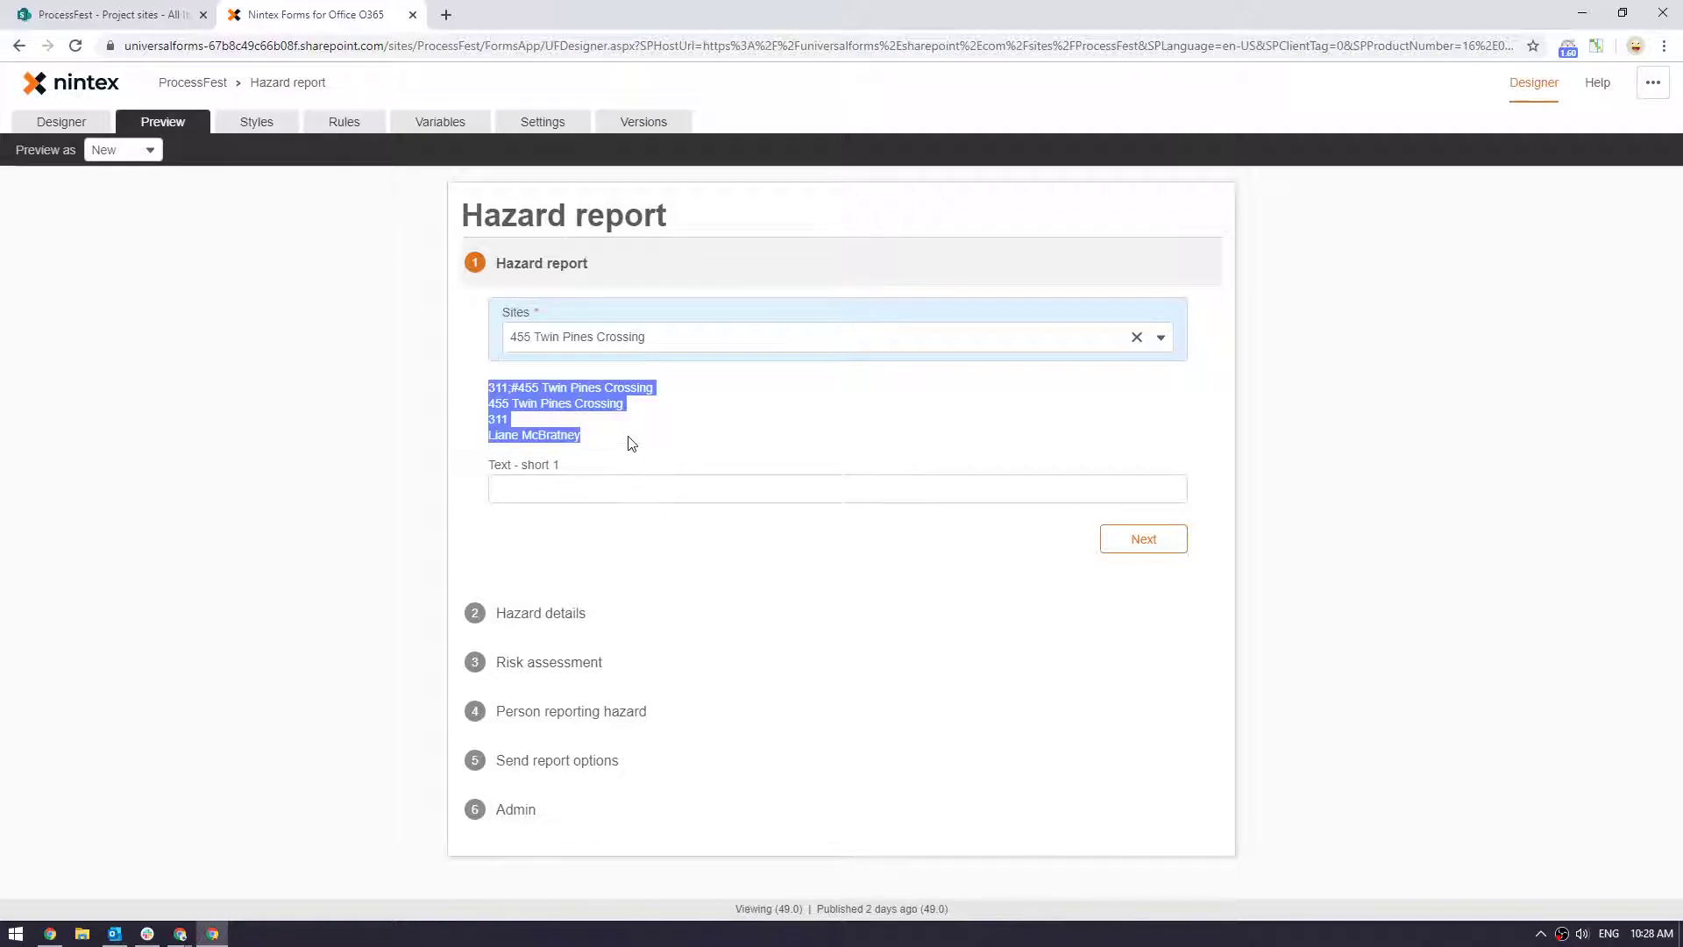
click(628, 466)
click(613, 484)
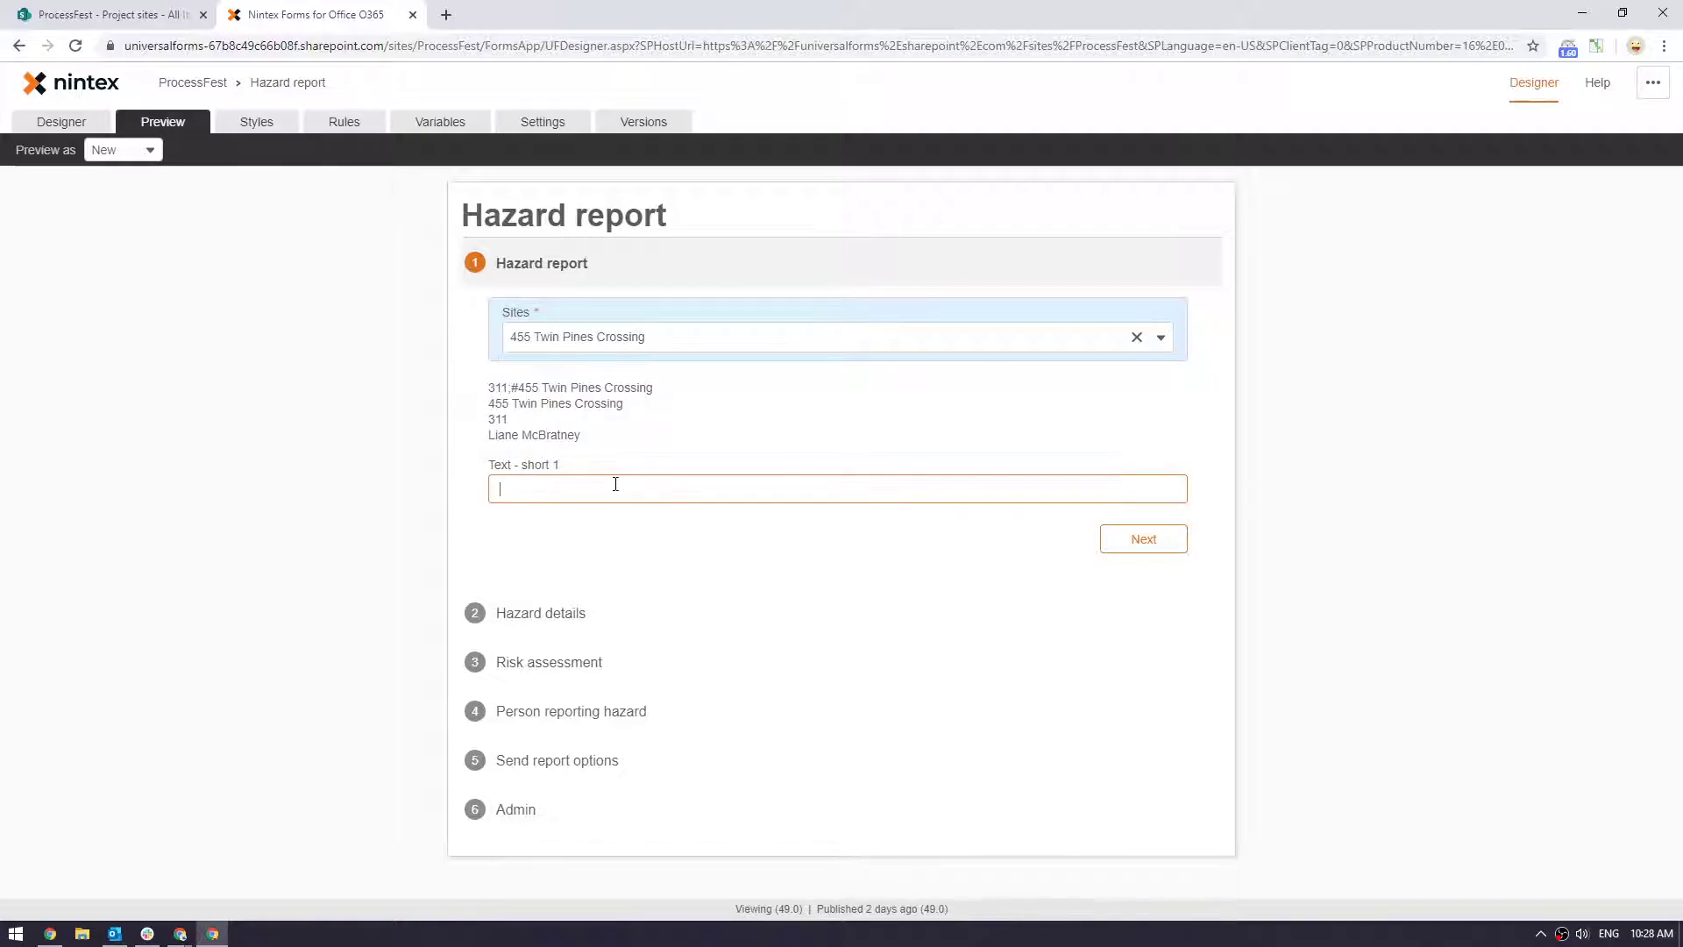
Create a rule named 'Set the value' whose condition is that Sites is filled.
click(348, 123)
click(1269, 233)
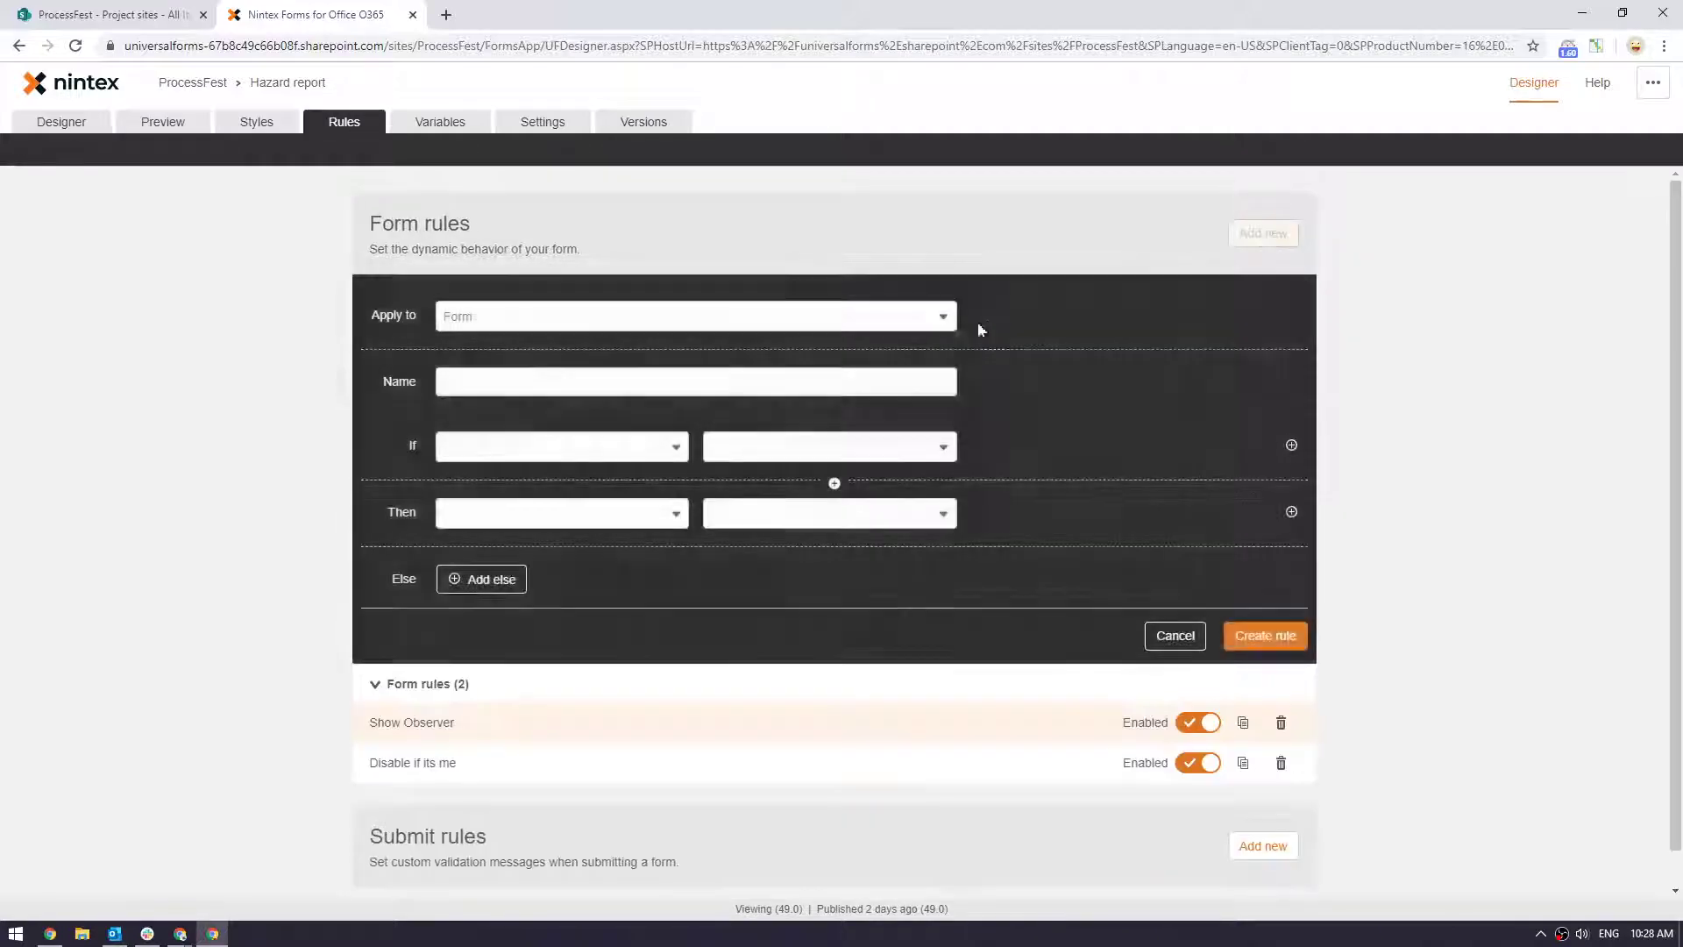
click(574, 384)
text(S)
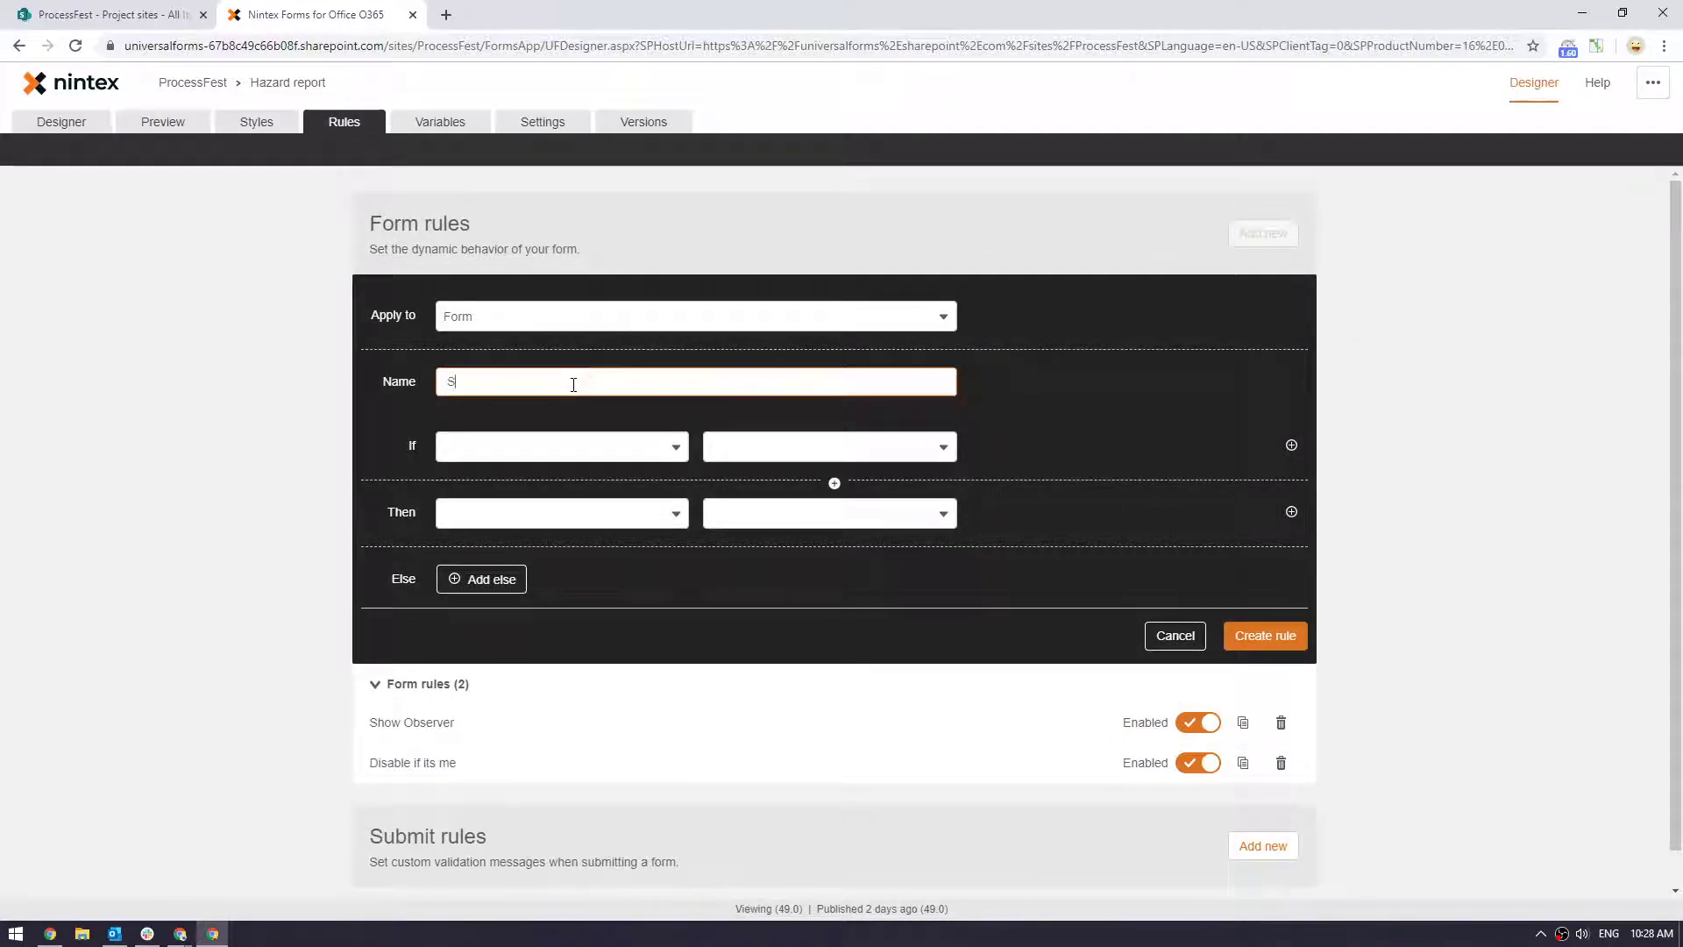
text(et f)
text(he v)
text(alue)
click(575, 448)
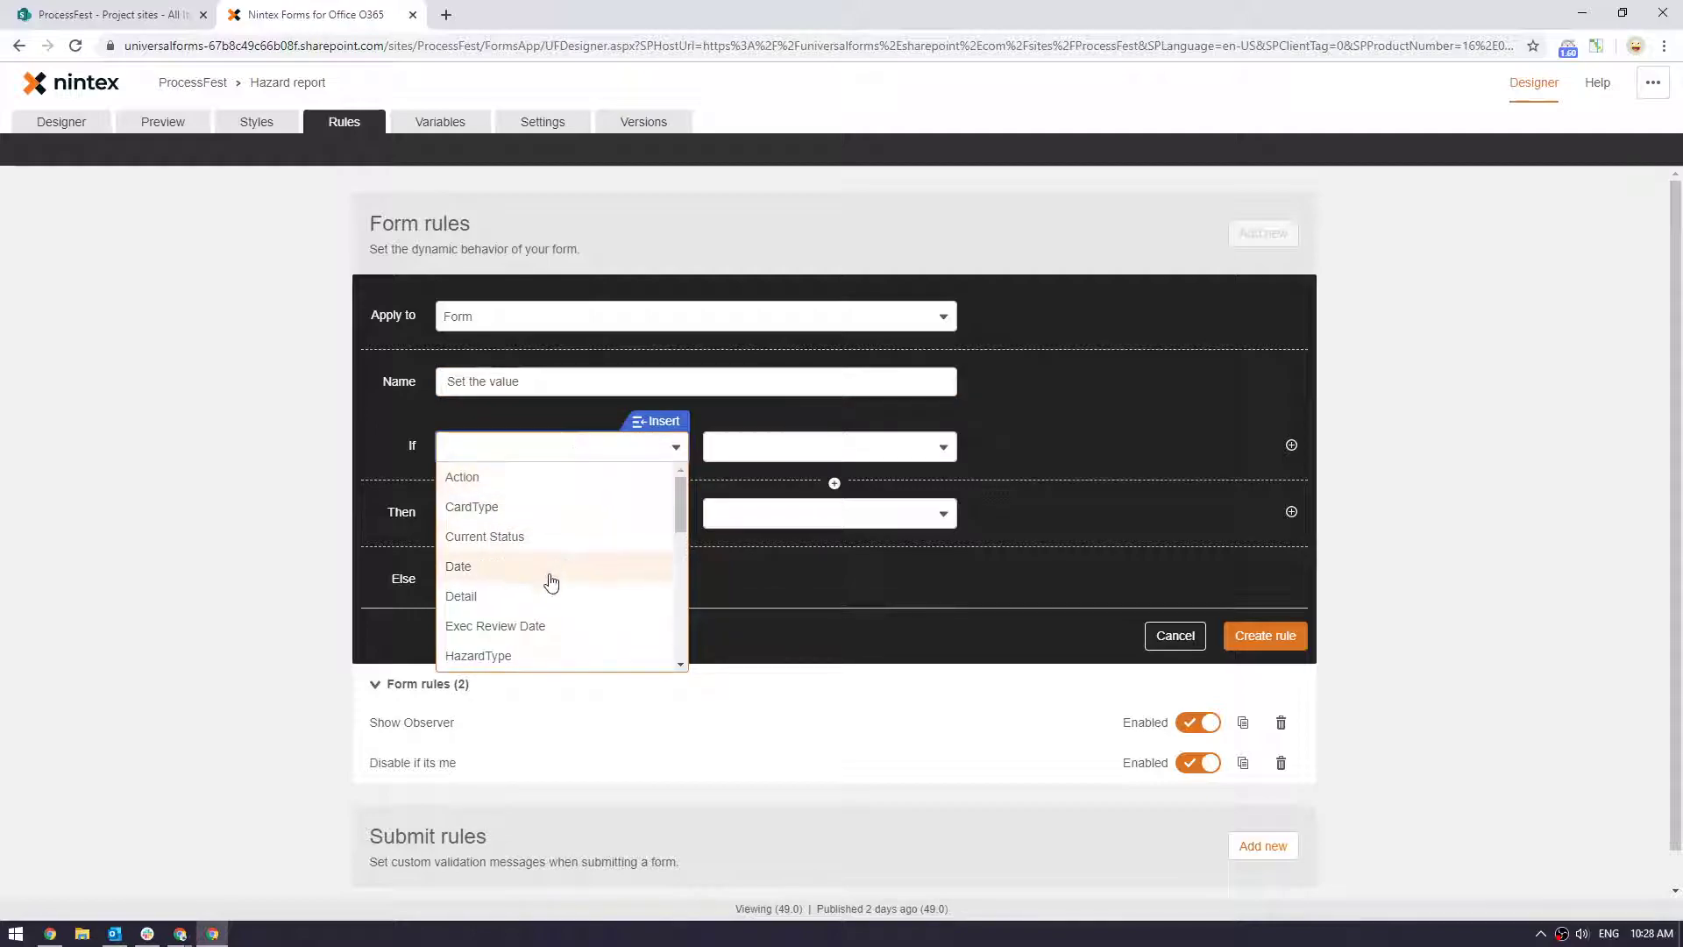
text(site)
click(556, 478)
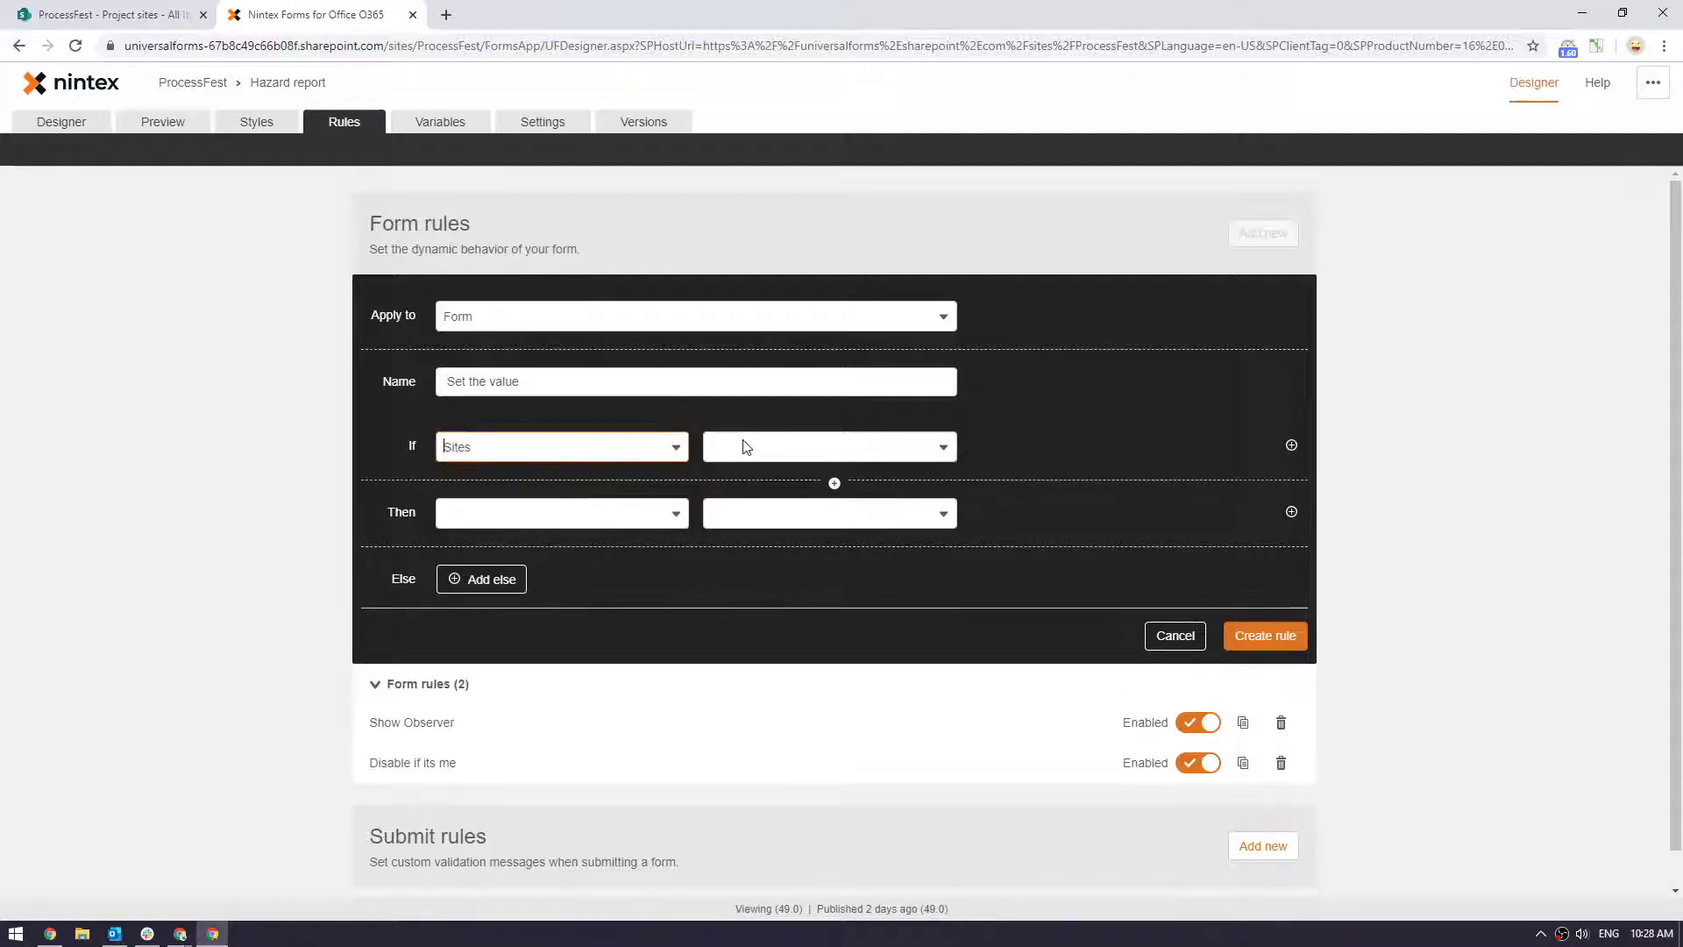
click(745, 447)
click(764, 508)
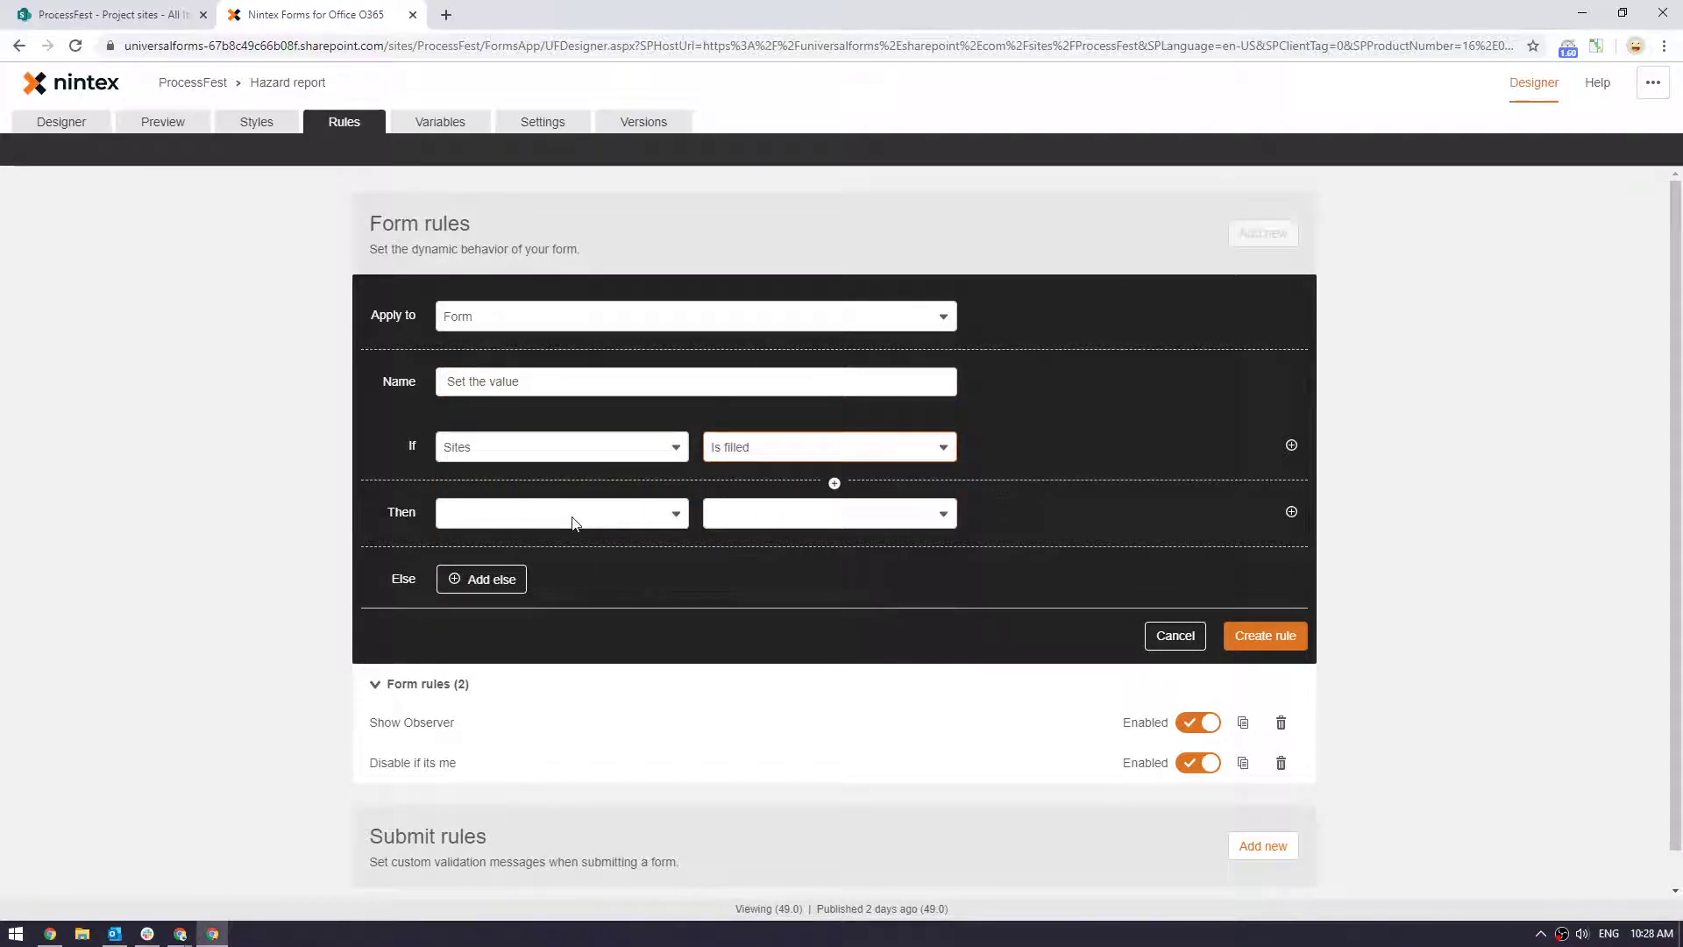
Make the rule's action set the Value of Text short 1.
click(571, 515)
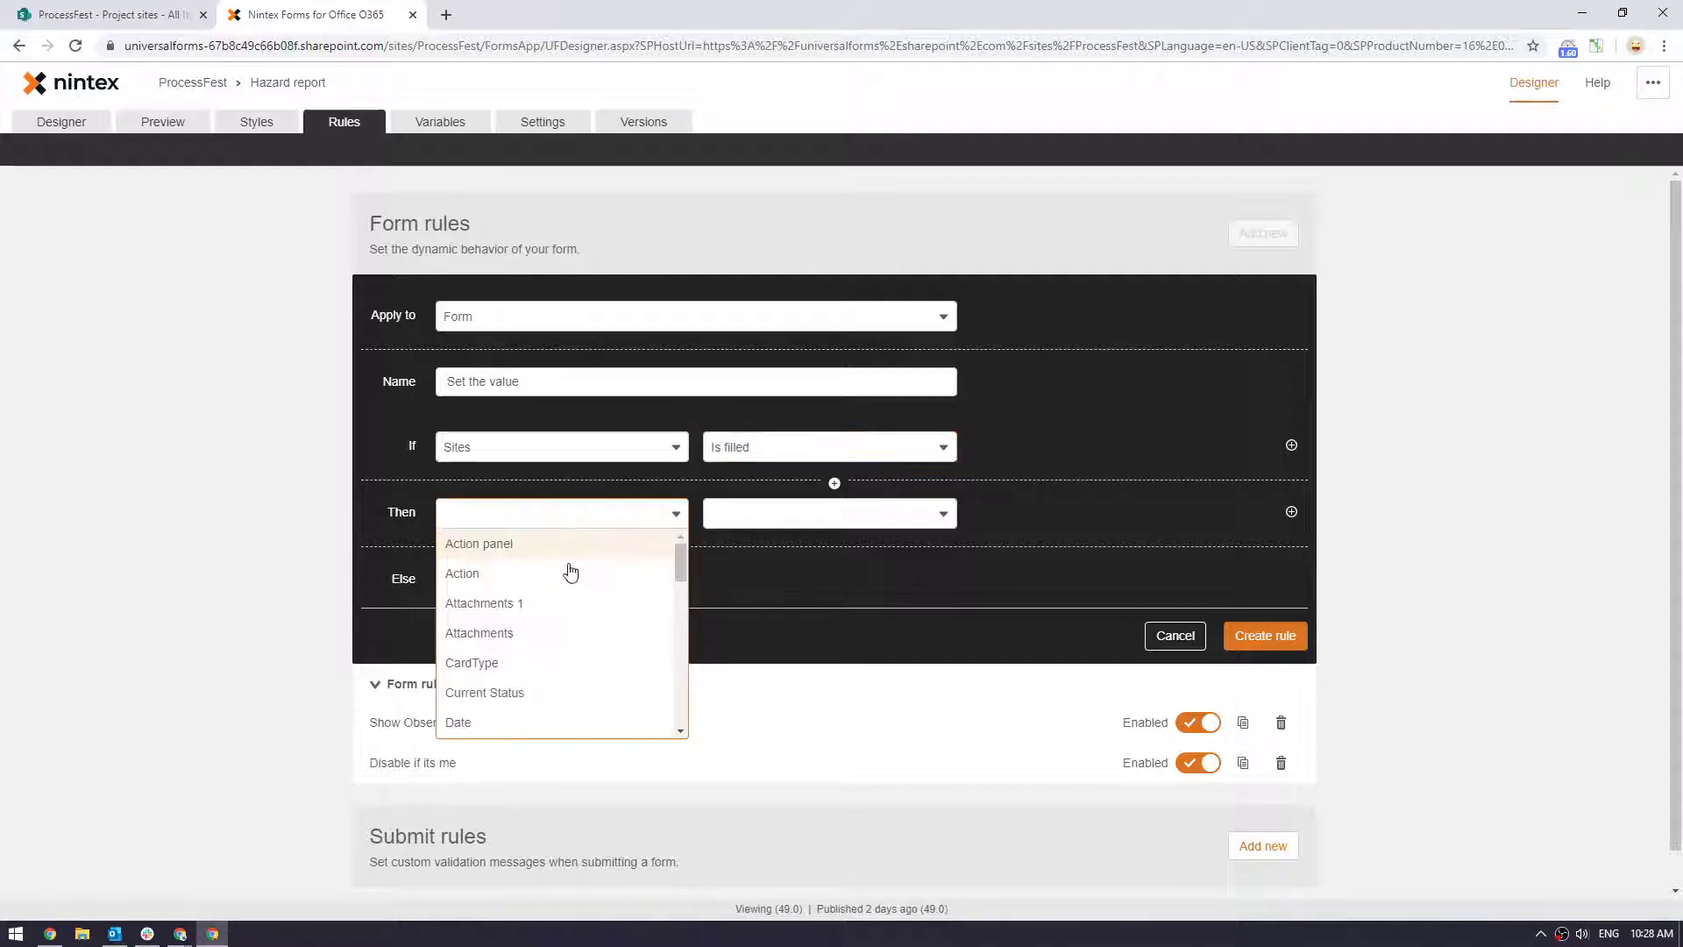
scroll(561, 596, down, 1)
scroll(556, 603, down, 3)
scroll(557, 603, up, 4)
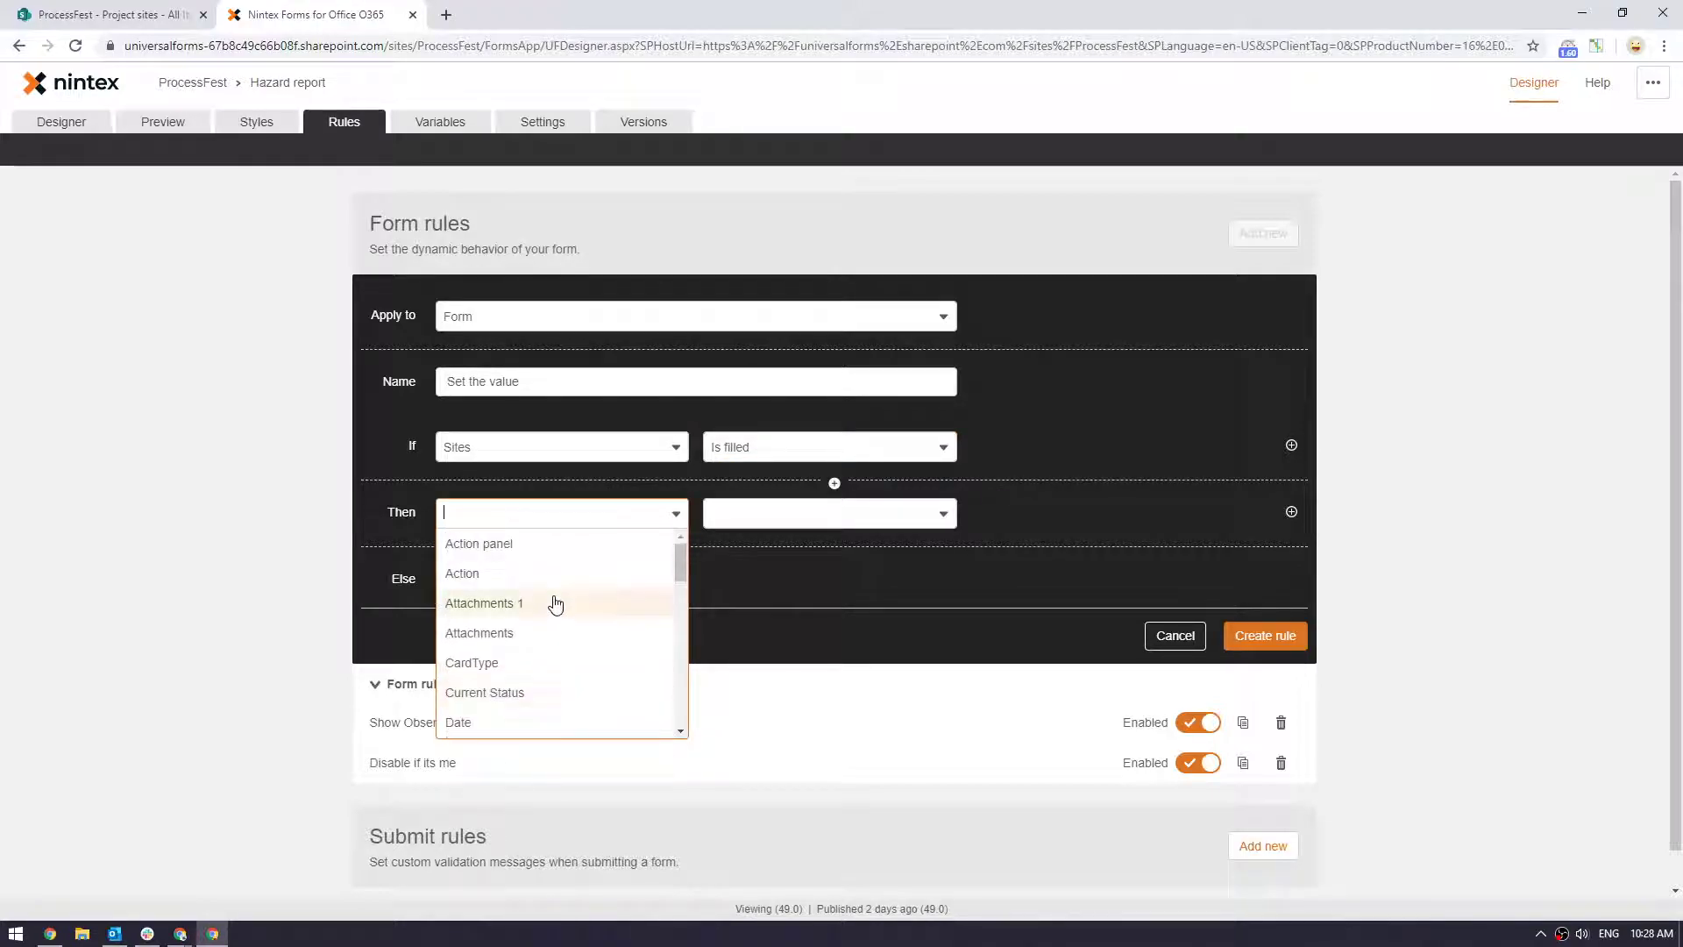
click(1117, 577)
click(616, 515)
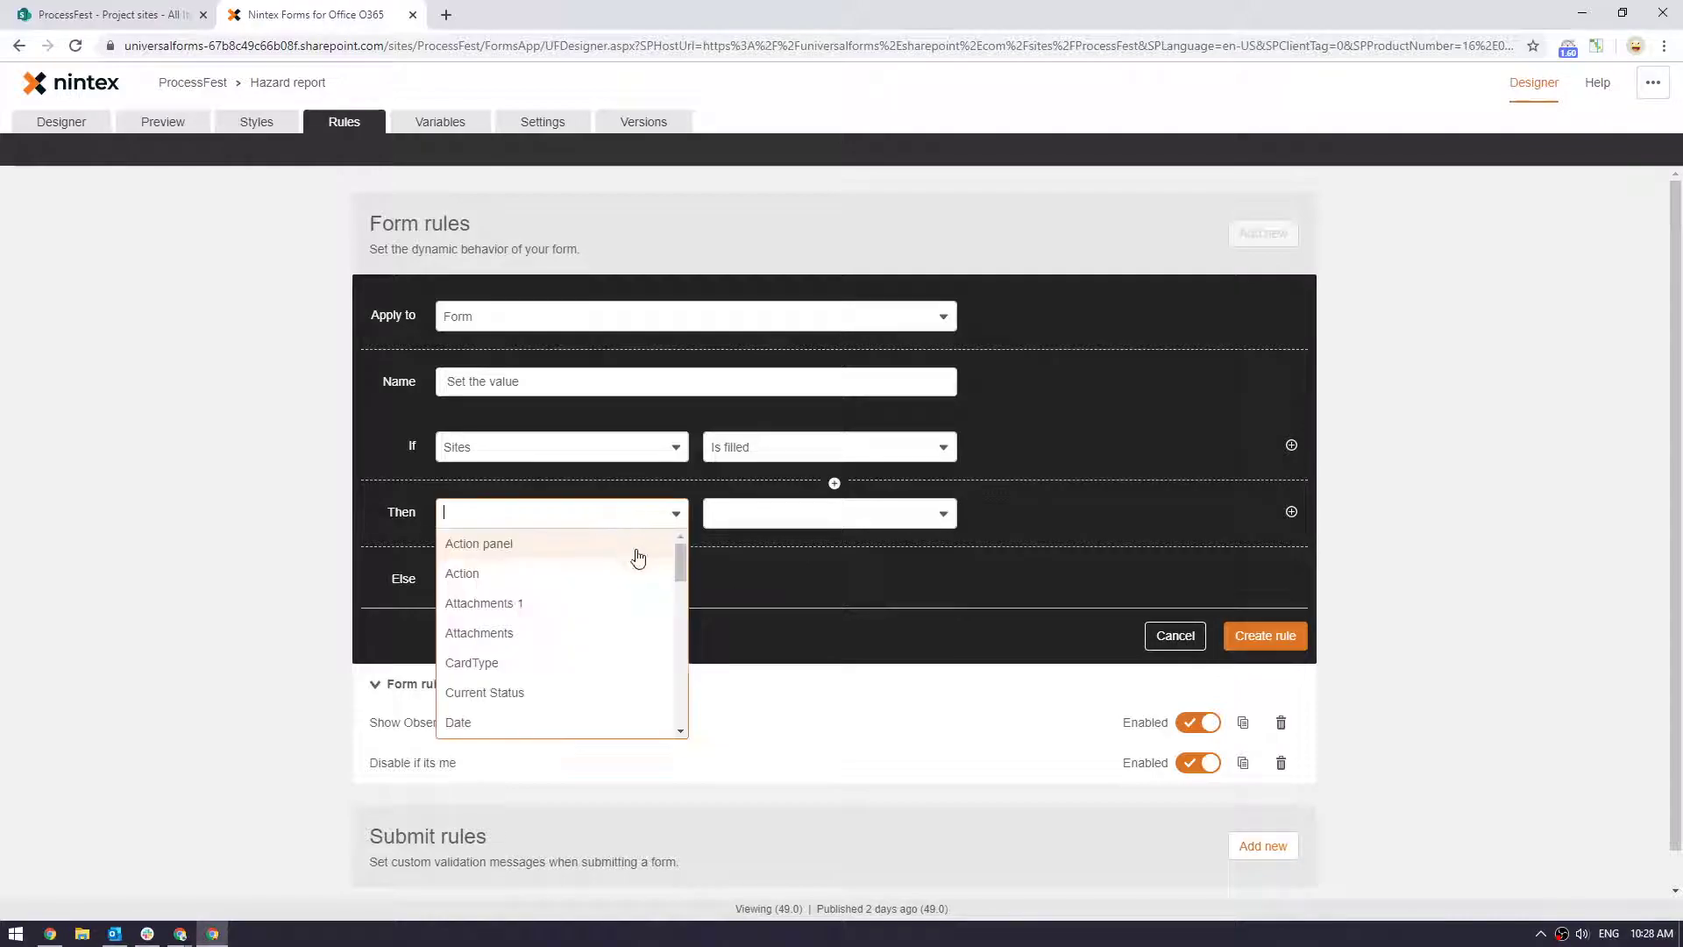
drag(685, 567, 682, 725)
click(575, 701)
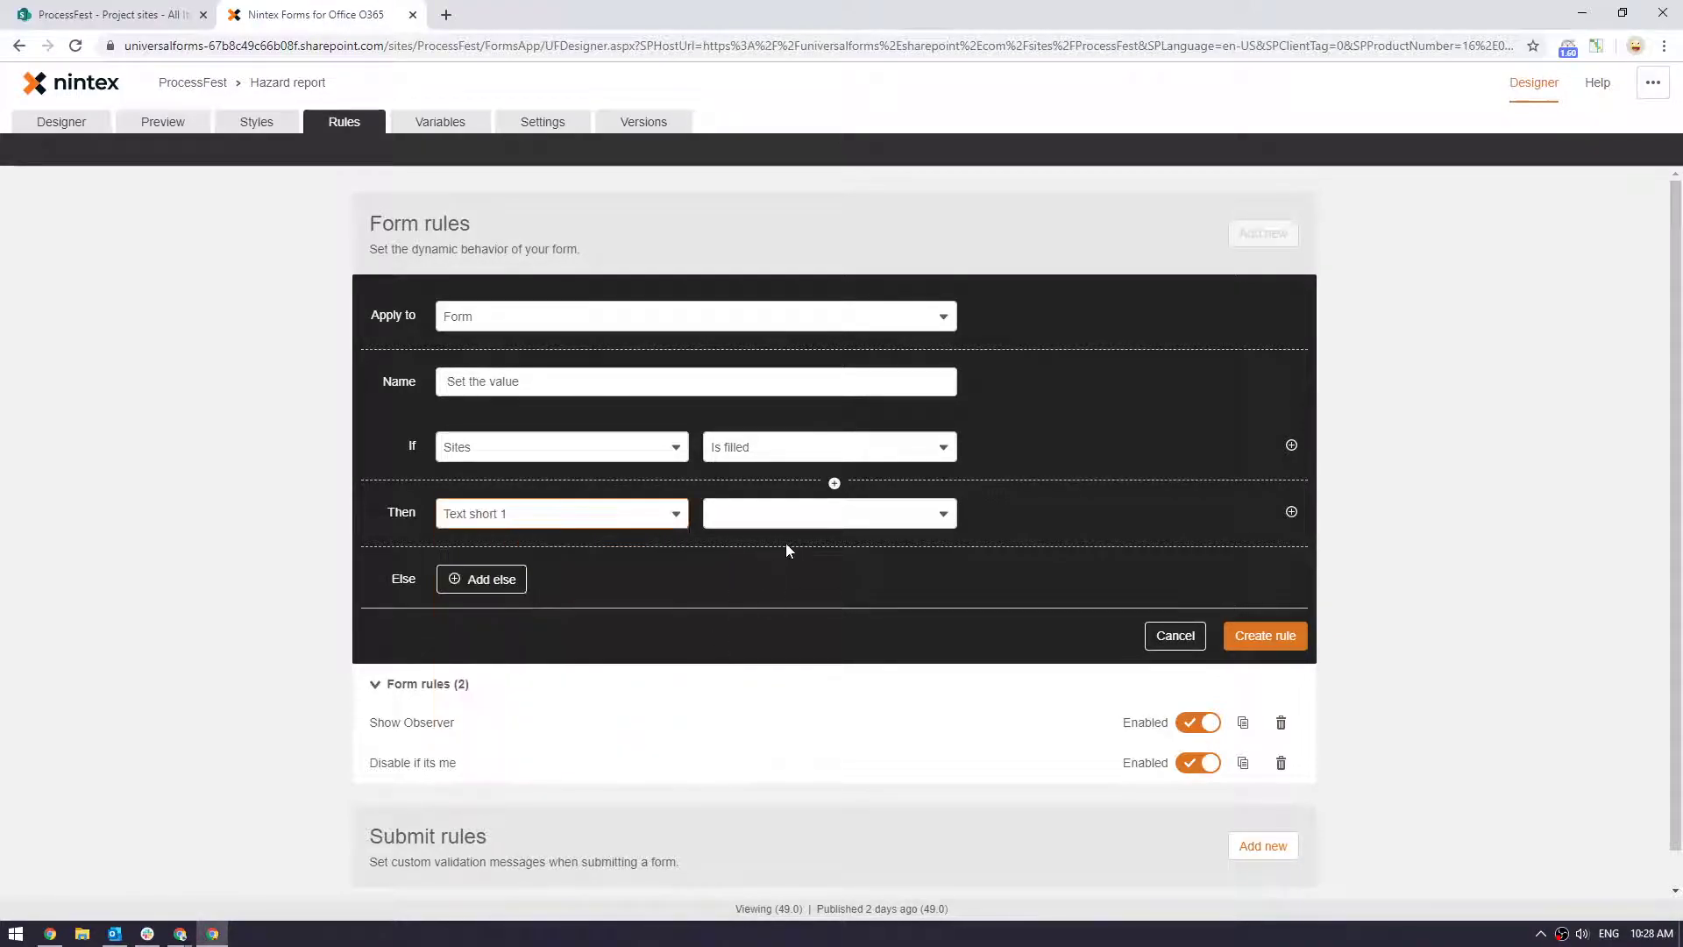
scroll(772, 566, down, 3)
click(756, 701)
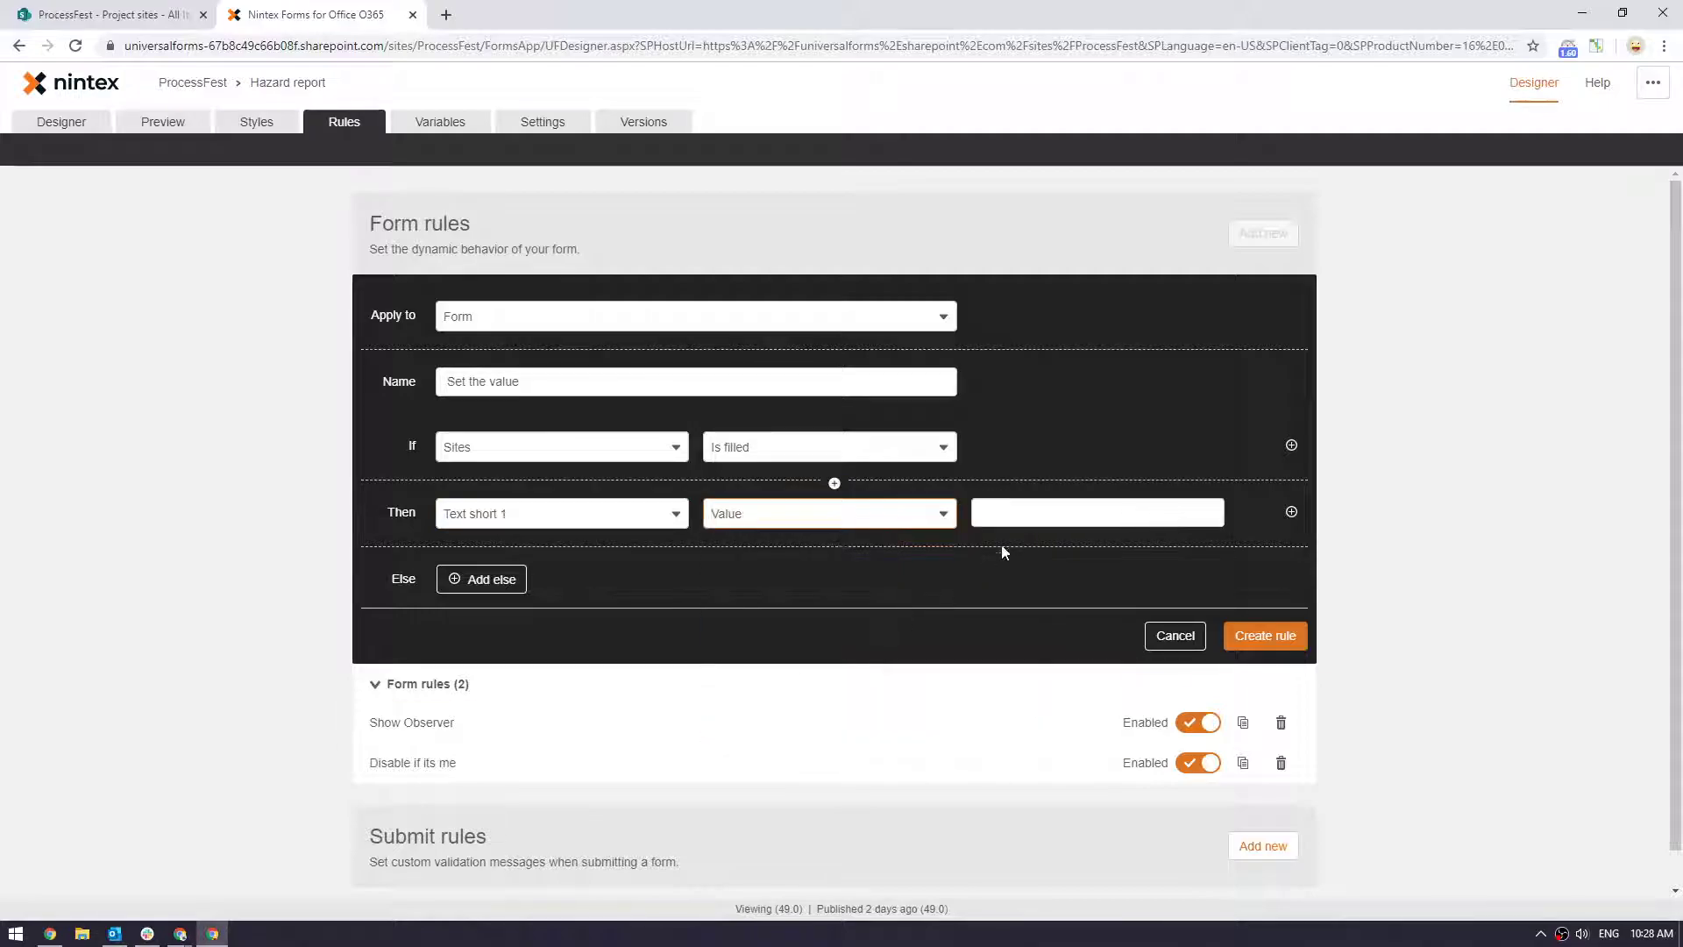
Use the Look project manager variable as the value and save the rule.
click(1194, 488)
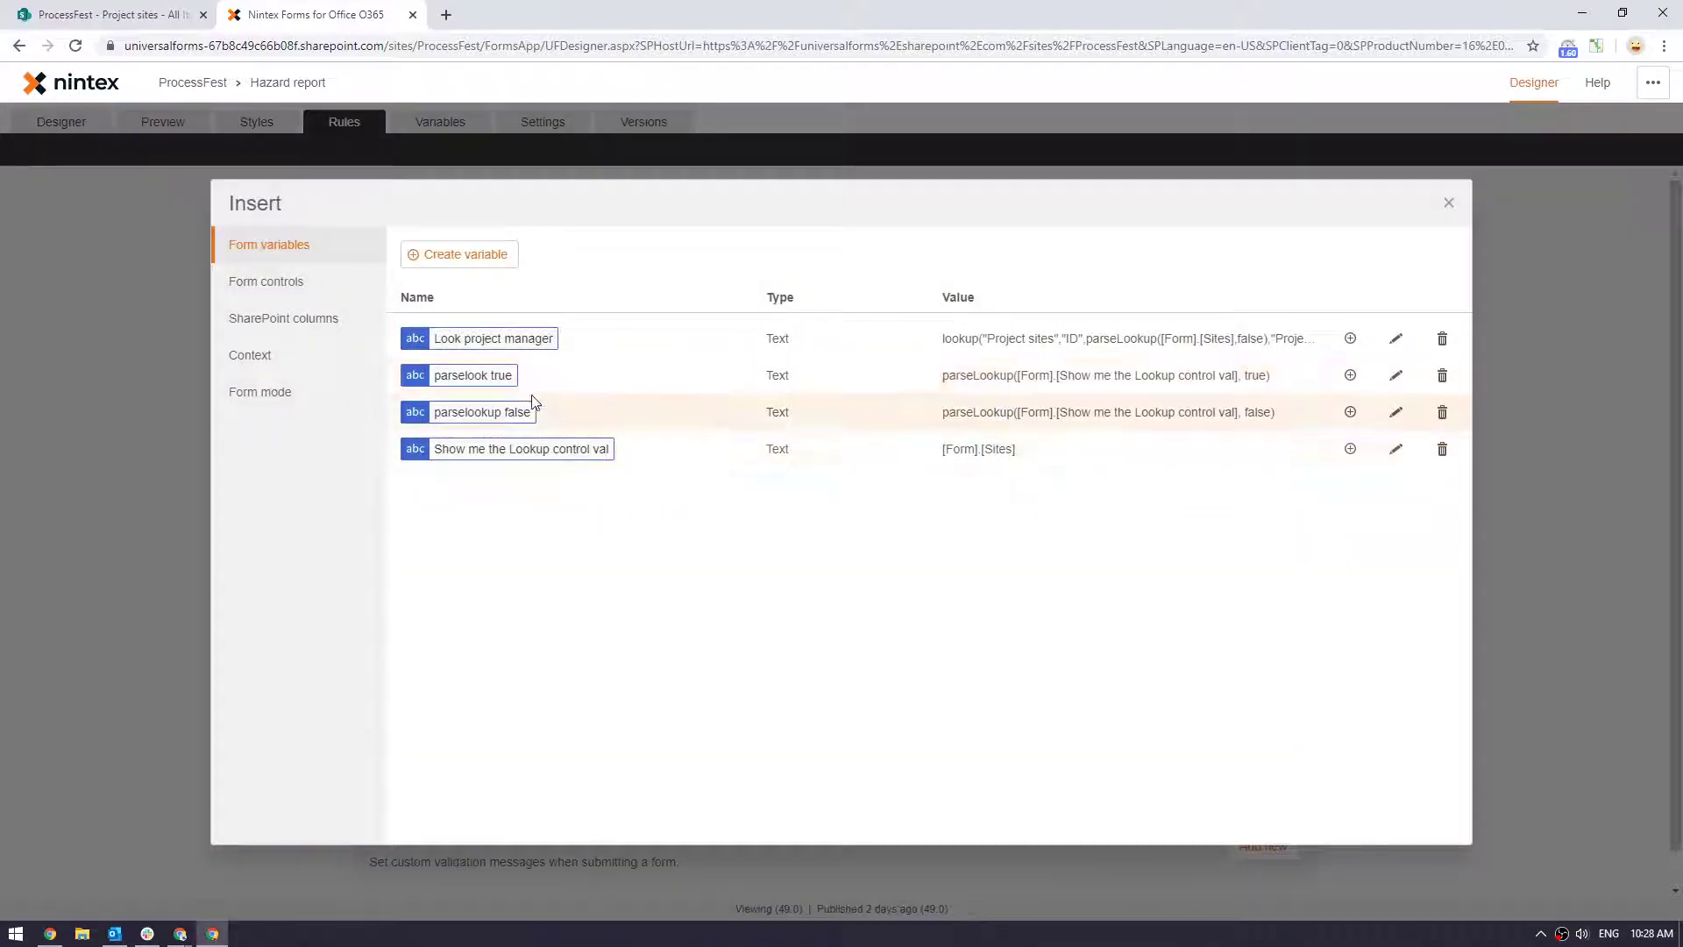
click(530, 348)
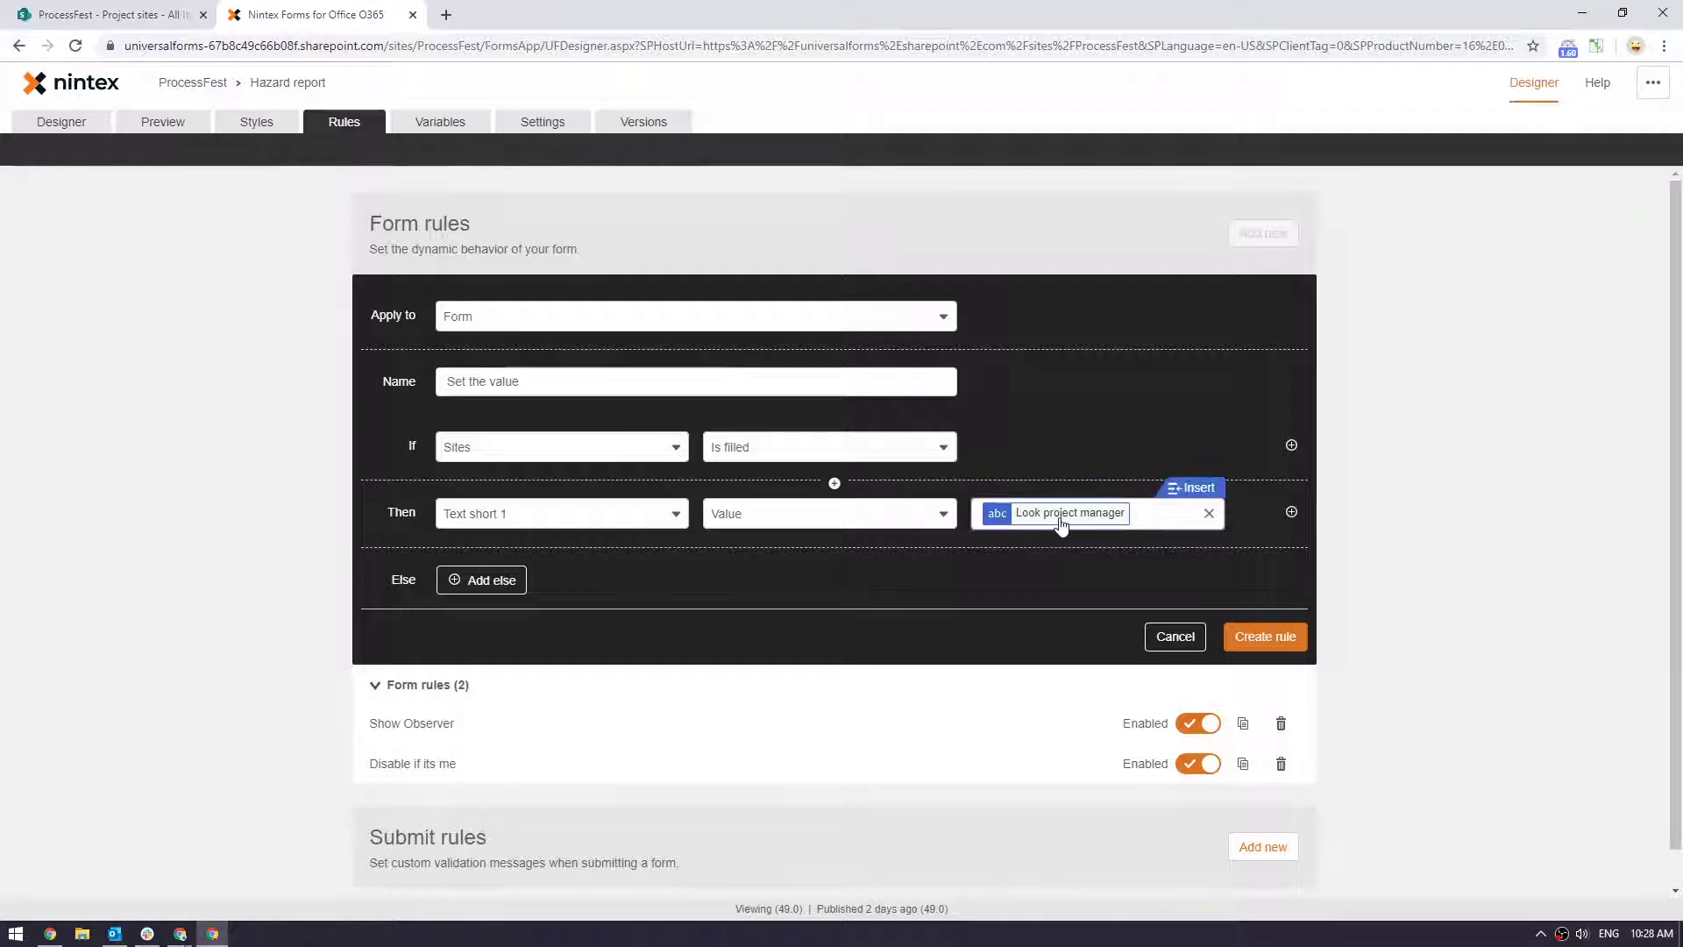
click(1194, 487)
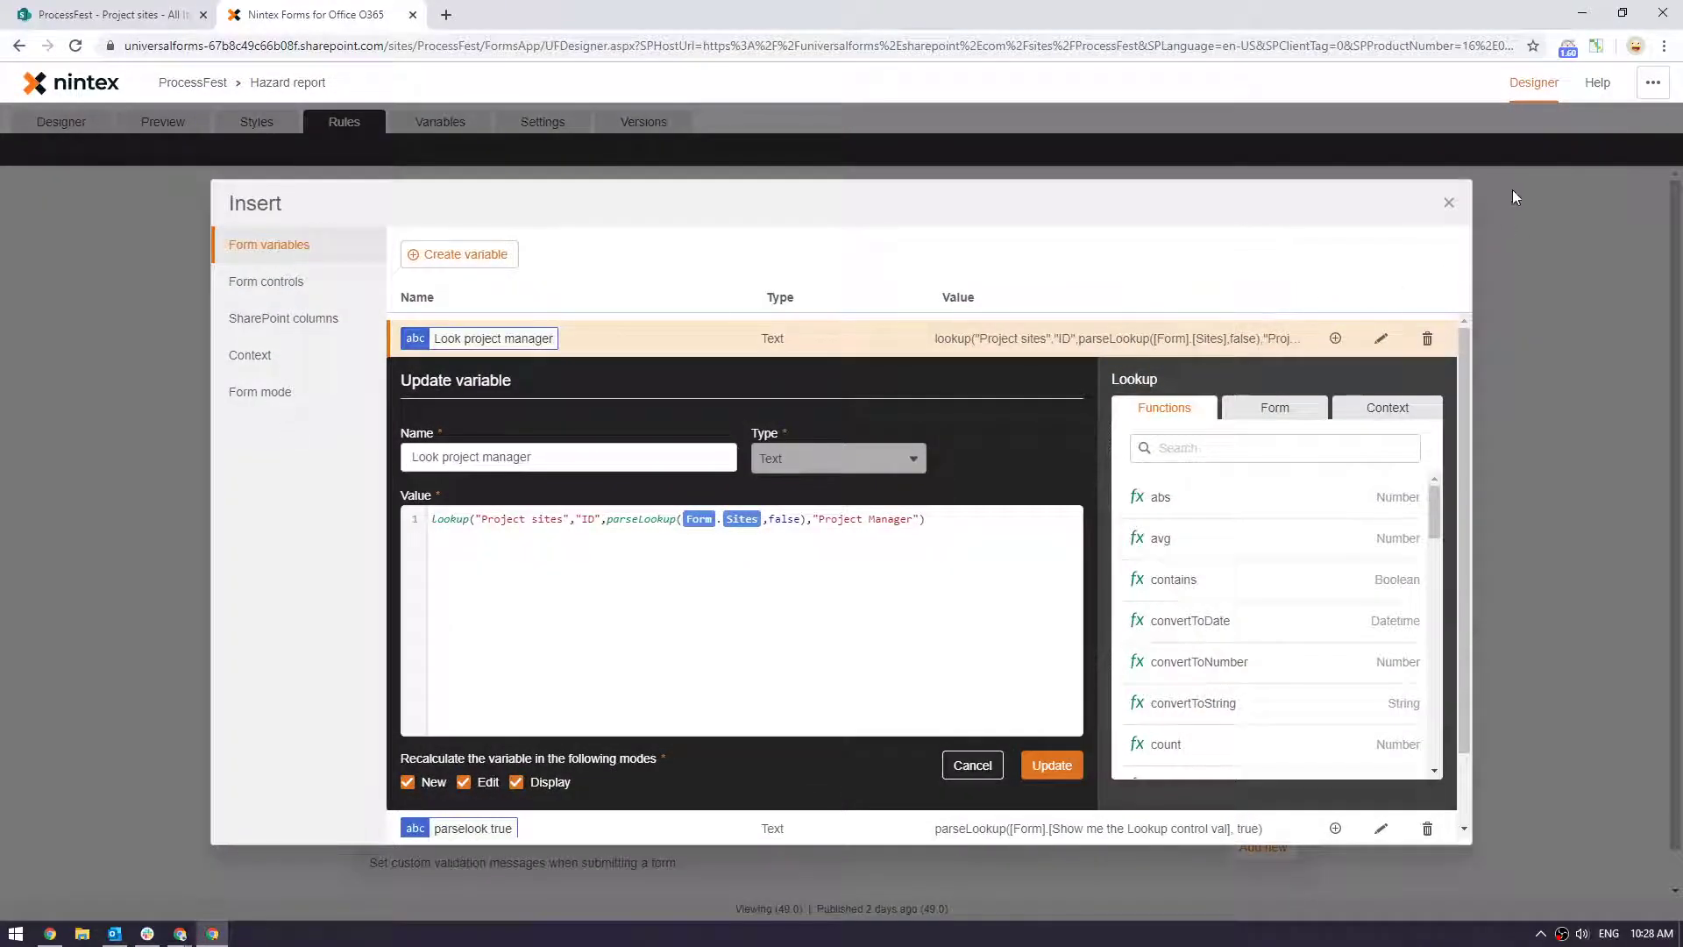
click(1449, 204)
click(1290, 638)
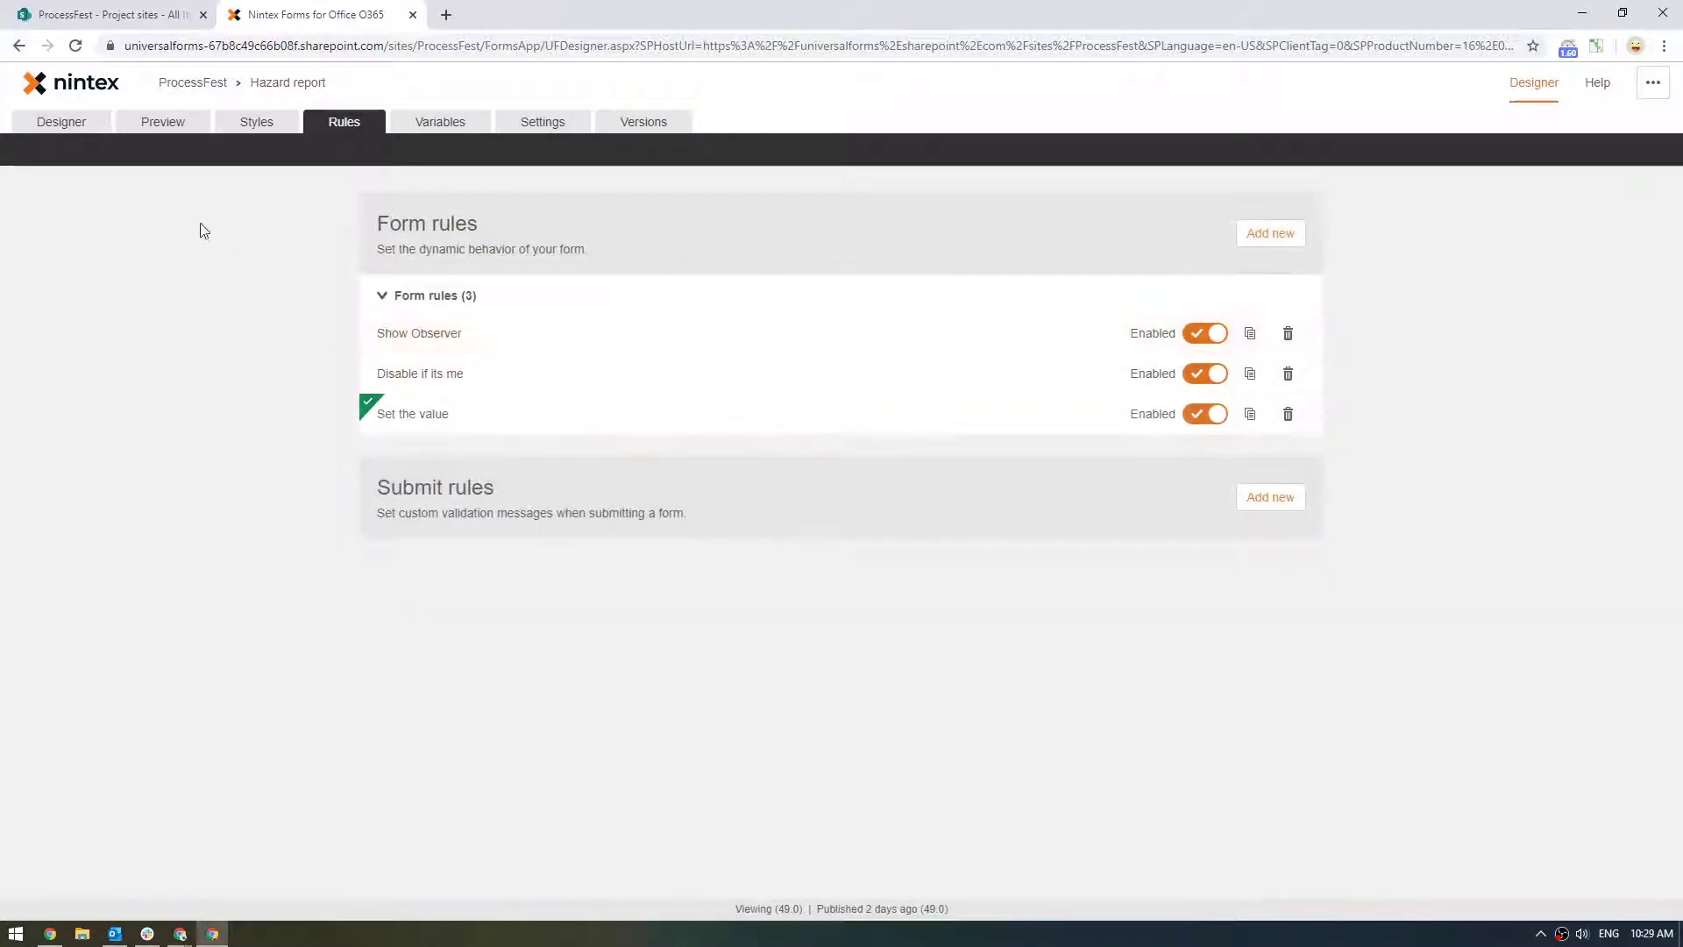
In preview, pick 14098 Village Lane, 67121 Shoshone Parkway, then 2453 Hansons Lane, watching Text - short 1 fill.
click(161, 123)
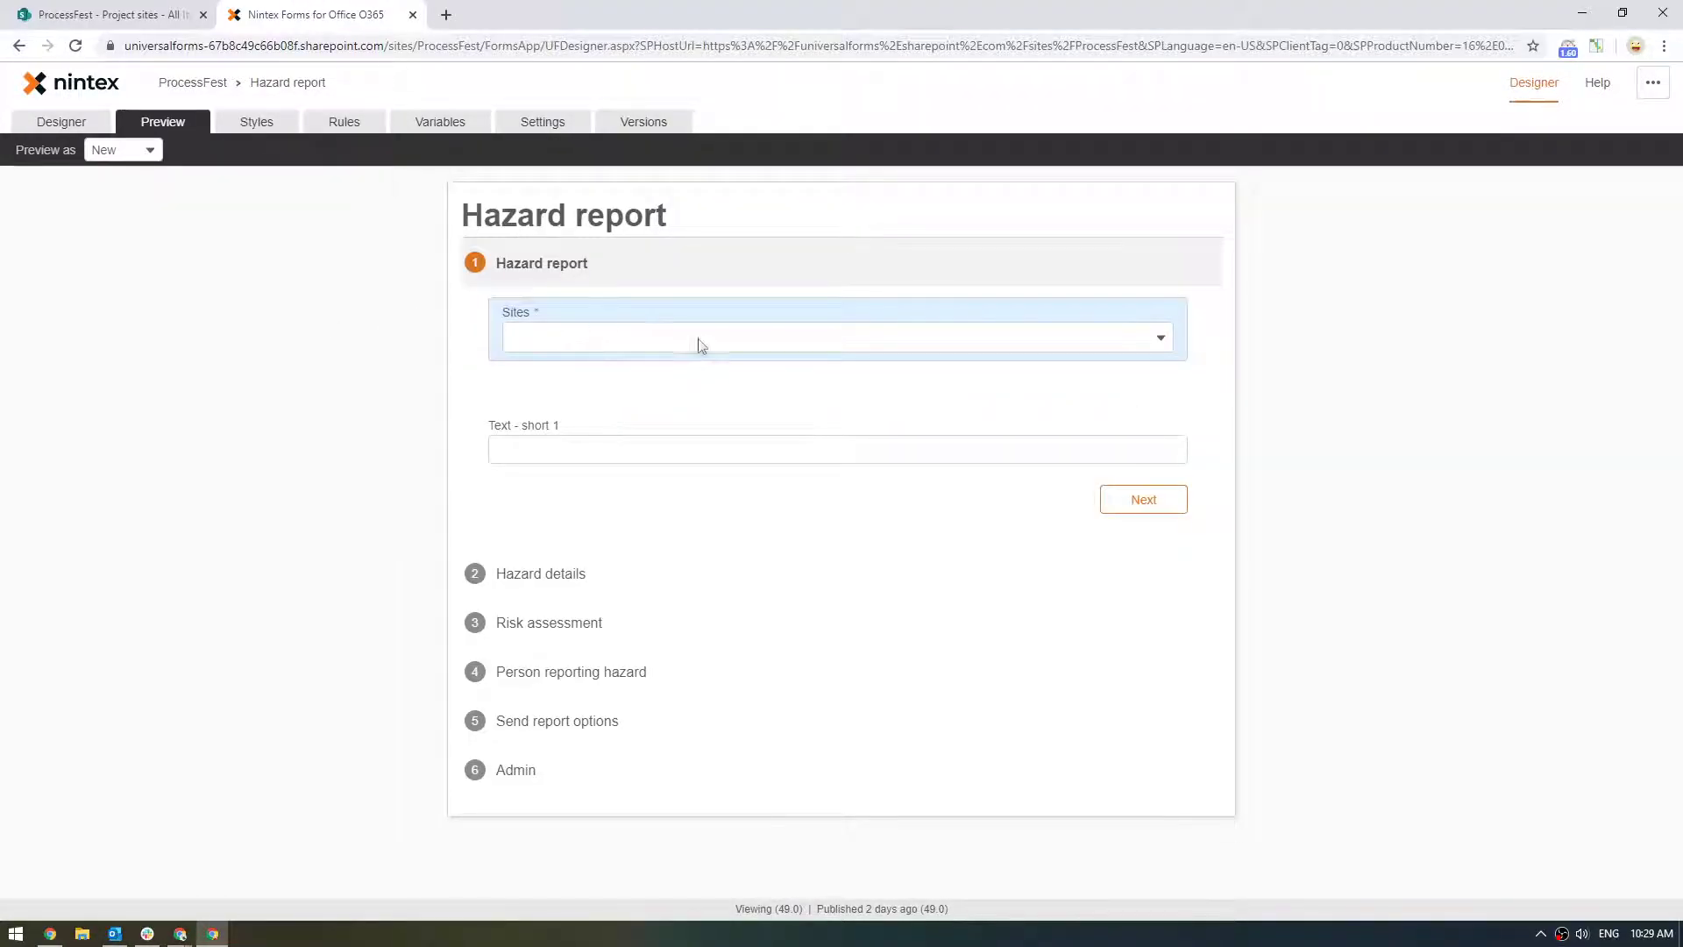
click(666, 447)
click(730, 345)
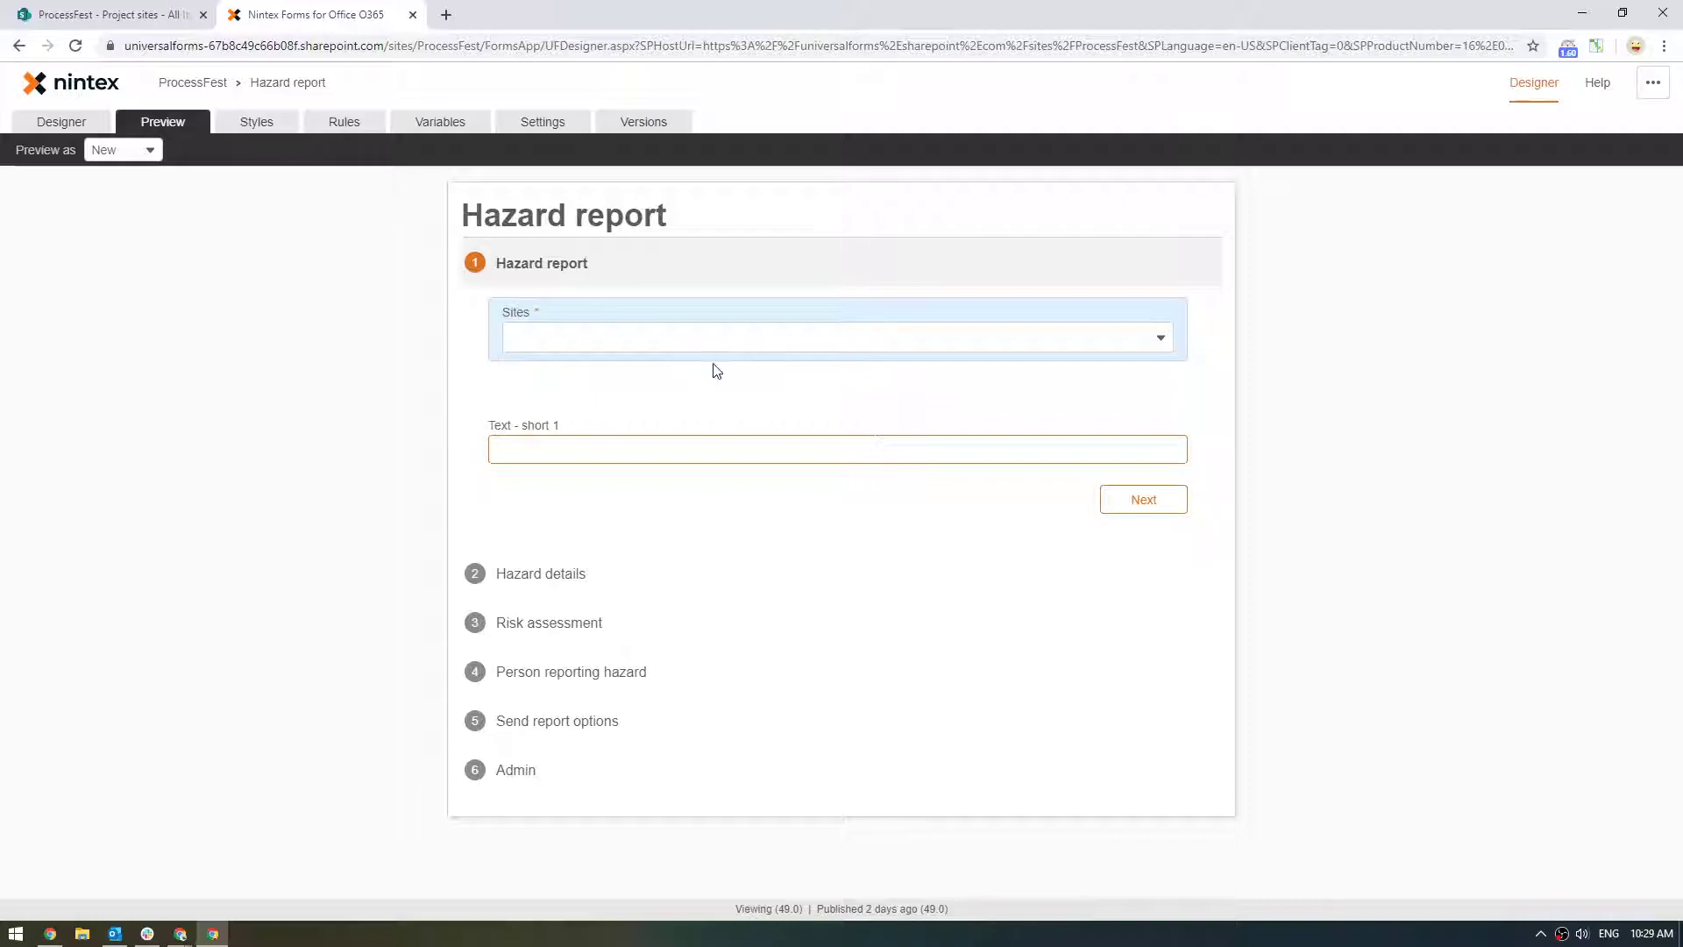
key(Down)
key(Return)
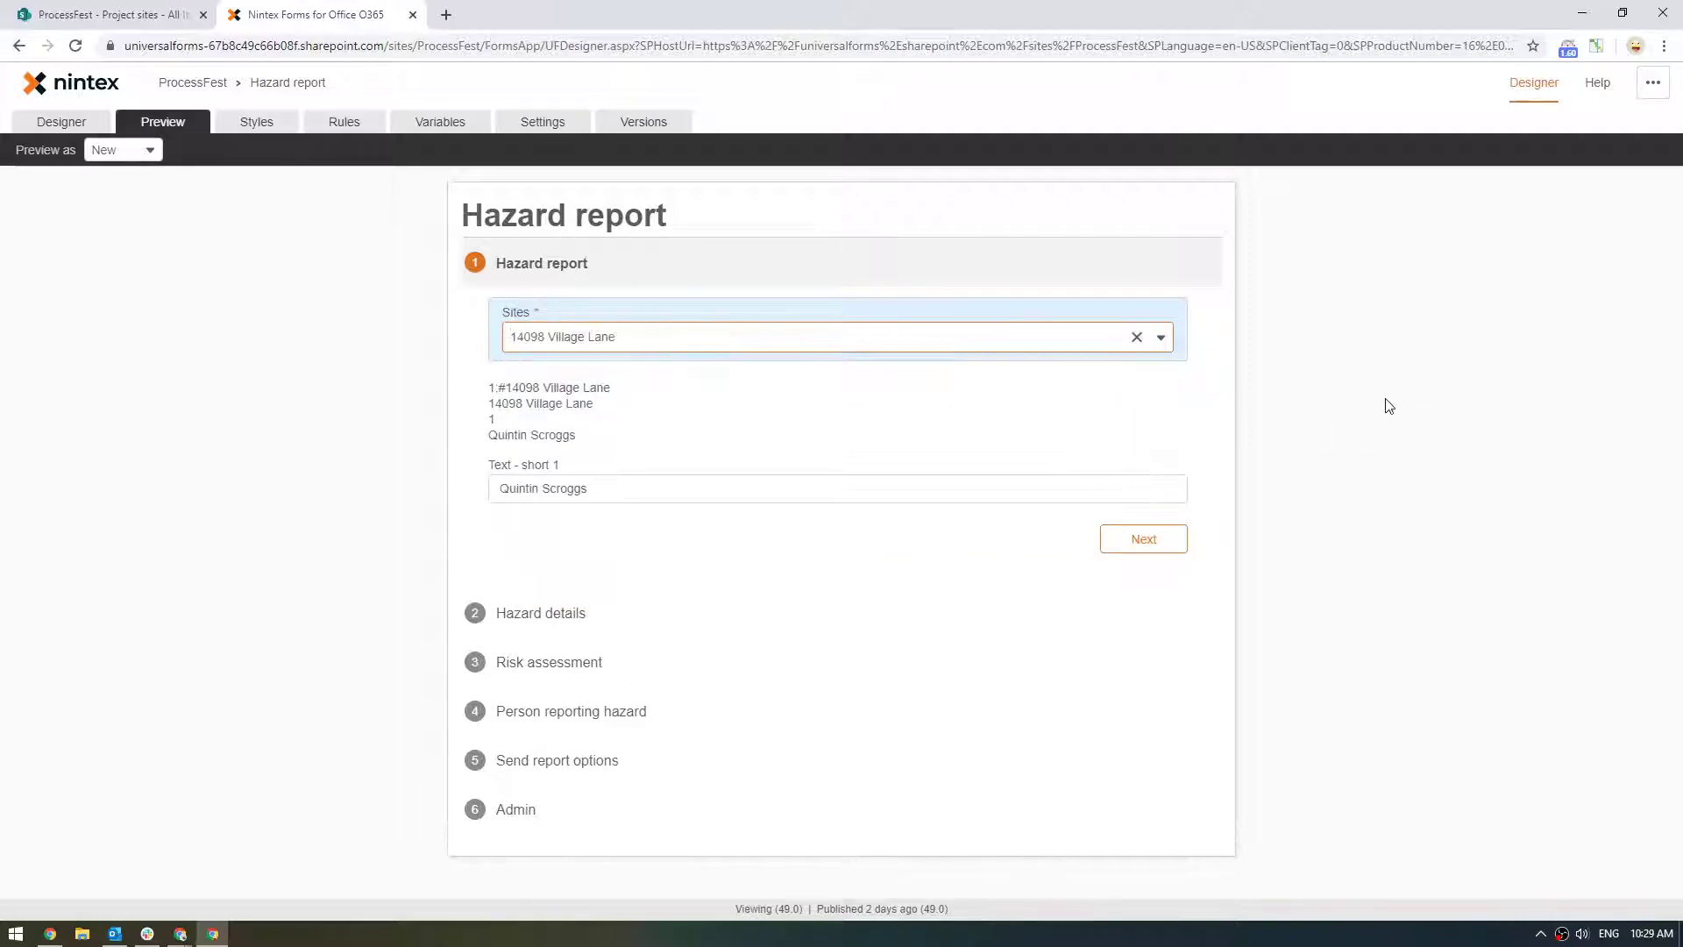
click(697, 353)
scroll(702, 451, down, 5)
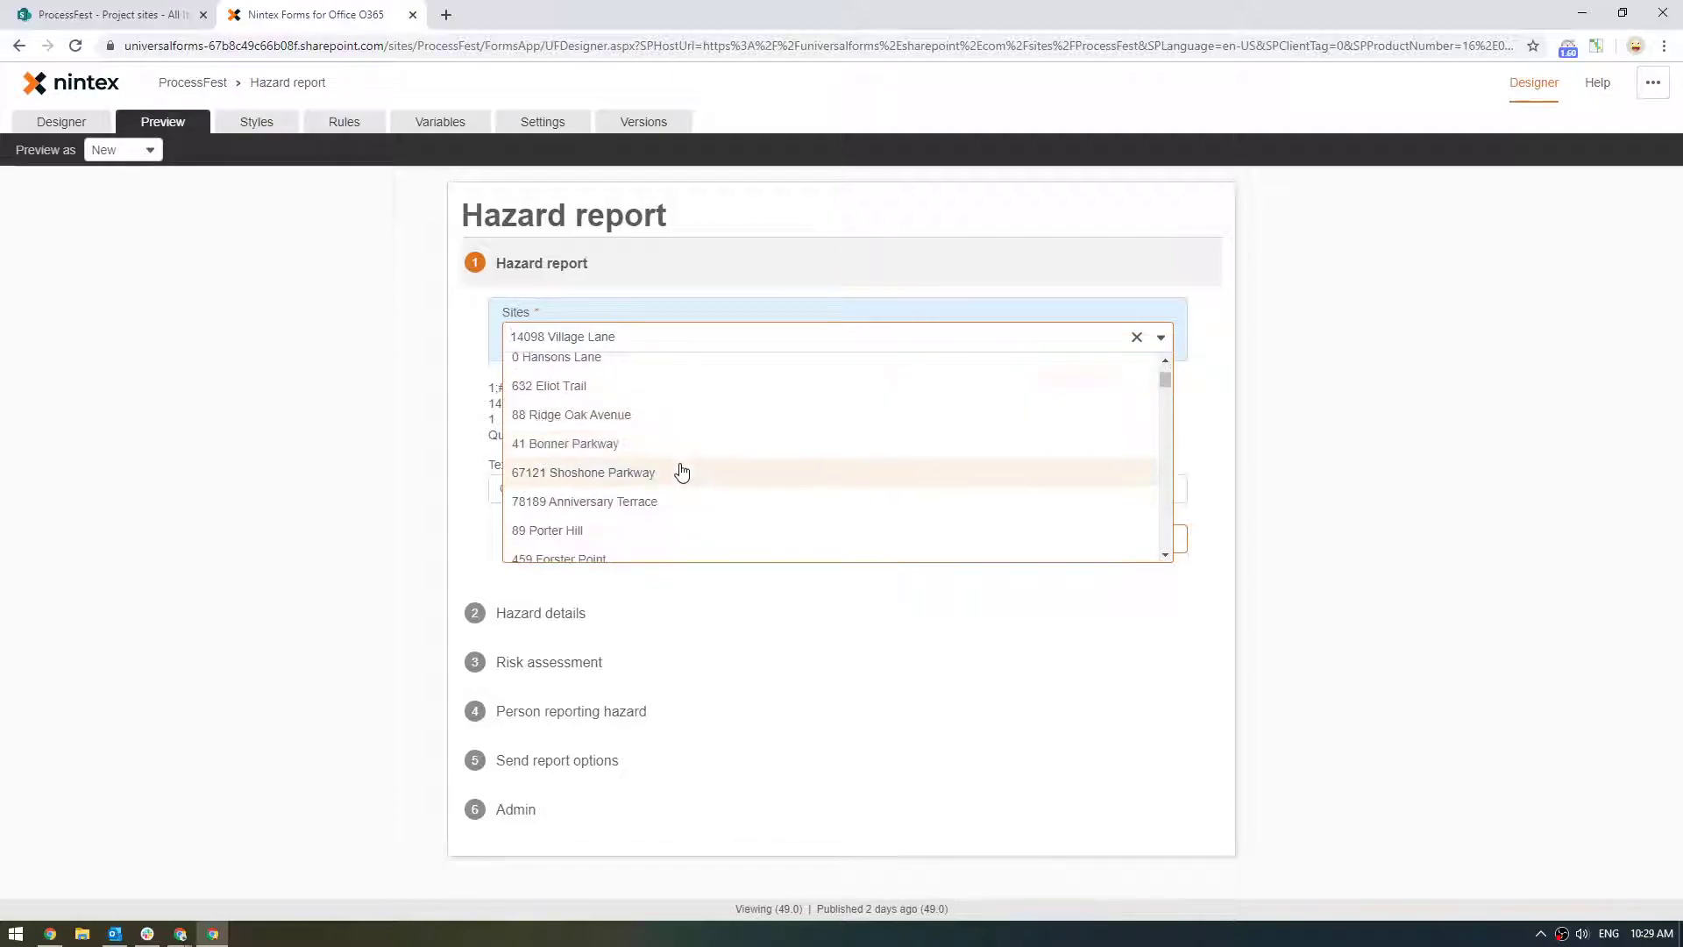
key(Return)
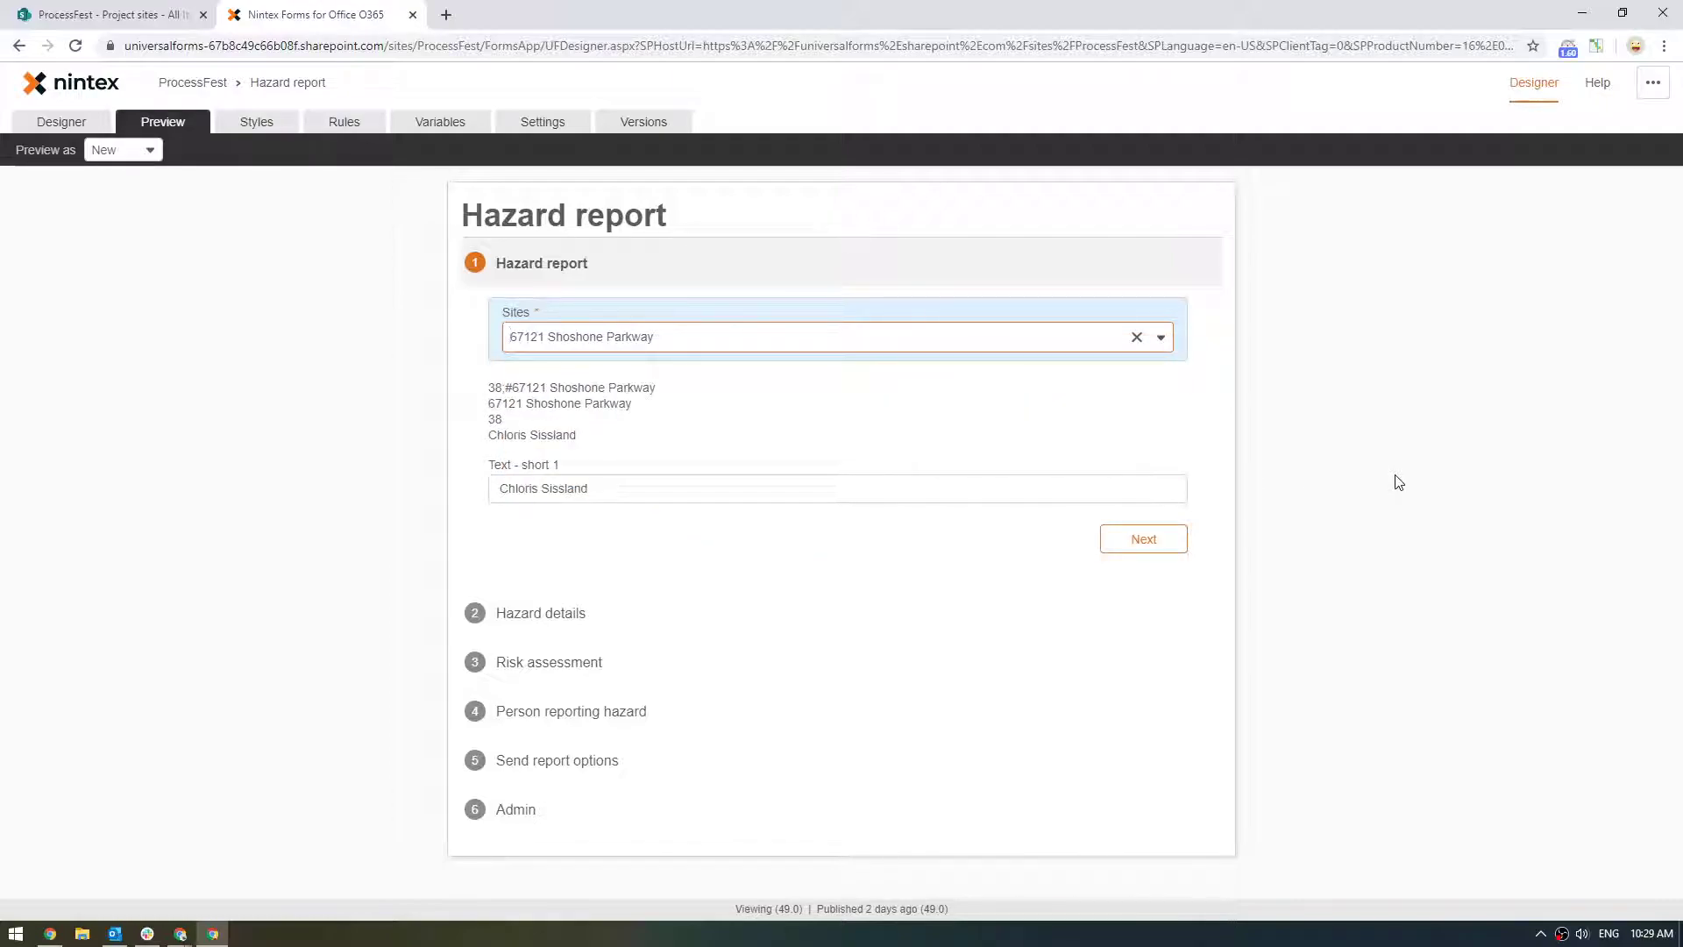
click(943, 337)
scroll(731, 451, down, 2)
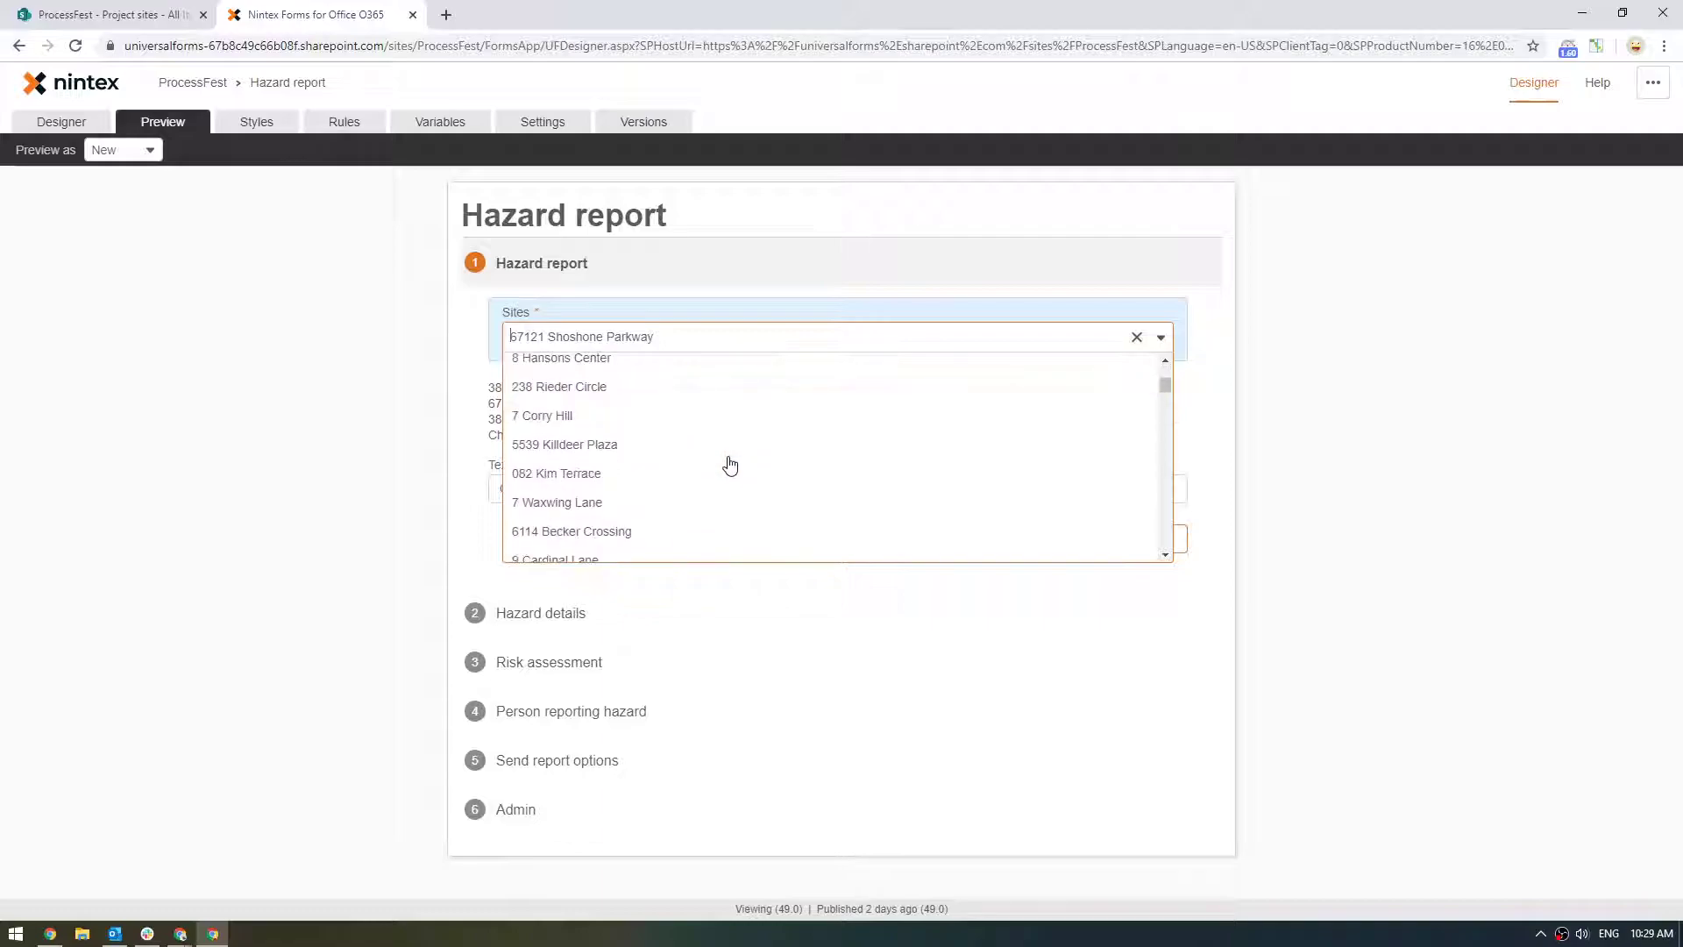
scroll(728, 467, down, 2)
click(725, 471)
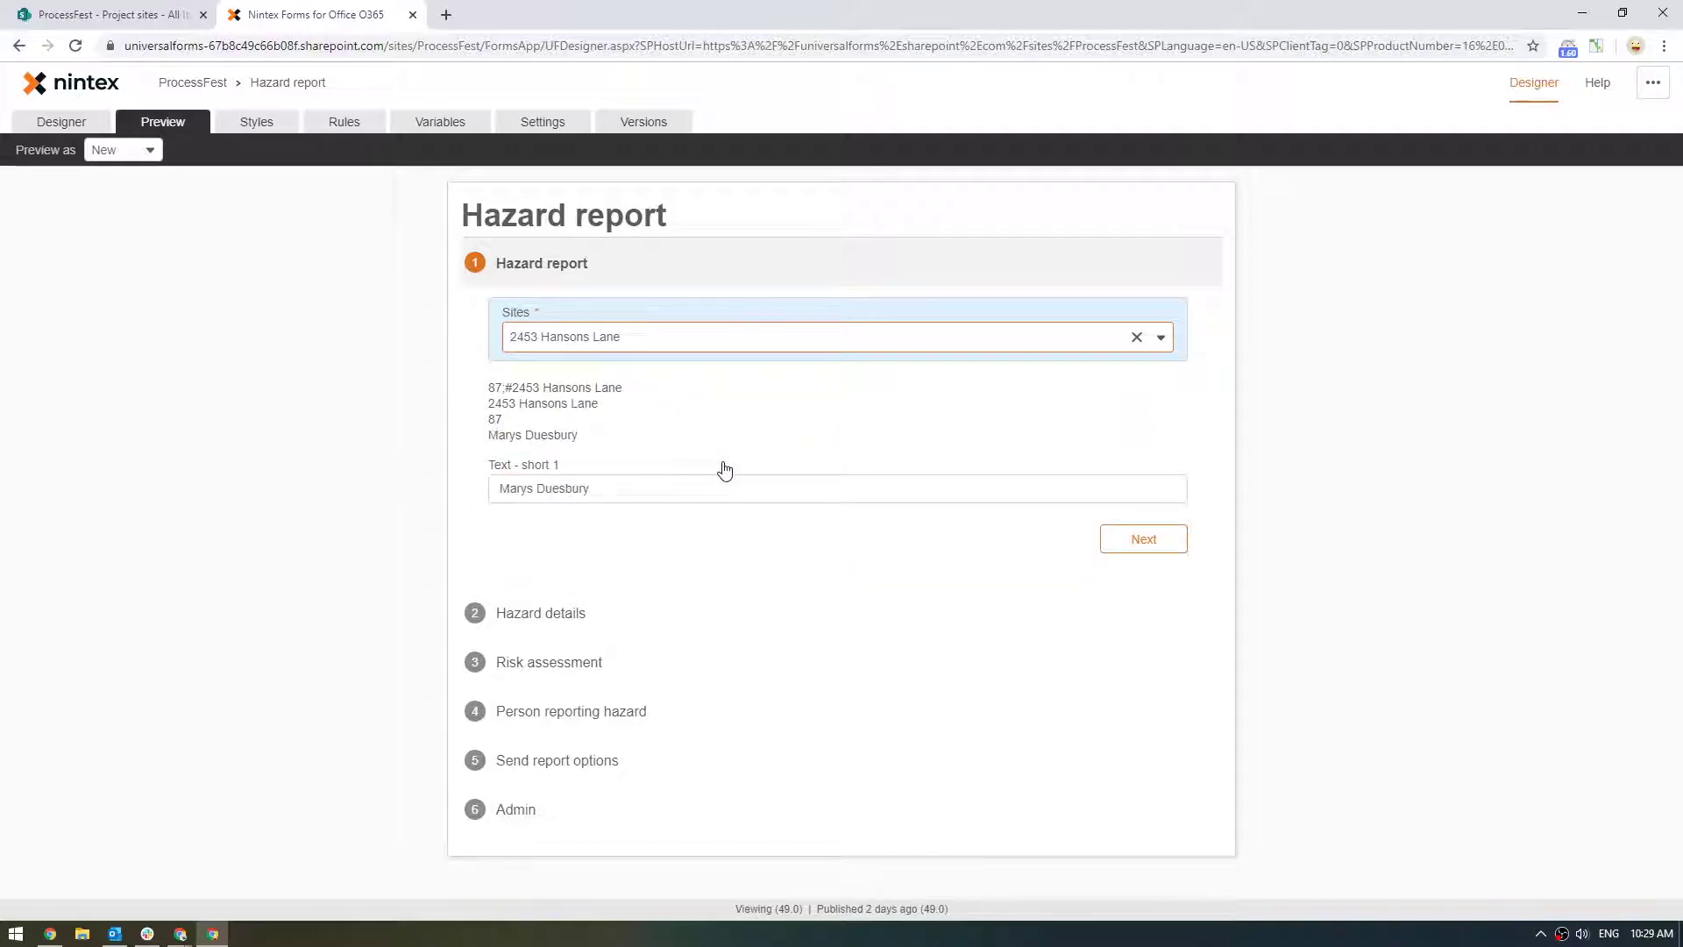
Add a second action to Set the value making Text short 1 read-only.
click(351, 123)
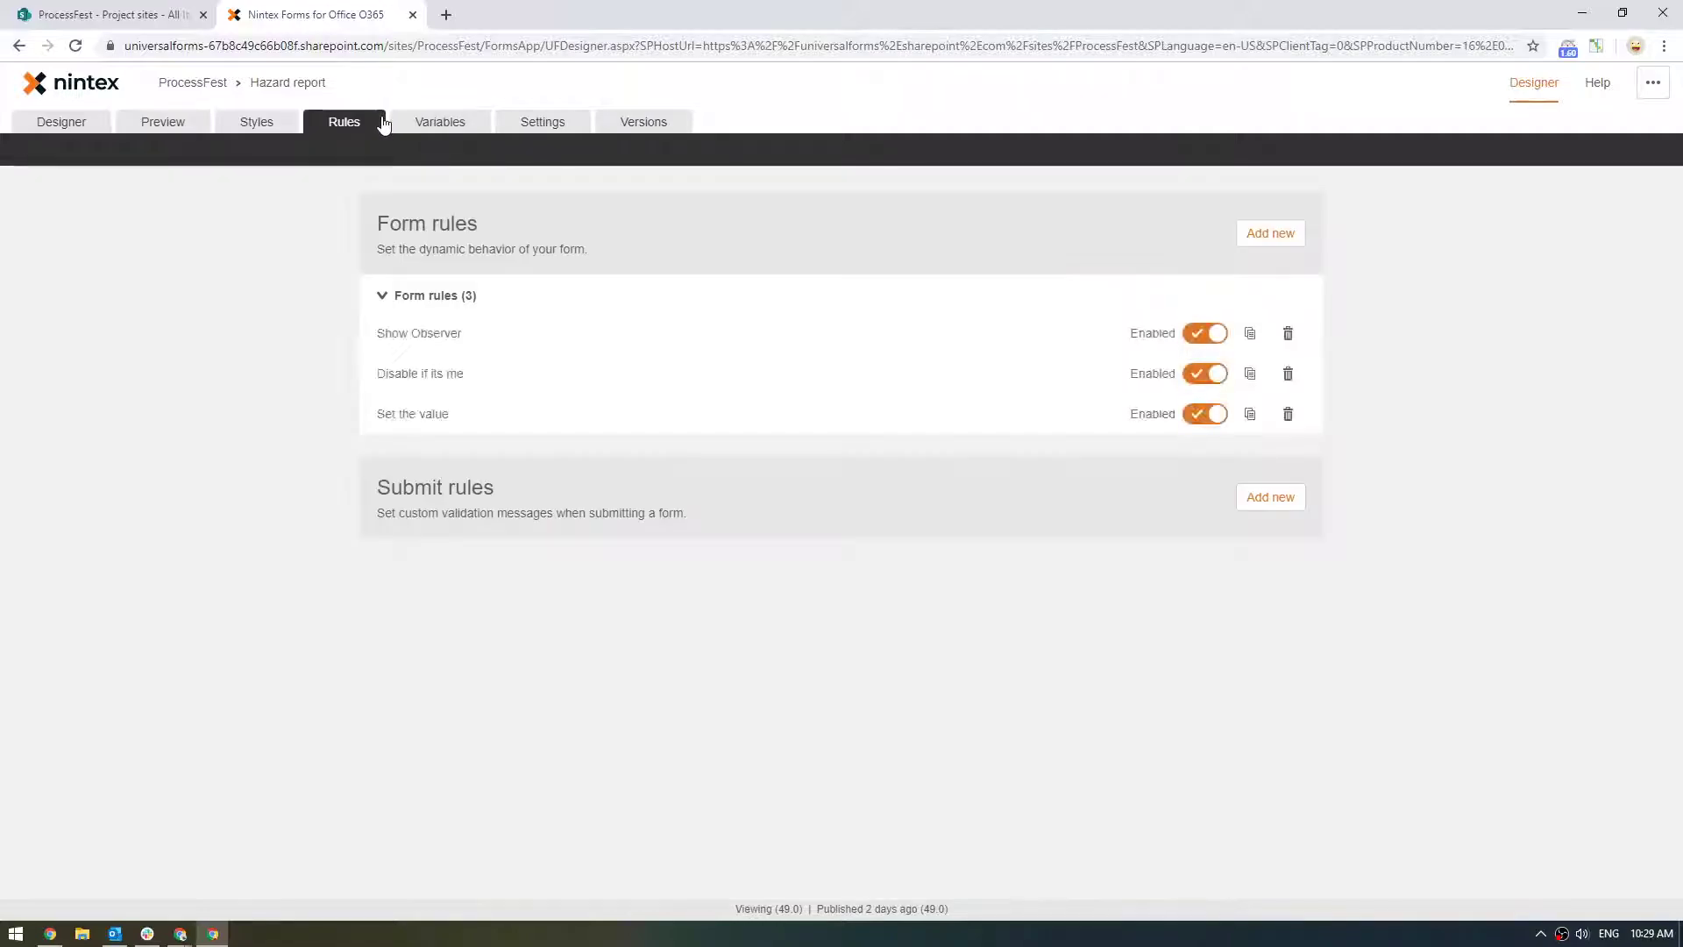
click(654, 428)
click(1293, 672)
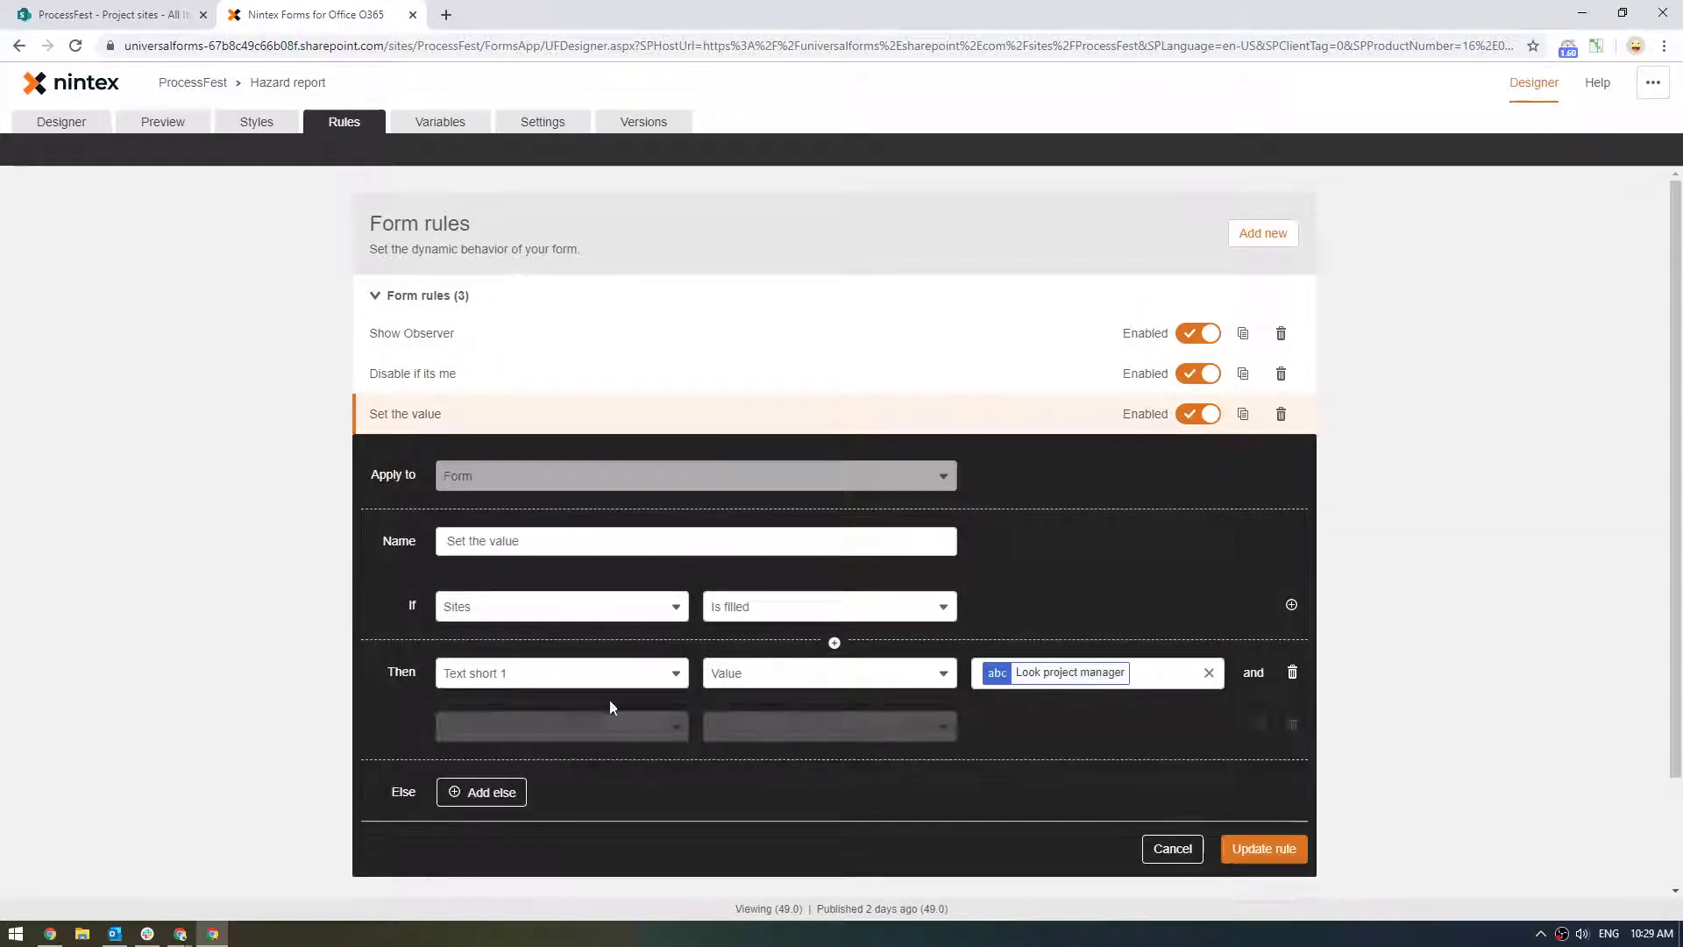
click(593, 727)
text(text)
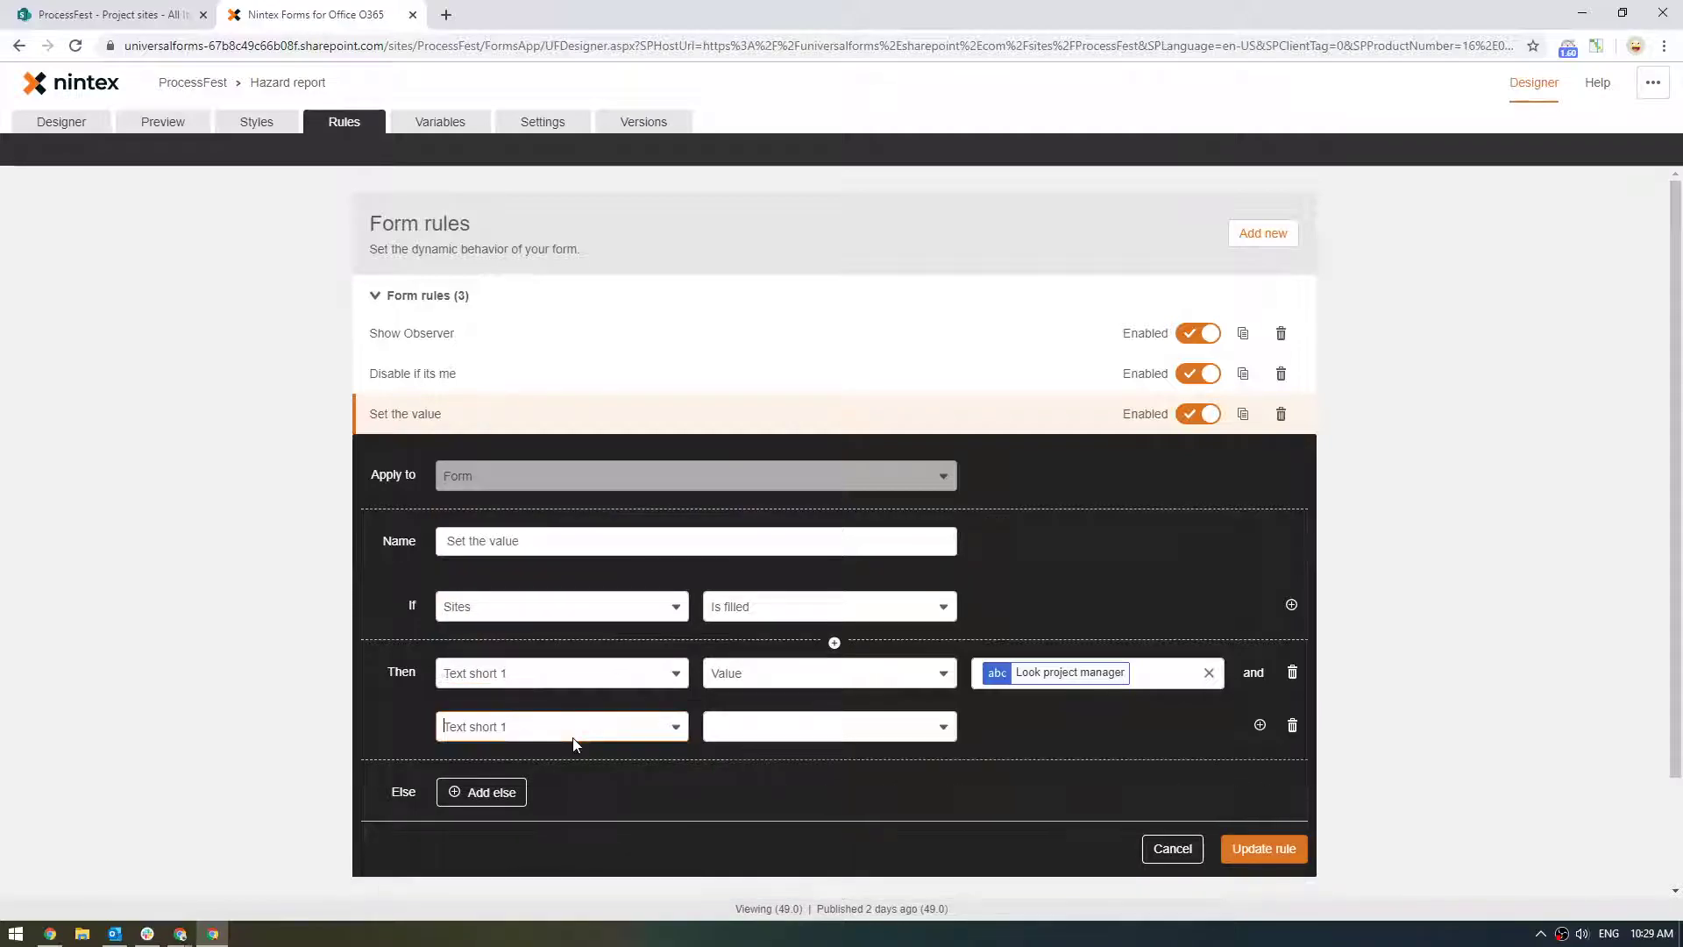
key(Tab)
text(value)
key(Return)
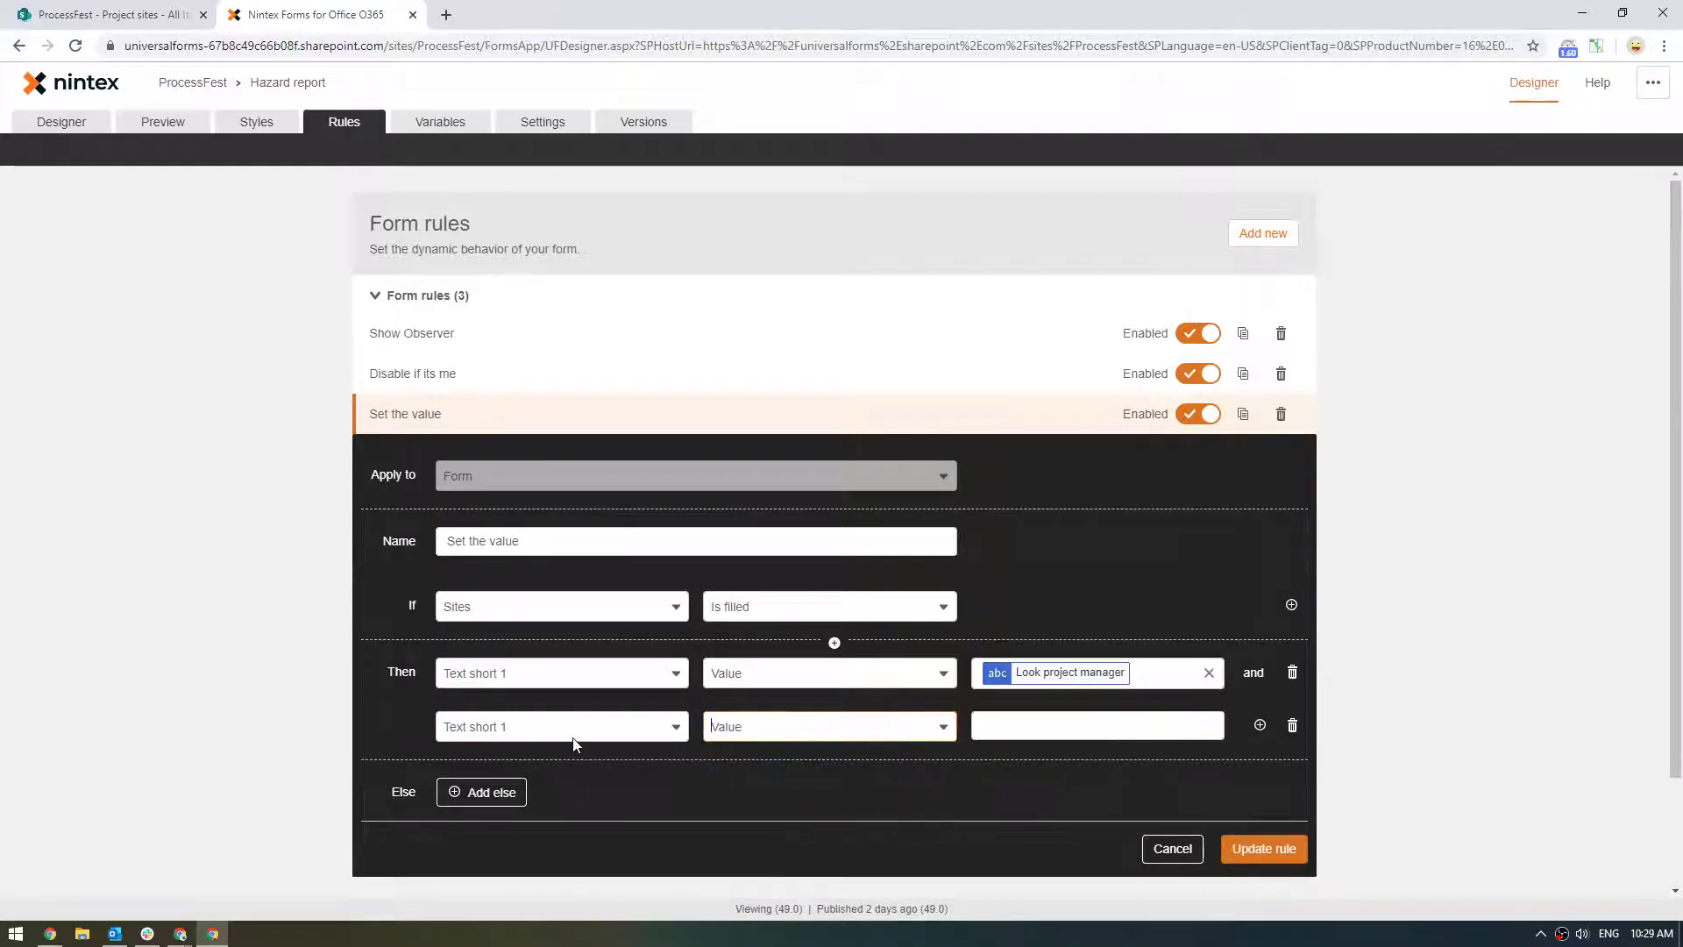
click(1181, 724)
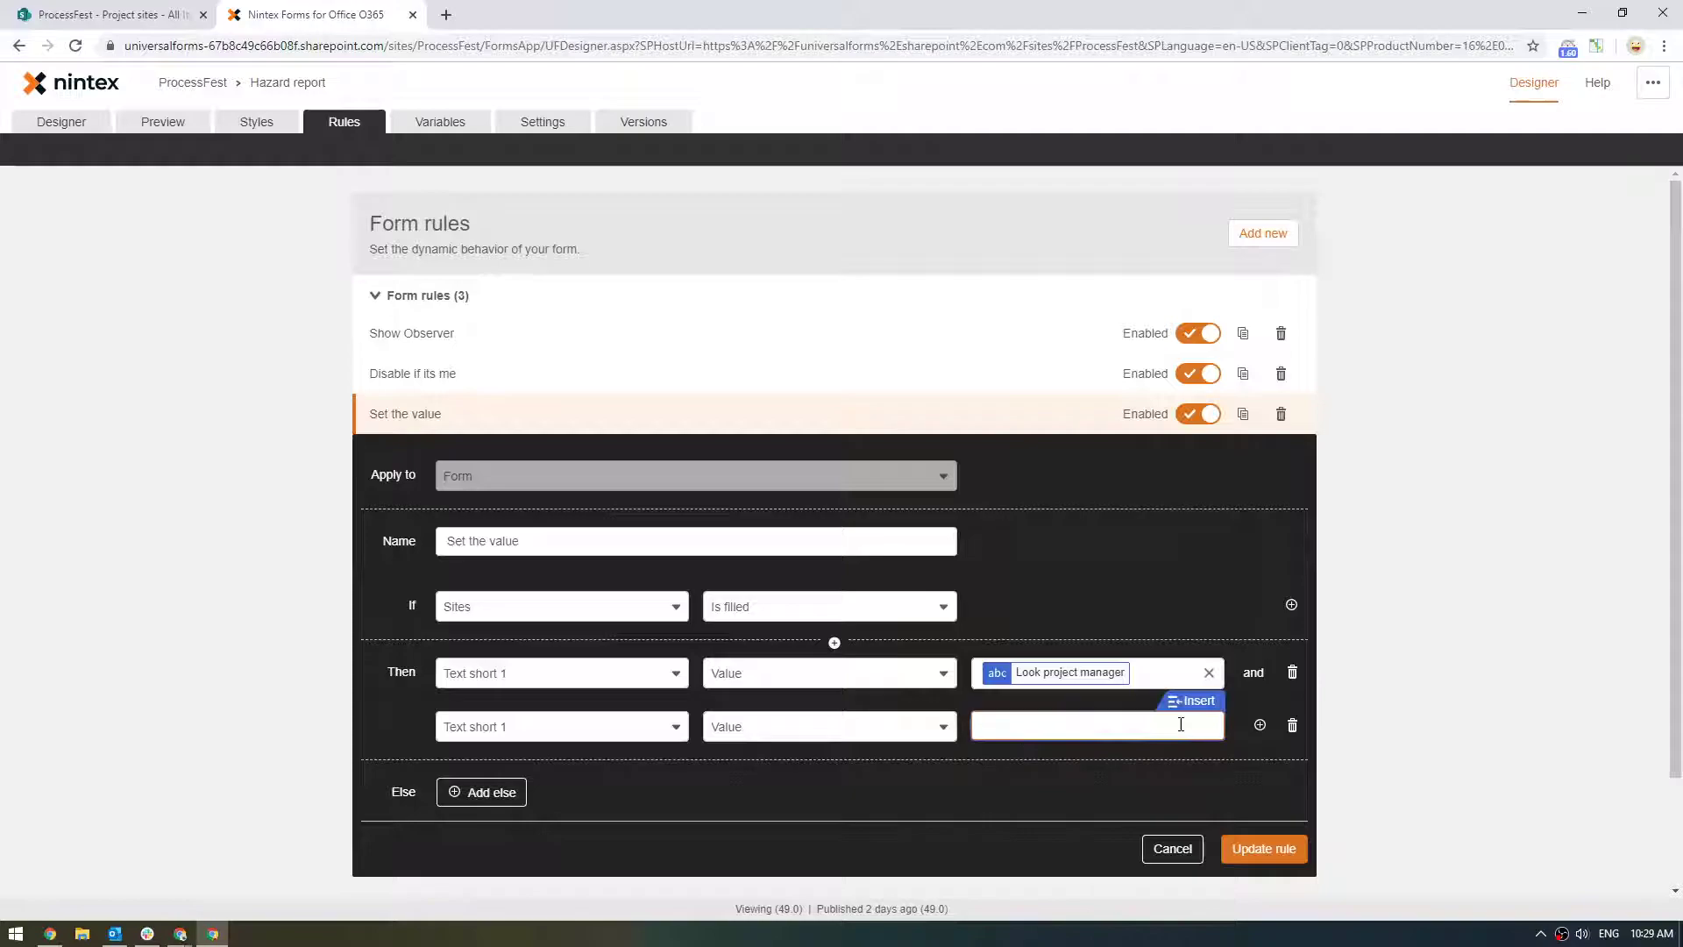
click(862, 726)
click(740, 549)
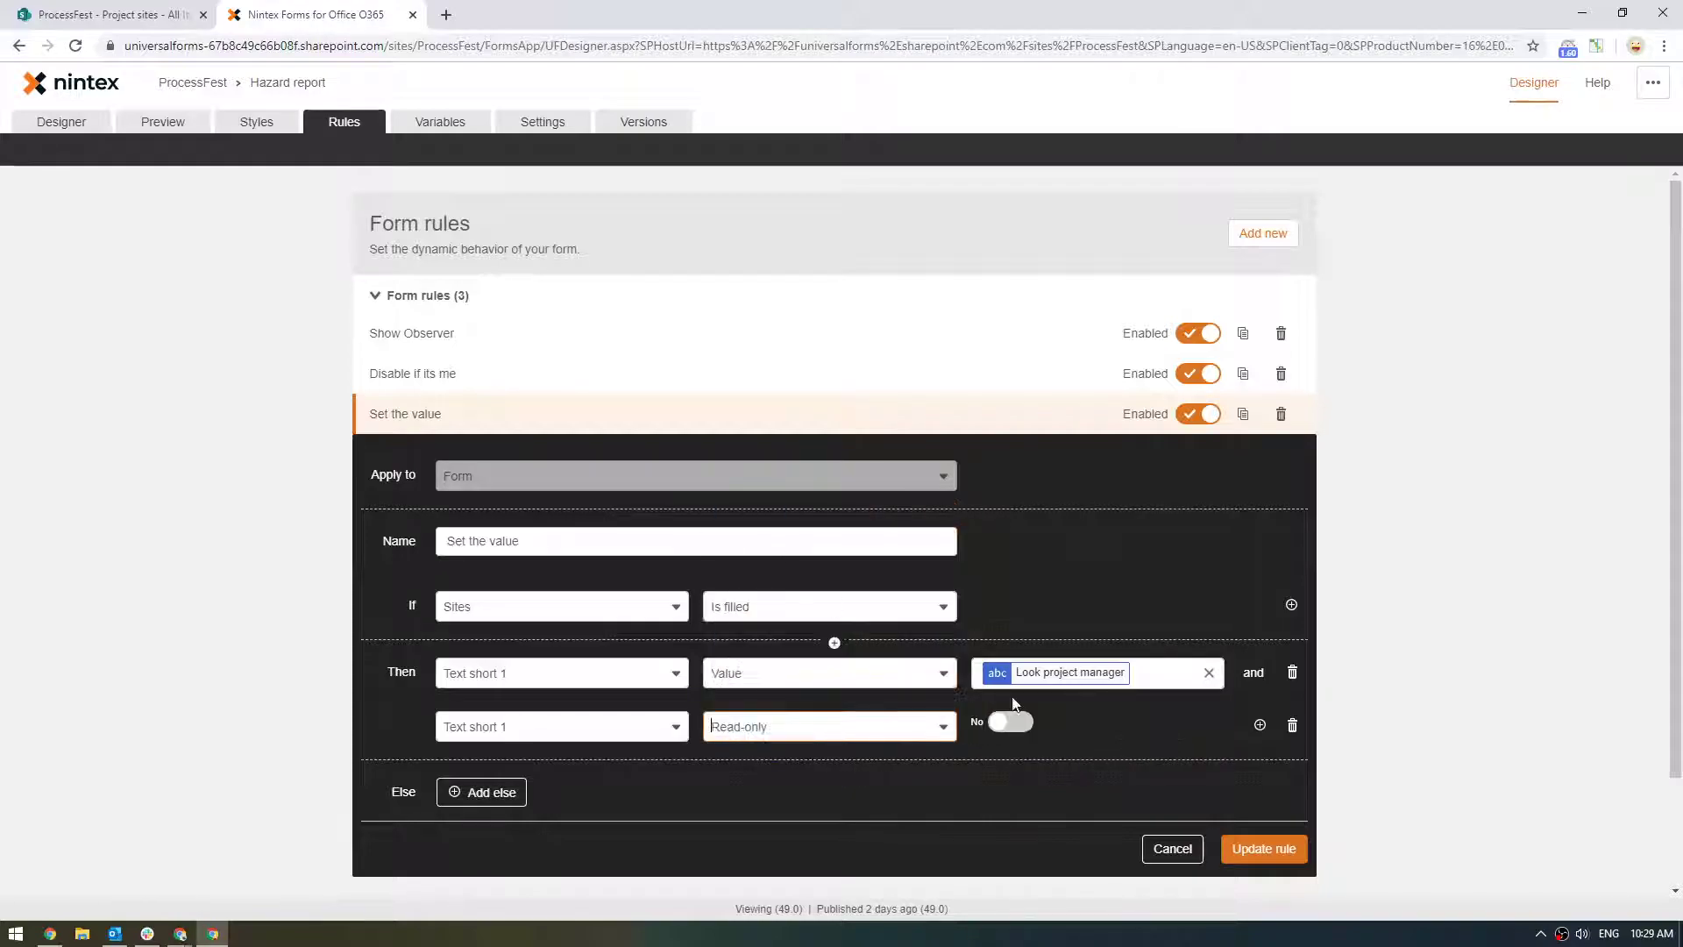
click(1014, 722)
Discard the unused Else branch and save the updated rule.
click(467, 794)
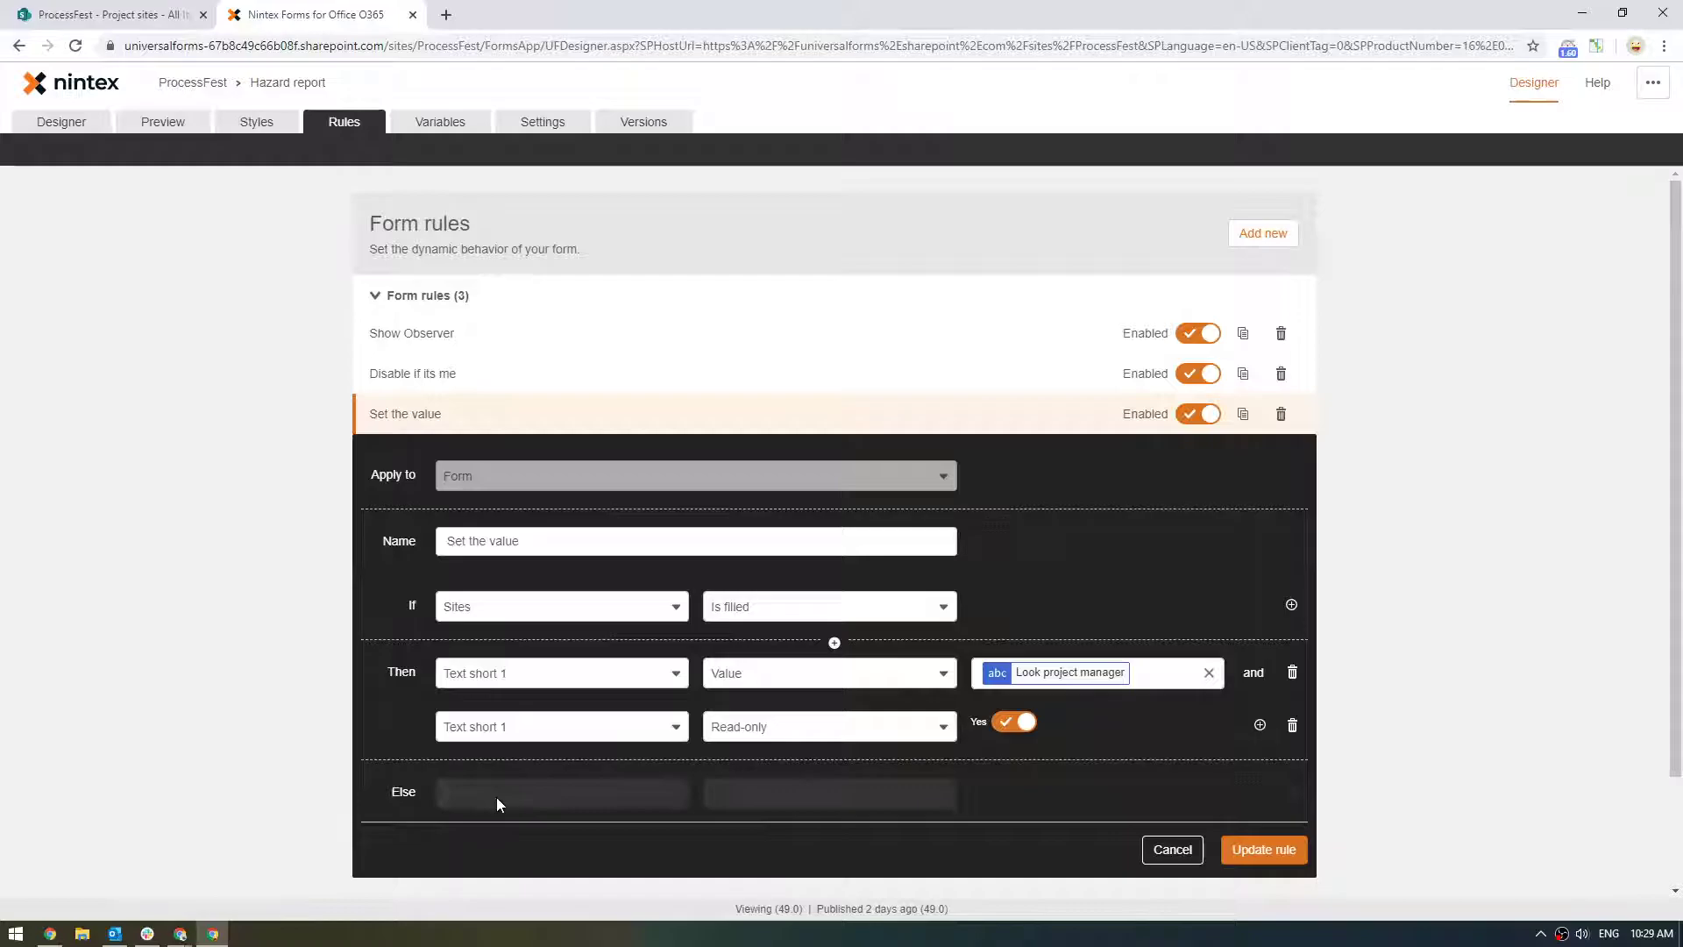
click(536, 794)
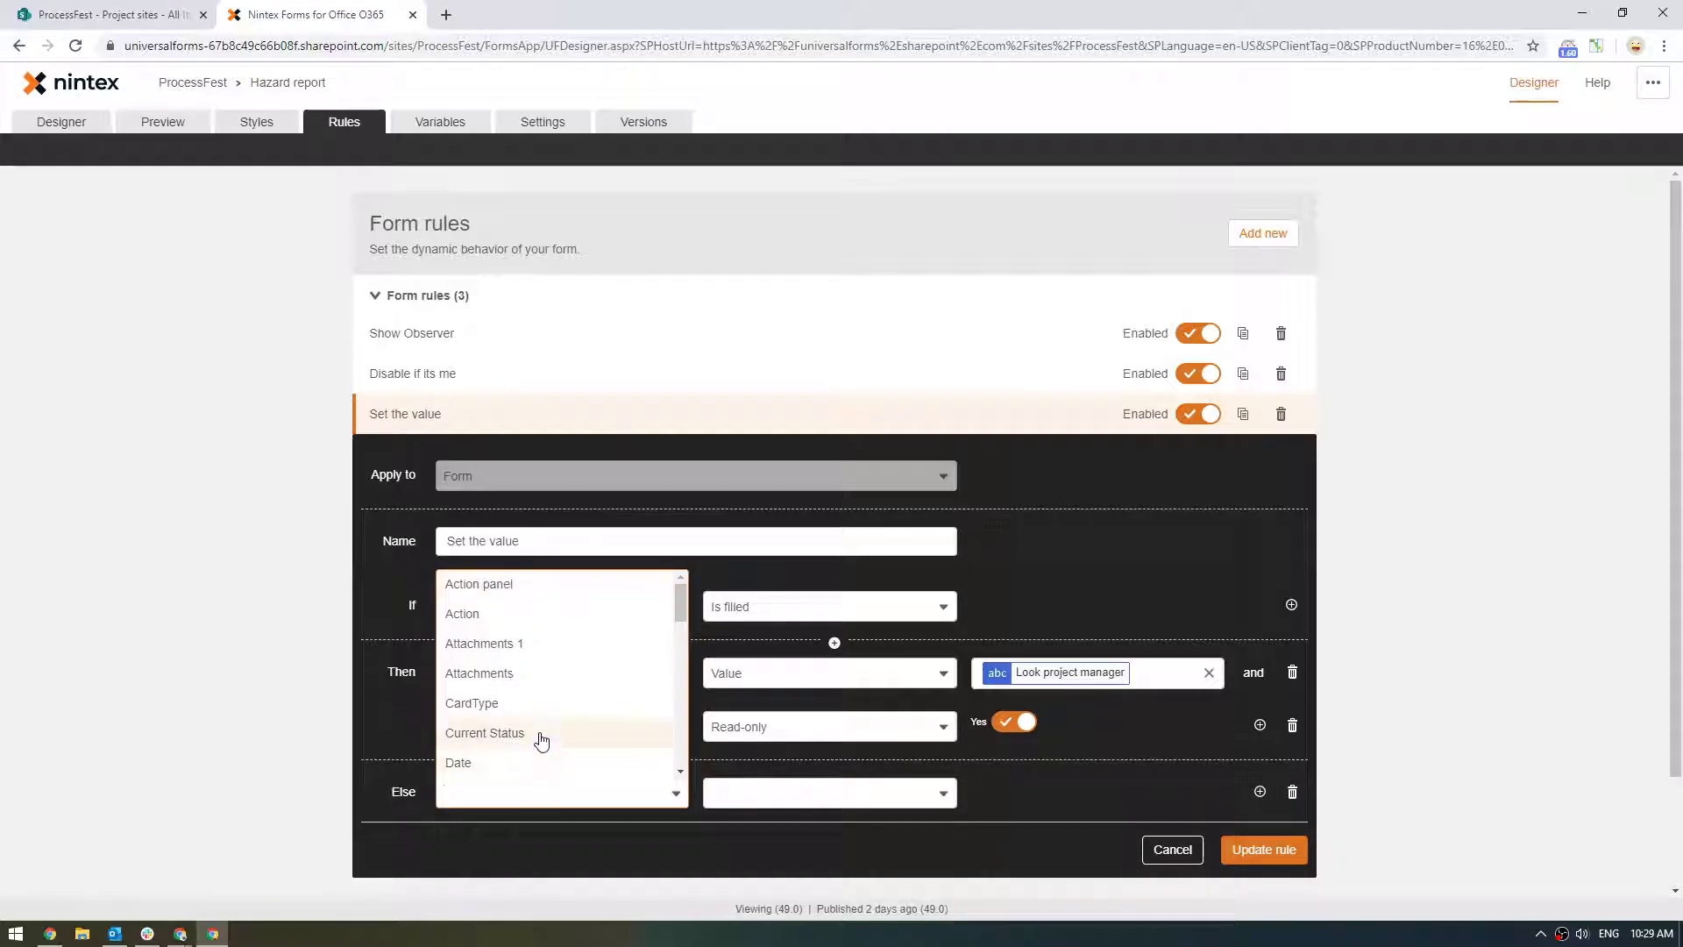
click(1196, 787)
click(1292, 791)
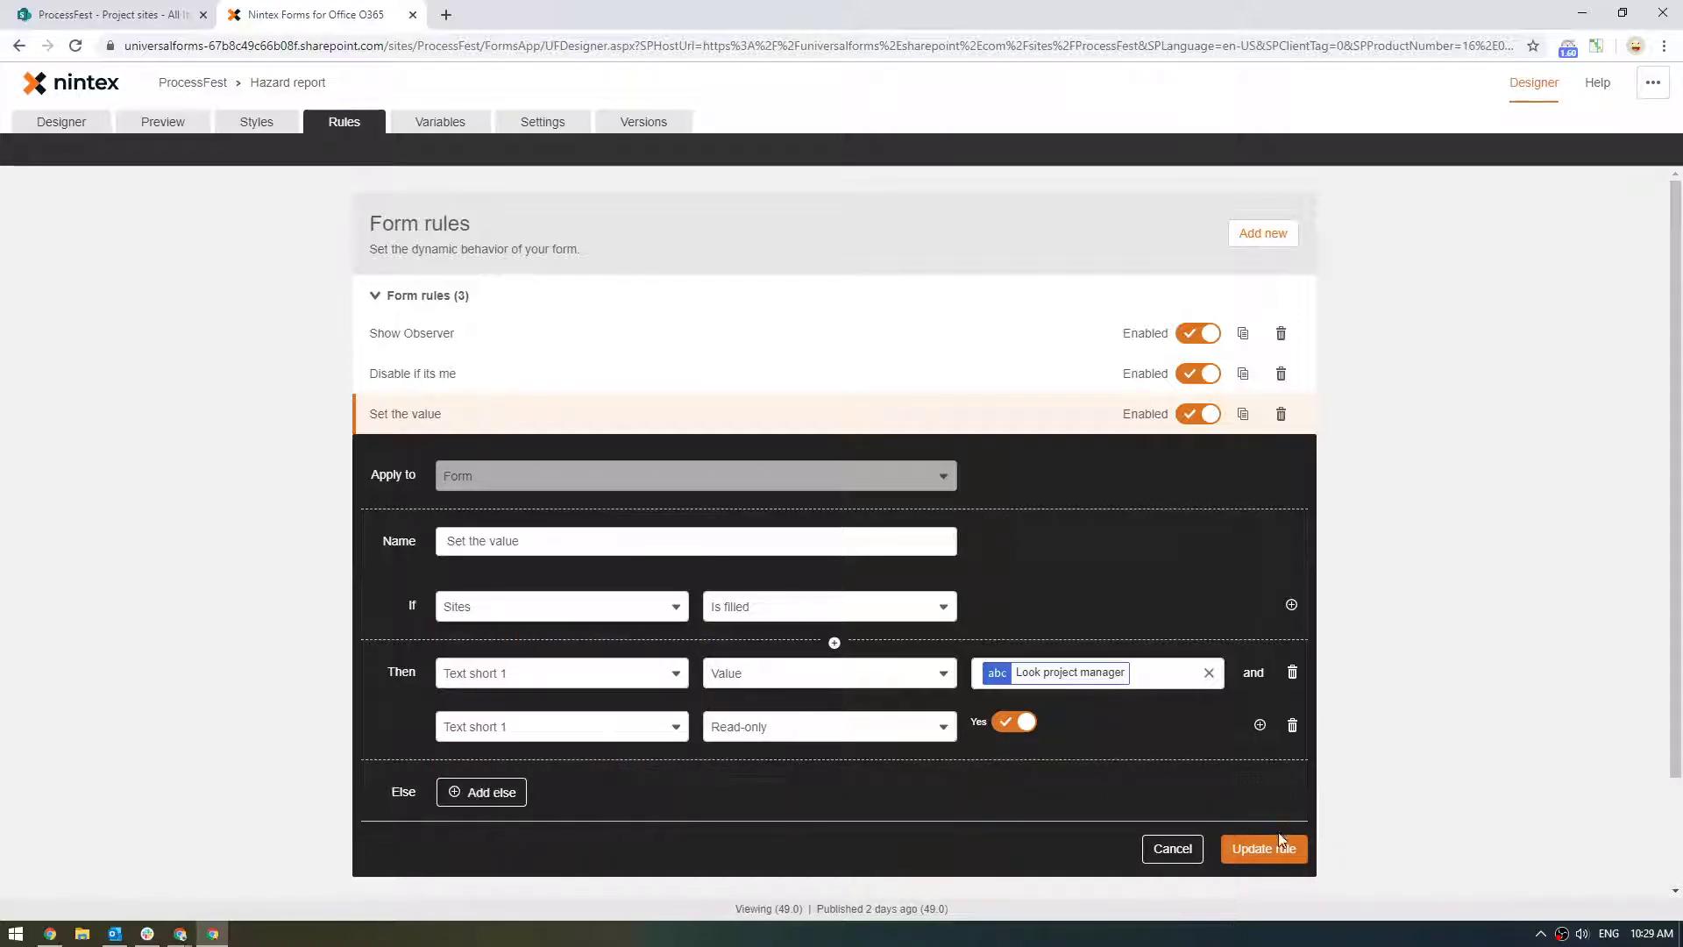
click(1273, 848)
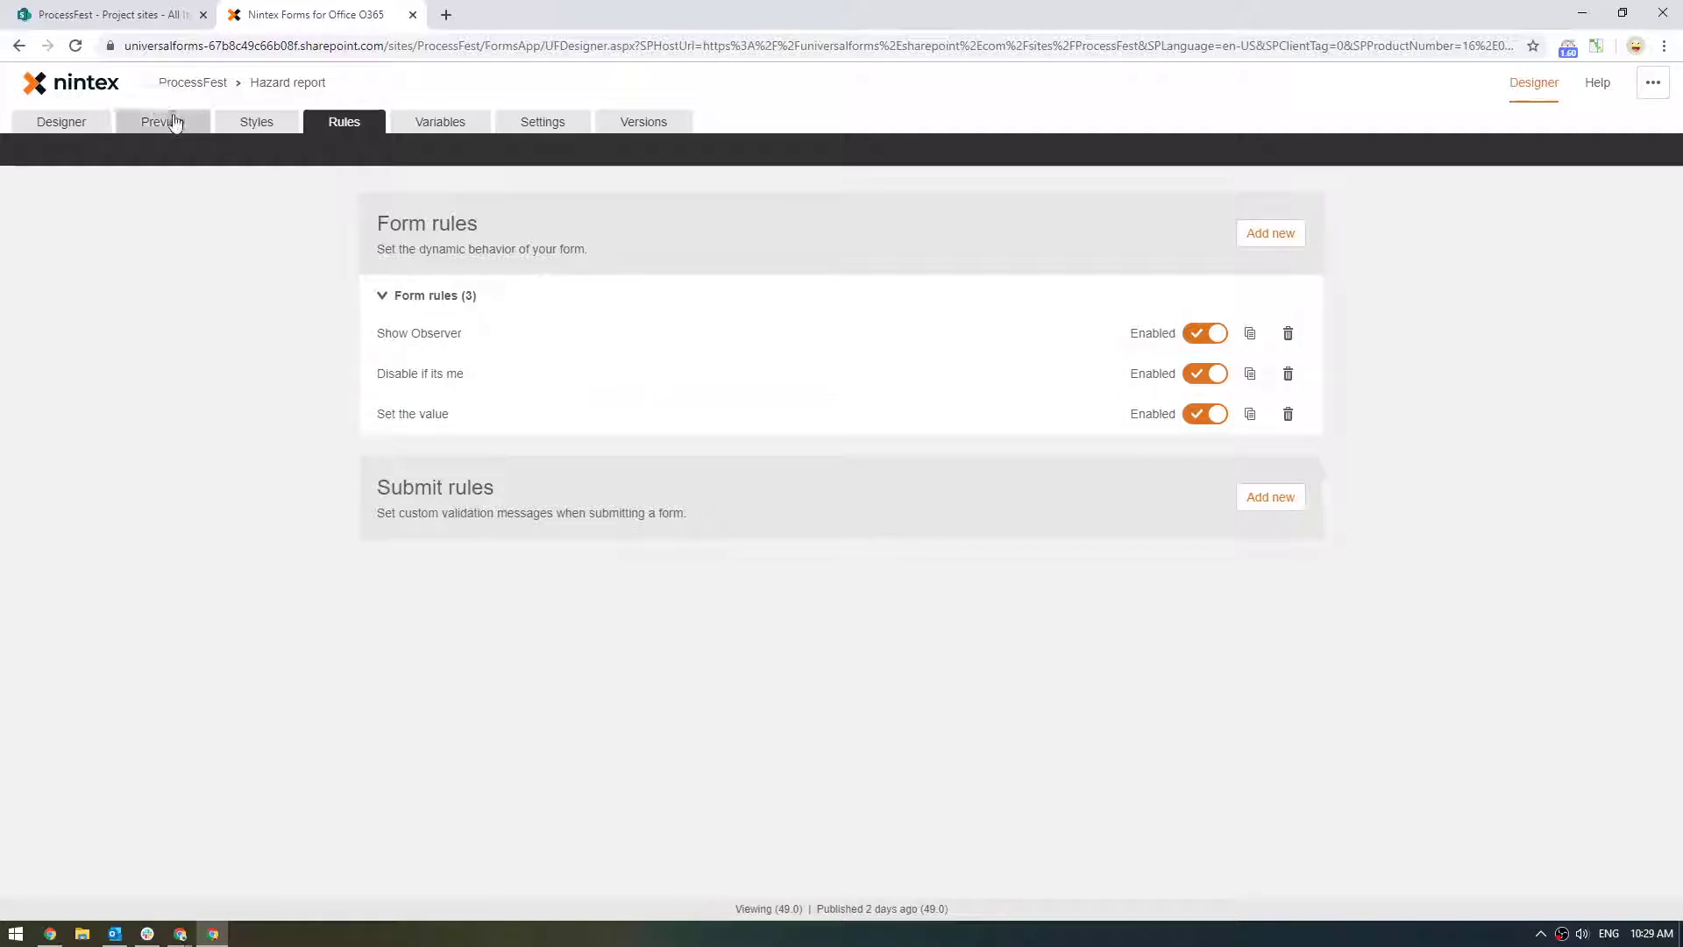
Preview the form and choose 455 Twin Pines Crossing in Sites.
click(178, 126)
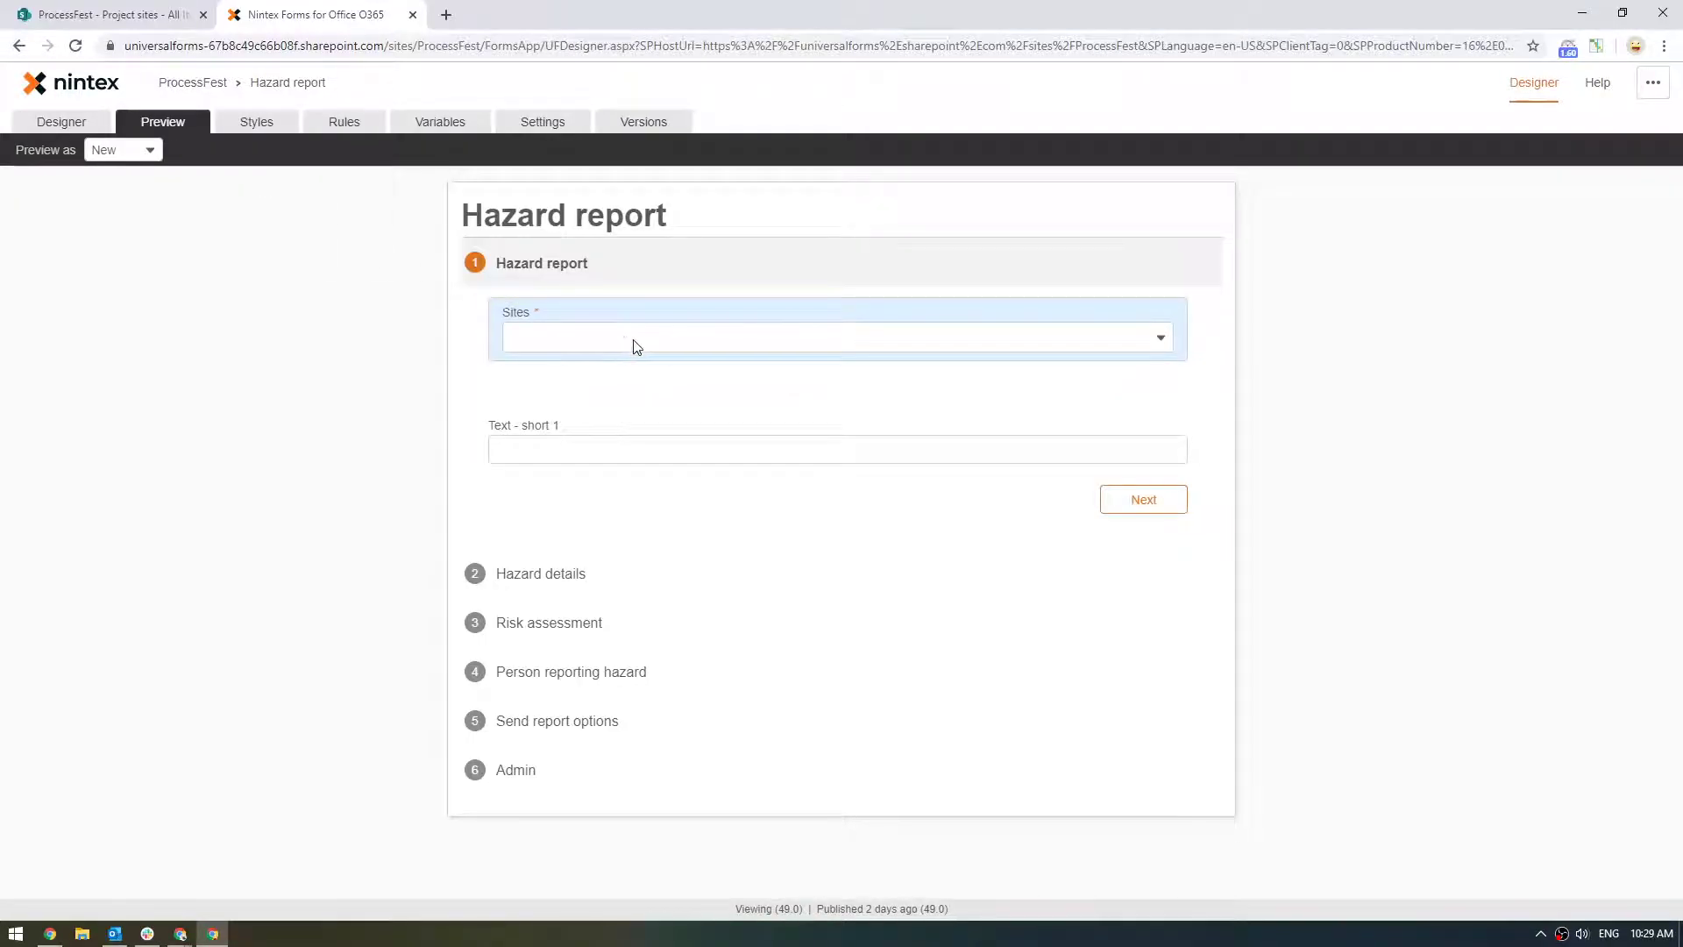
click(636, 348)
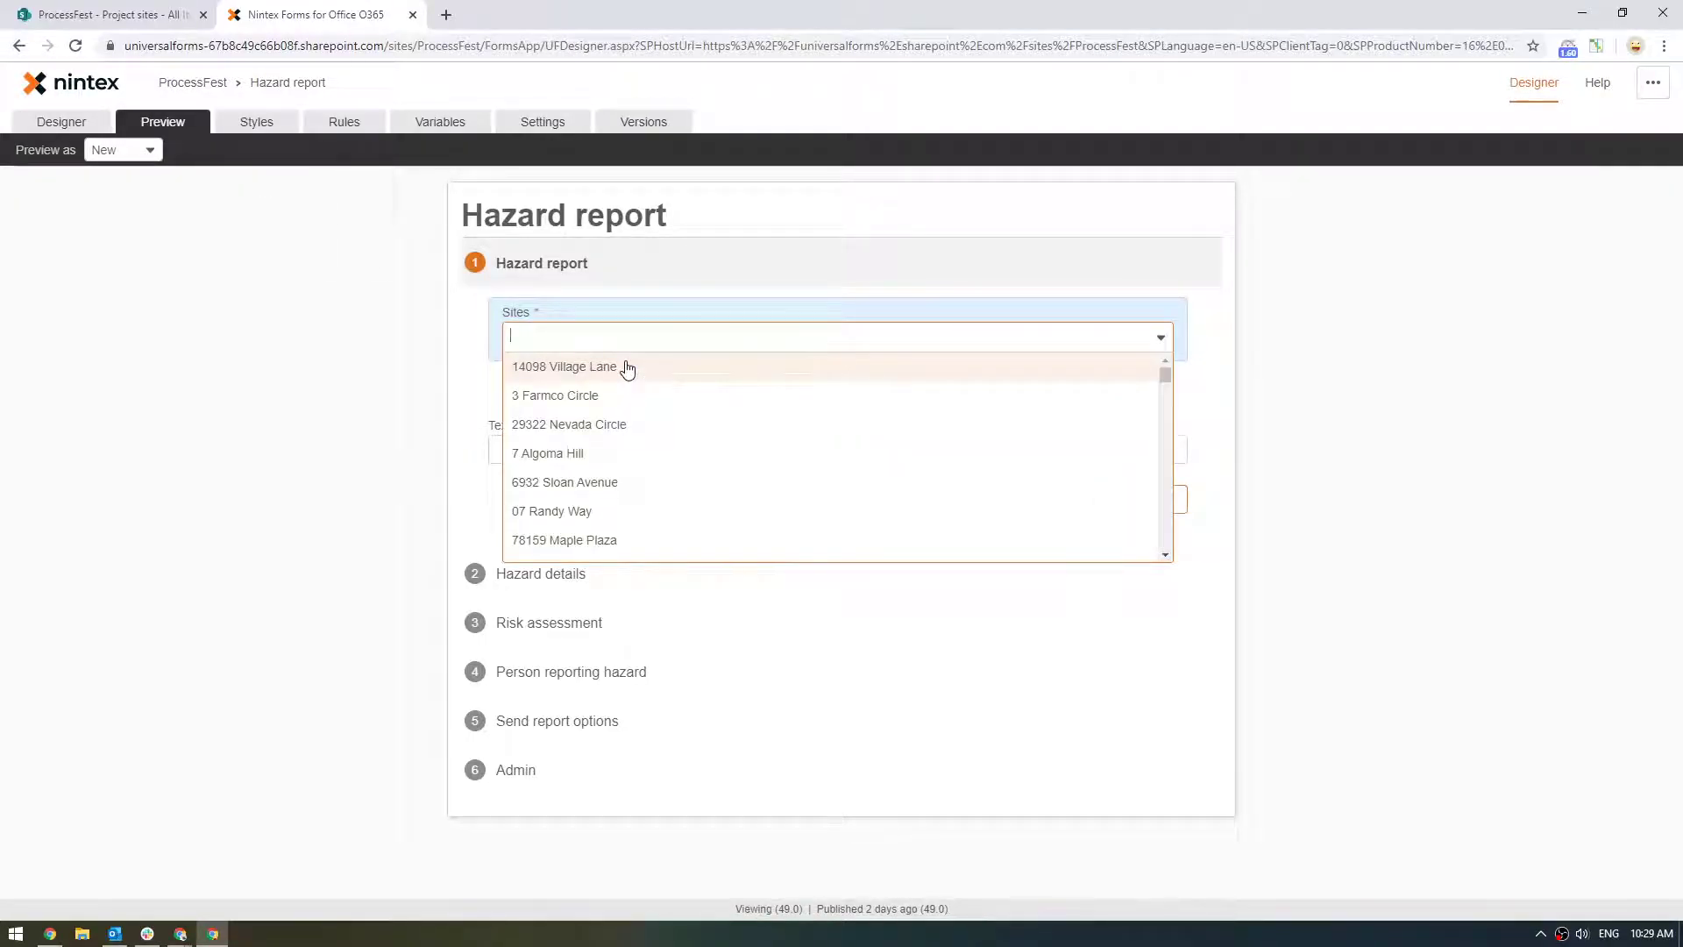
text(twin)
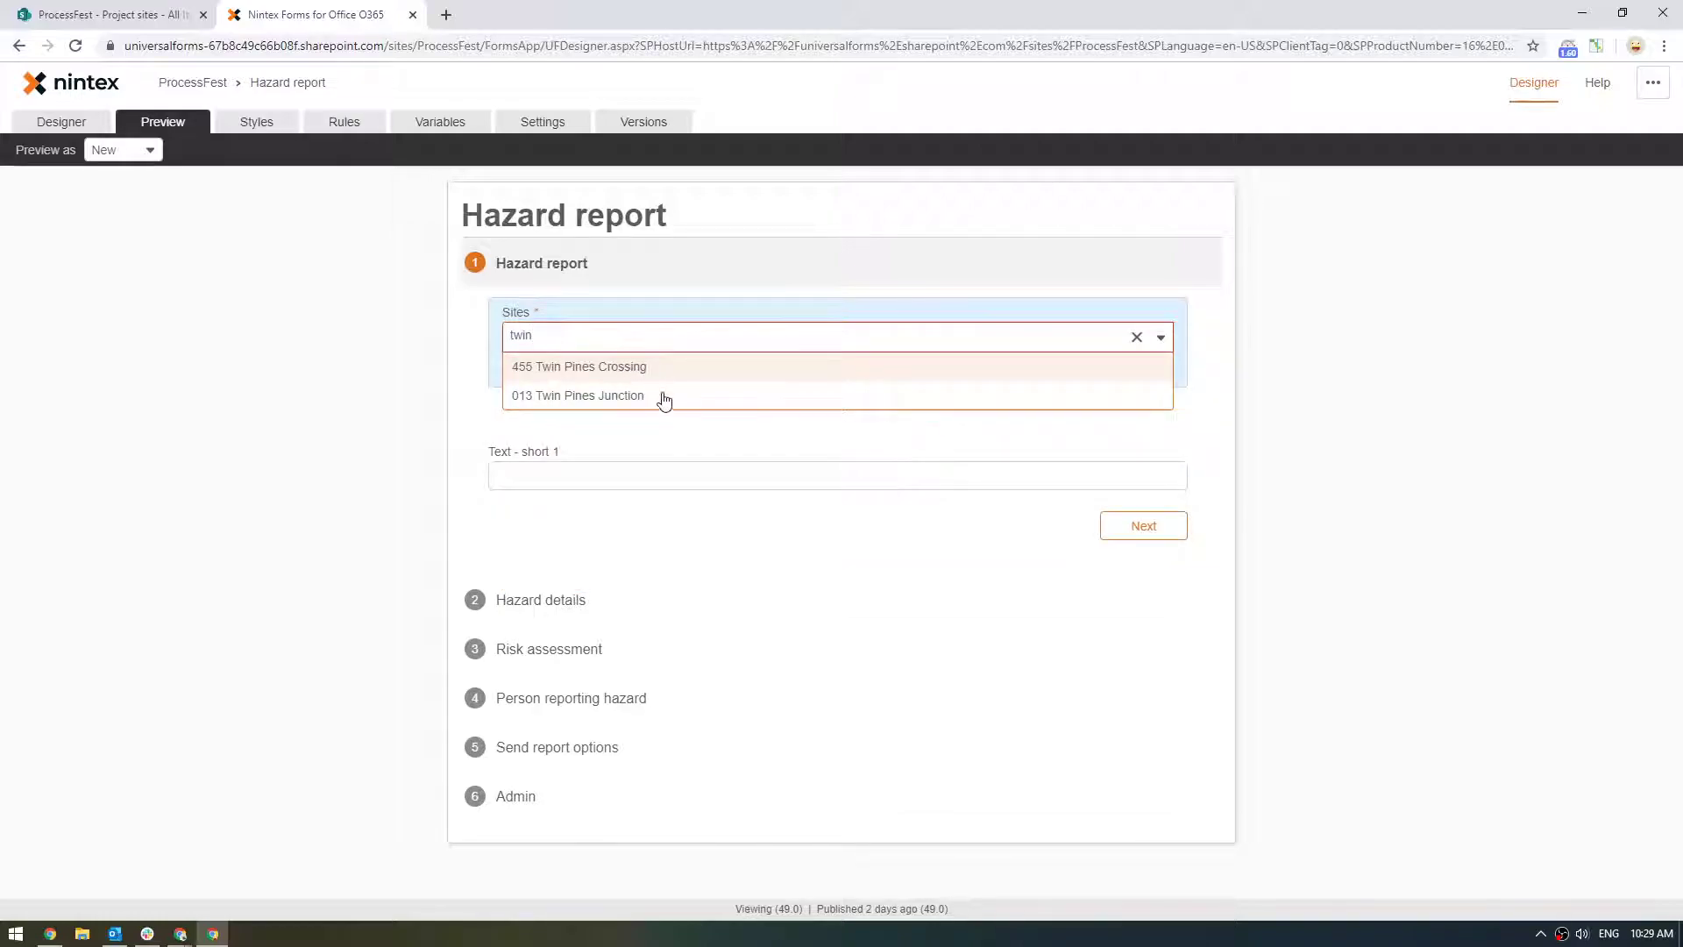
key(Return)
Try selecting the project manager in Text - short 1 to confirm it is read-only.
drag(489, 386, 524, 489)
click(539, 496)
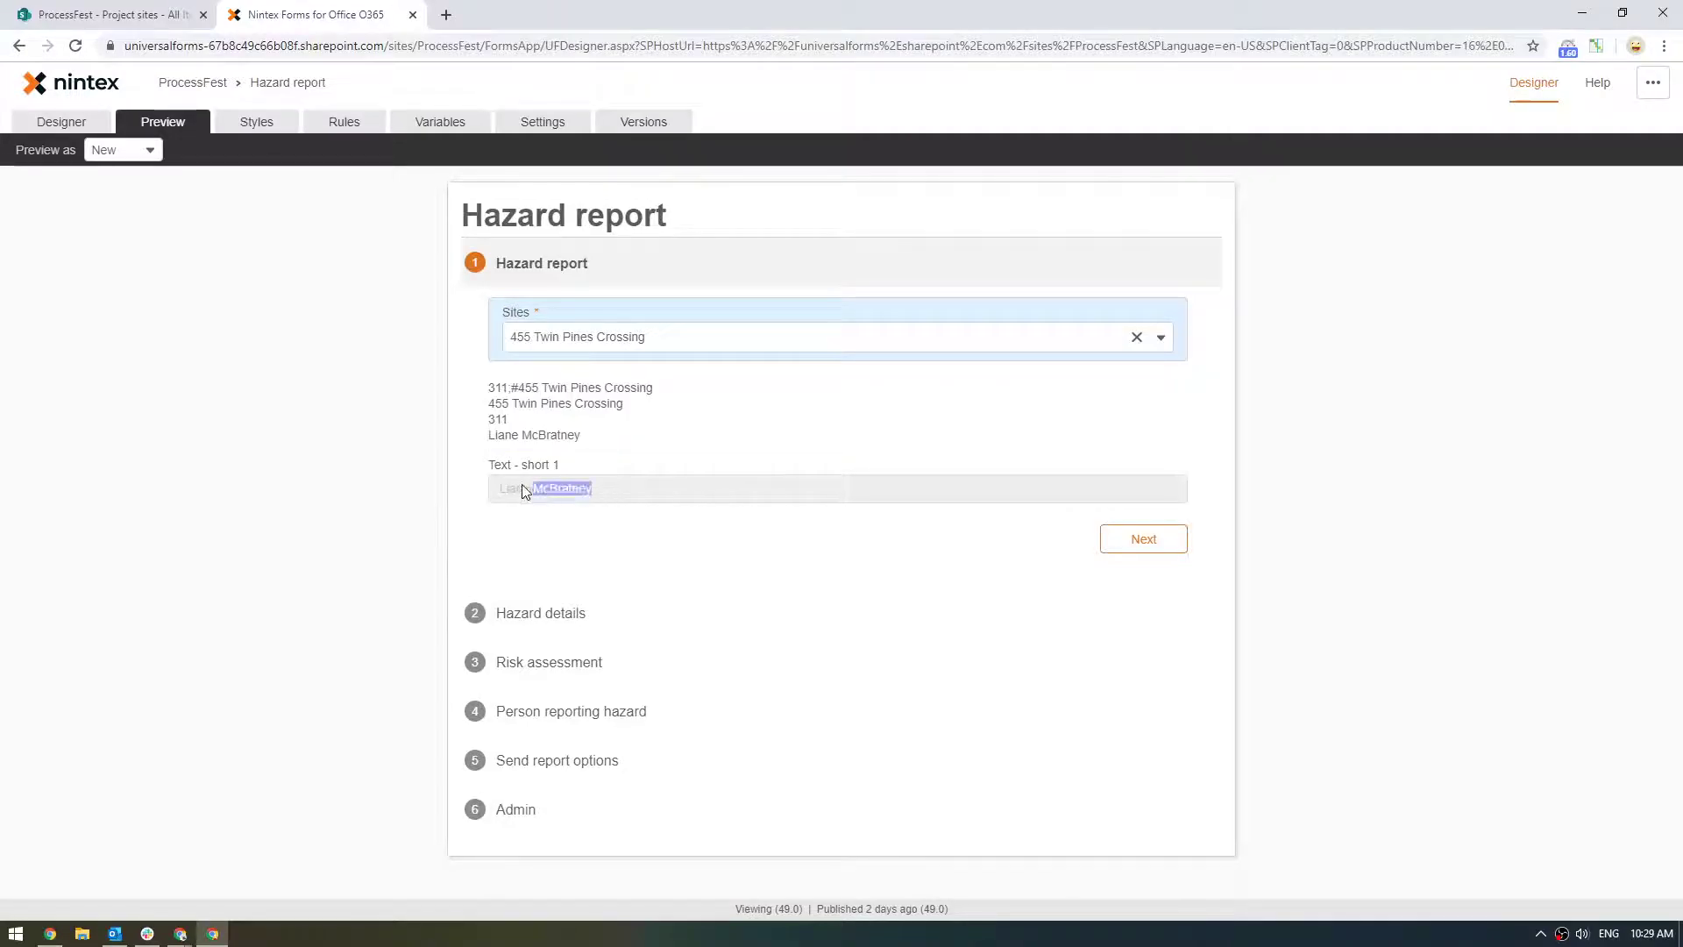
click(641, 555)
drag(585, 441, 495, 436)
click(616, 543)
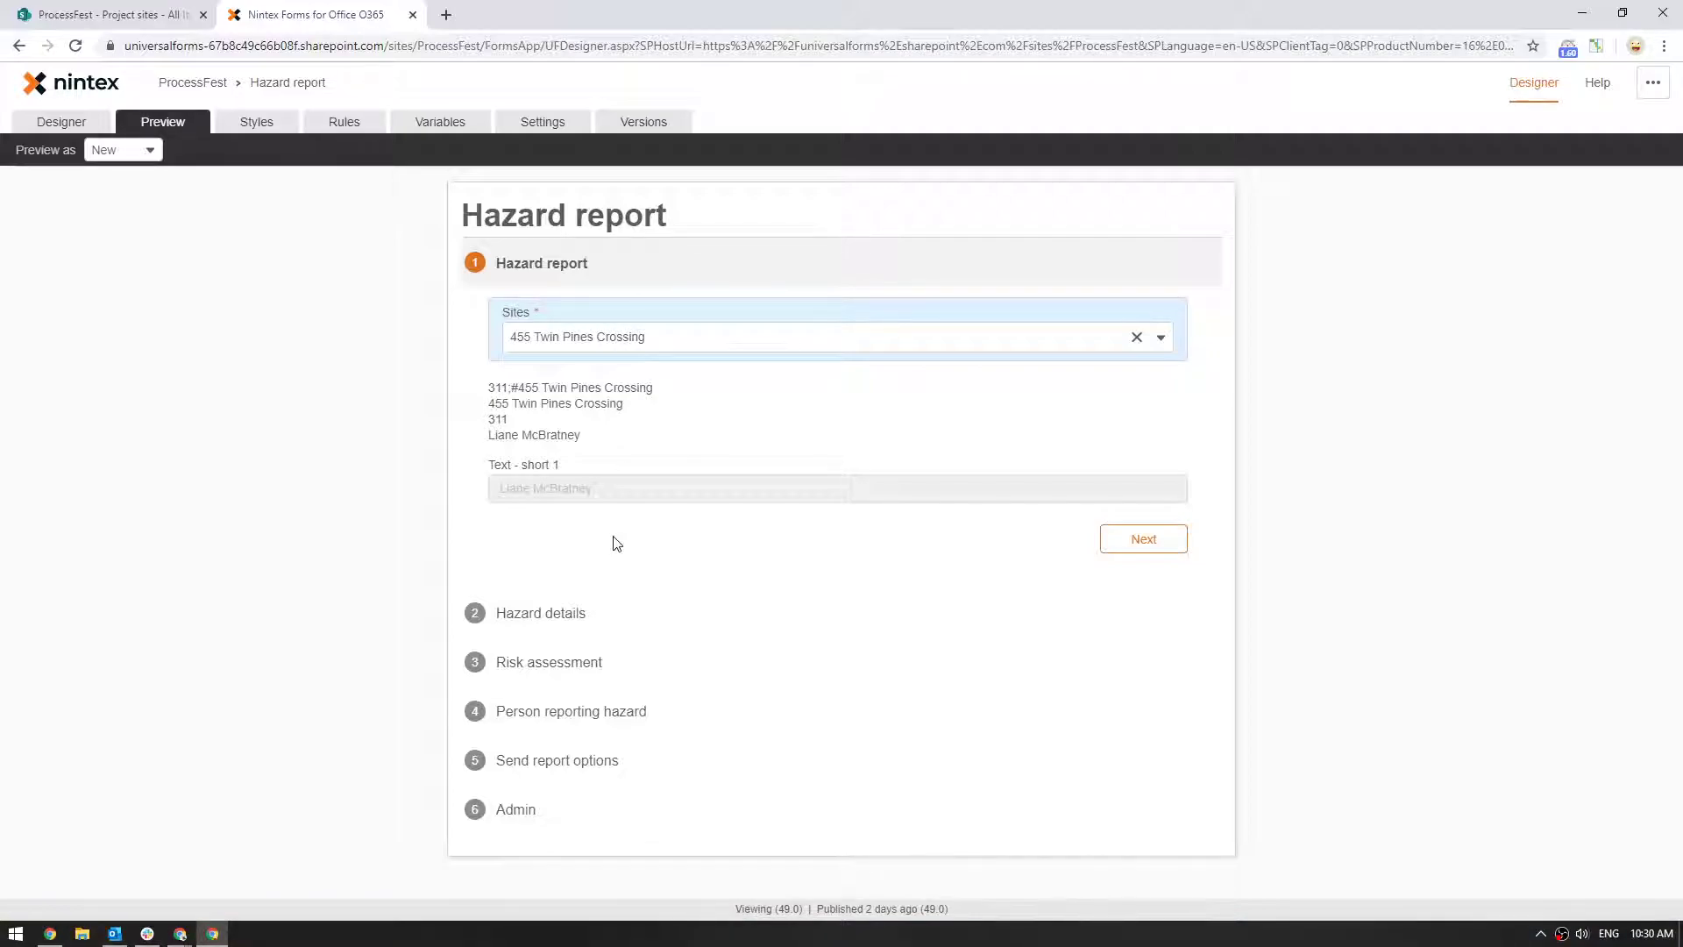
Re-preview with 7 Algoma Hill selected and check its manager in read-only Text - short 1.
drag(490, 387, 595, 440)
click(72, 128)
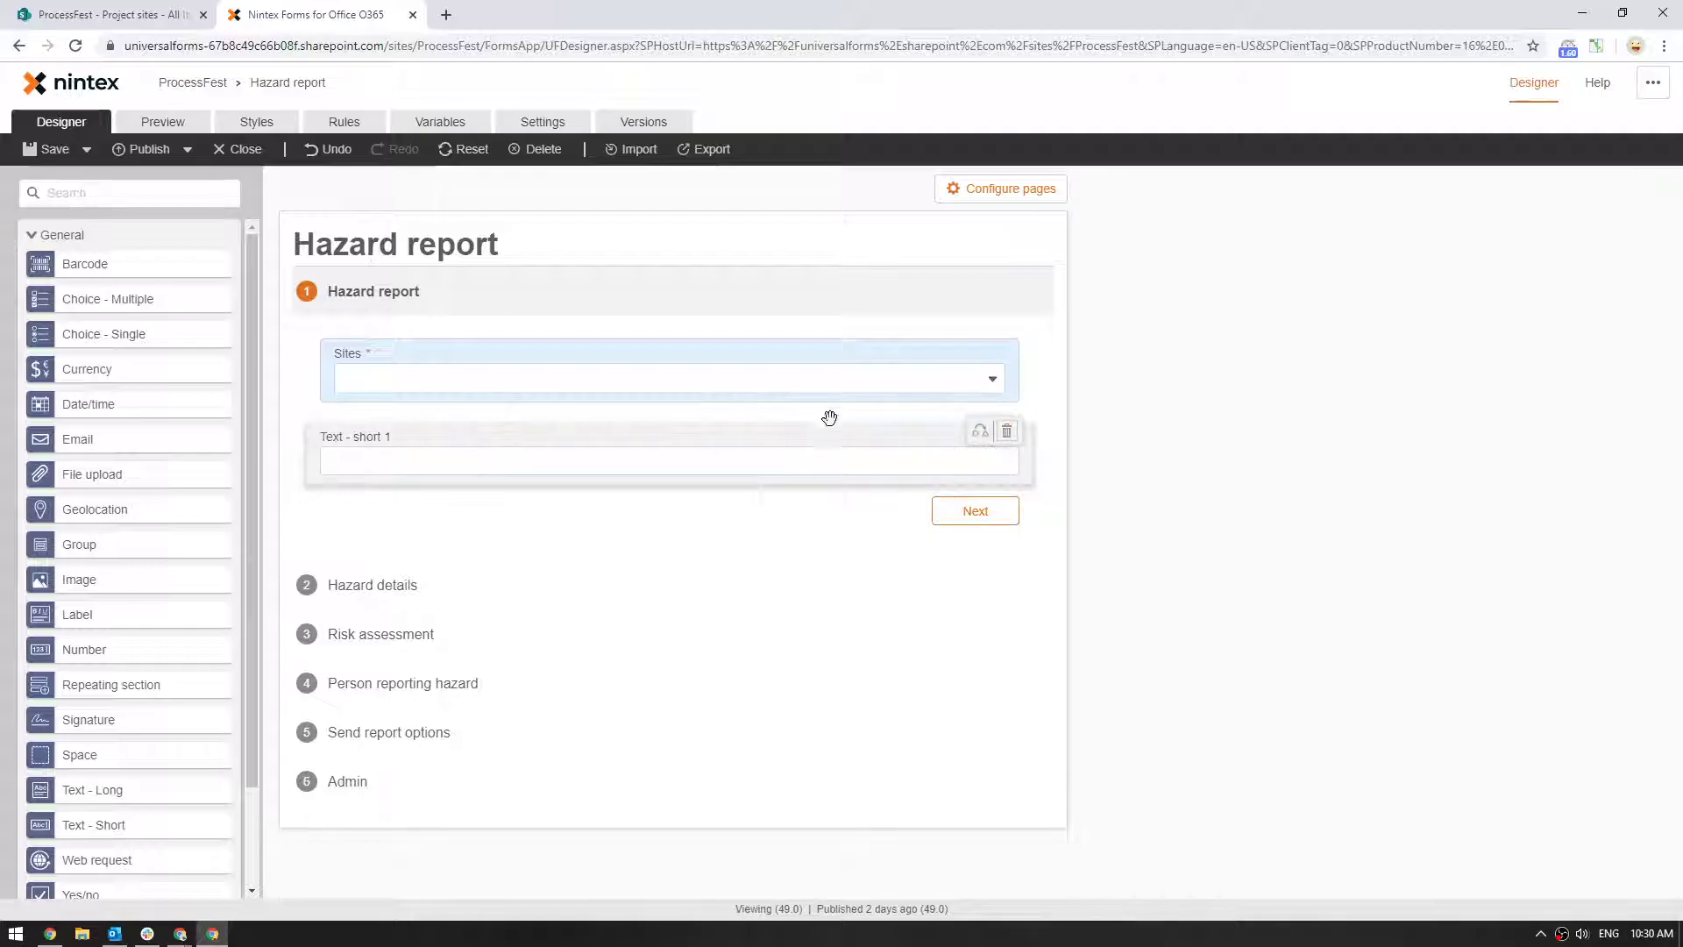
click(182, 121)
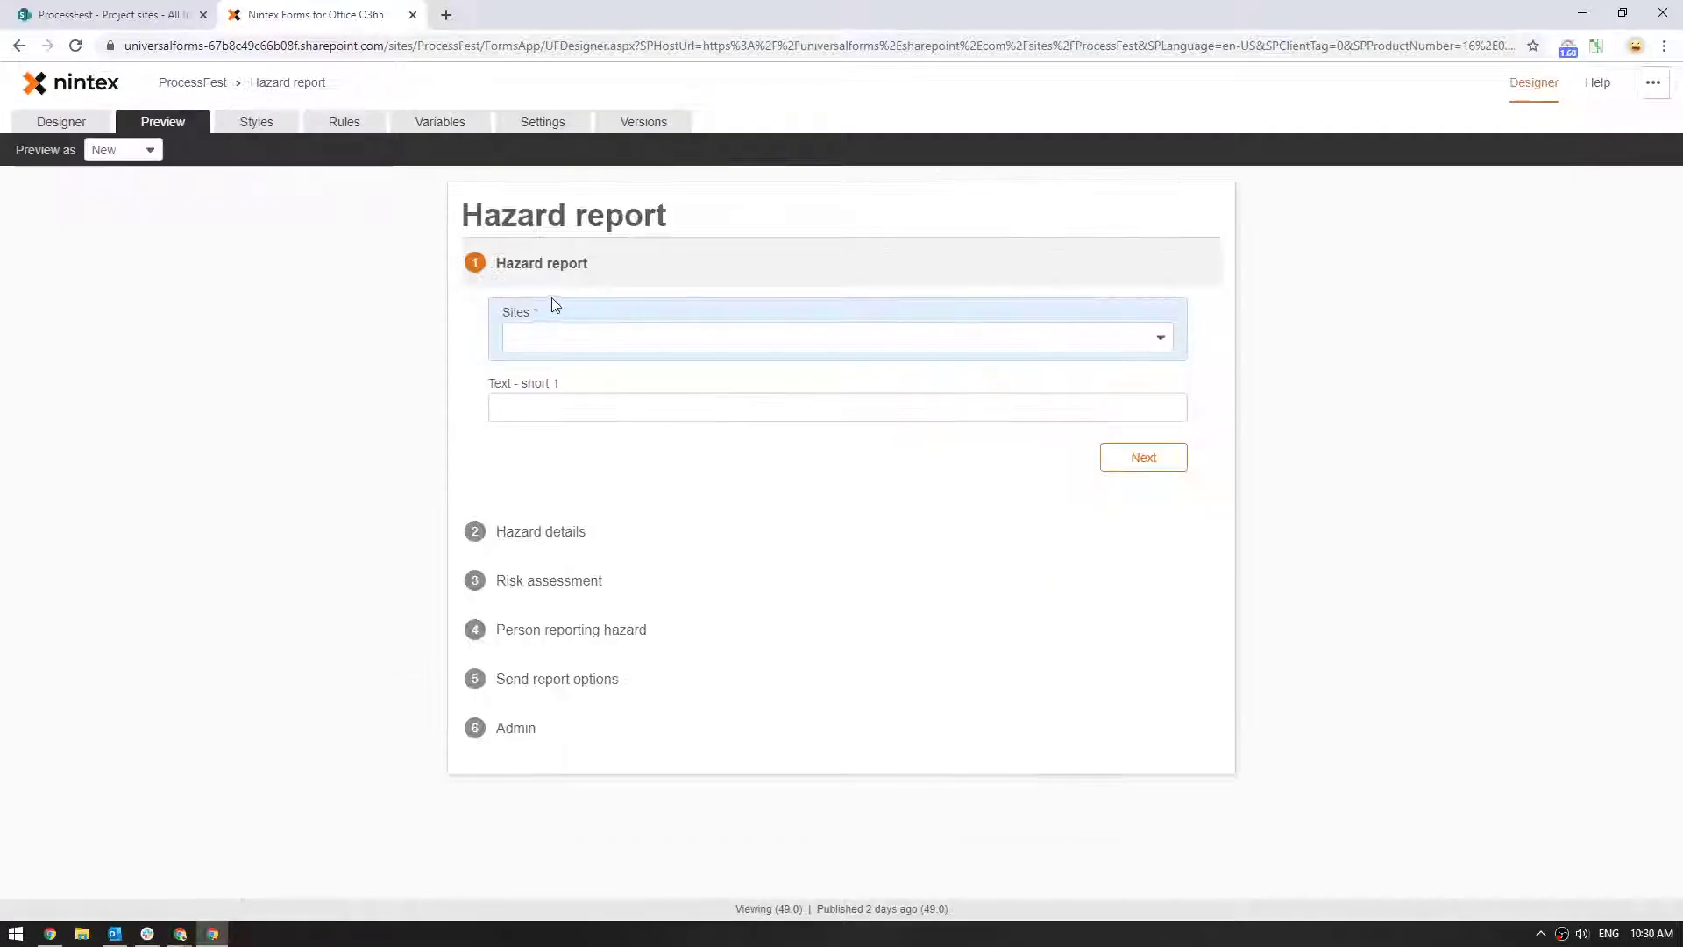
click(586, 338)
click(611, 456)
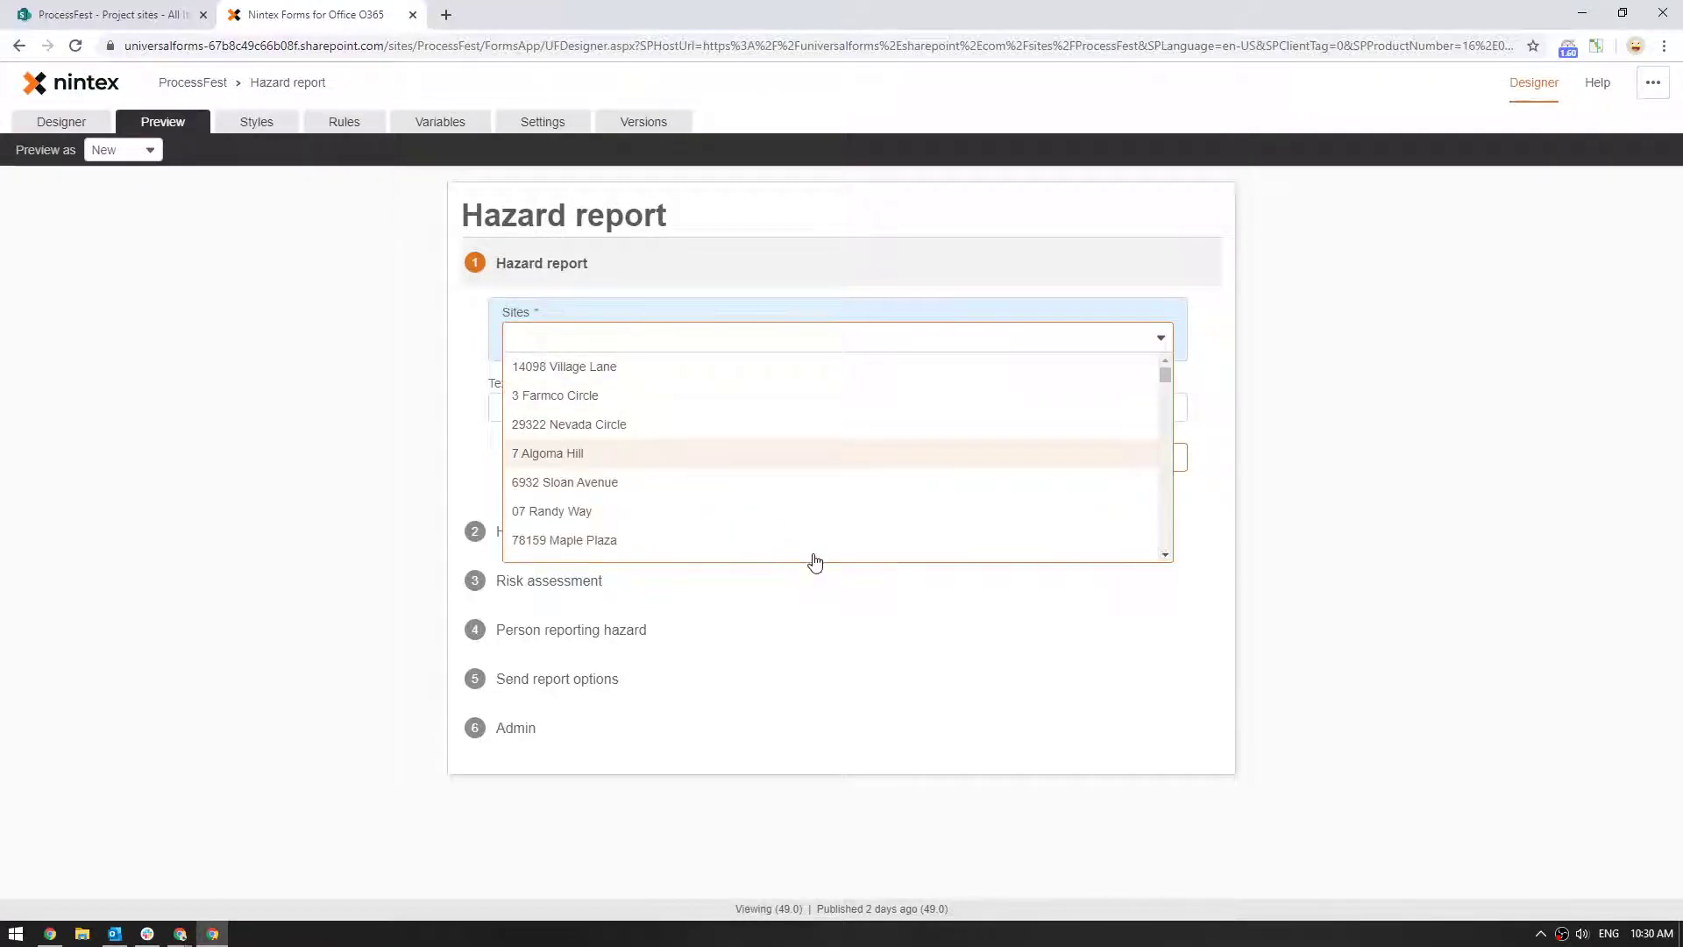
drag(499, 407, 617, 410)
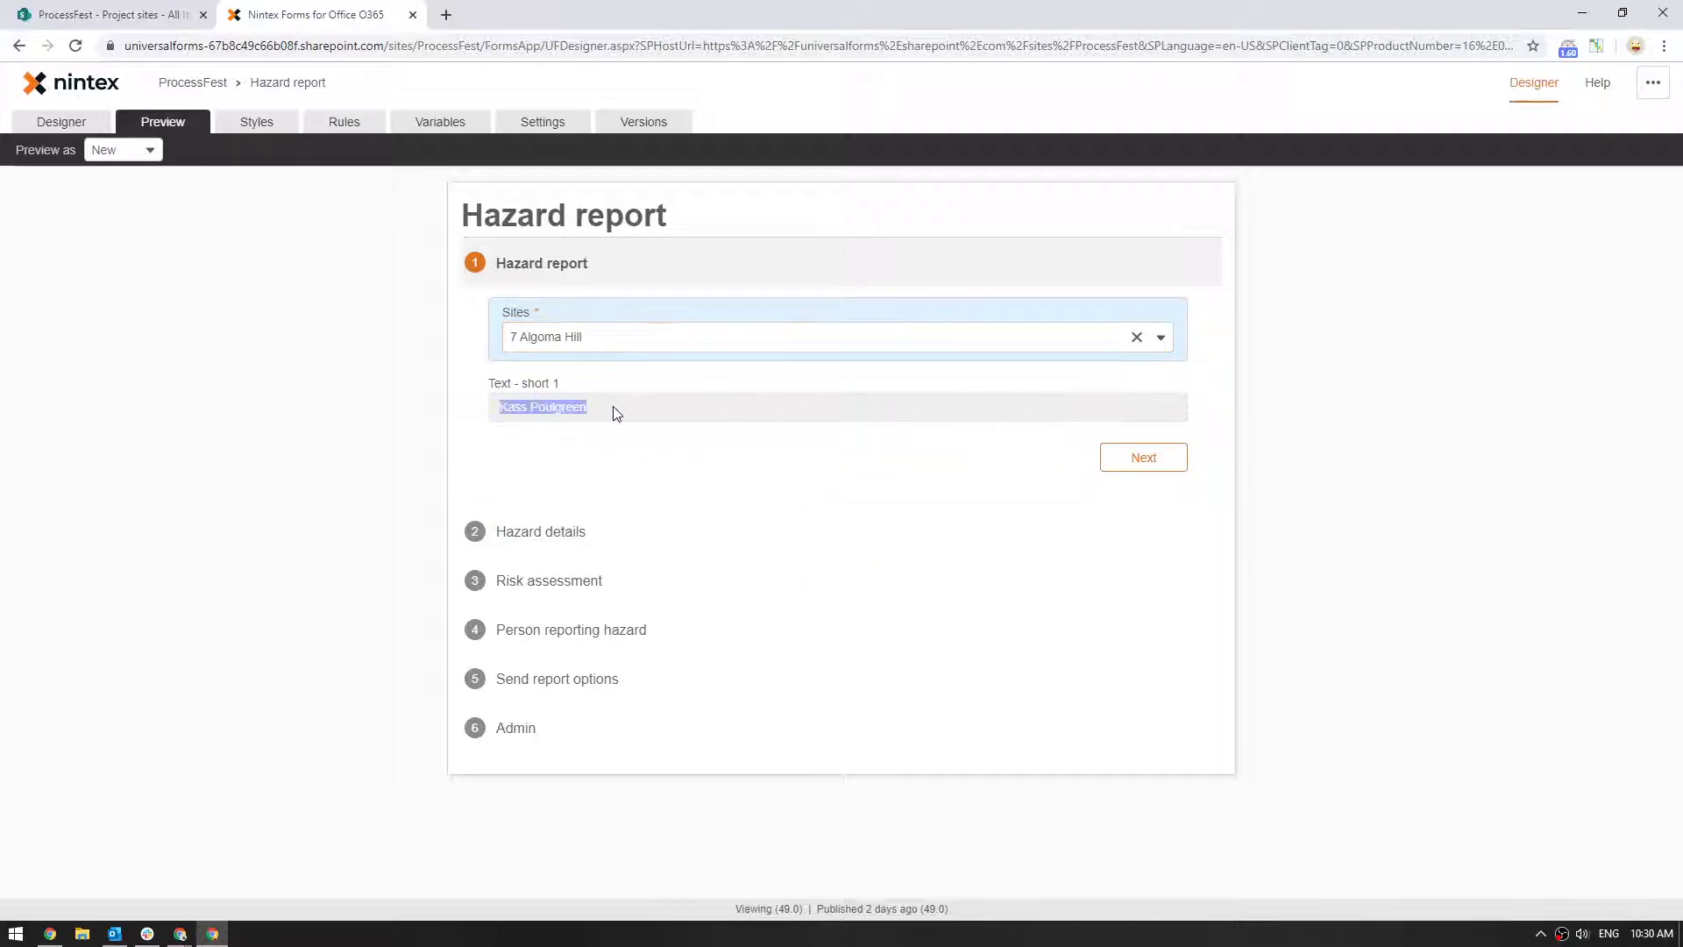
click(670, 496)
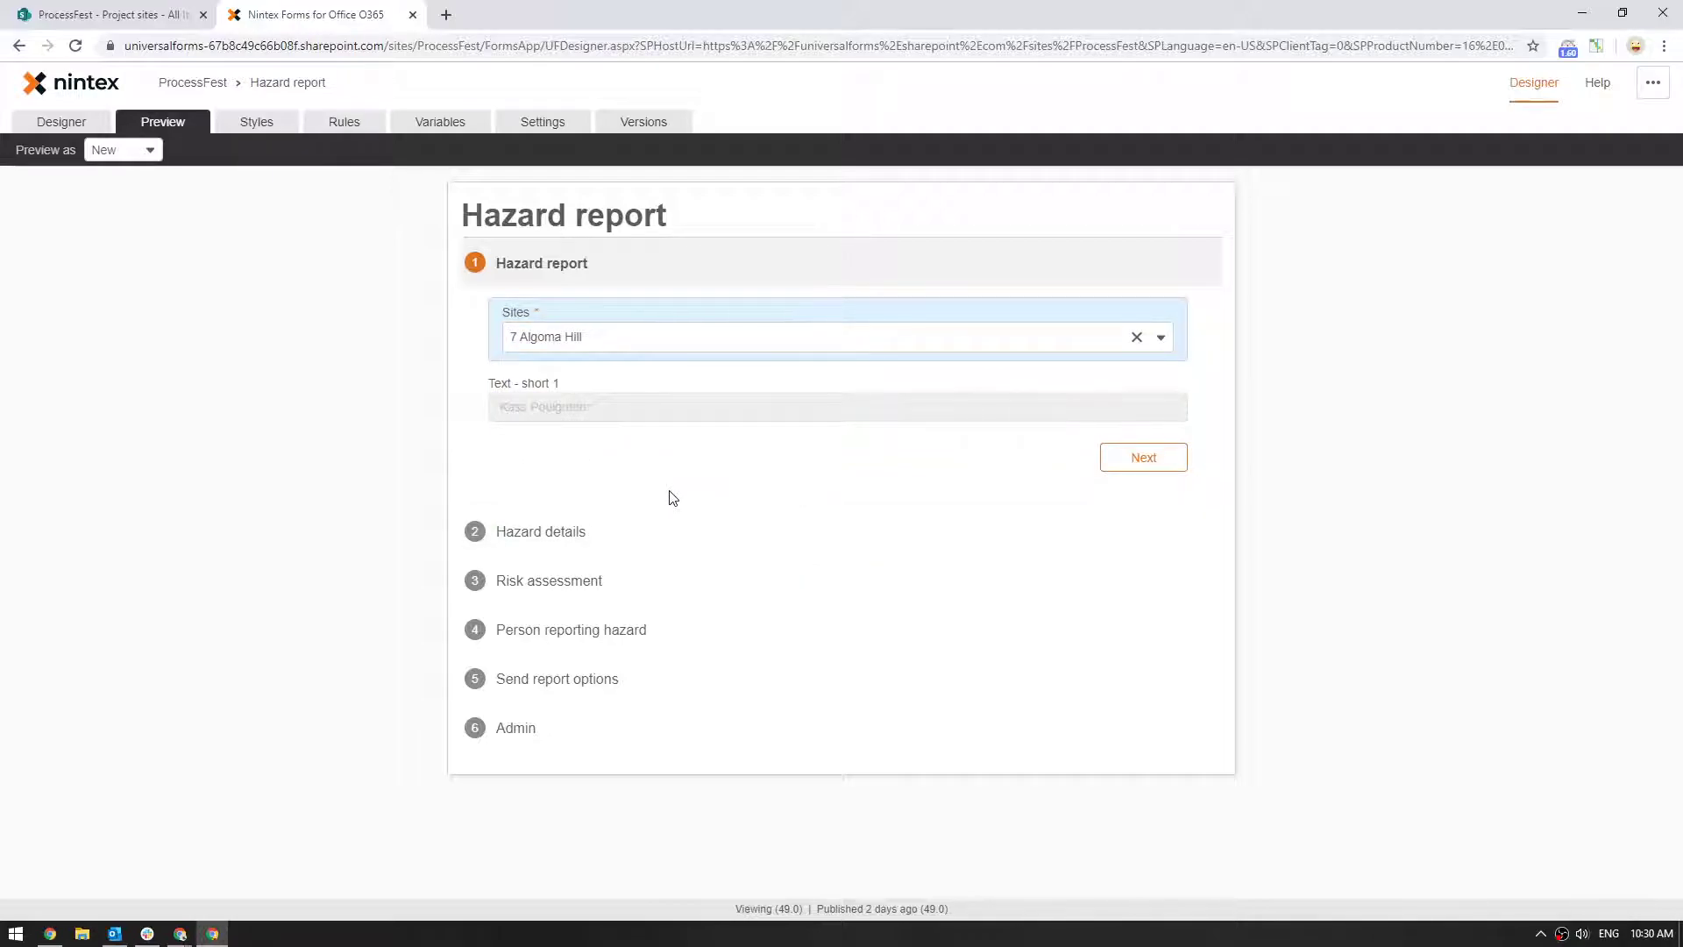